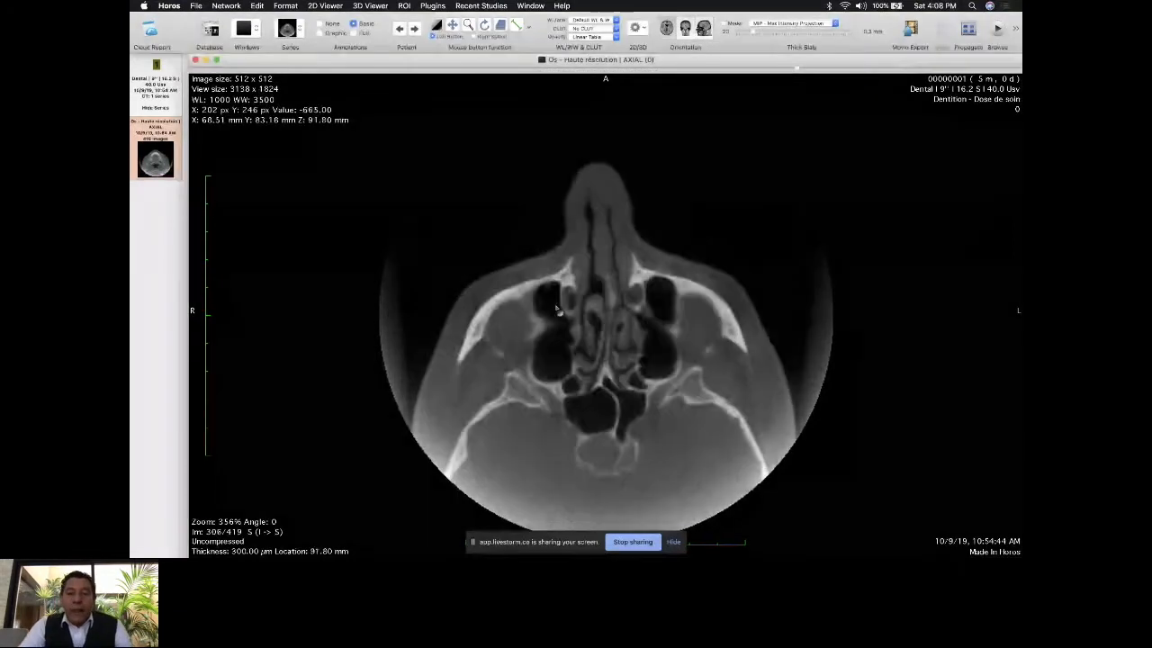
- Browse the axial slices, switch the series to the coronal orientation, and view the slices through the maxillary sinuses and molars
scroll(557, 310, down, 8)
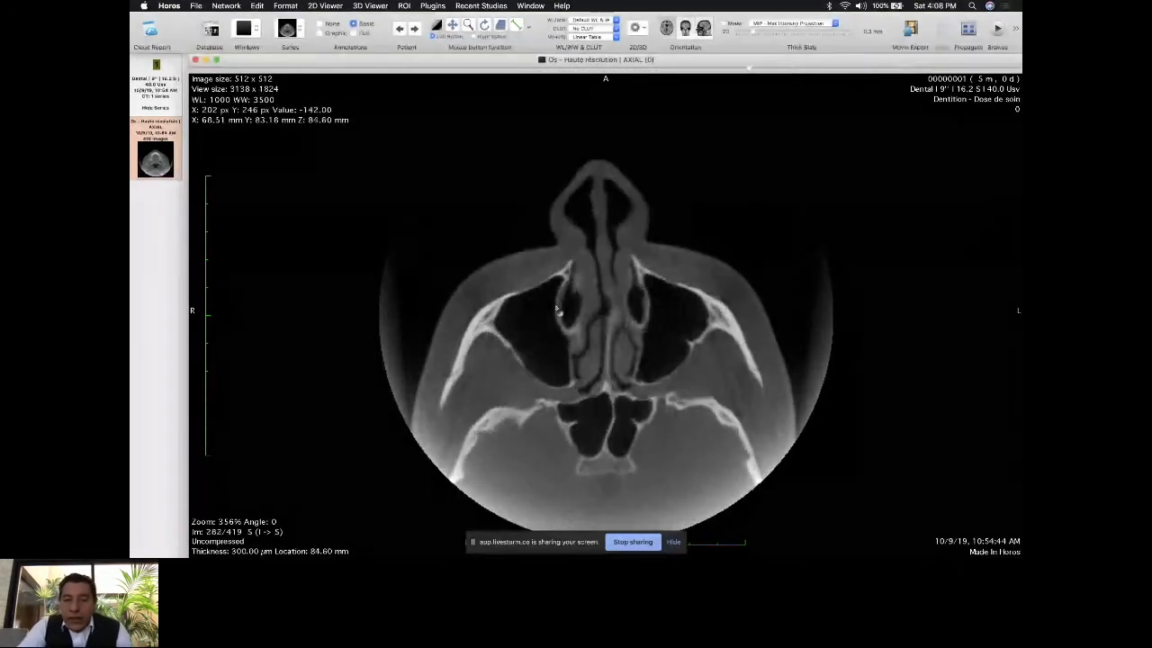
scroll(557, 310, down, 1)
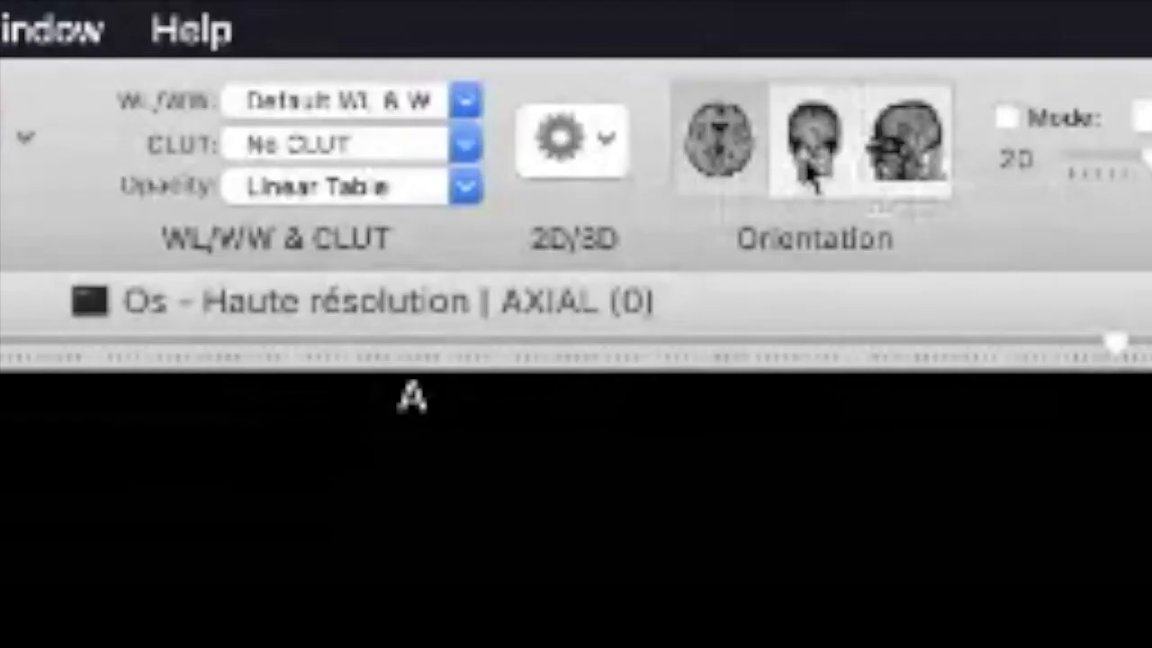
click(807, 165)
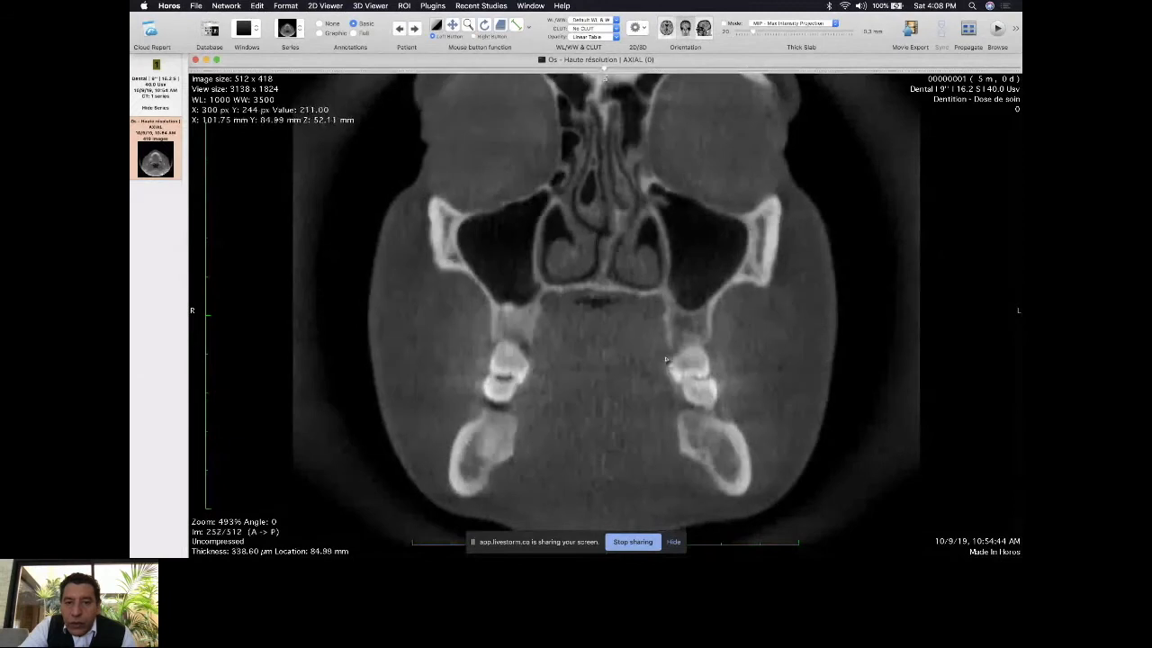
scroll(666, 361, down, 2)
scroll(666, 361, up, 3)
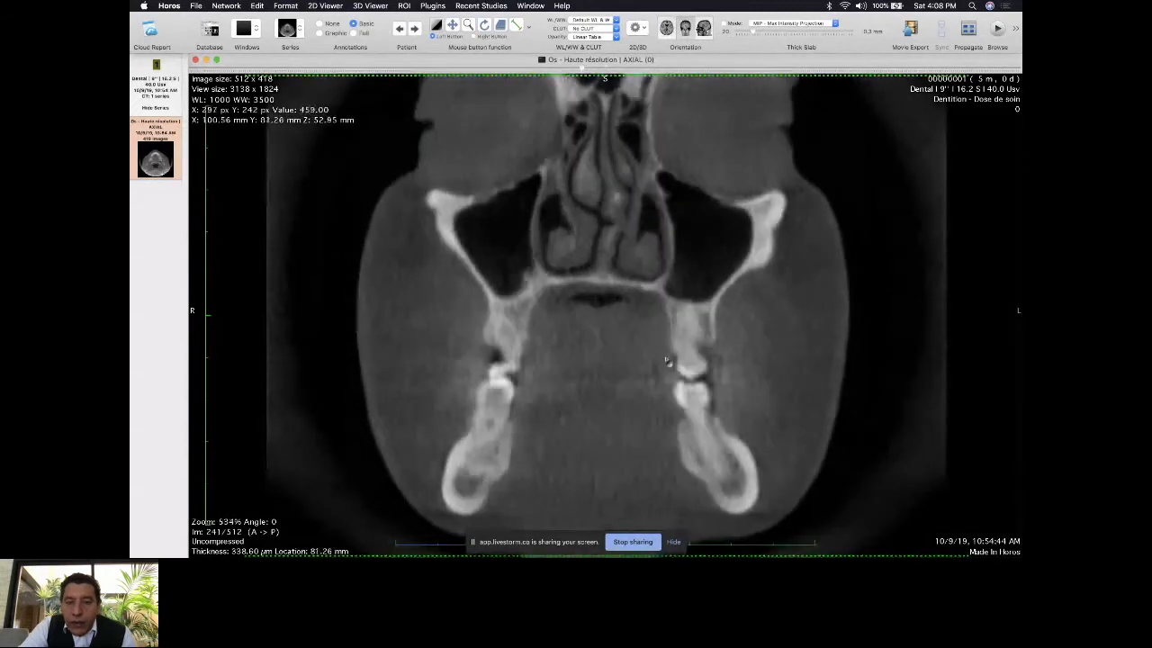
scroll(666, 361, up, 5)
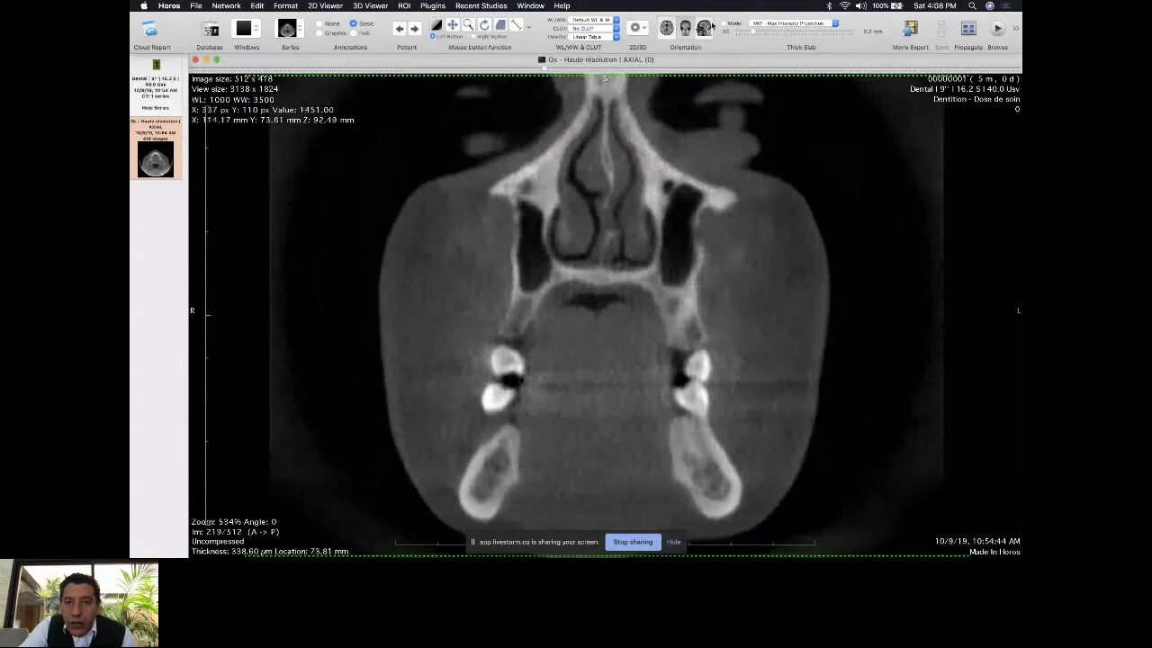
- Switch the series to the sagittal orientation and examine the slices from the midline to the right maxillary sinus and back
click(666, 28)
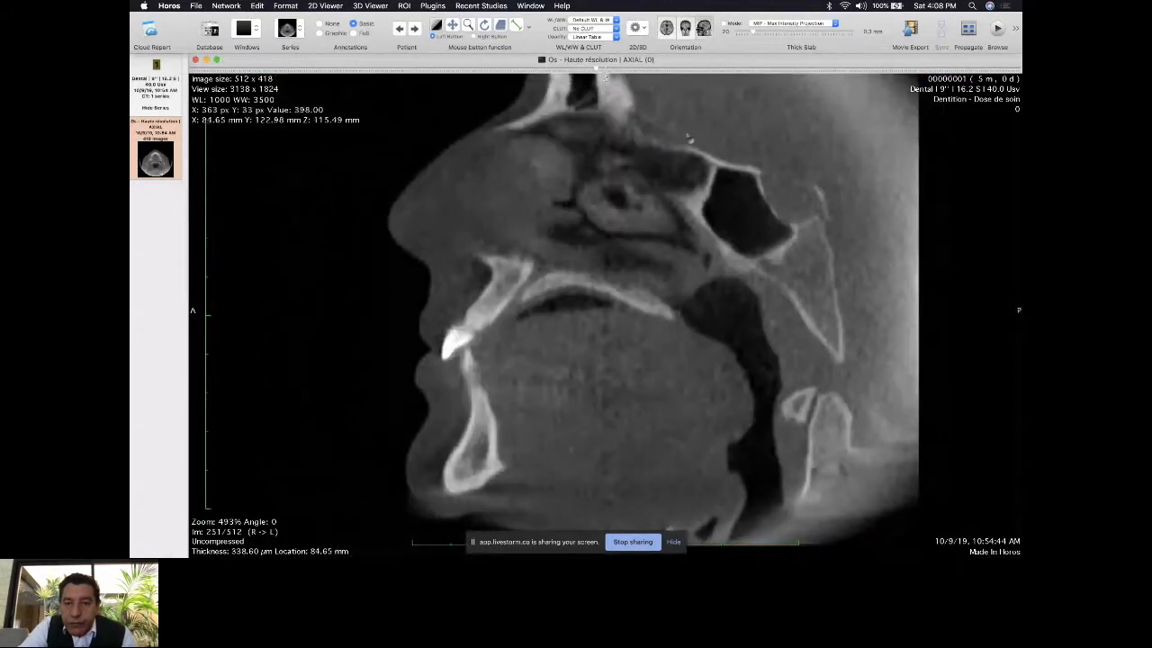
scroll(678, 223, up, 5)
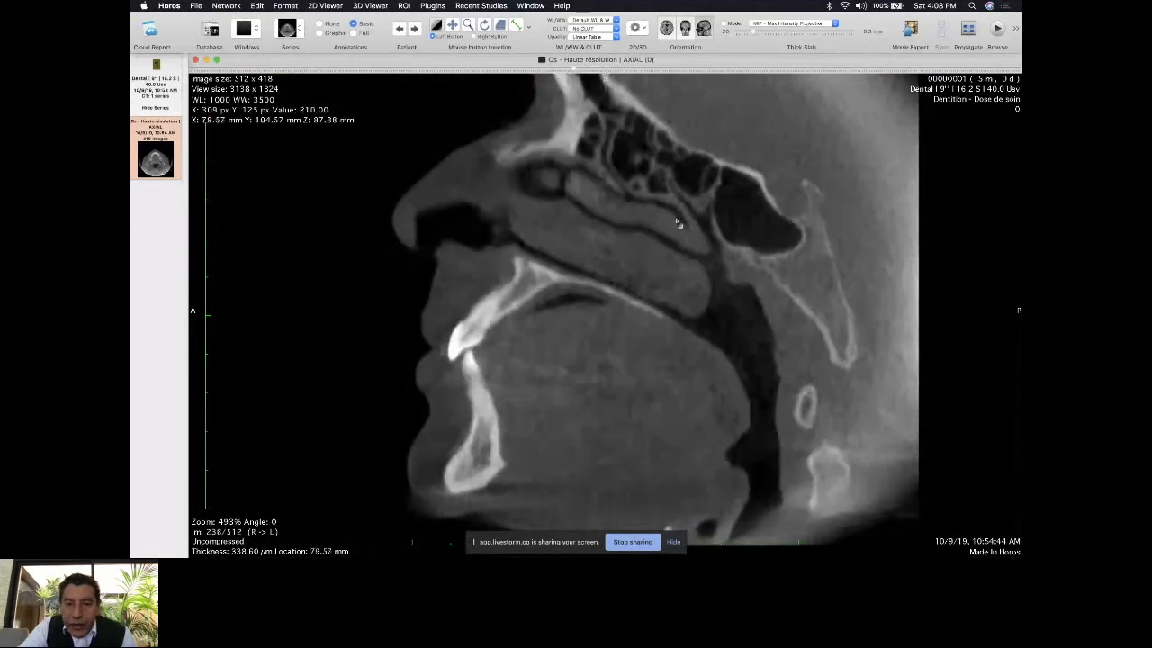
scroll(678, 223, up, 4)
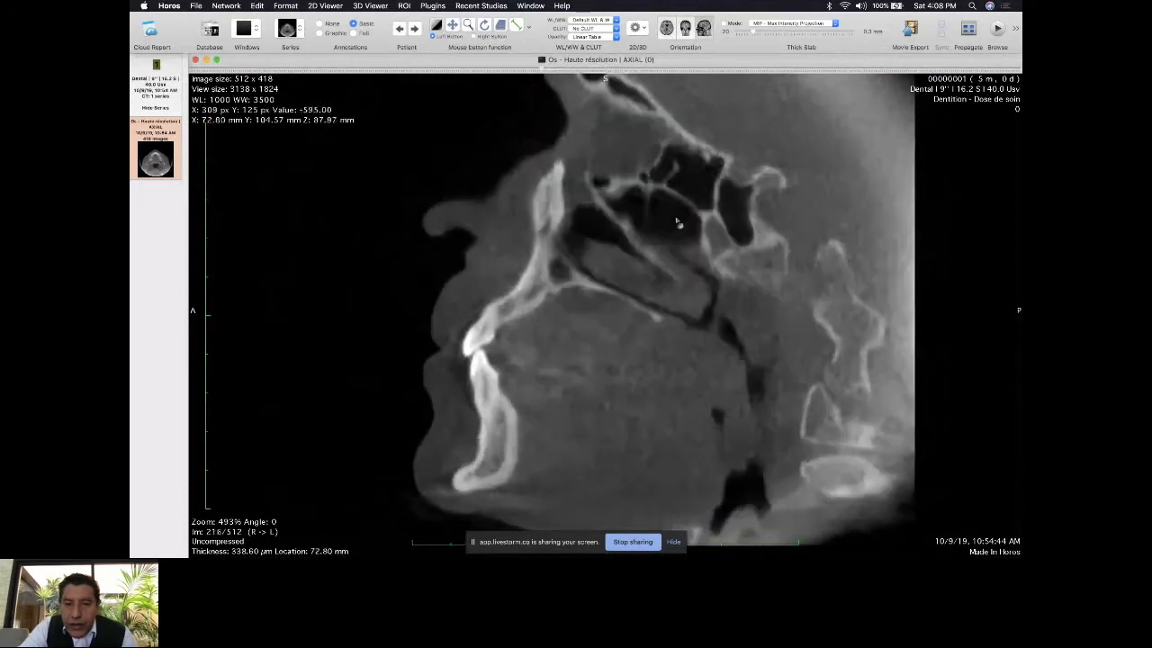
scroll(677, 223, up, 9)
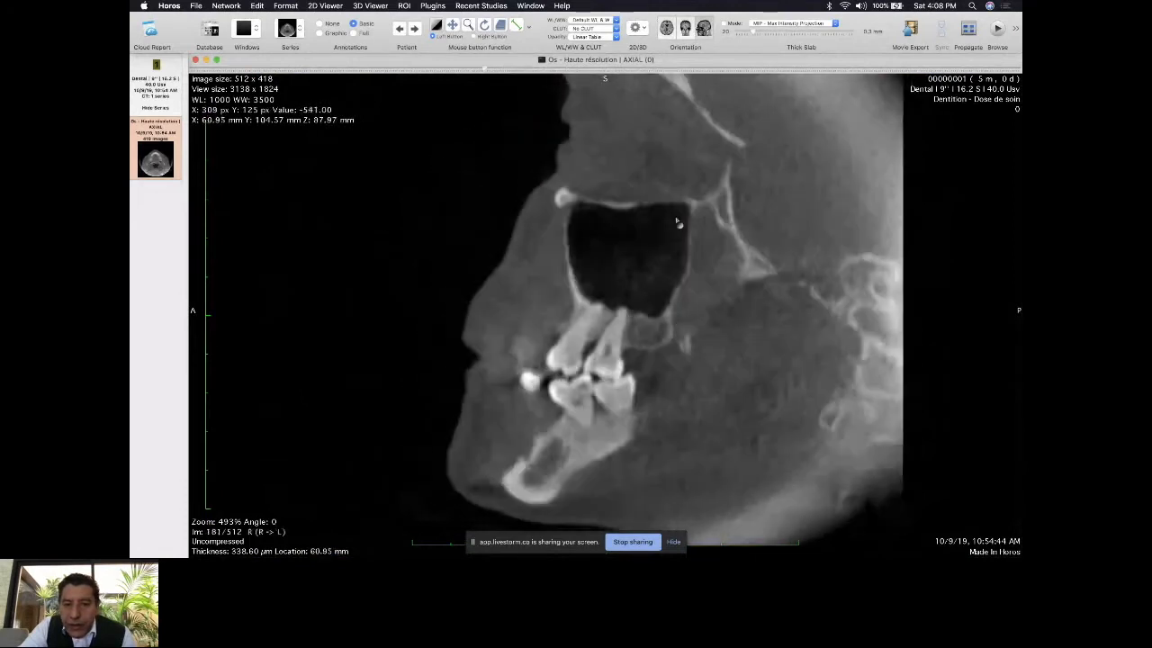
scroll(678, 224, up, 6)
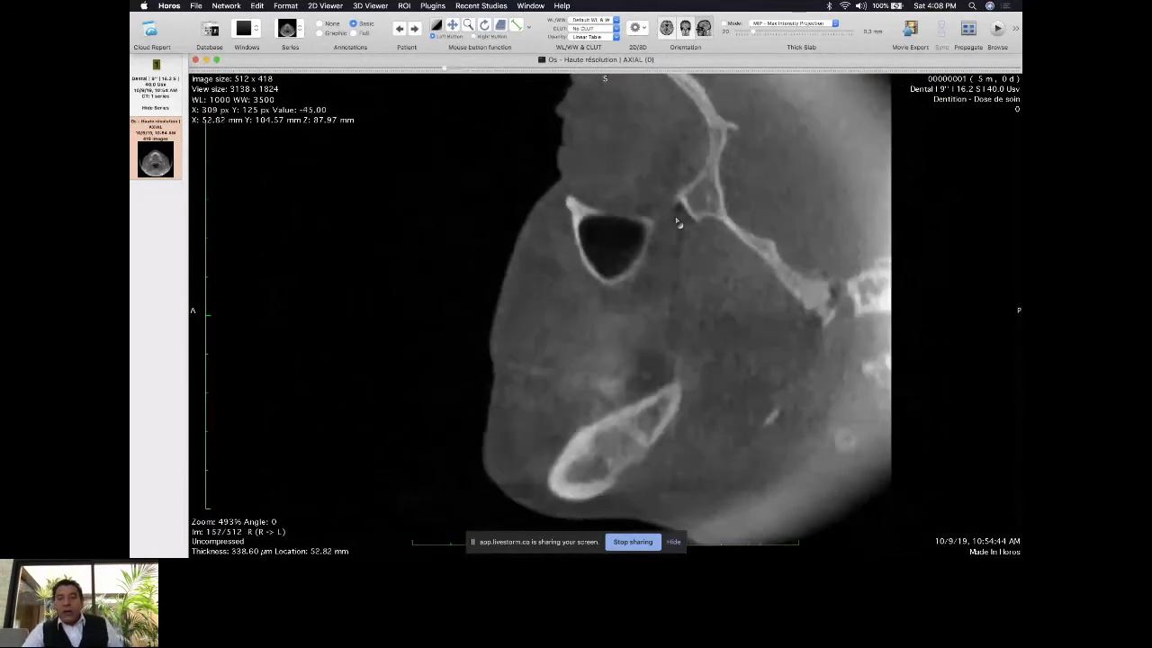
scroll(678, 224, down, 6)
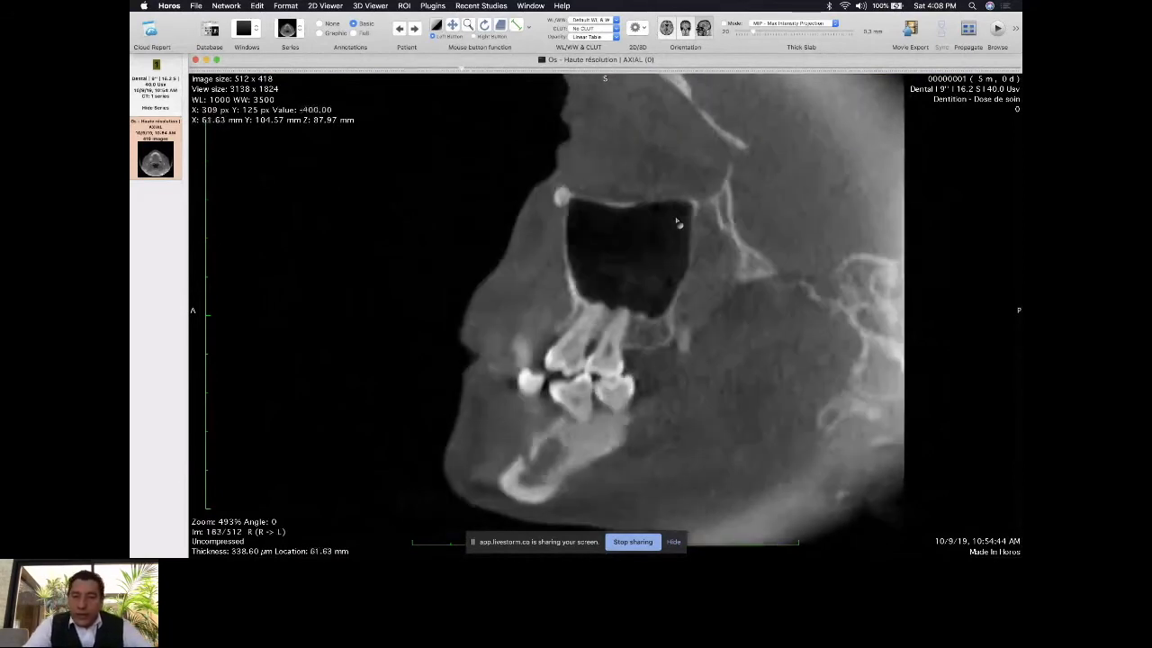
scroll(677, 223, down, 14)
- Return the series to the axial orientation and examine the slices from the upper teeth down to the mandible
click(665, 30)
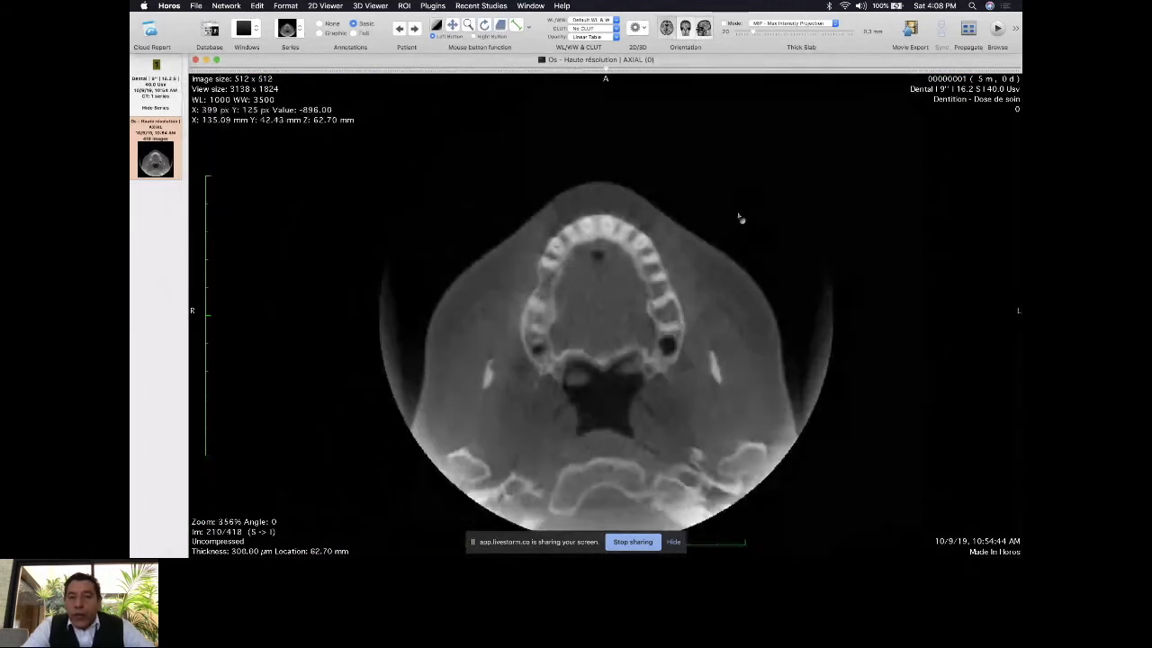
scroll(684, 387, down, 11)
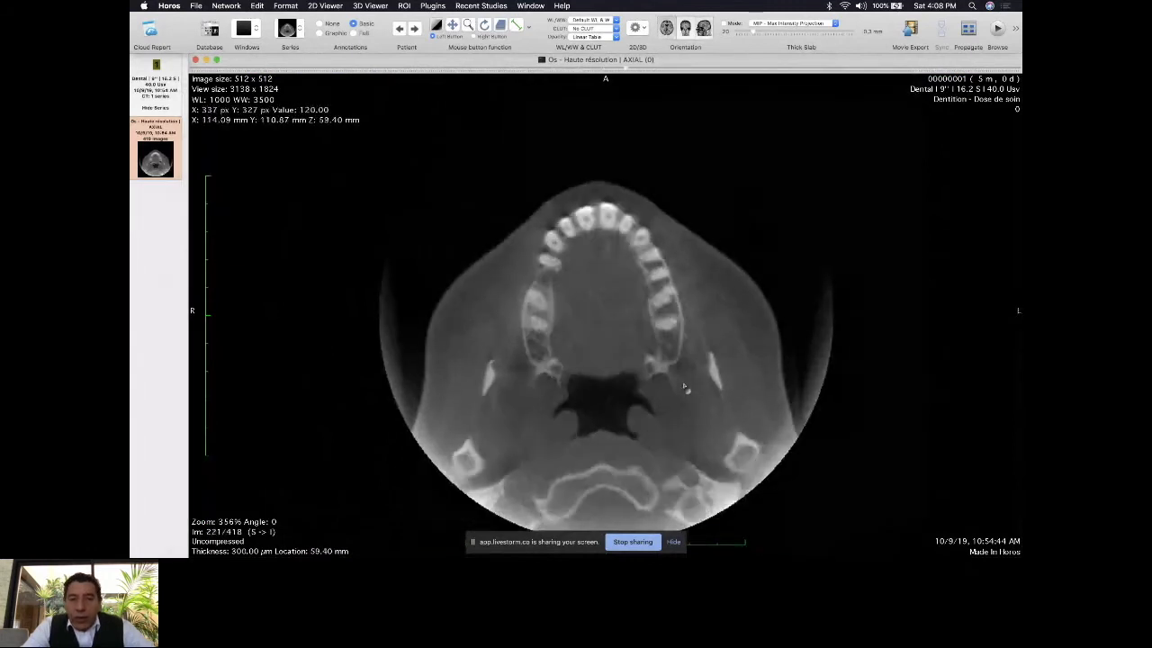
scroll(684, 387, down, 9)
scroll(684, 387, down, 20)
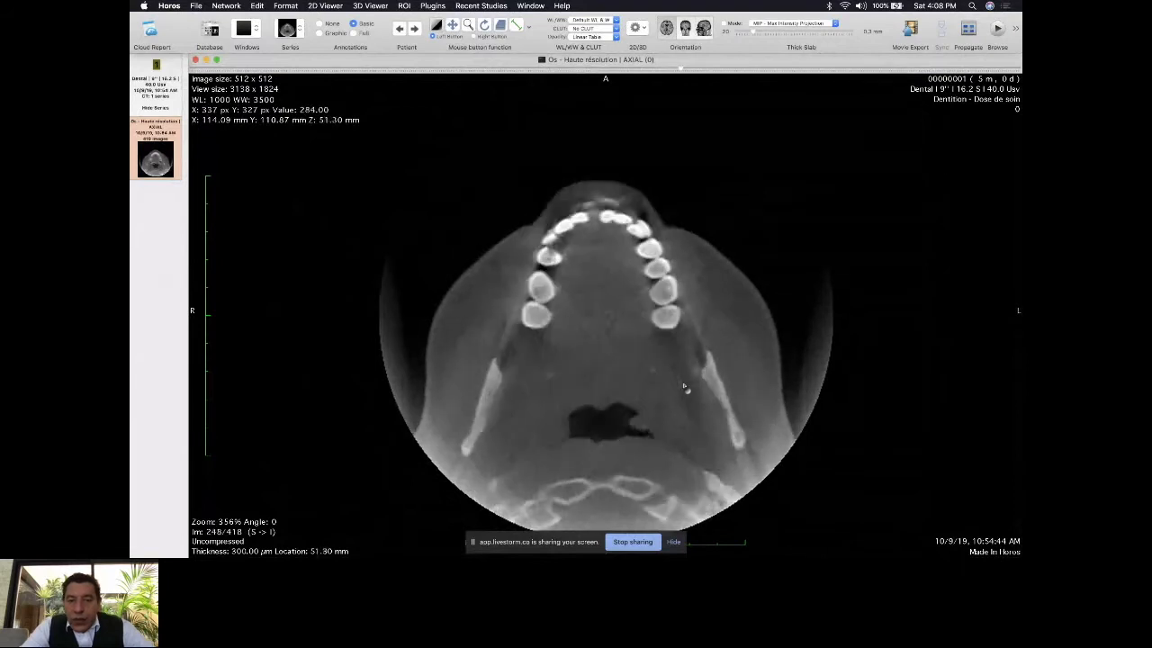
scroll(684, 387, down, 13)
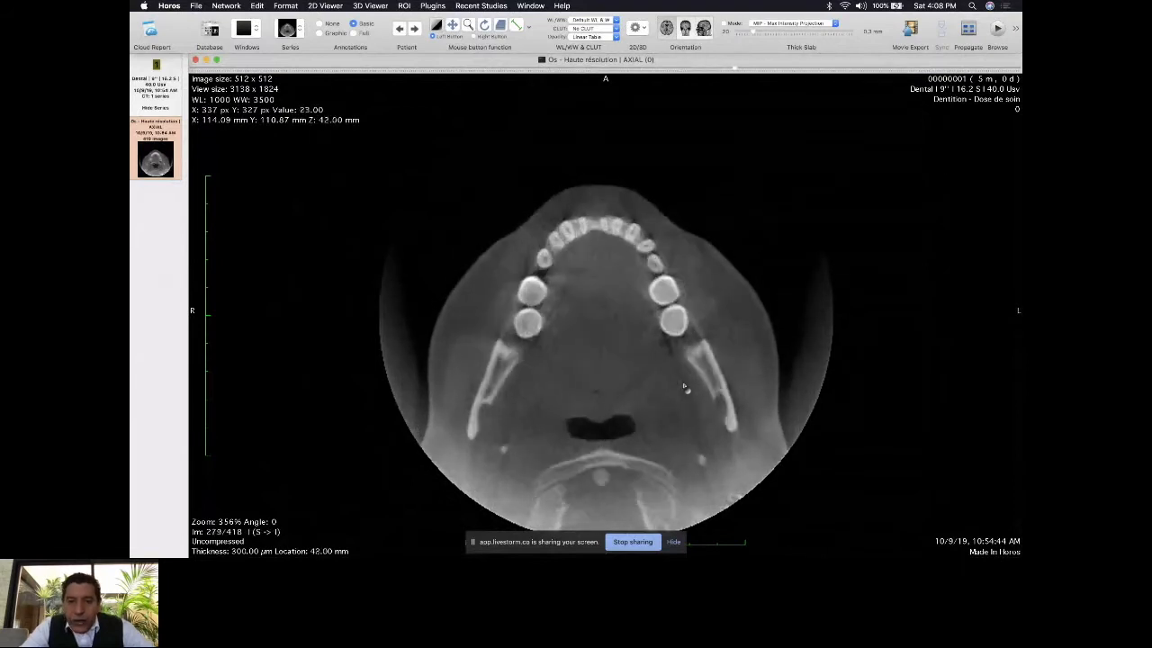
scroll(684, 387, down, 19)
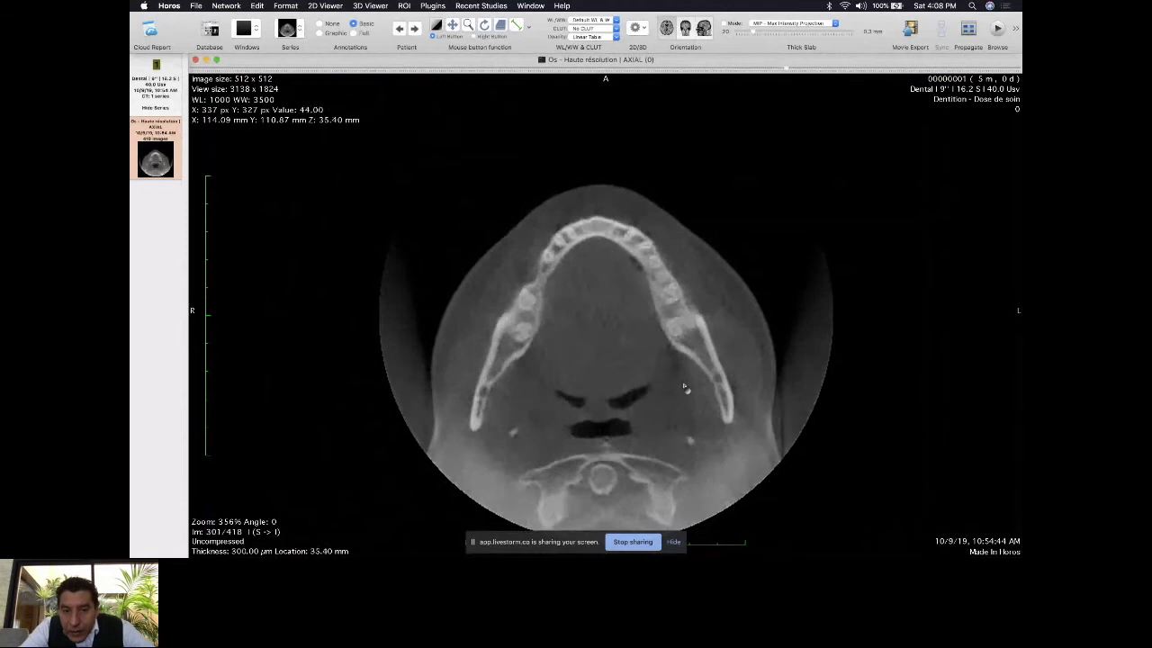
scroll(684, 387, down, 20)
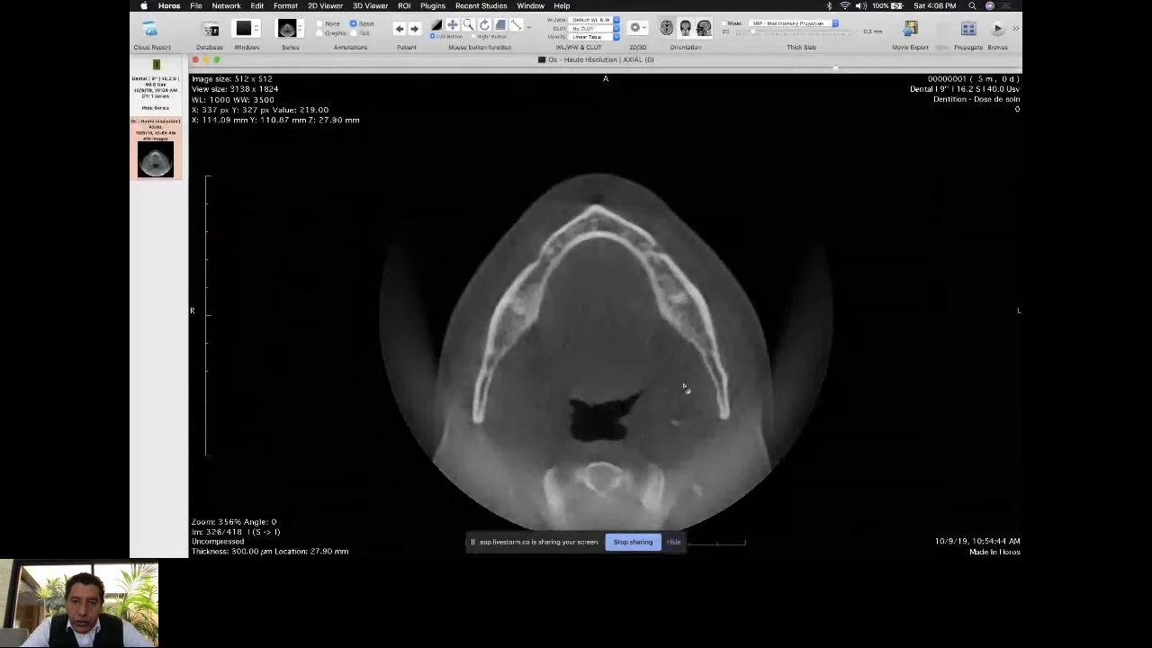
- Examine the mandible enlarged down to its lower border, and return to axial slice 175 at 225% zoom
right_drag(684, 387, 707, 146)
scroll(706, 146, up, 8)
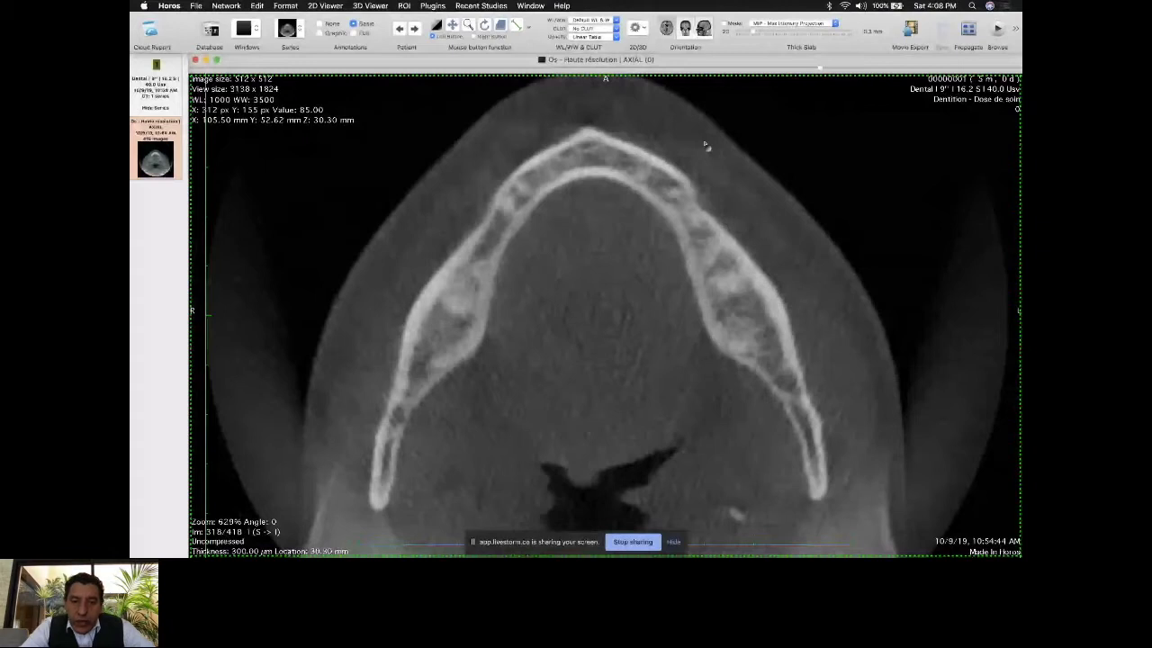
right_drag(707, 146, 671, 288)
scroll(672, 288, up, 8)
scroll(672, 288, down, 8)
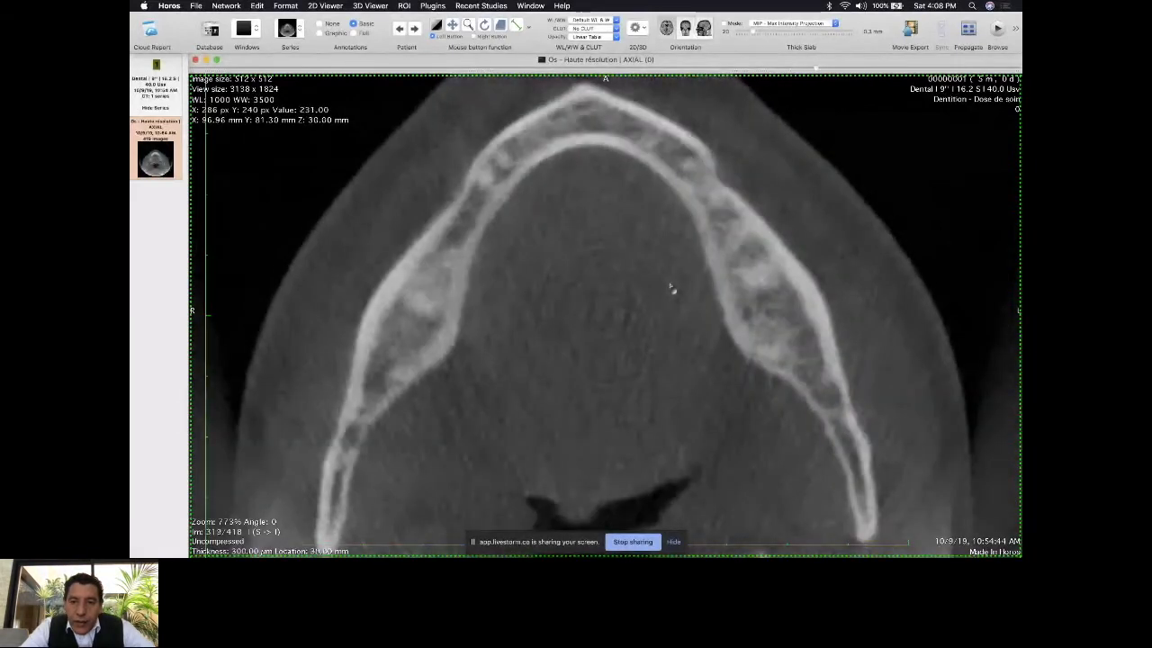
scroll(671, 288, down, 10)
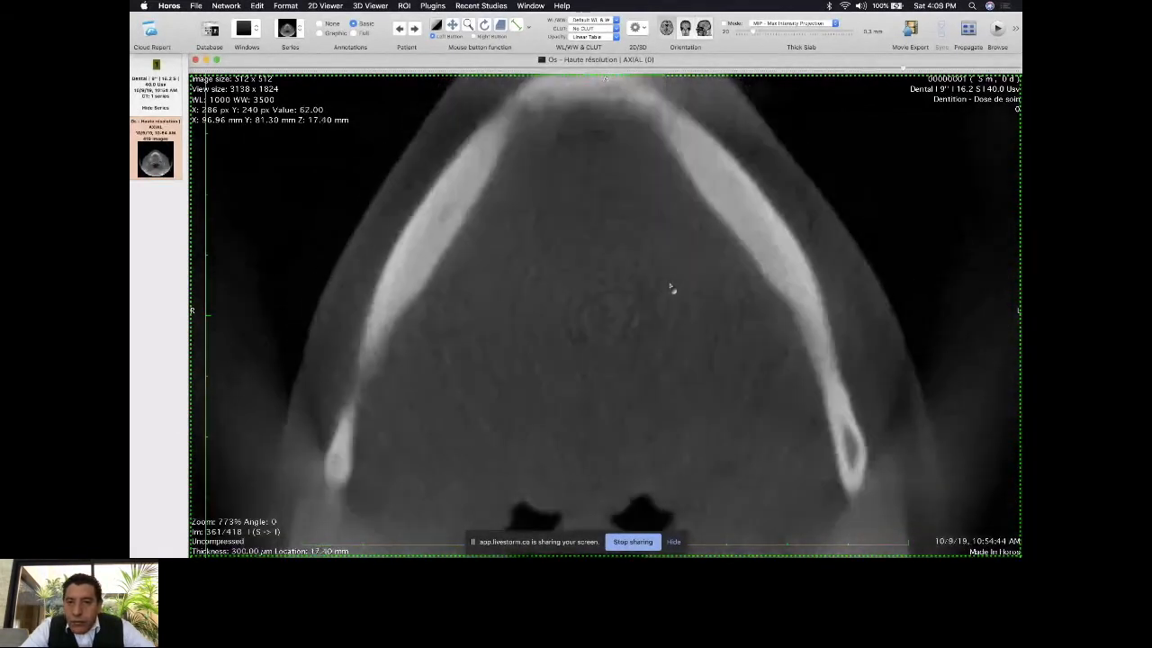
scroll(671, 288, down, 8)
scroll(672, 288, up, 3)
scroll(672, 288, up, 15)
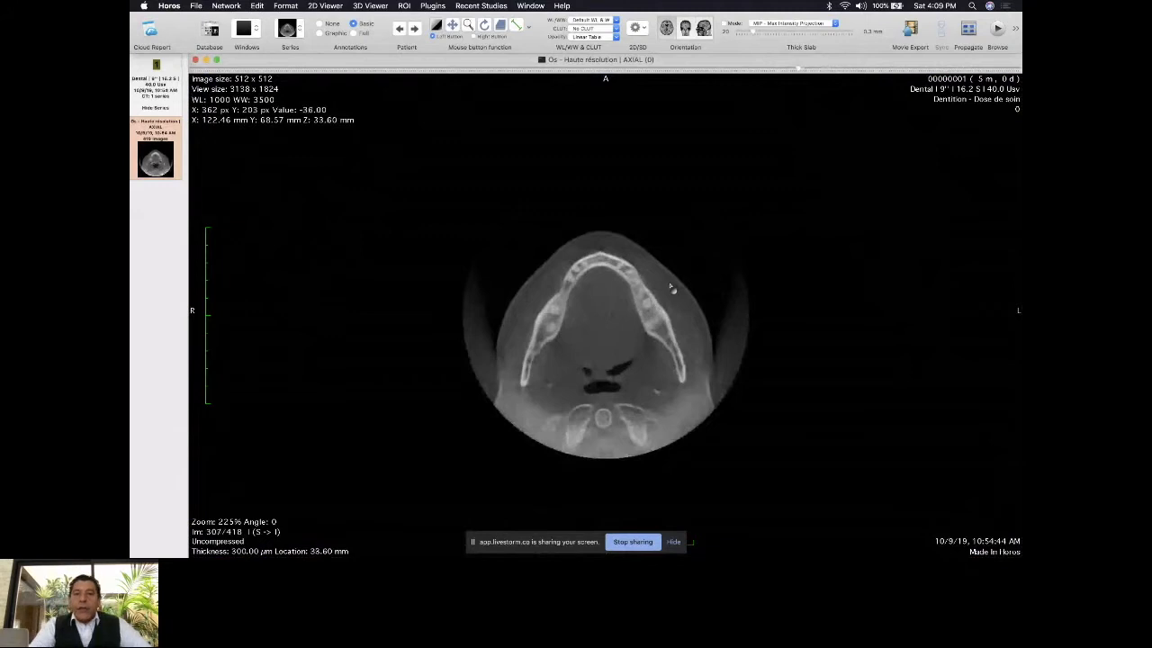
scroll(672, 288, up, 20)
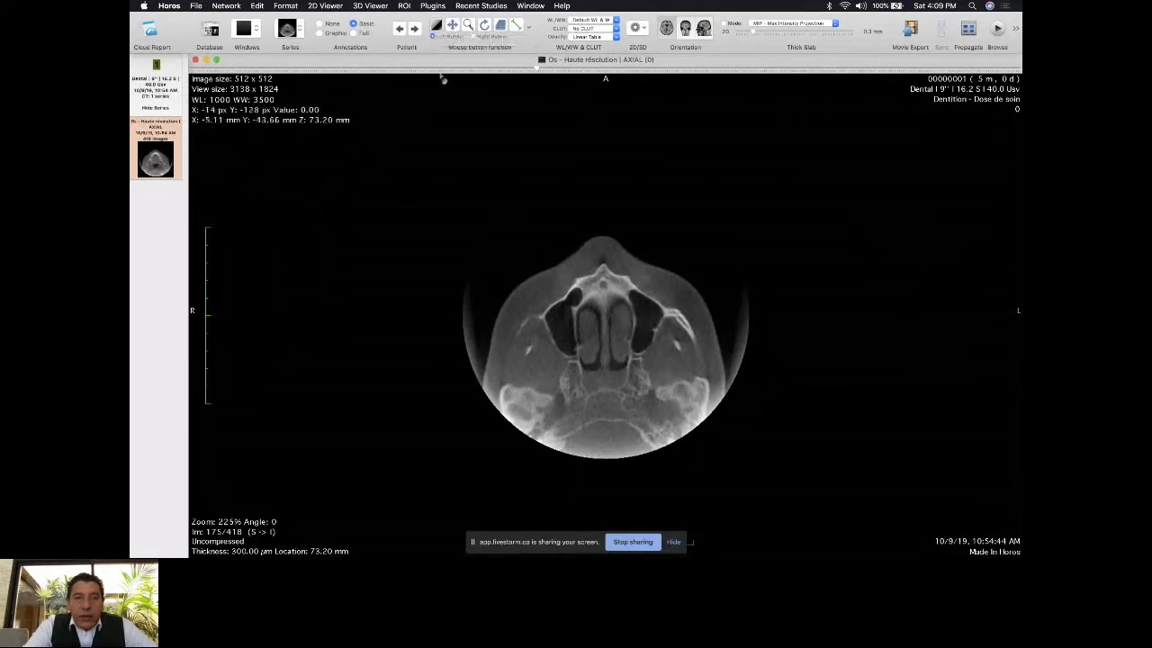
- Vary the window level and window width of axial slice 175 freehand to try out extreme contrast and brightness
drag(533, 229, 587, 284)
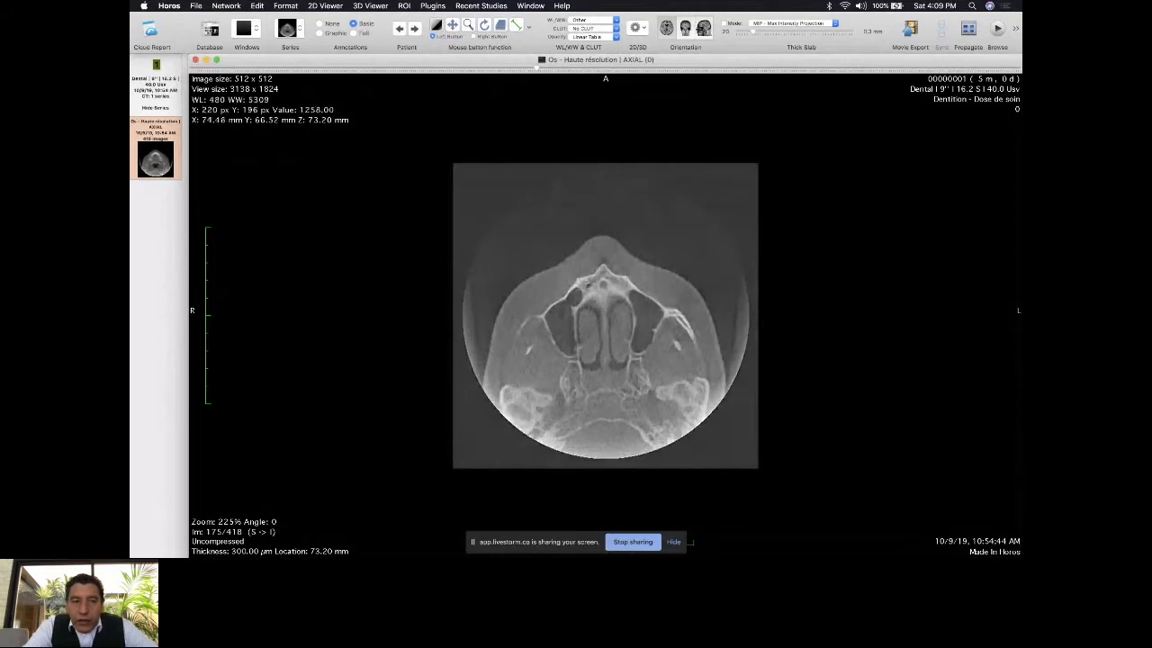
drag(586, 285, 691, 290)
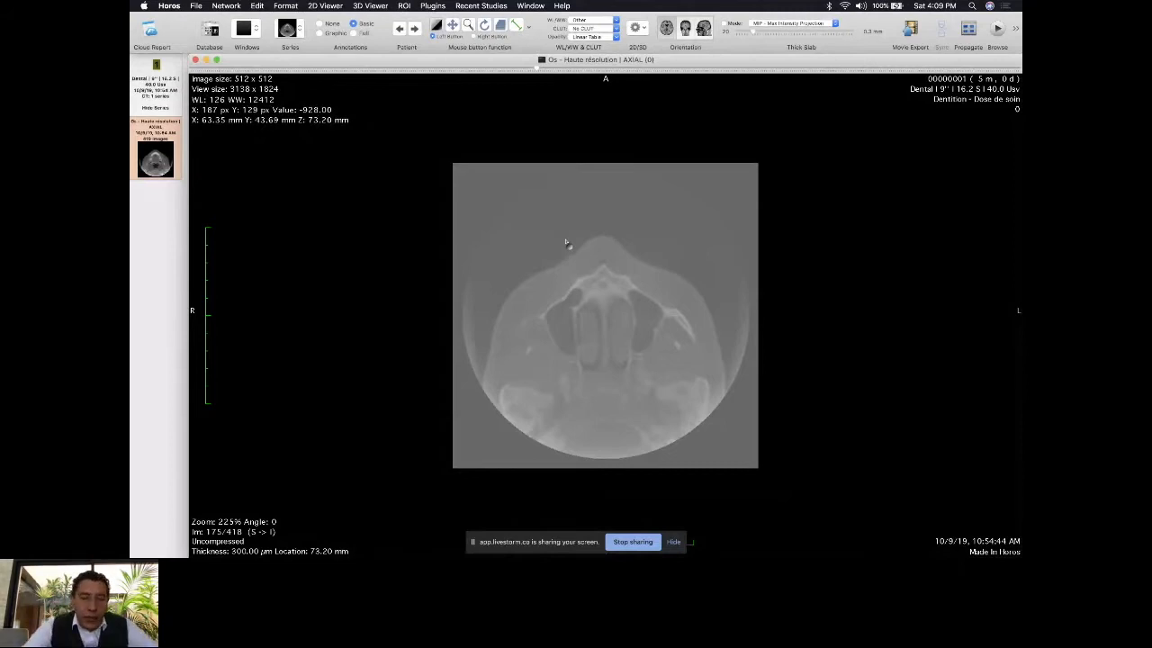
drag(627, 226, 628, 254)
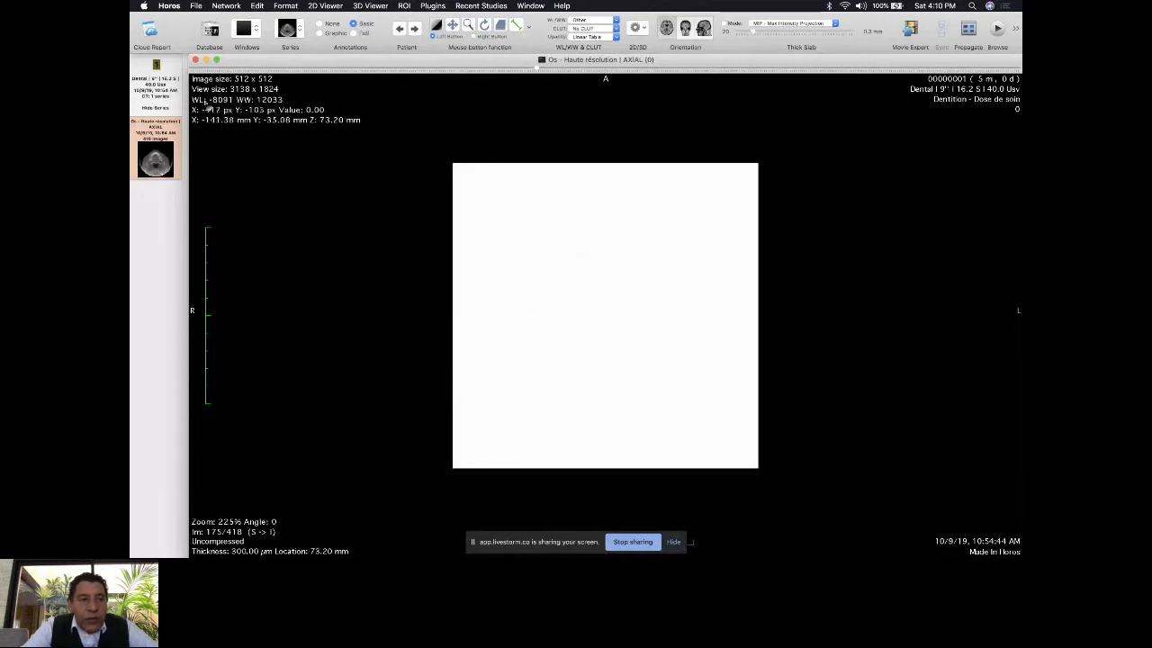
drag(581, 339, 498, 322)
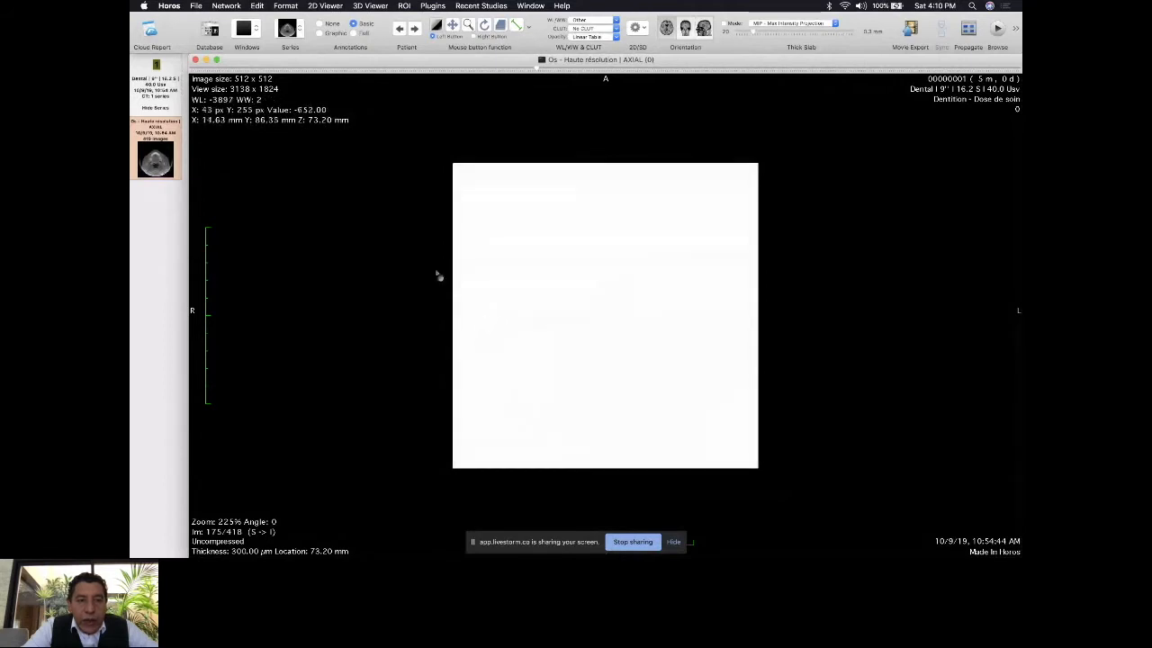
drag(589, 311, 606, 419)
- Show the axial image in full screen and return to the normal viewer window
double_click(605, 171)
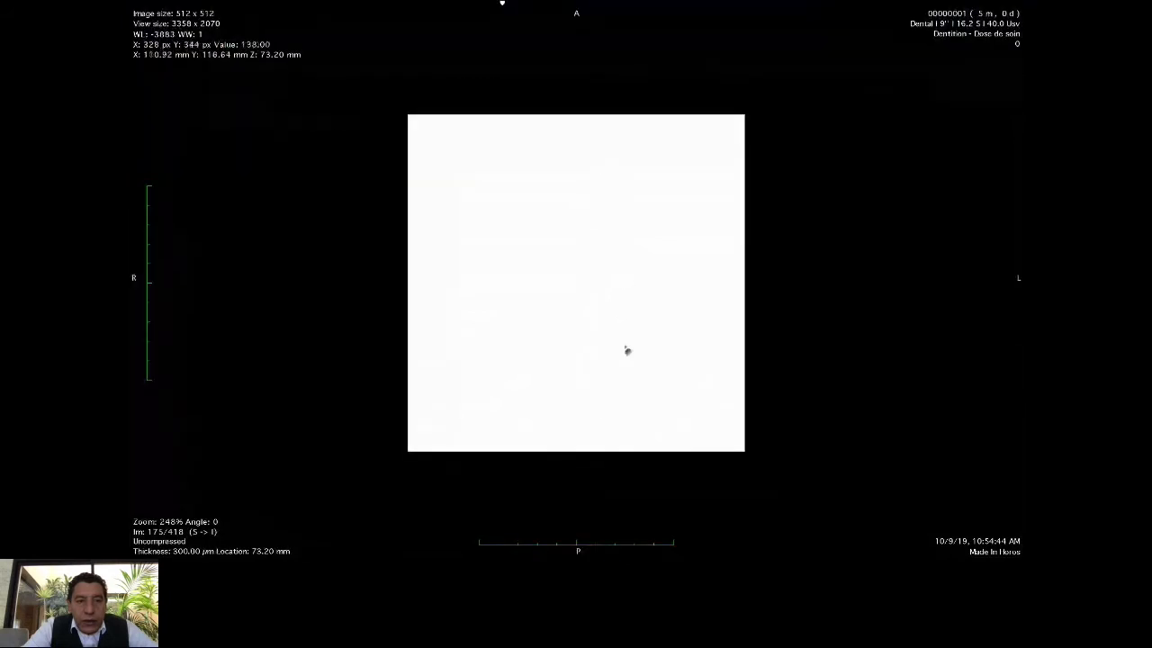
drag(387, 186, 382, 164)
double_click(384, 166)
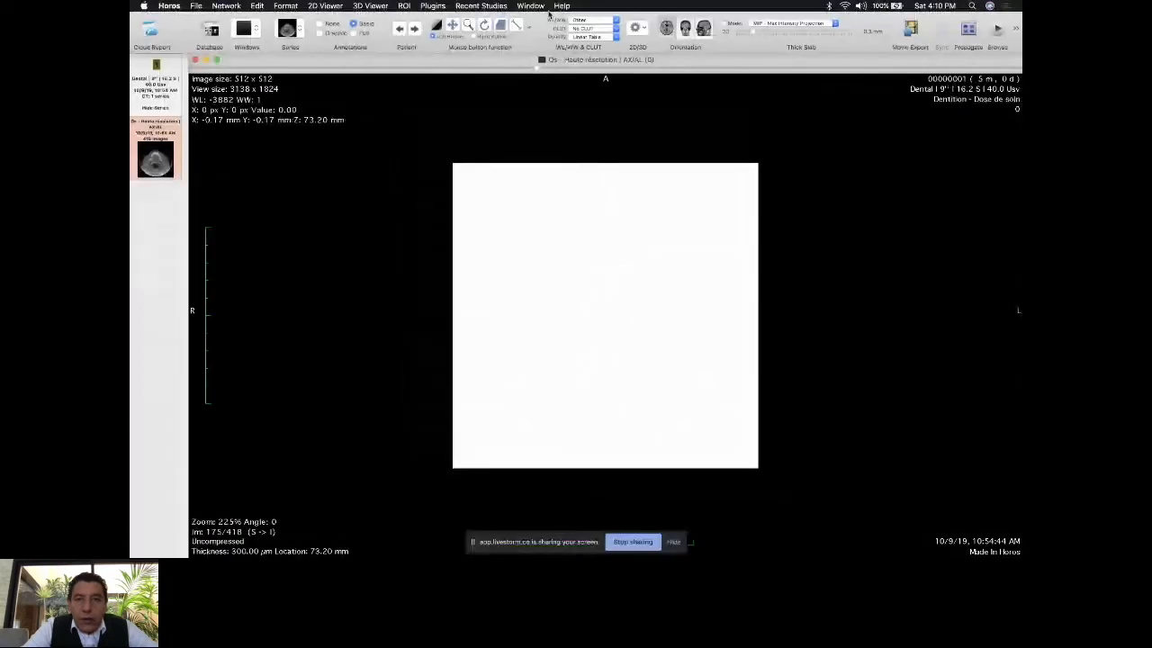
- Apply the Full dynamic WL/WW preset to the axial image
click(645, 30)
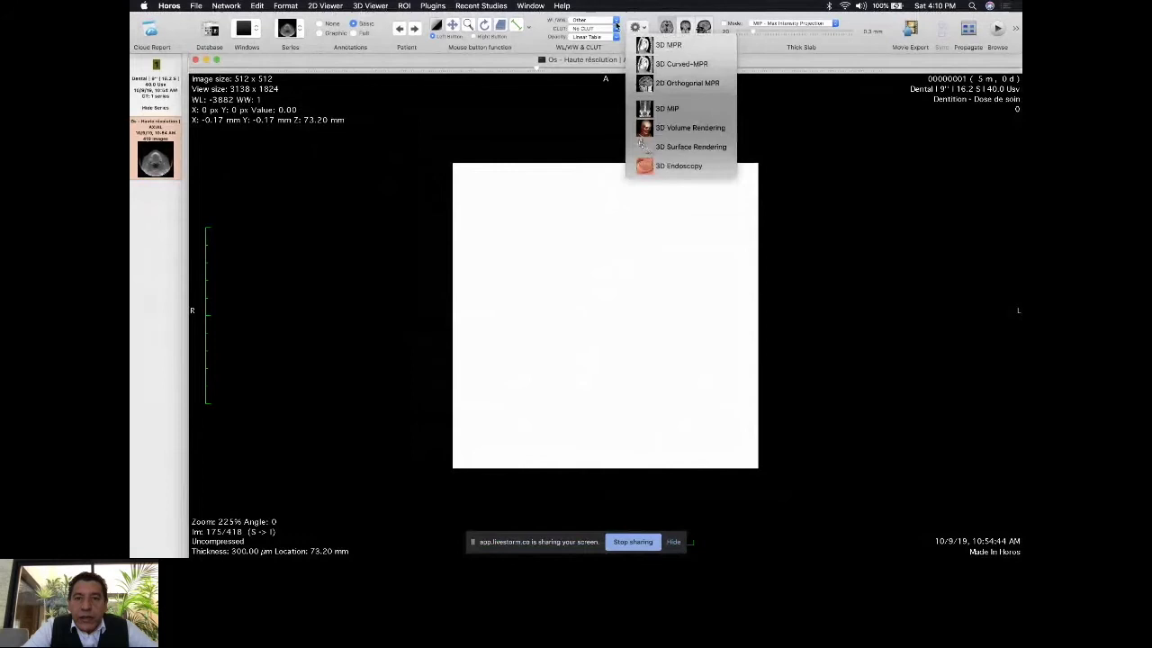
click(617, 25)
click(615, 21)
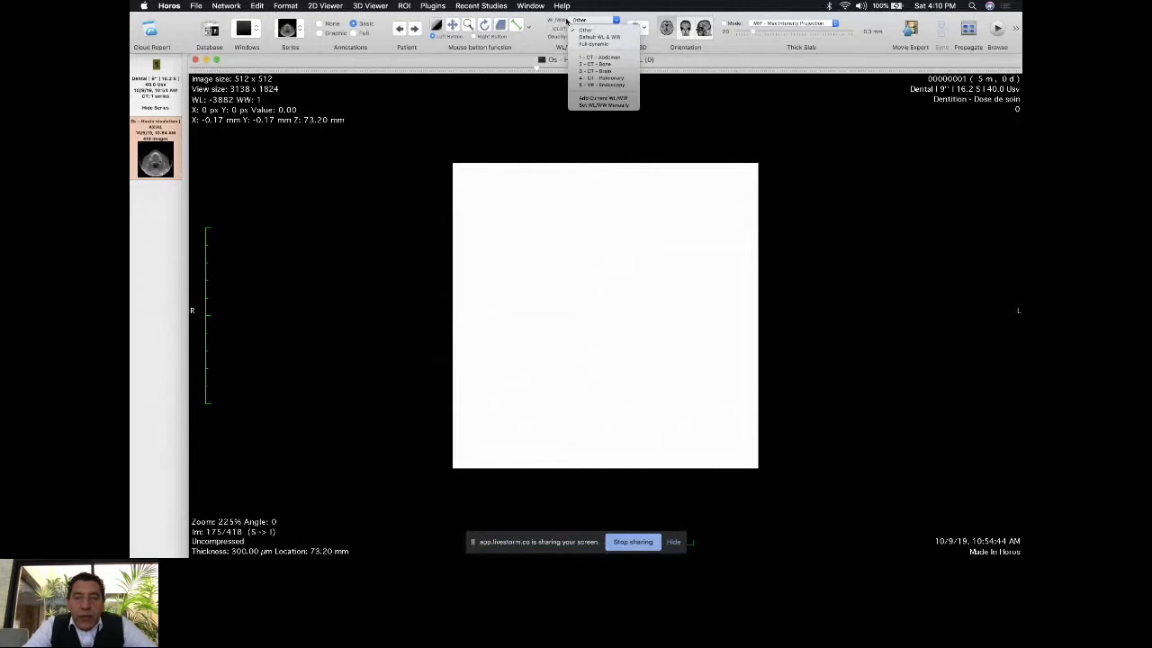
click(596, 44)
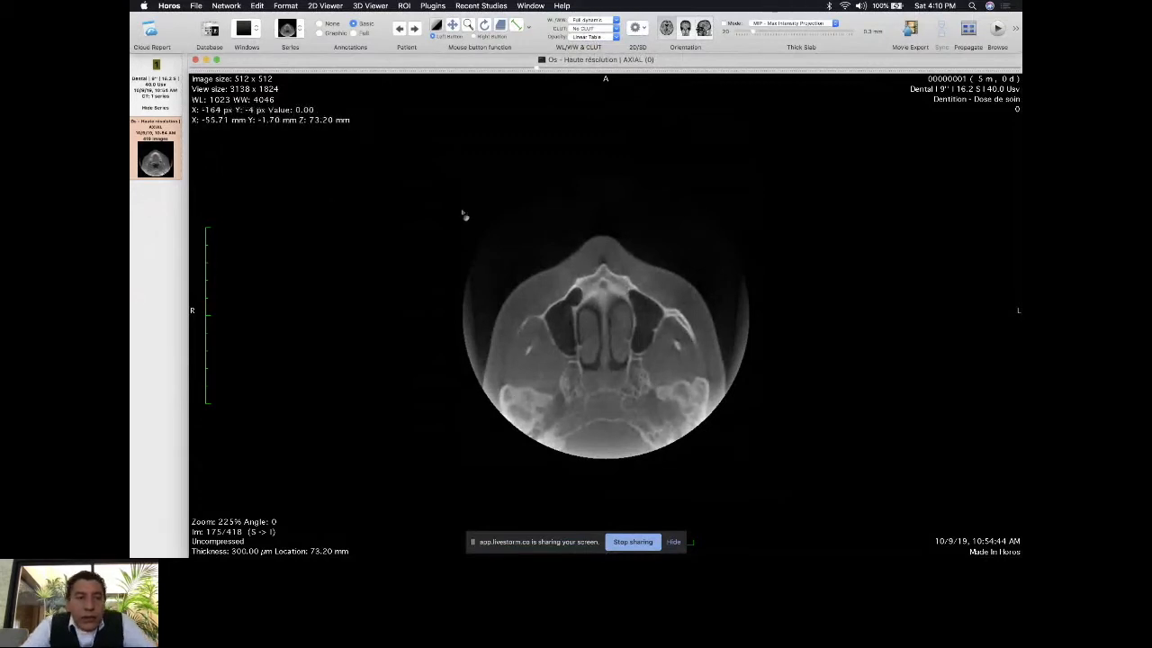
- Mark a point at the front of the nose on axial slice 159 with the Point tool, and inspect neighbouring slices
drag(720, 329, 664, 332)
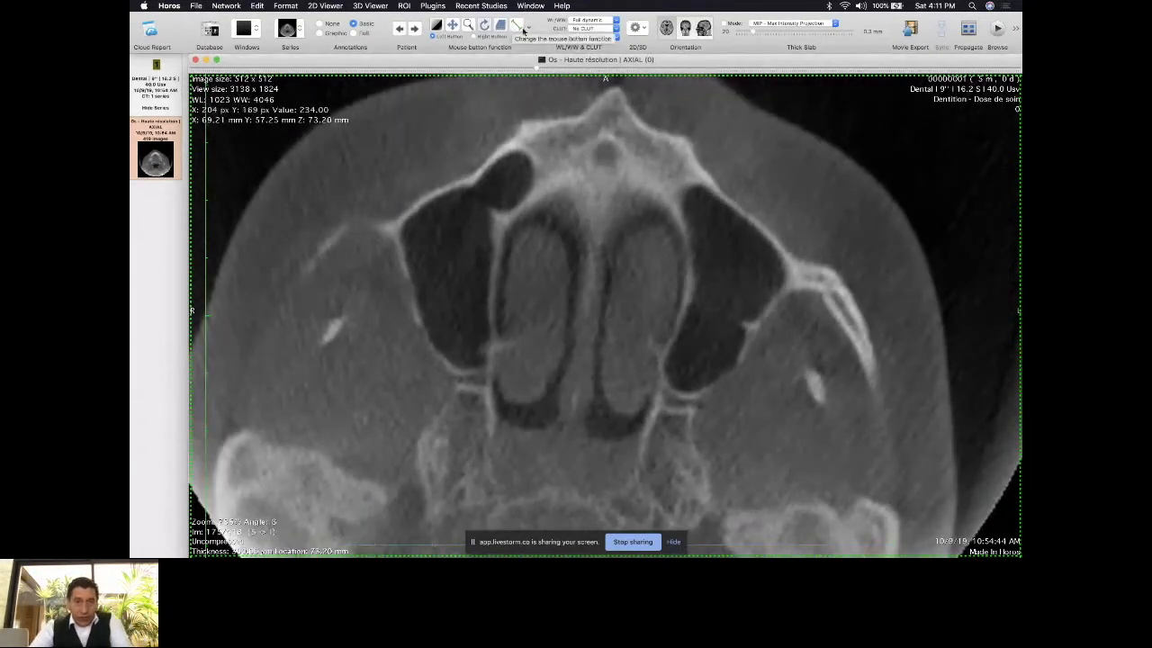
click(529, 31)
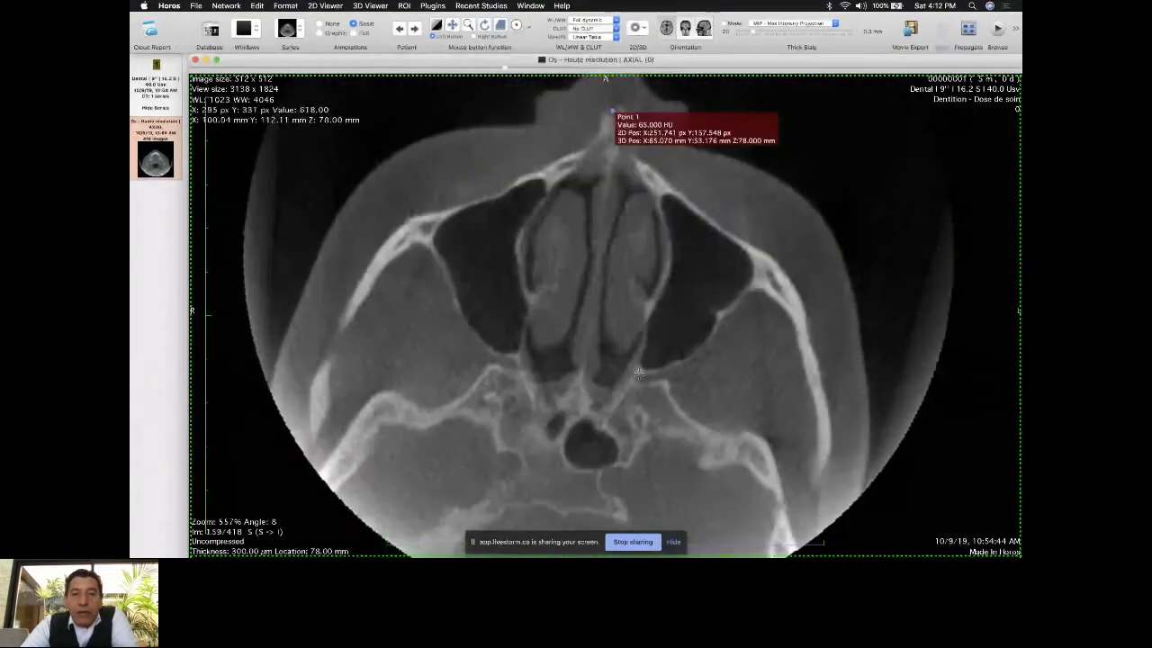
scroll(638, 373, up, 4)
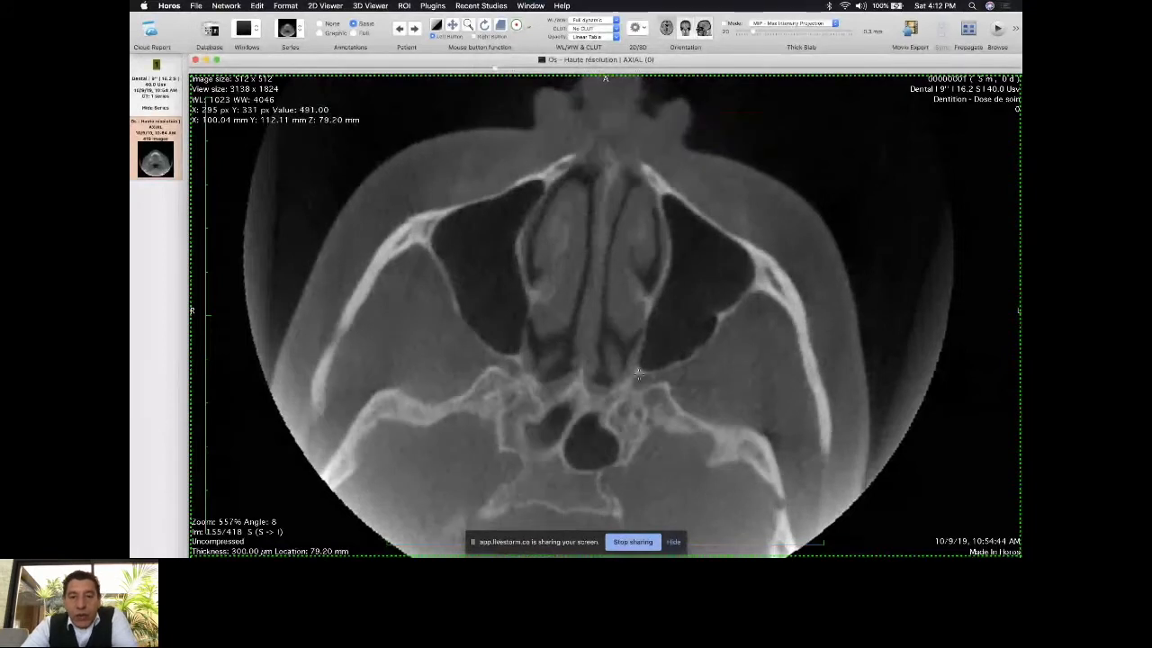
scroll(638, 373, down, 10)
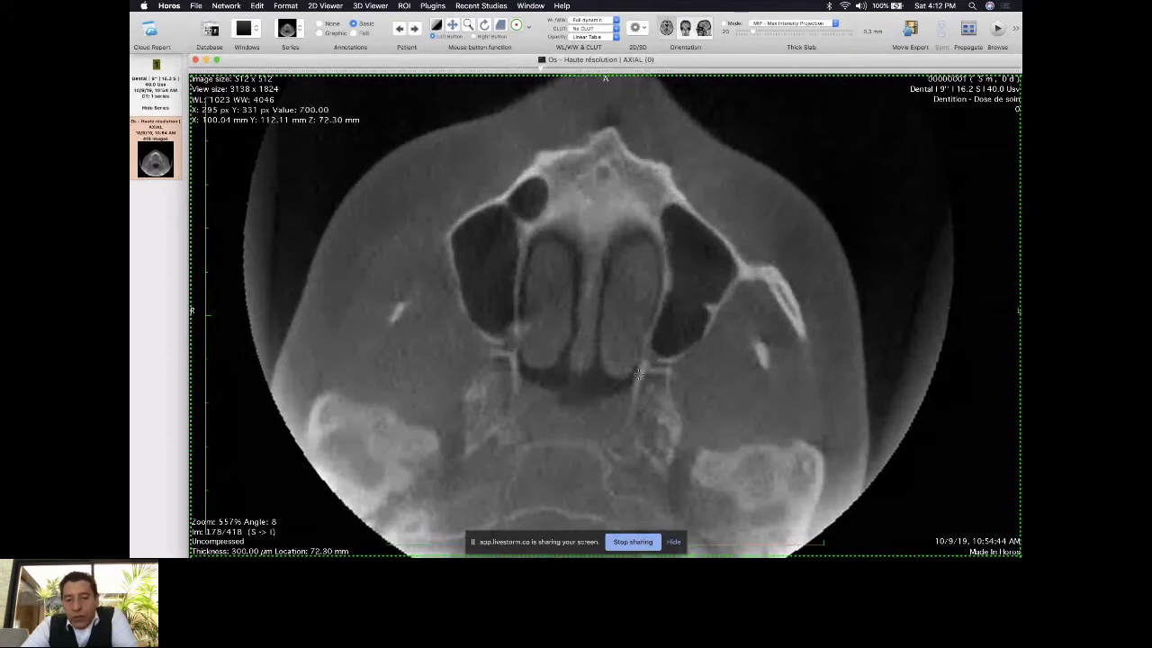
- Browse to axial slice 152 and review the available thick slab projection modes and WL/WW presets
scroll(638, 373, up, 15)
scroll(638, 373, down, 5)
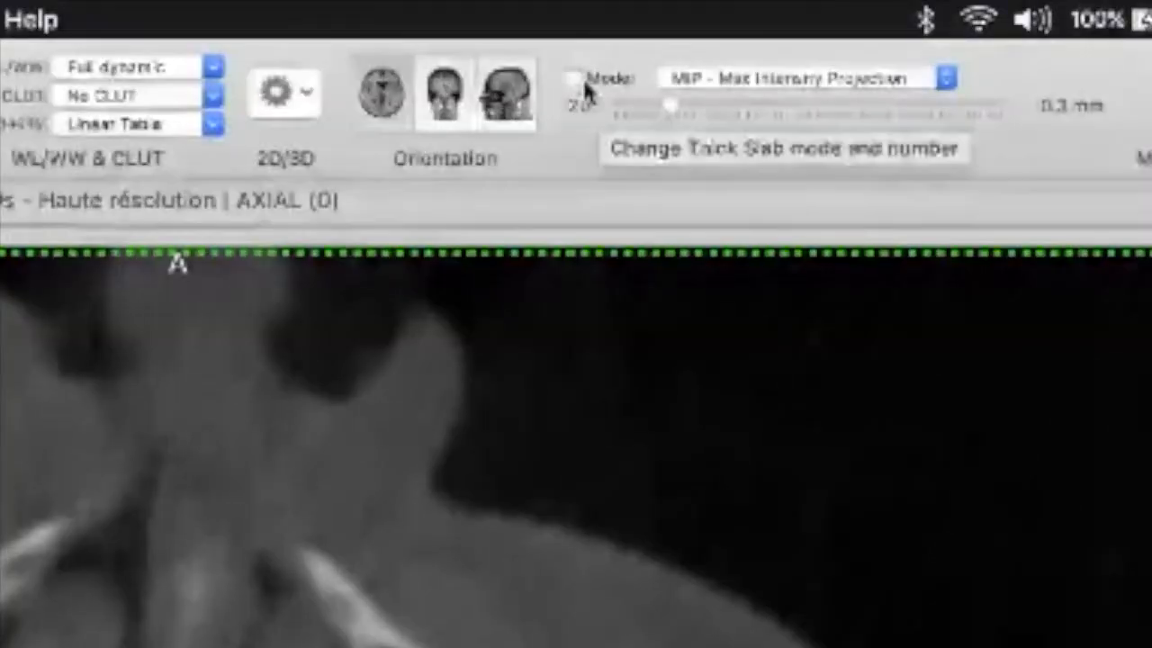
click(919, 79)
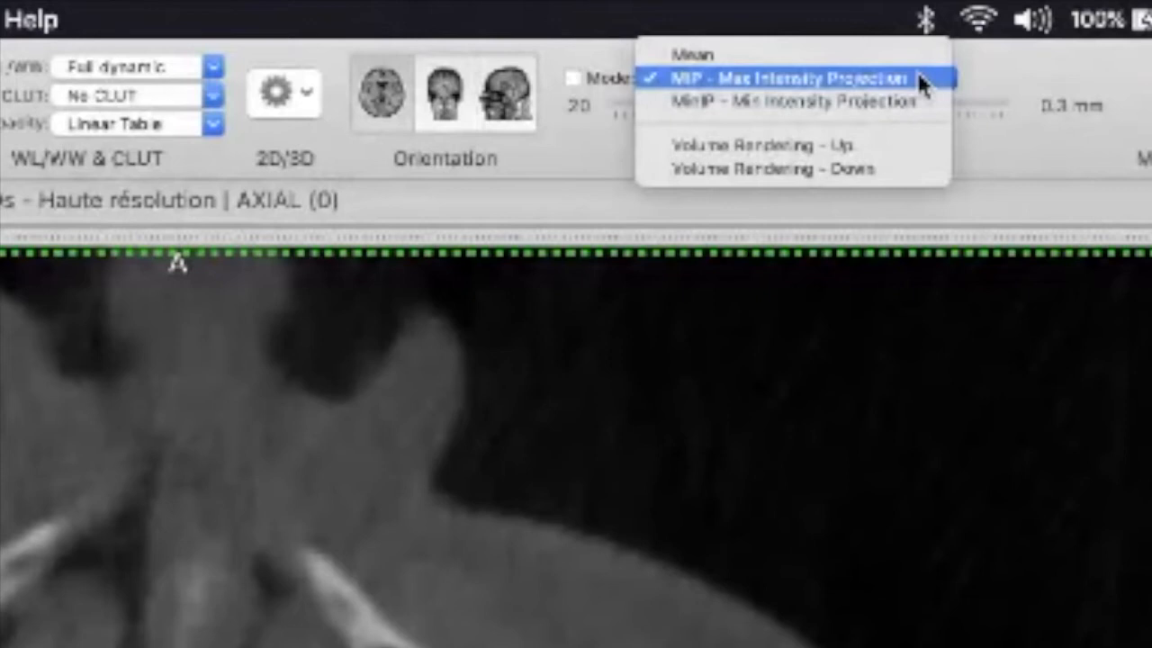
click(866, 145)
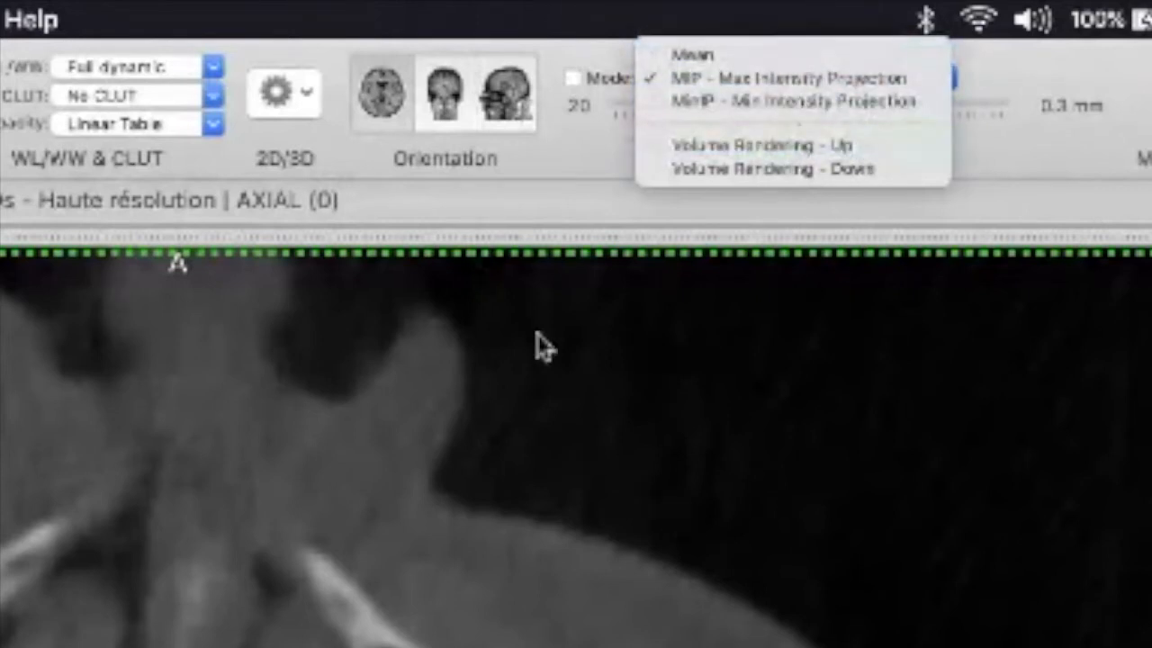
click(976, 486)
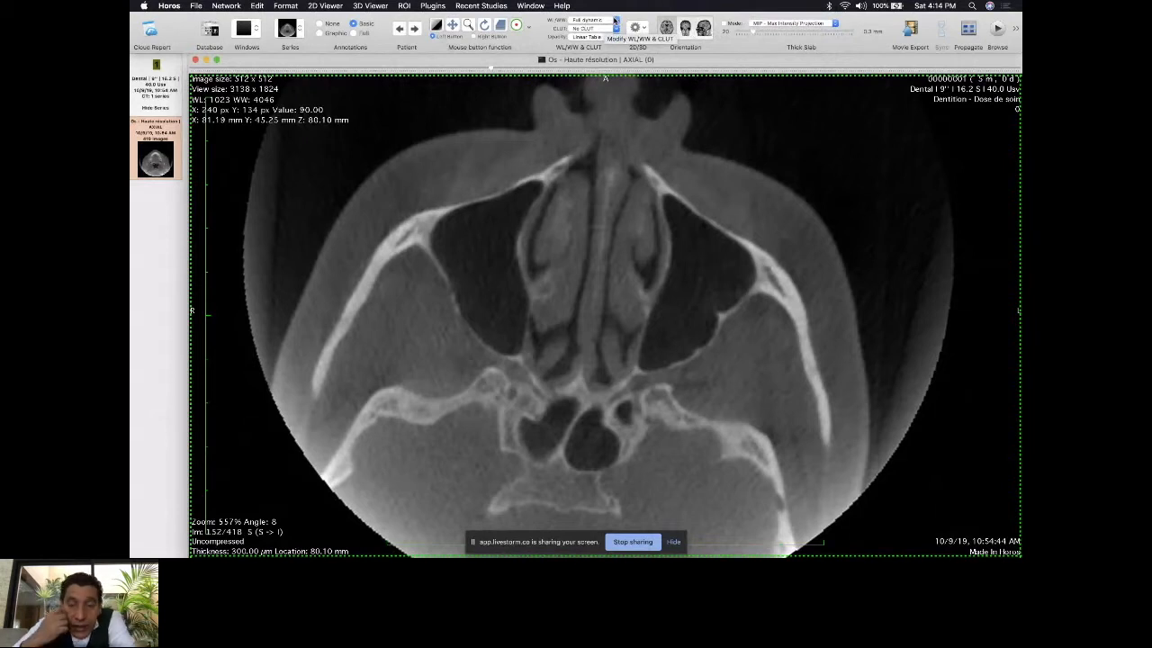
click(615, 20)
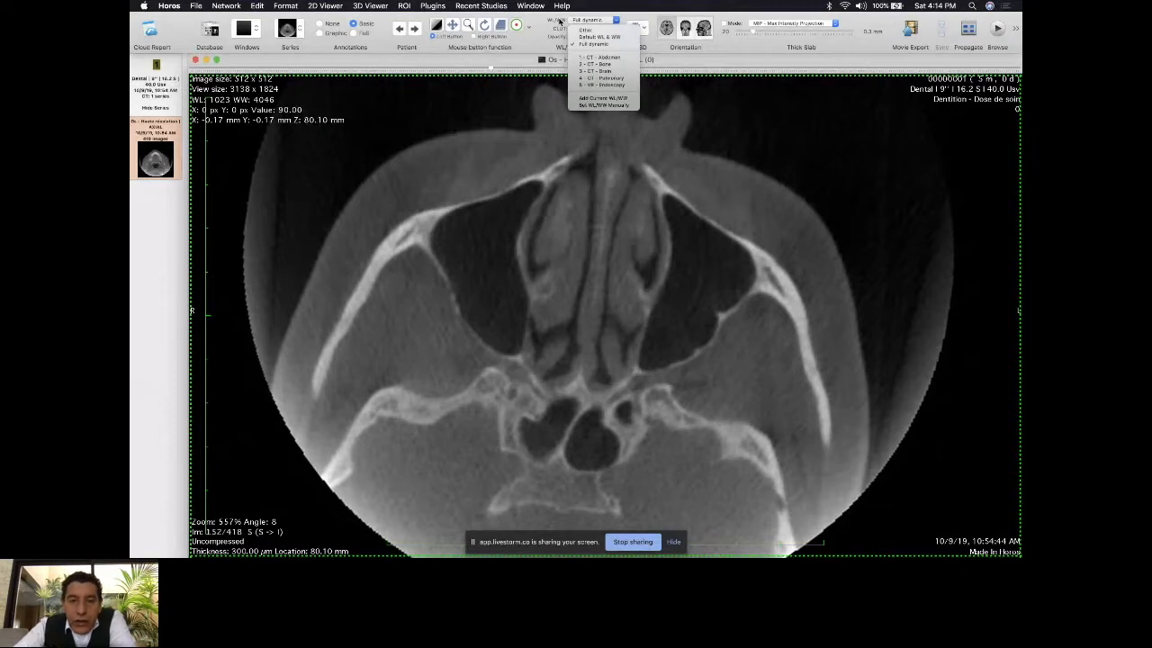
click(559, 22)
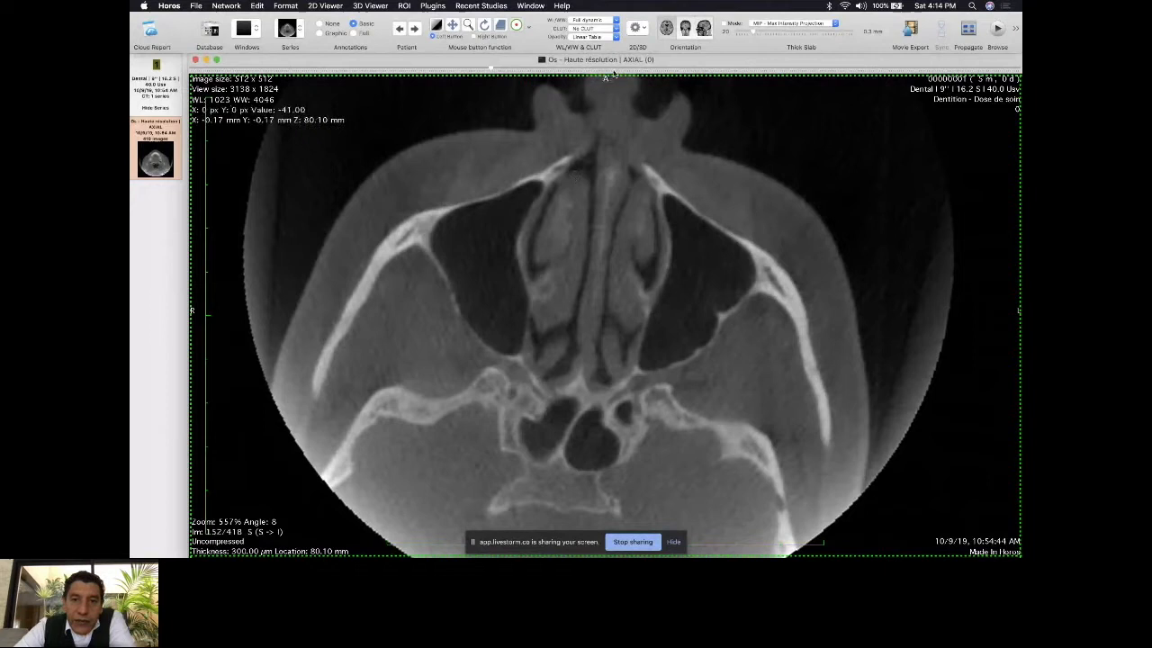
- Apply the UCLA colour lookup table to the axial series and lower the window level of slice 209 freehand to about 1199
click(616, 29)
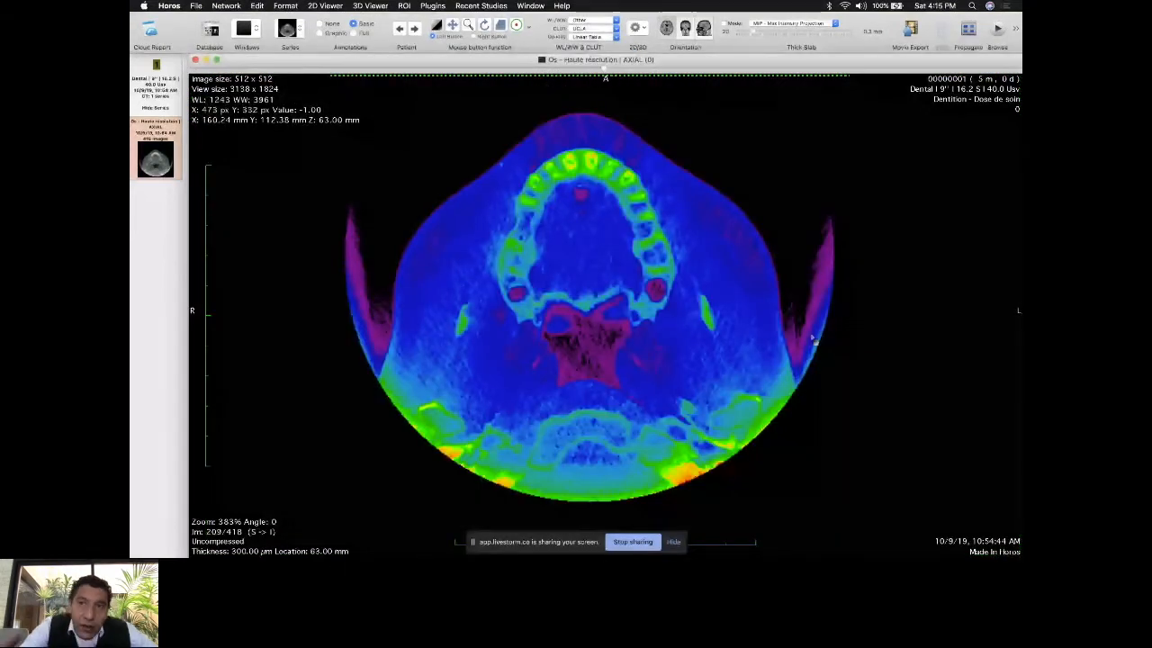
drag(812, 337, 812, 337)
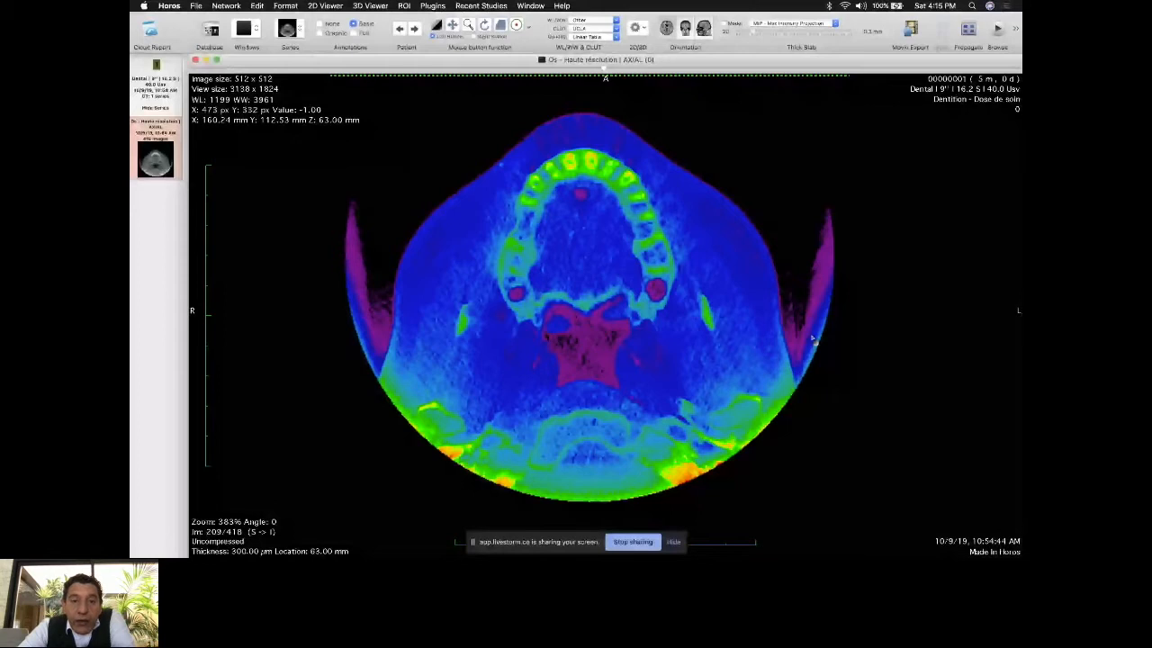
click(616, 37)
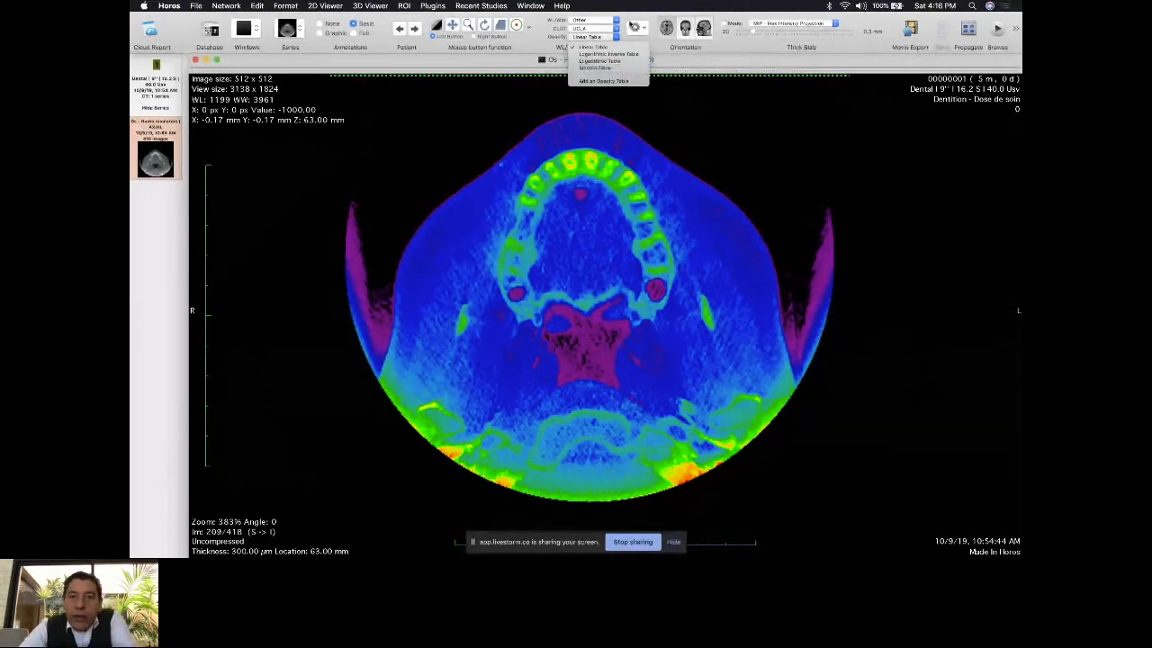
click(630, 13)
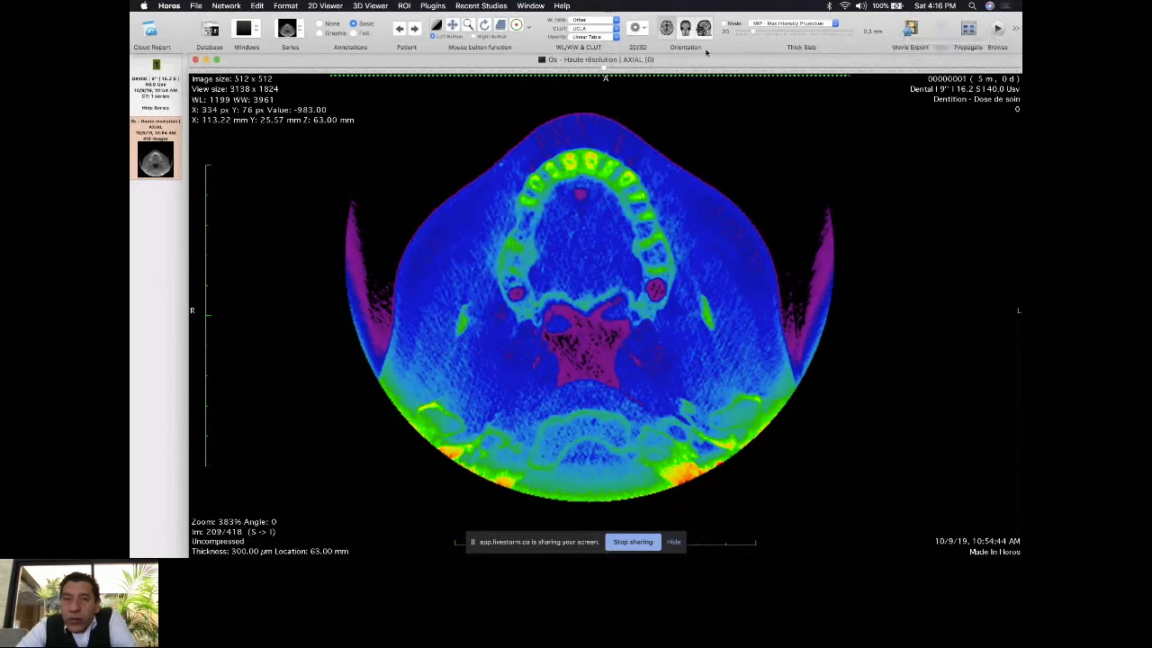
- Open the series in 3D MPR and display it with No CLUT and the Full dynamic WL/WW preset
click(643, 29)
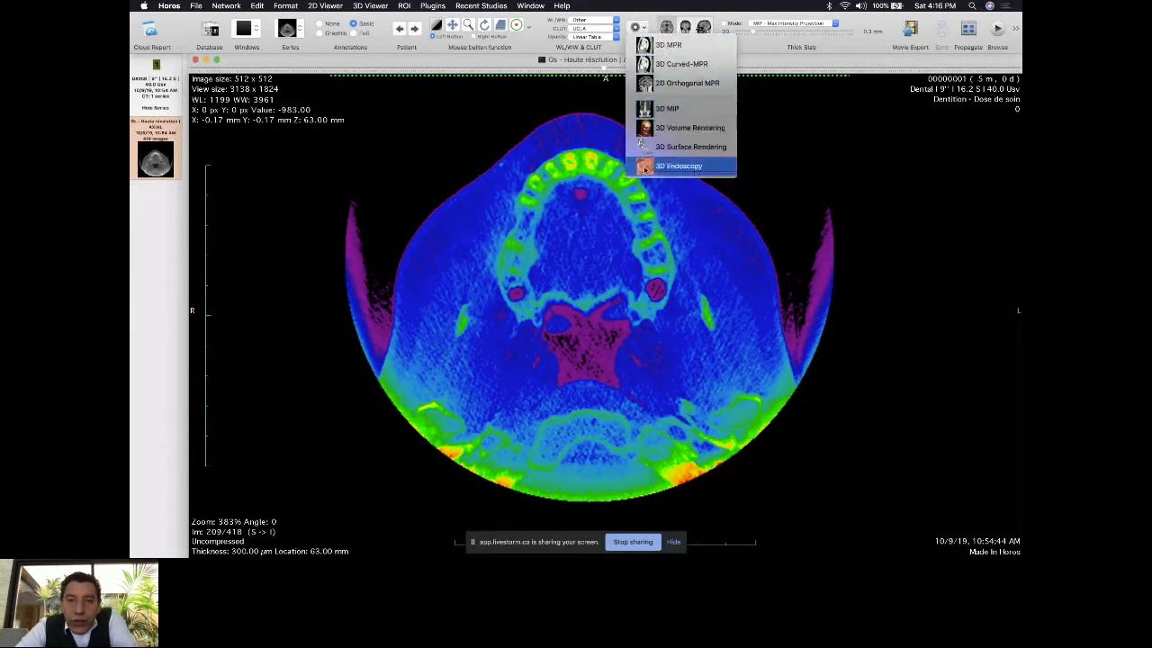
click(702, 46)
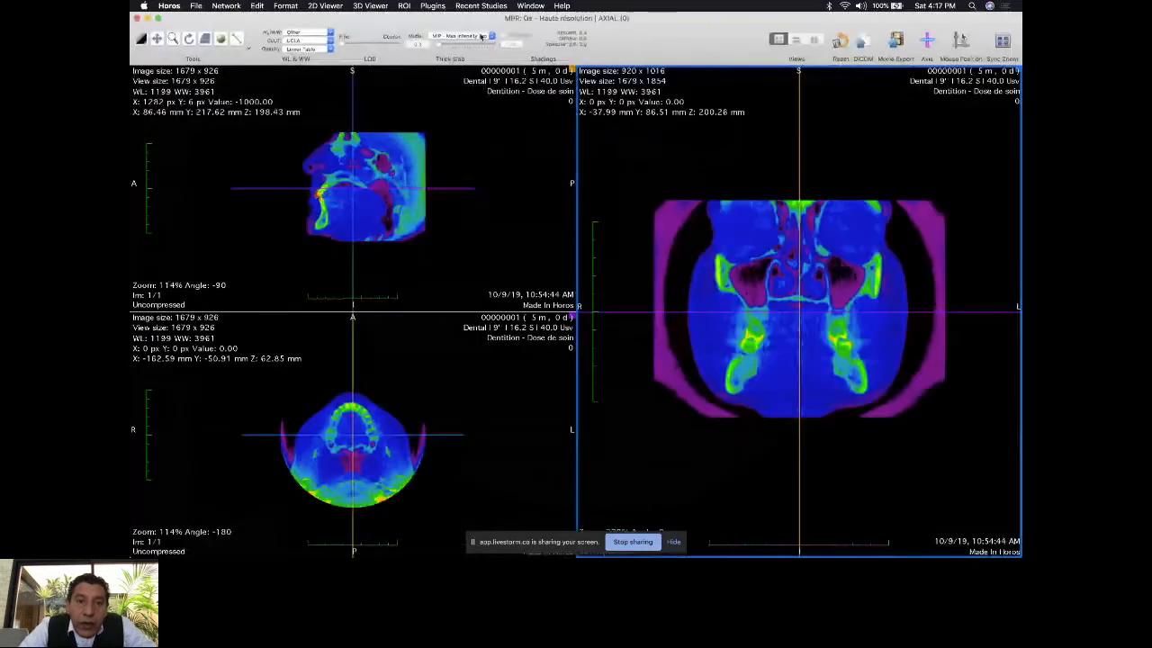
click(482, 36)
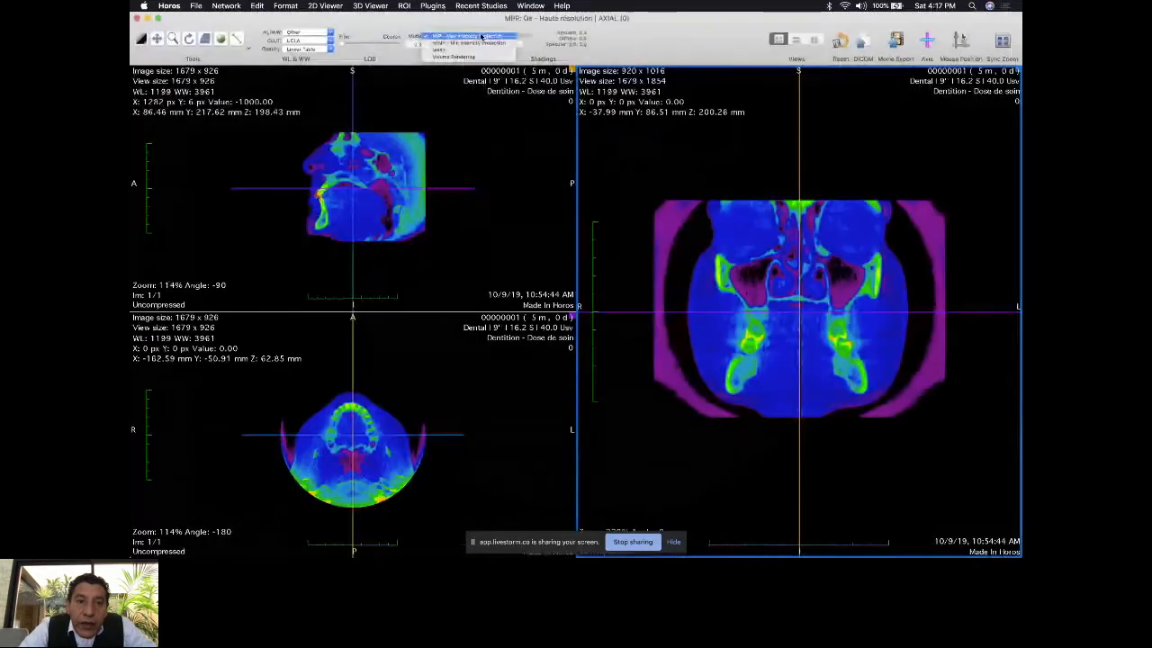
click(482, 36)
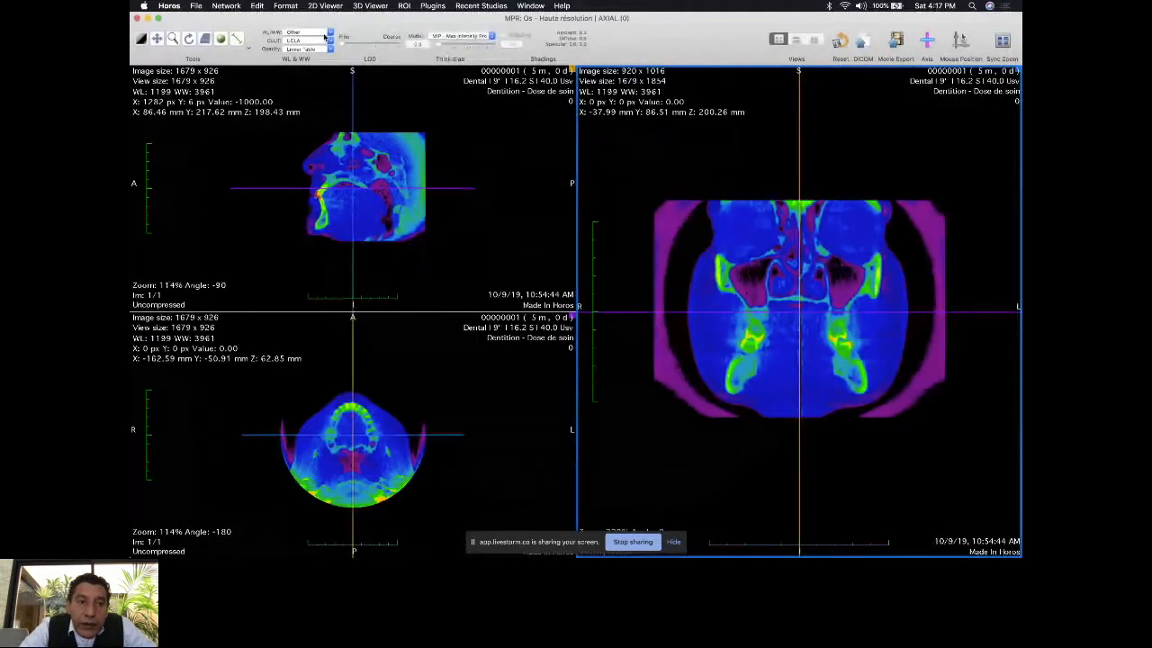
click(330, 42)
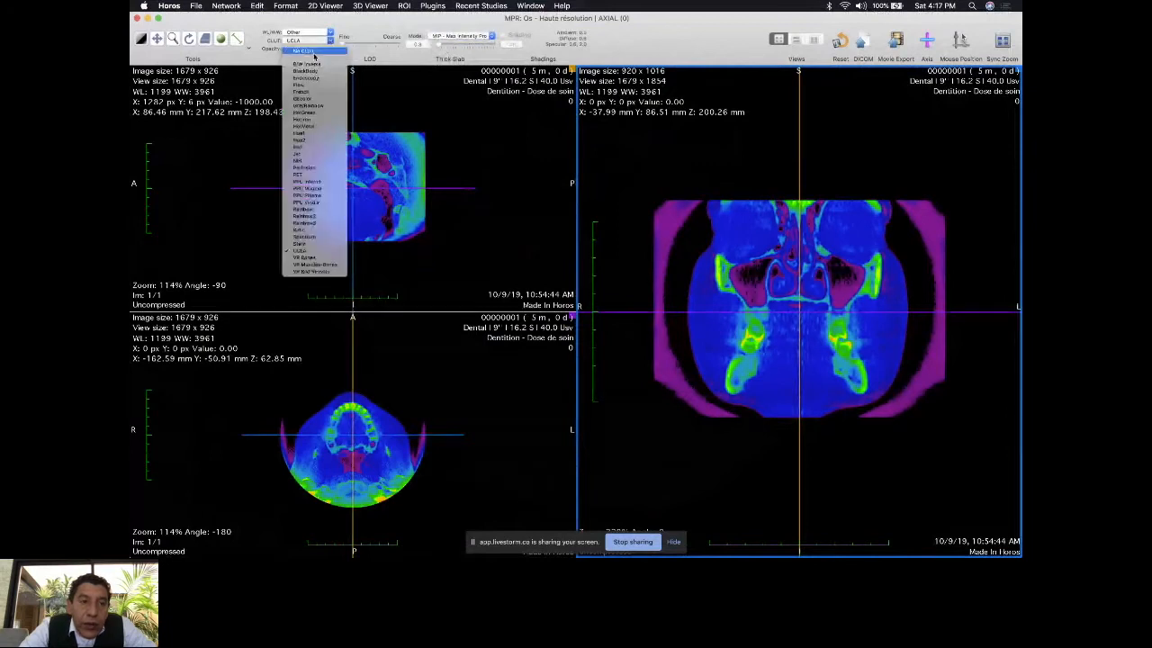
click(314, 52)
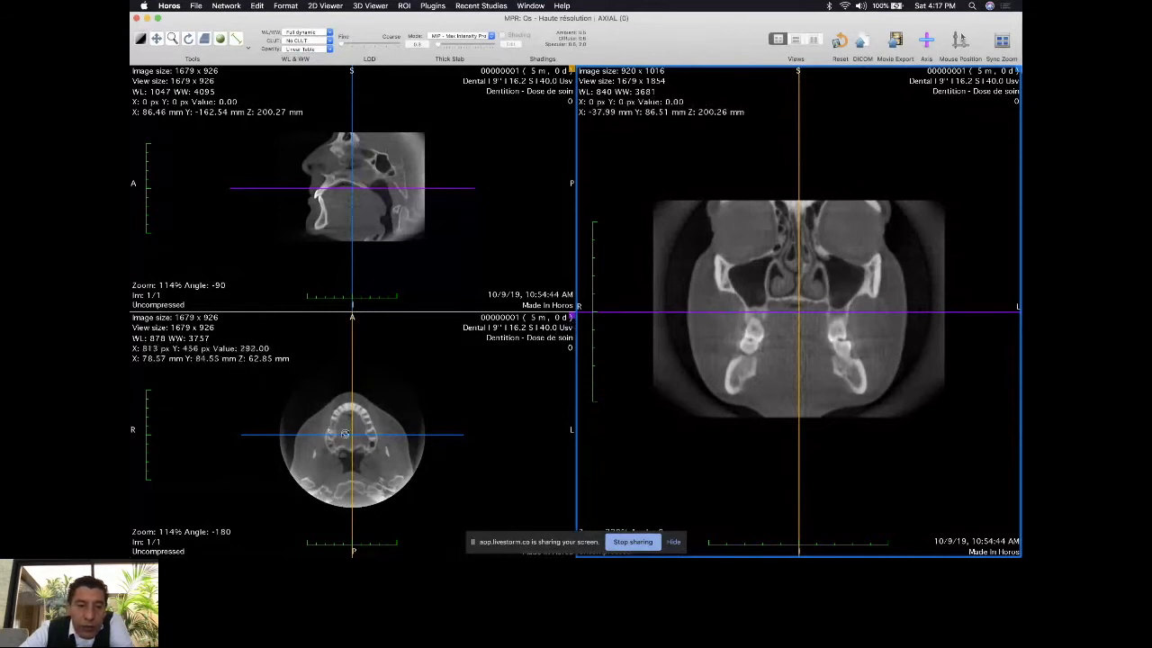
- Rotate the MPR axes about half a turn in the axial view, and zoom the three views in together to about 230%
drag(344, 434, 417, 450)
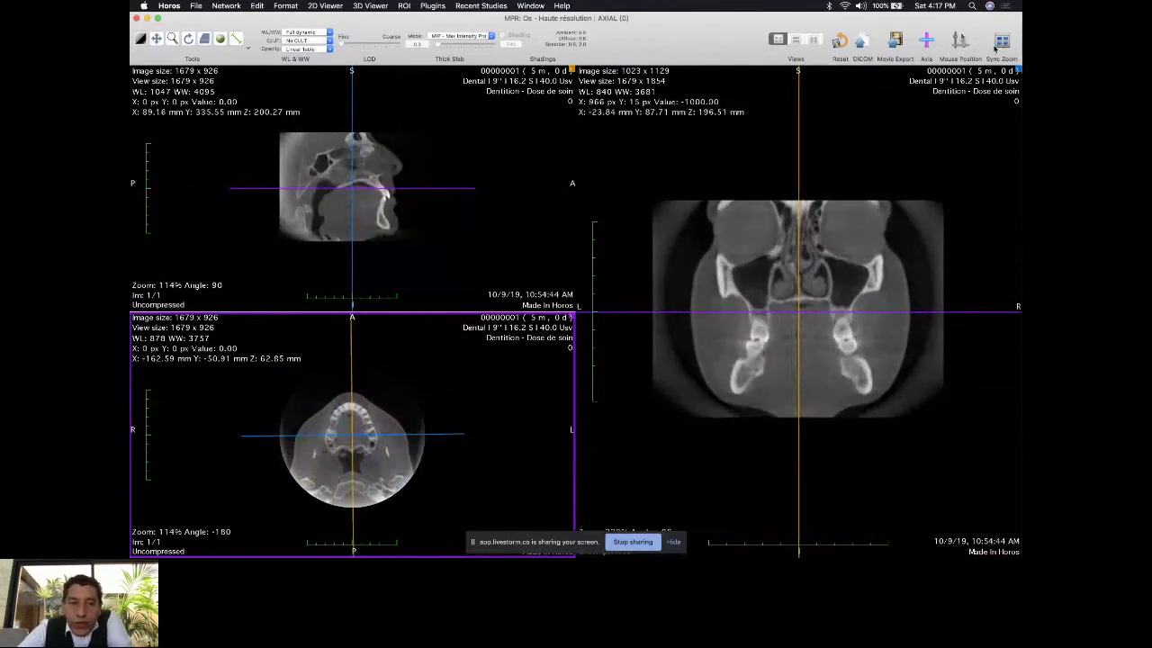
click(771, 230)
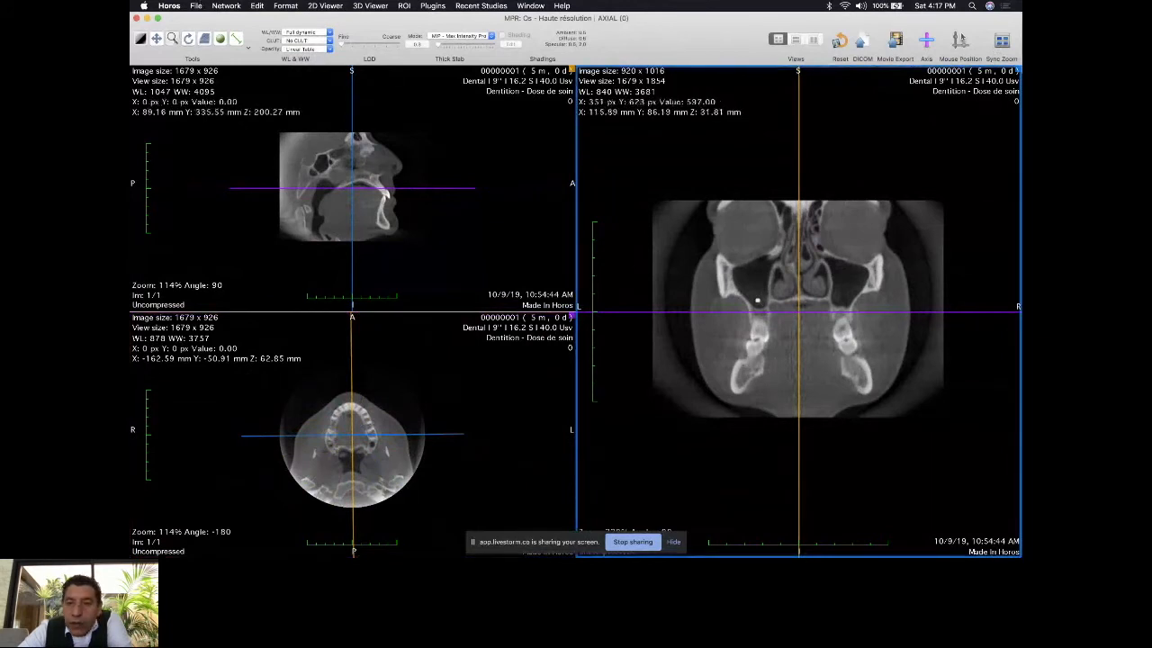
drag(757, 300, 759, 256)
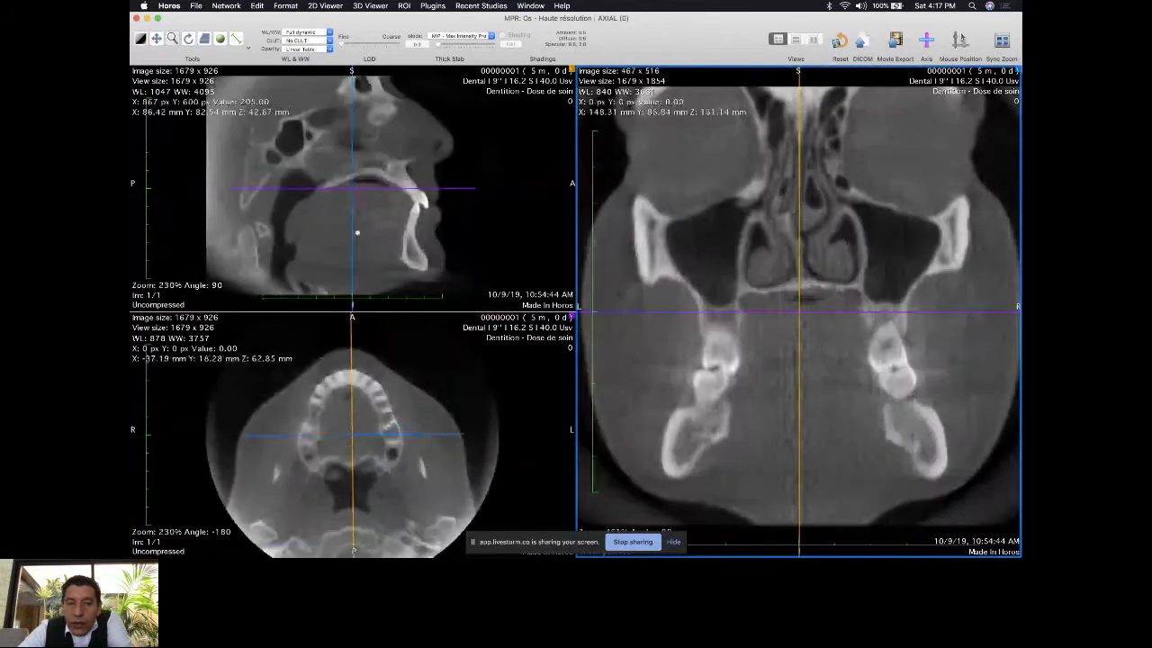
- Turn Sync Zoom off to zoom the coronal and sagittal views separately, and turn it back on to zoom all views to about 166%
click(1004, 41)
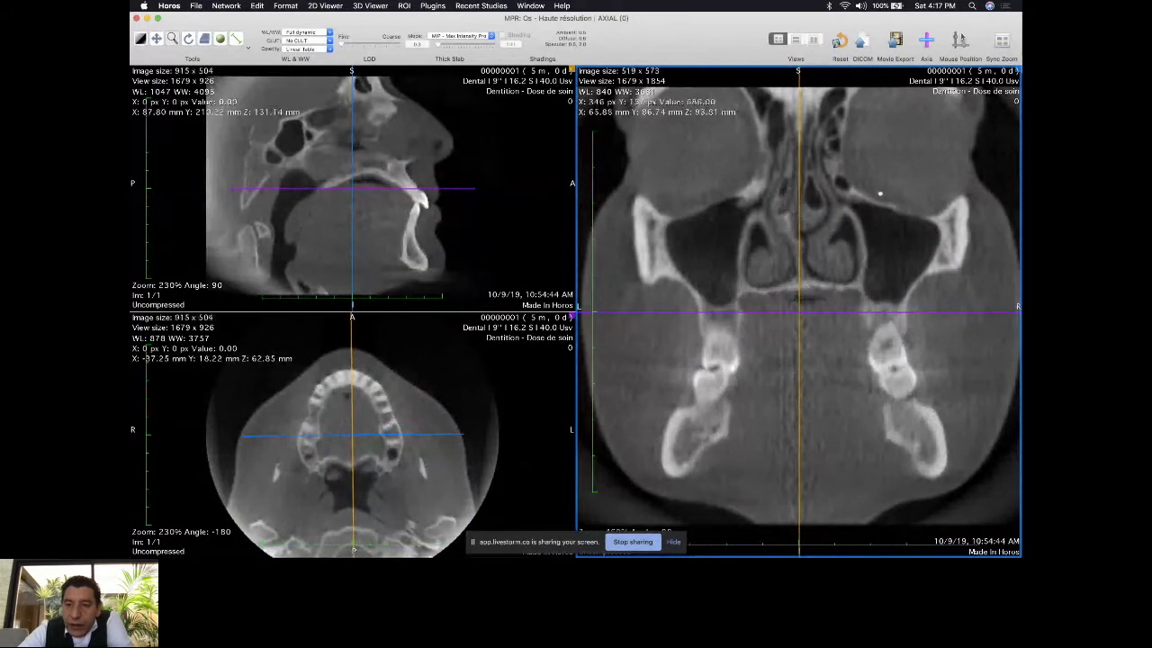
right_drag(880, 193, 873, 270)
right_drag(386, 221, 429, 234)
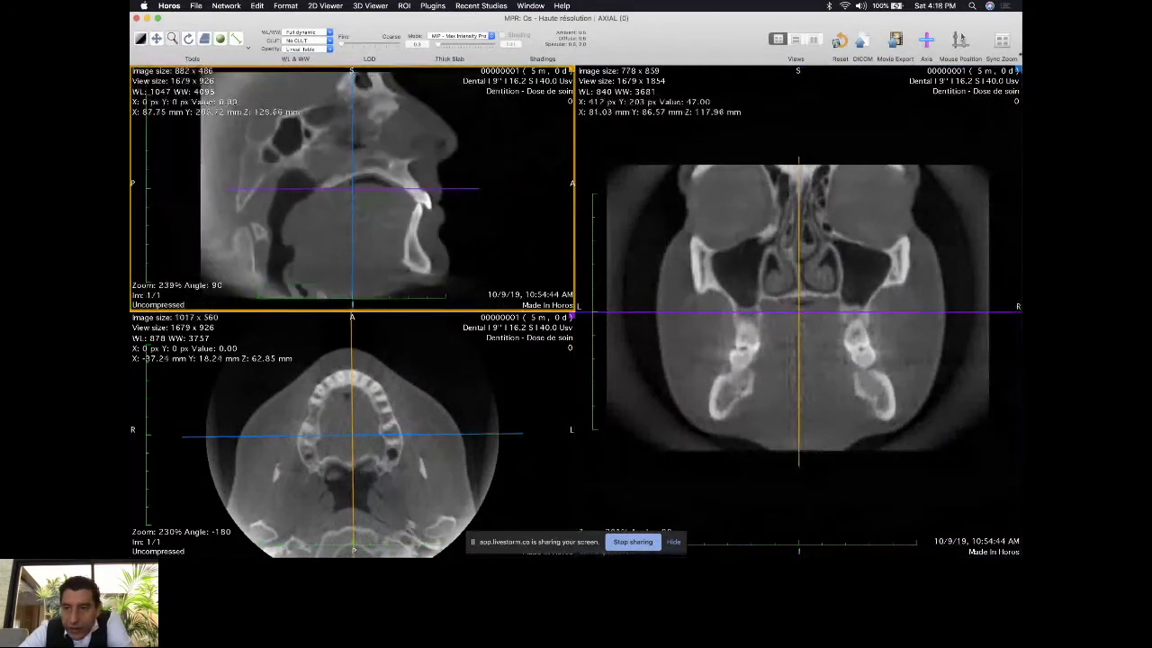
click(1003, 42)
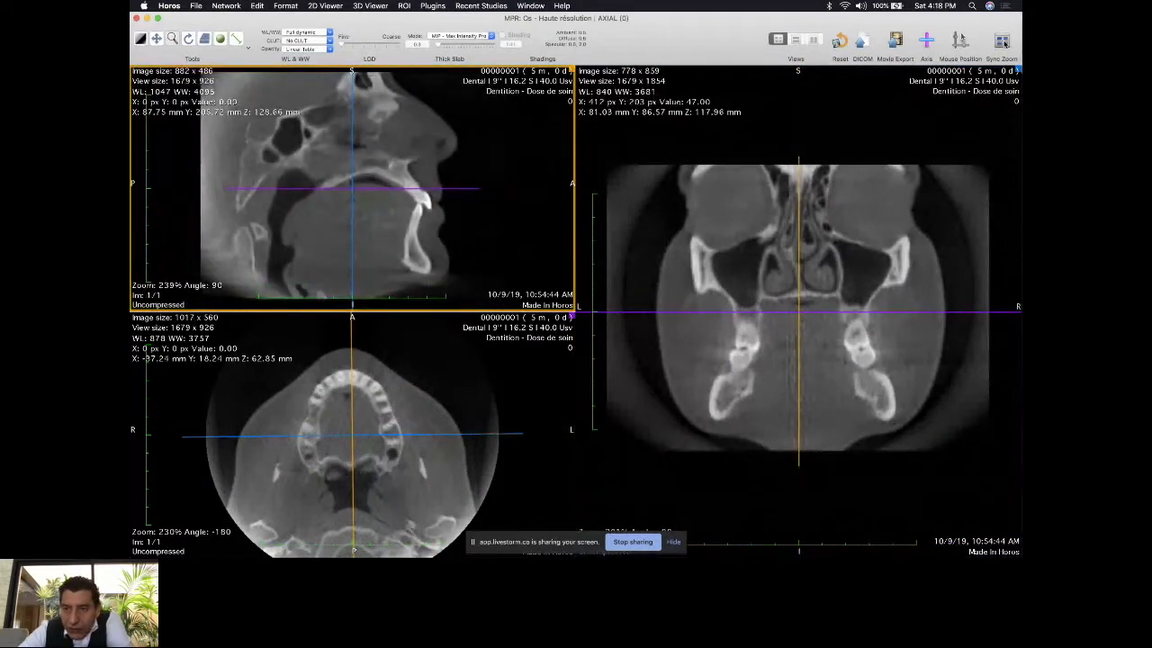
click(891, 225)
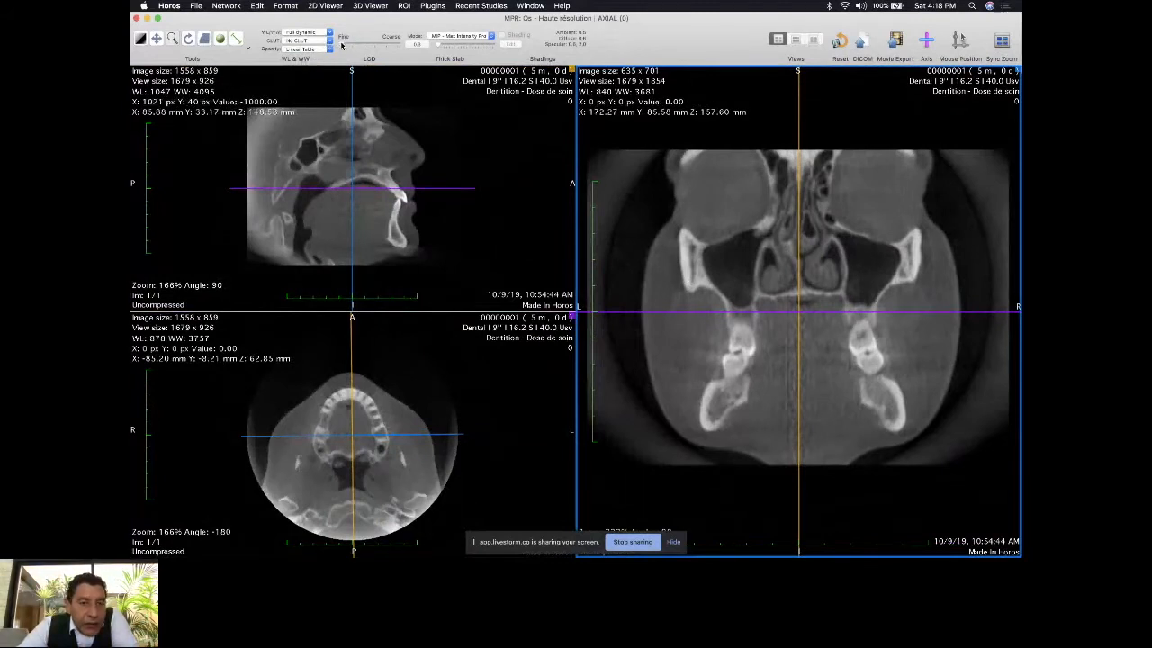
- Set the MPR level of detail to Coarse and zoom the synchronized views in to about 258%
drag(342, 45, 402, 45)
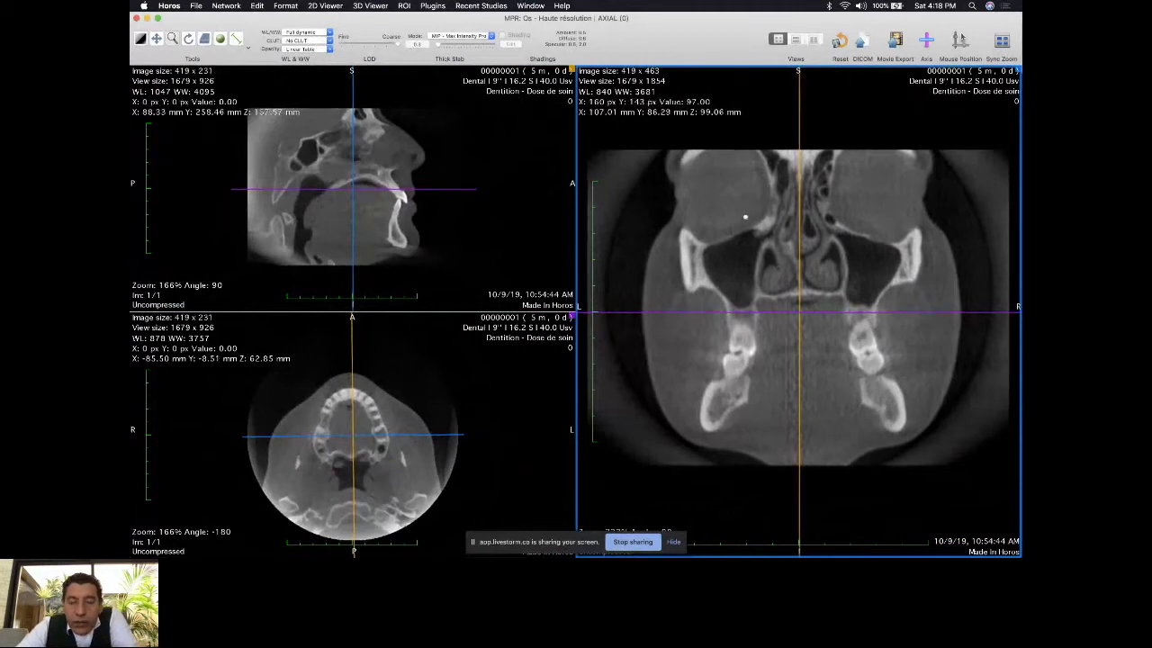
right_drag(734, 350, 729, 256)
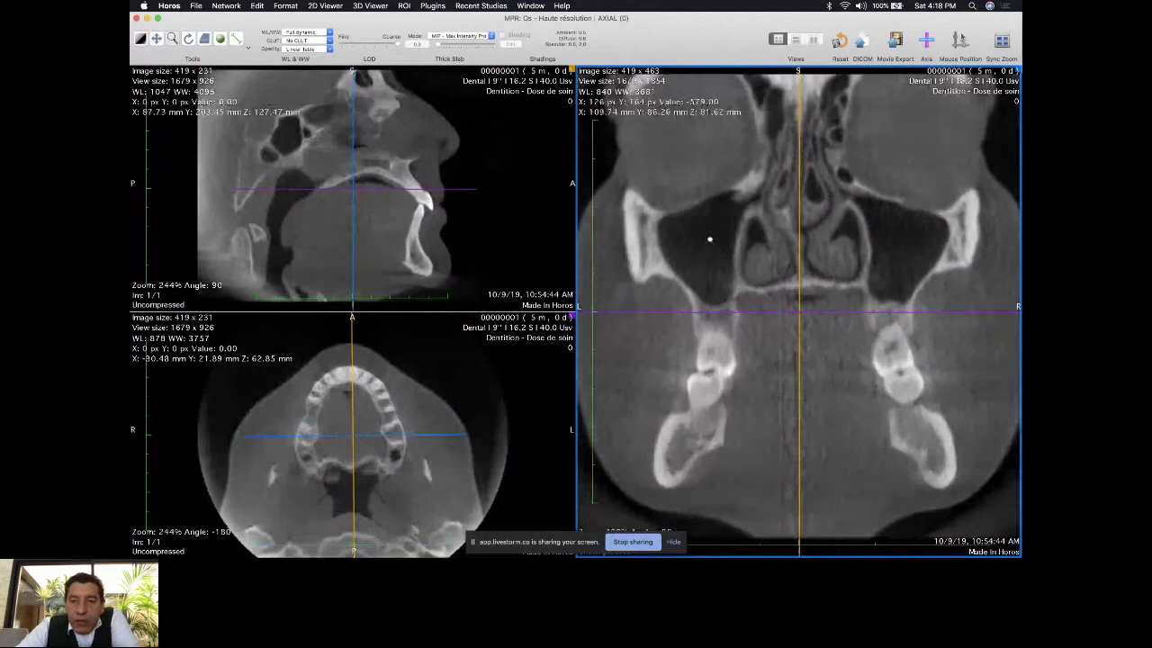
right_drag(710, 239, 713, 209)
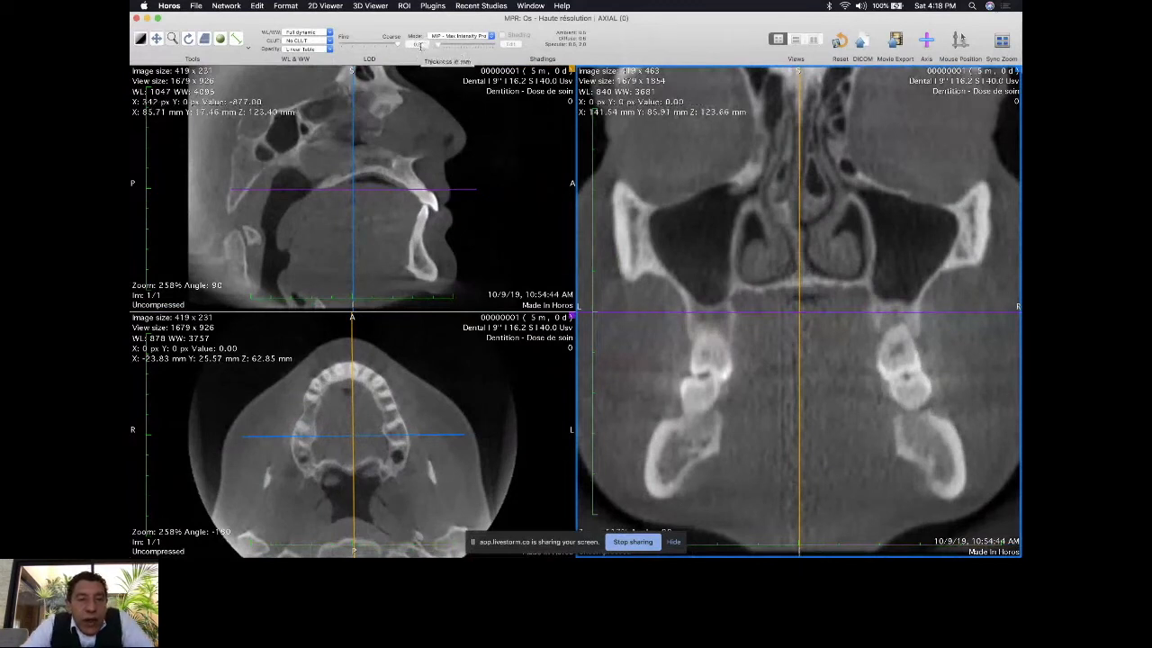
- Keep the MIP thick slab mode and increase the slab thickness of the MPR views to about 27.3 mm
click(492, 36)
click(493, 36)
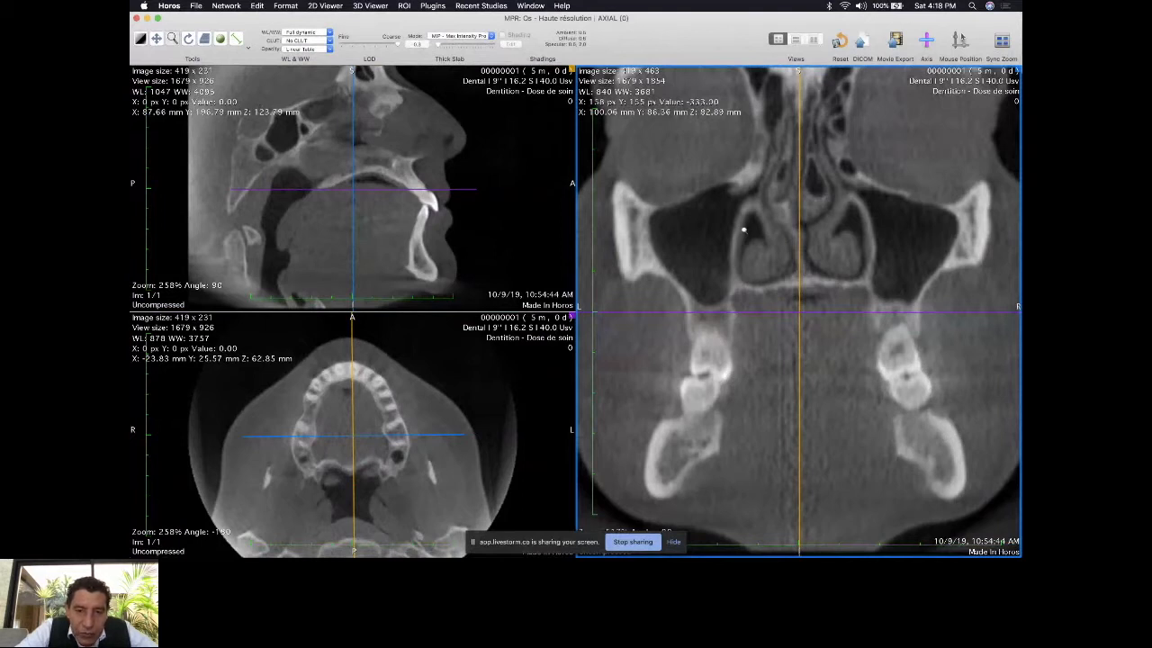
click(420, 48)
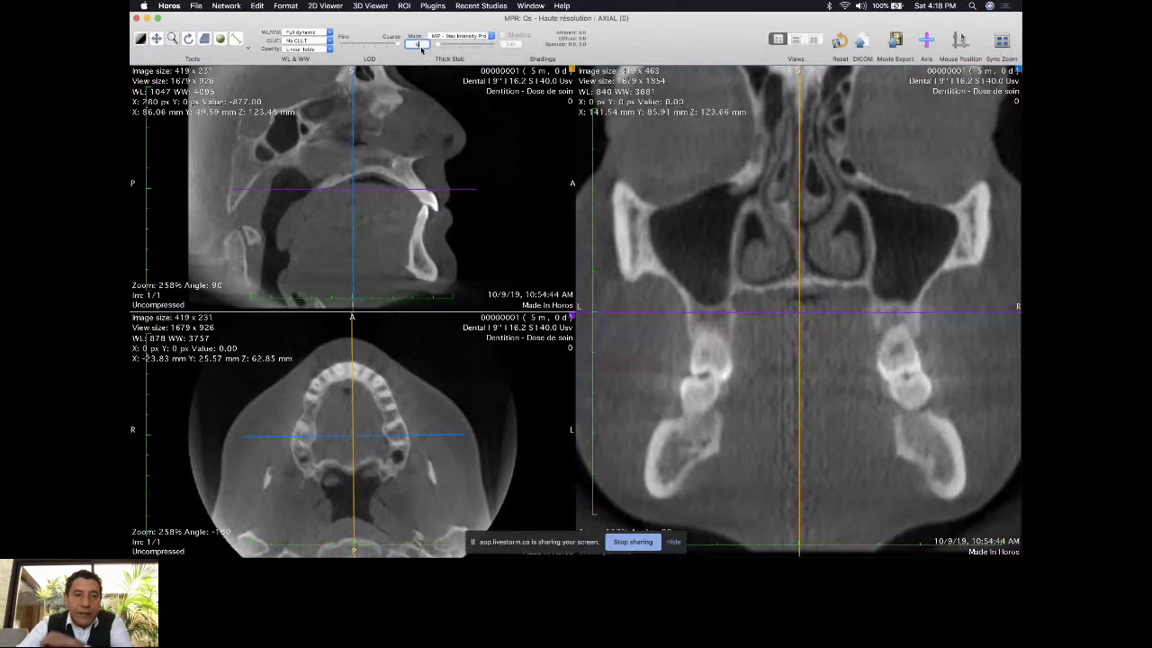
key(Return)
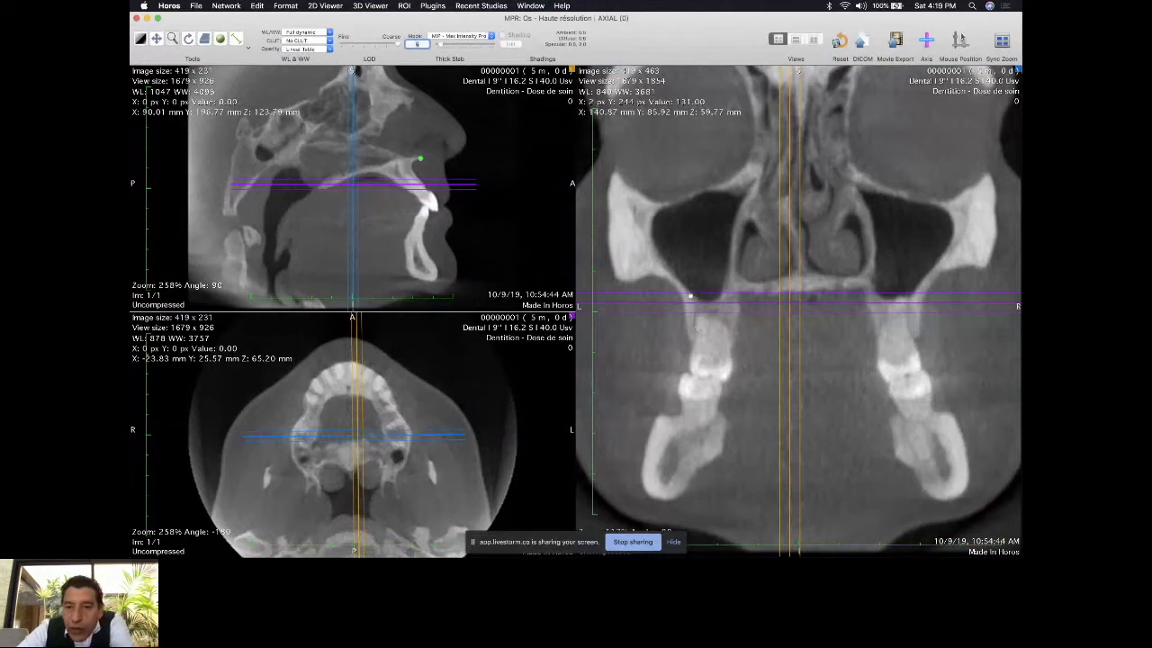
drag(441, 44, 452, 44)
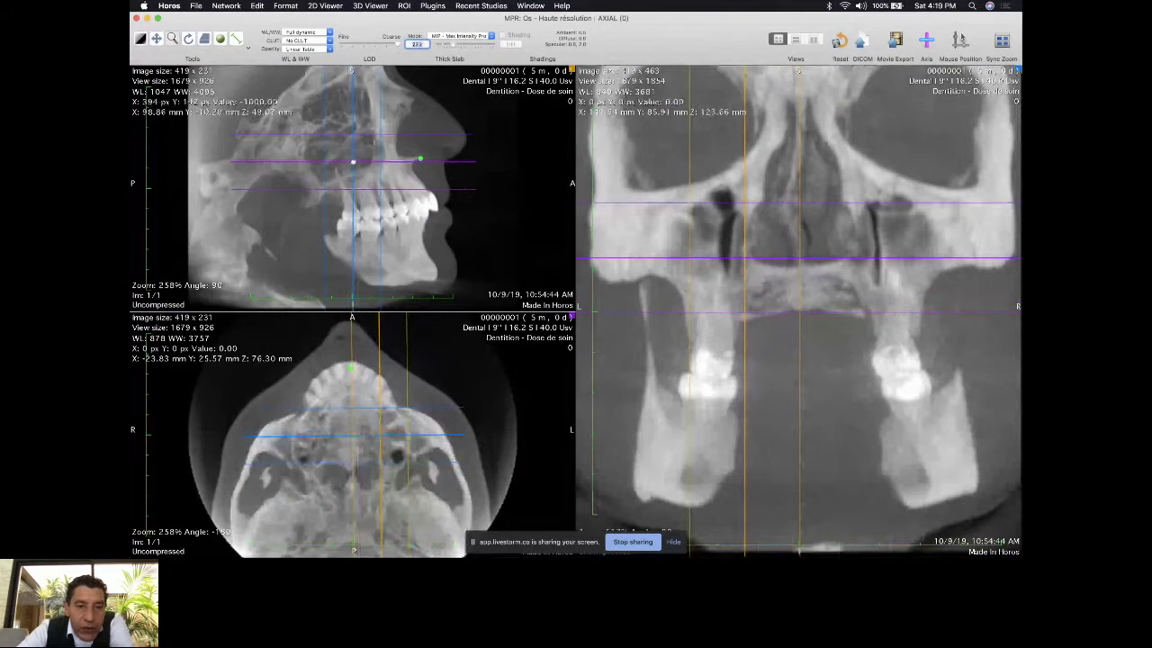
- Centre the MPR axes on the teeth in the sagittal view and tilt the horizontal axis along the occlusal plane
drag(353, 162, 382, 218)
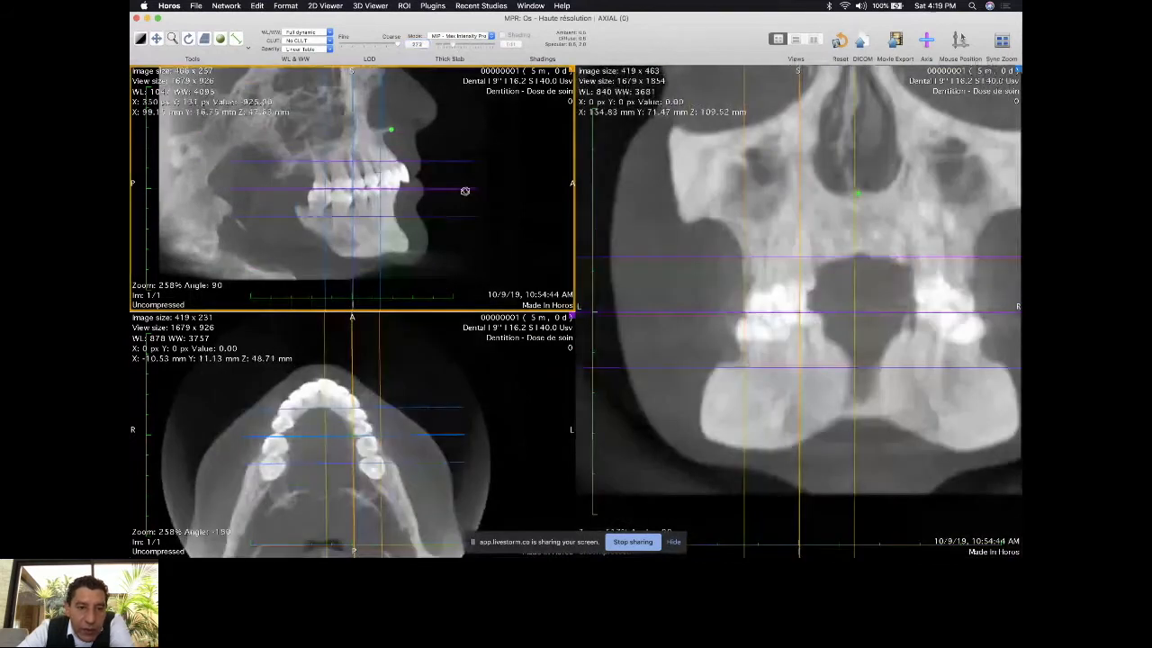
drag(465, 190, 457, 166)
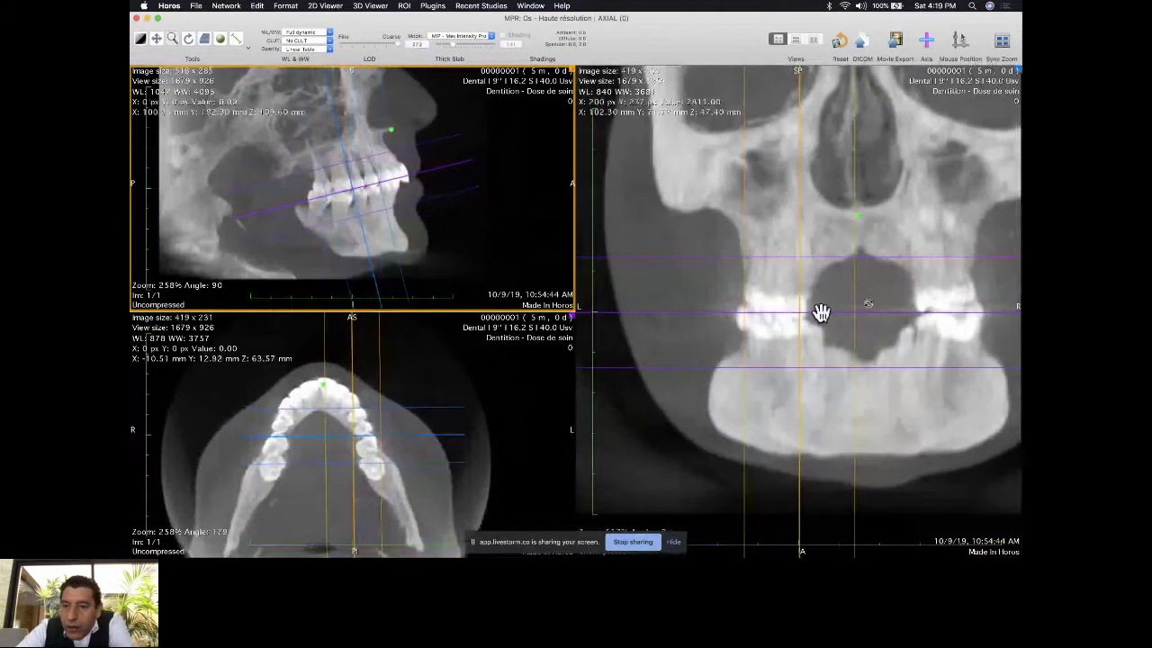
- Level the axes in the coronal view, align the vertical axis with the facial midline, and centre the skull in the view
click(854, 310)
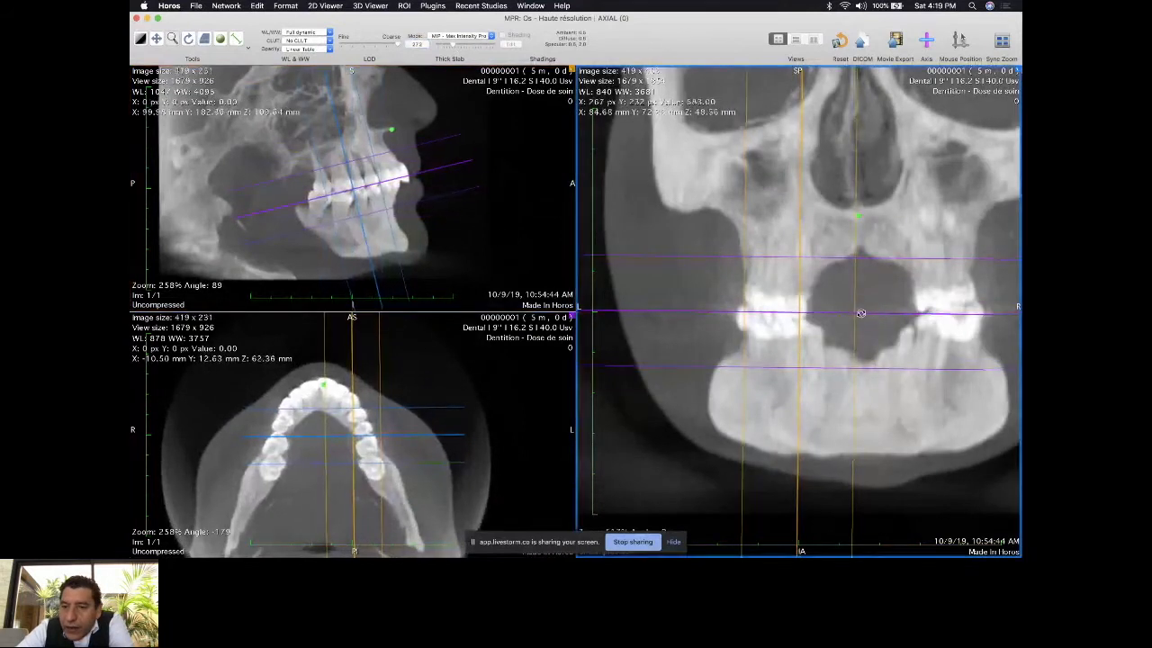
drag(810, 314, 861, 305)
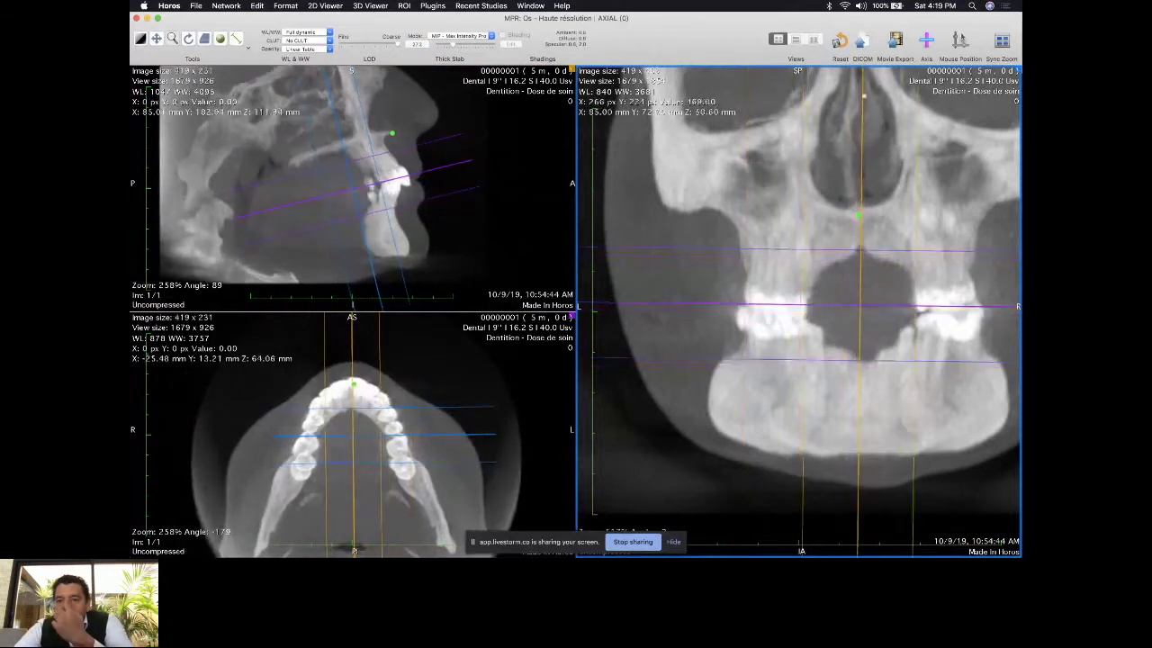
drag(864, 97, 798, 97)
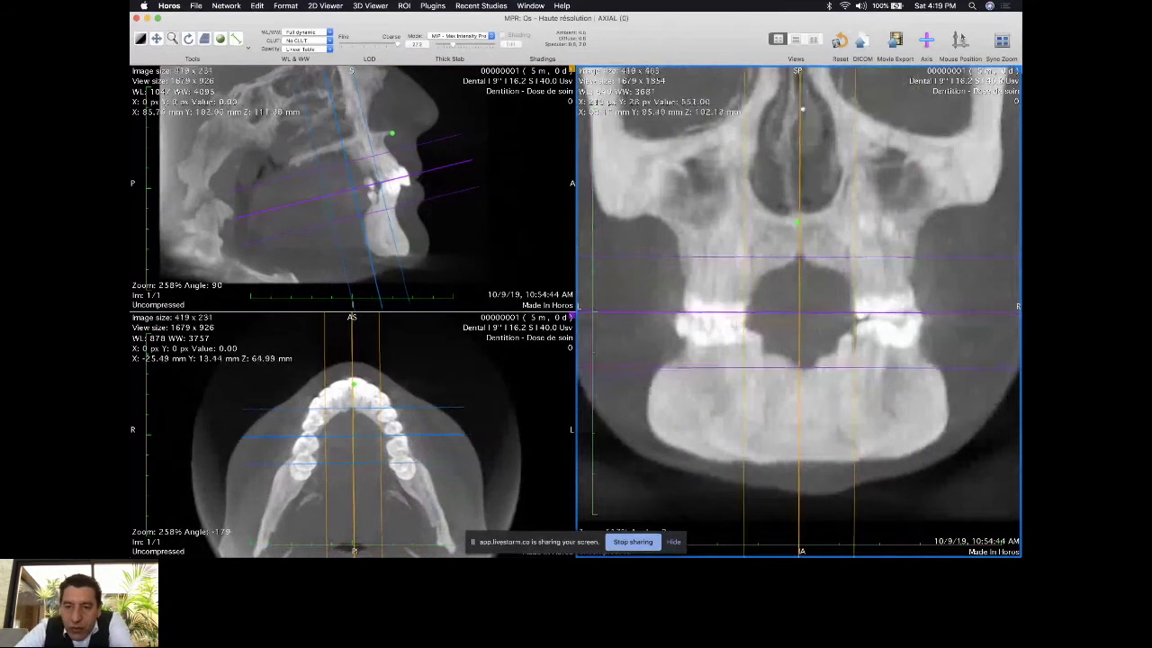
- Reduce the thick slab thickness of the MPR views and adjust the enlarged axial view's window to about WL 770, WW 2881
drag(800, 311, 798, 313)
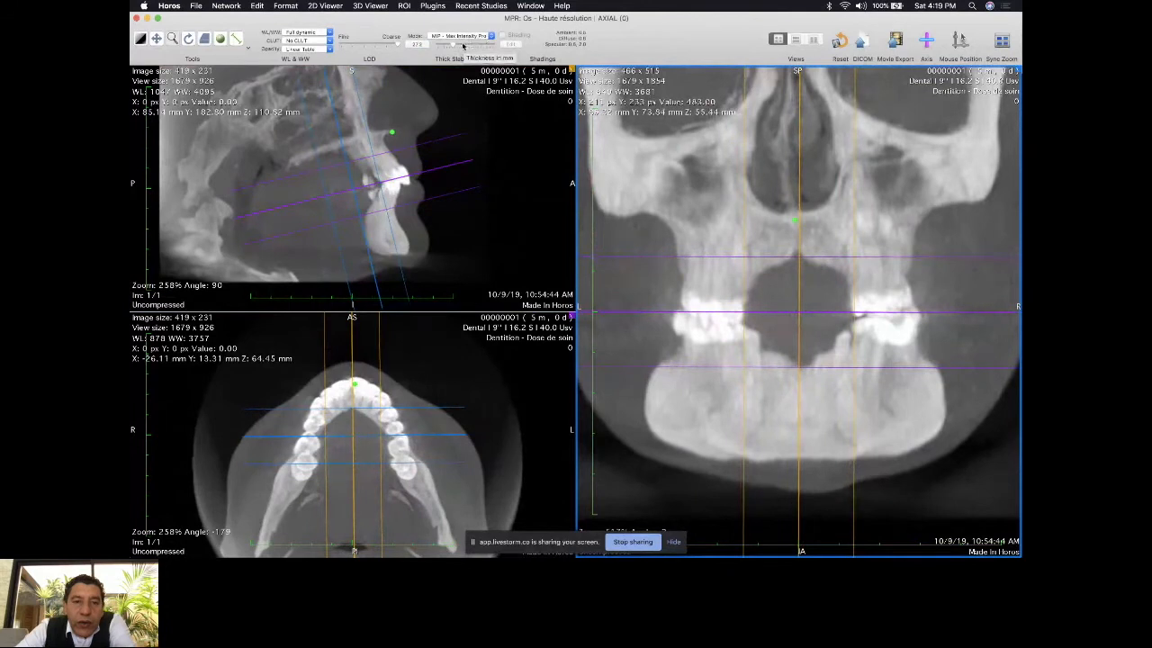
drag(464, 45, 416, 43)
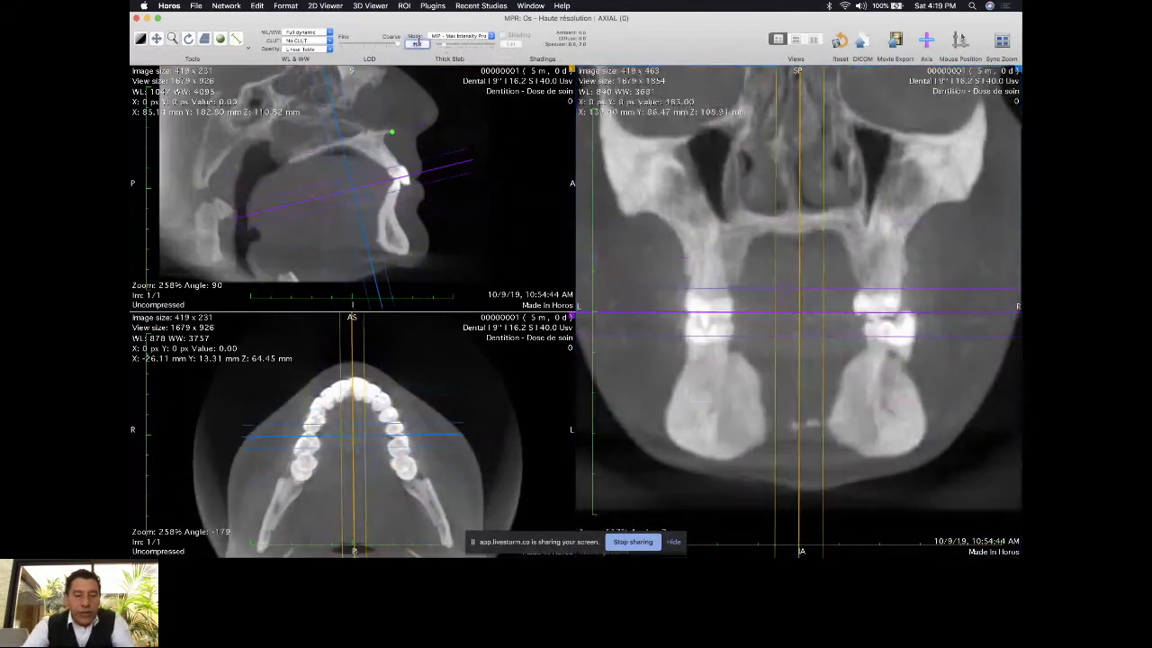
key(Return)
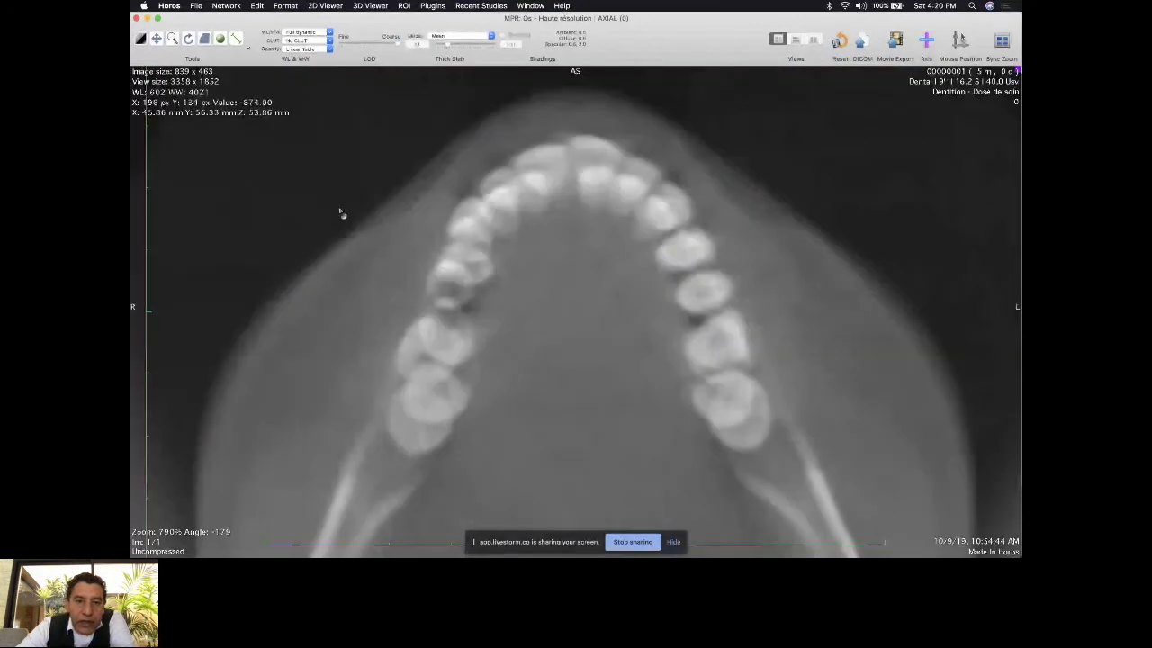
drag(342, 214, 318, 197)
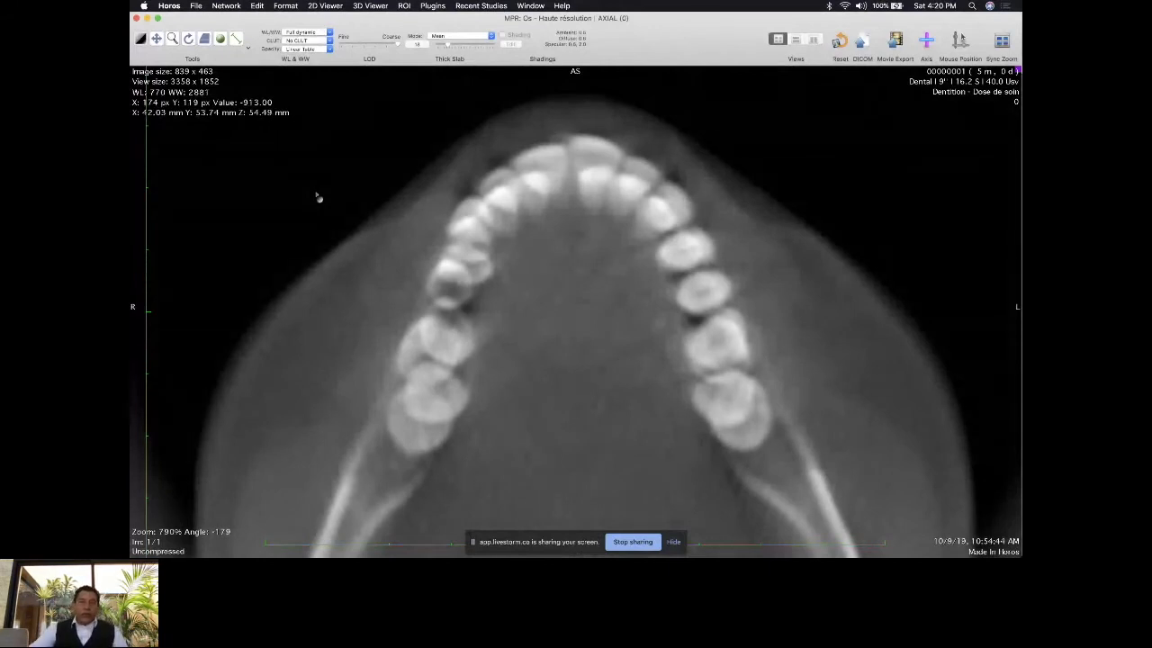
- Measure the upper central incisor from front to back with the Length tool in the axial view
click(249, 48)
click(259, 61)
drag(585, 155, 585, 136)
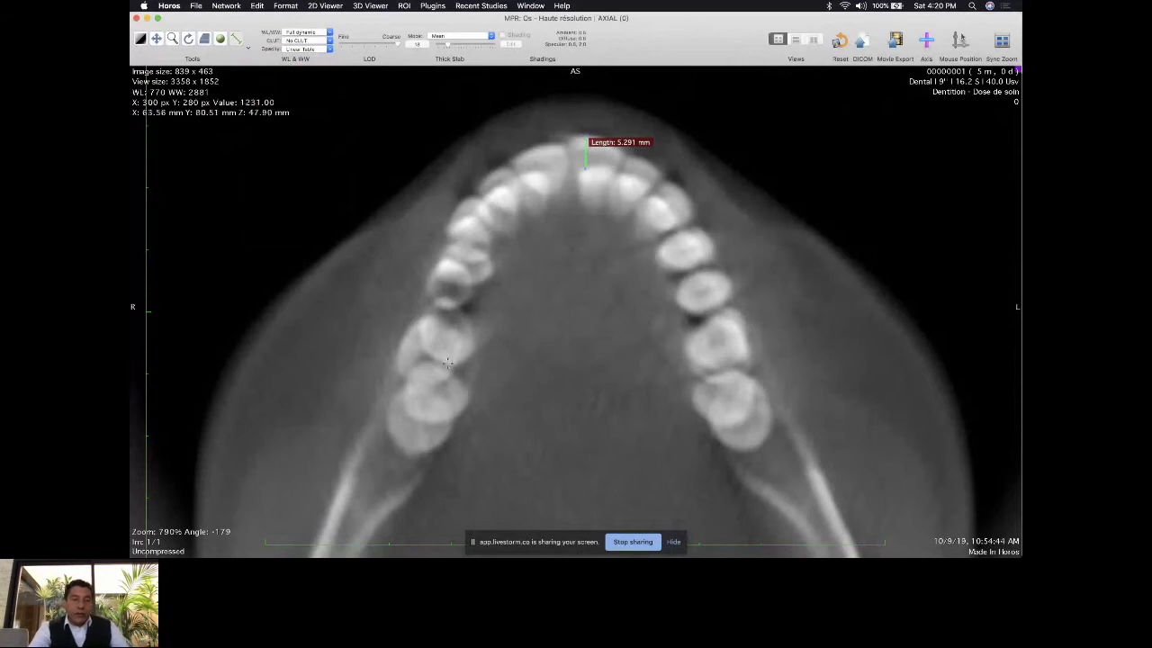
- Measure the distance across the arch between the left and right molars twice and delete both length lines
drag(429, 356, 719, 351)
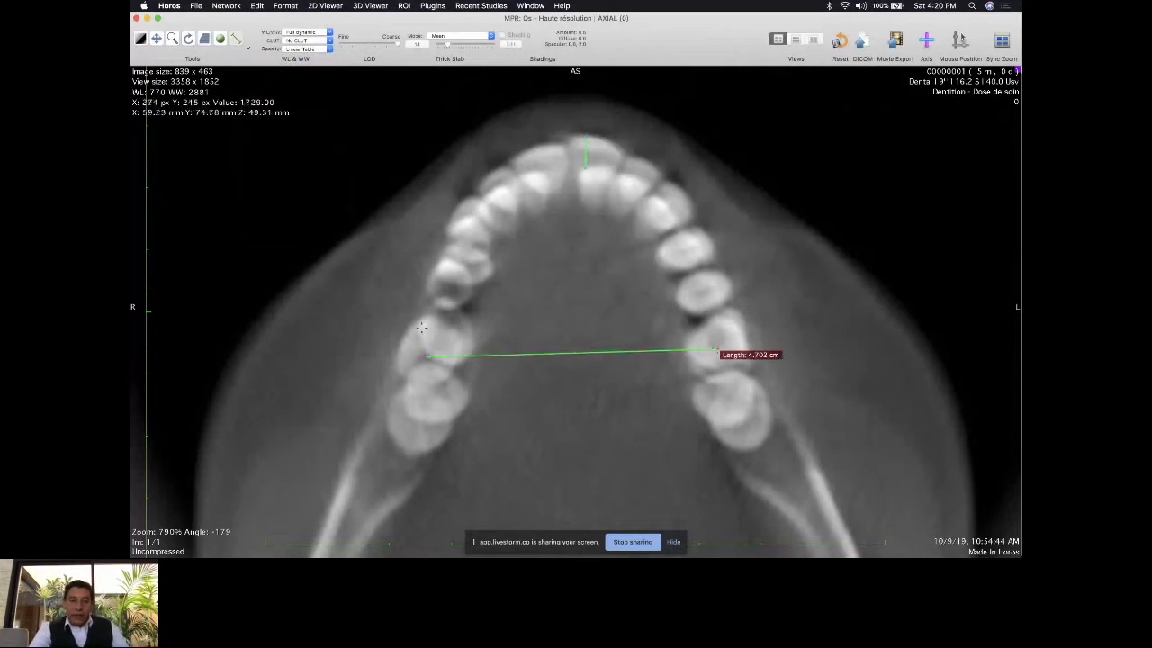
drag(446, 335, 723, 345)
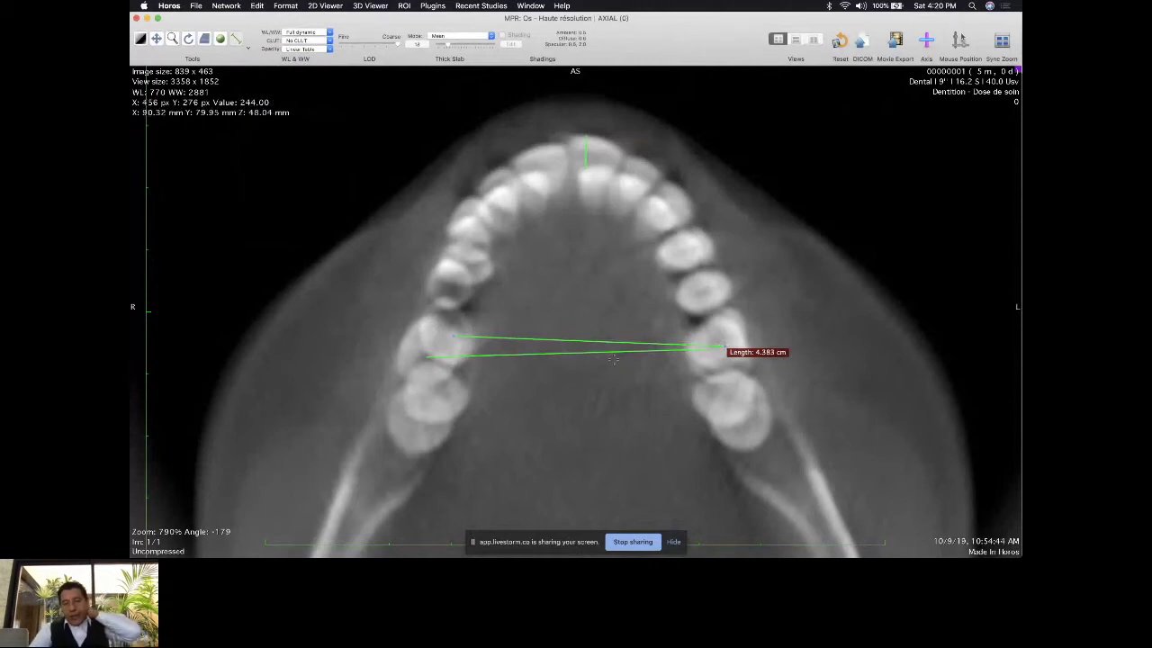
click(710, 346)
key(Delete)
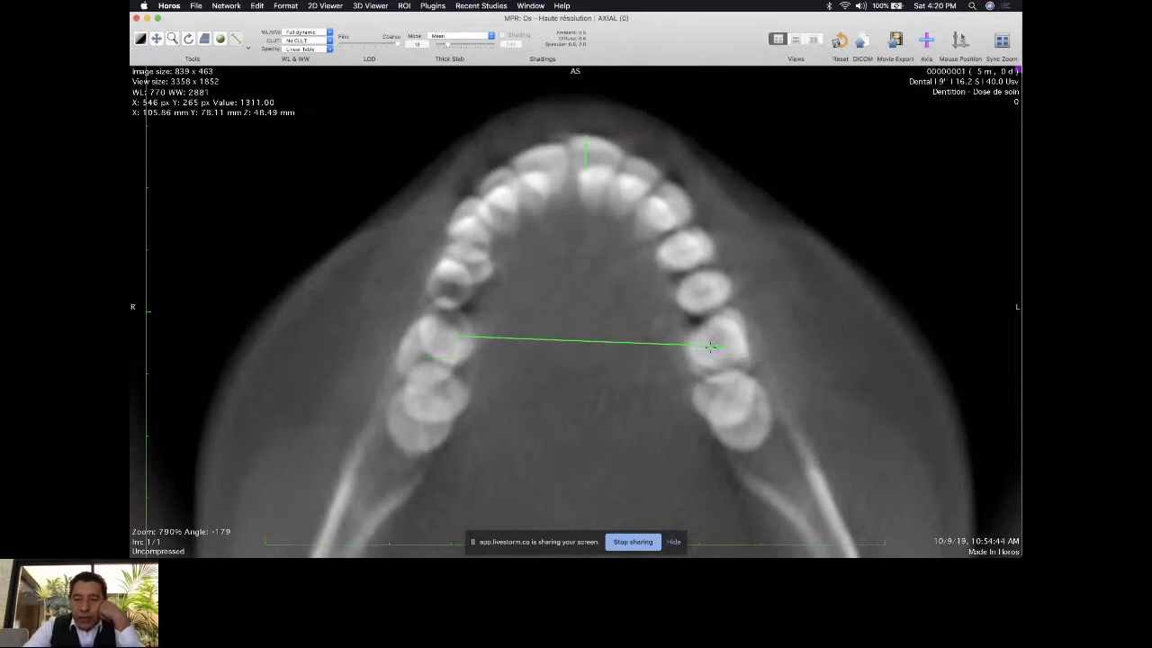
click(710, 346)
key(Delete)
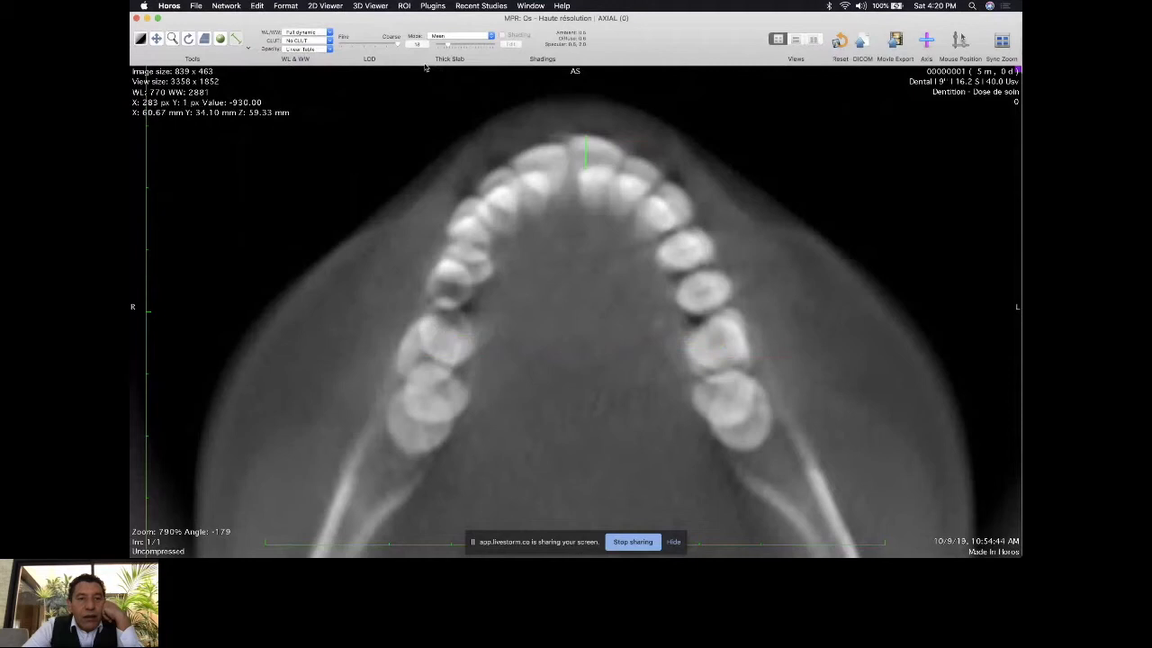
- Change the thick slab mode to Volume Rendering and adjust the window to isolate the teeth and bone from the soft tissue
click(488, 36)
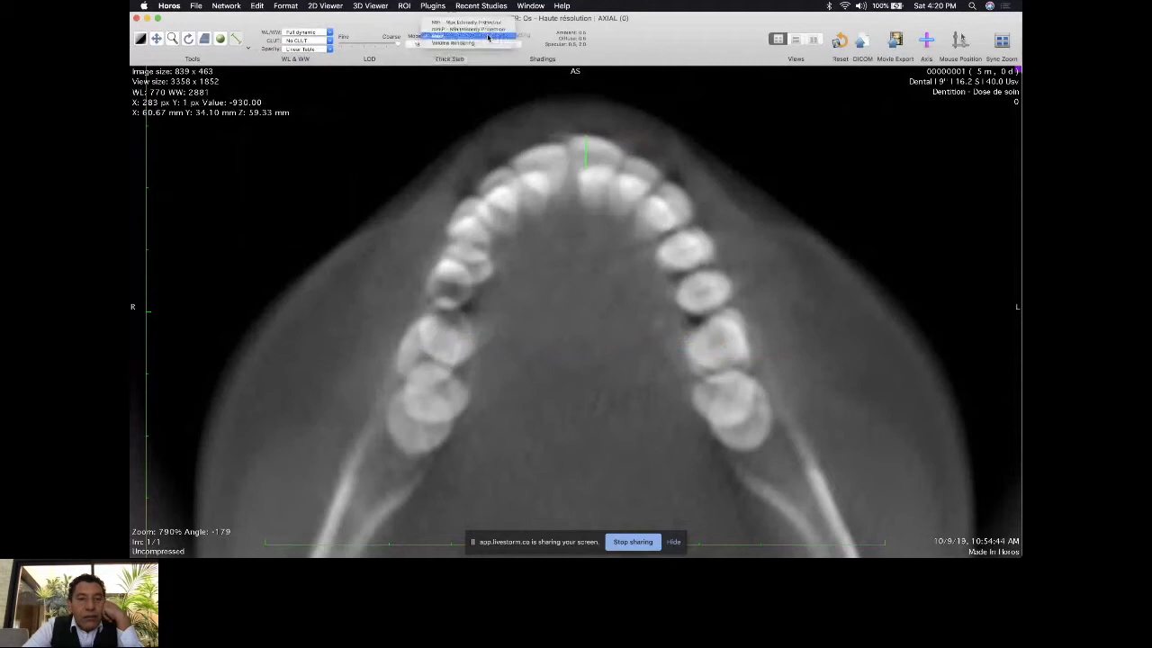
click(488, 36)
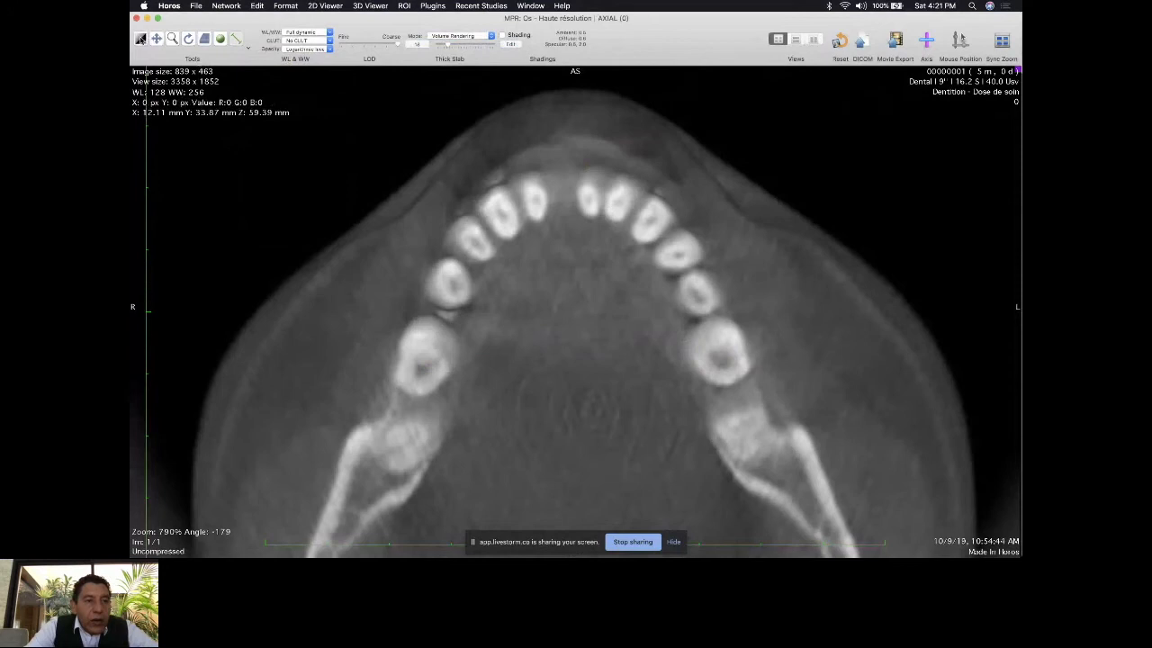
click(141, 40)
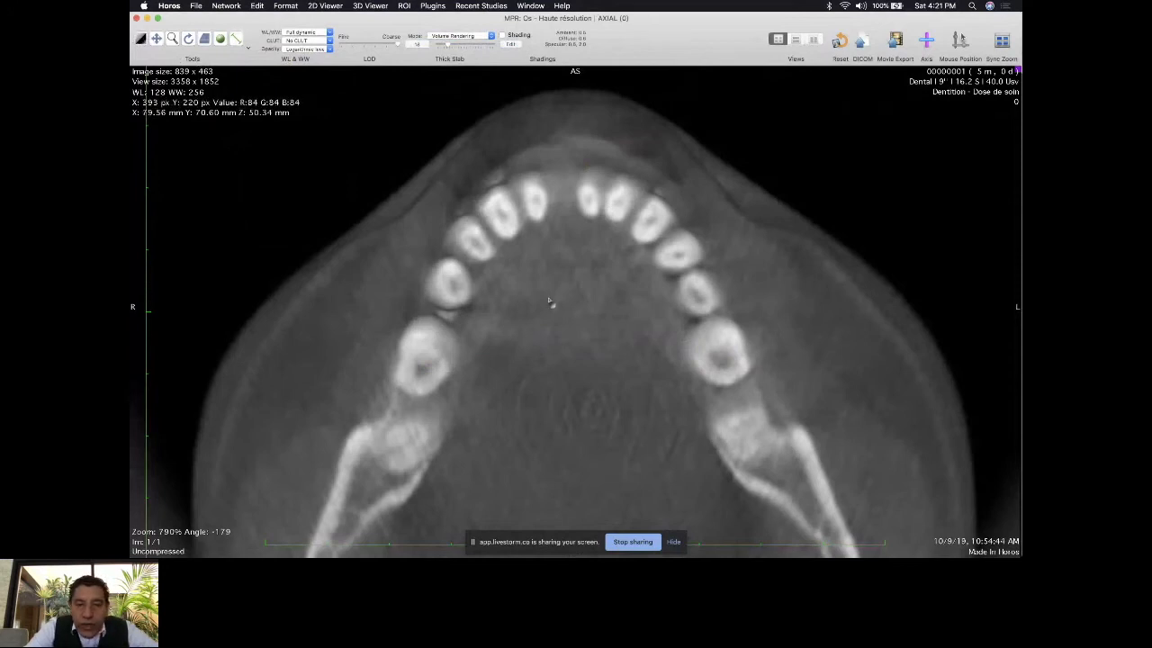
drag(550, 301, 550, 279)
drag(760, 231, 745, 229)
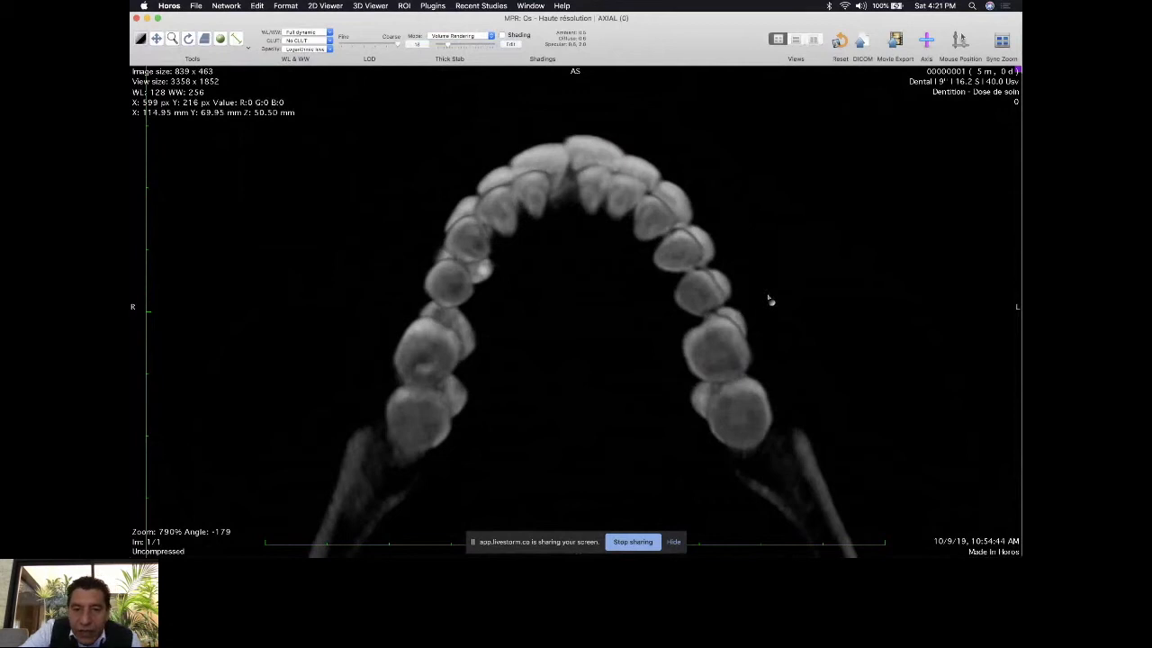
- Examine the volume-rendered axial slices from the lower teeth up to the maxilla and back to the occlusal level
scroll(769, 300, up, 6)
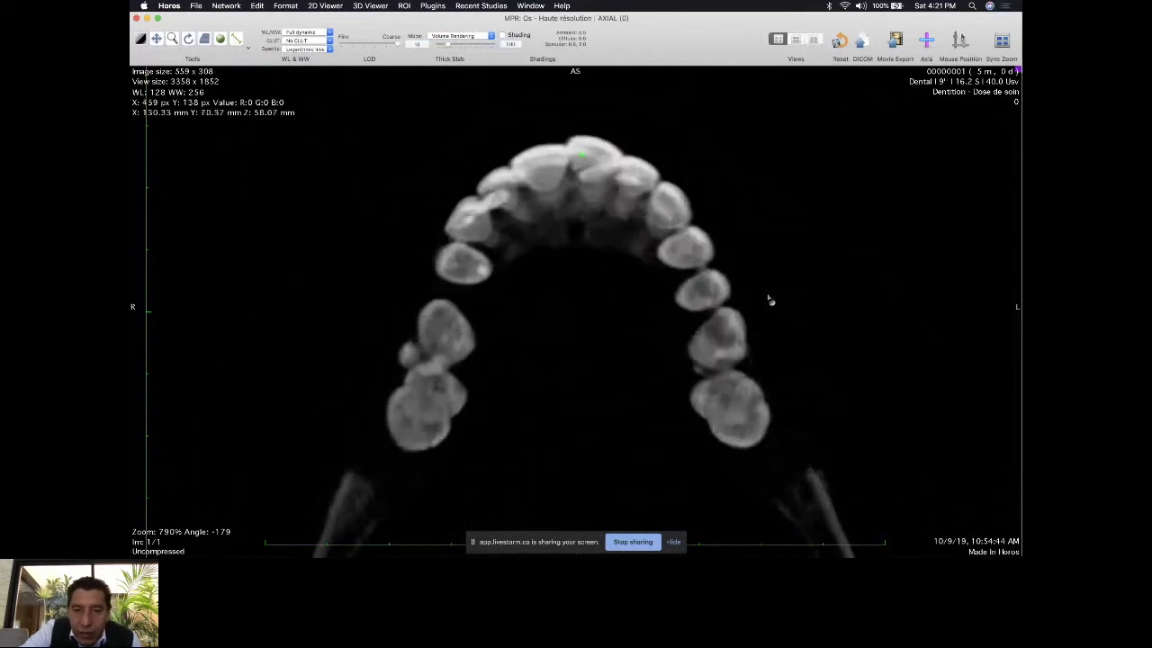
scroll(769, 300, down, 3)
scroll(769, 299, down, 10)
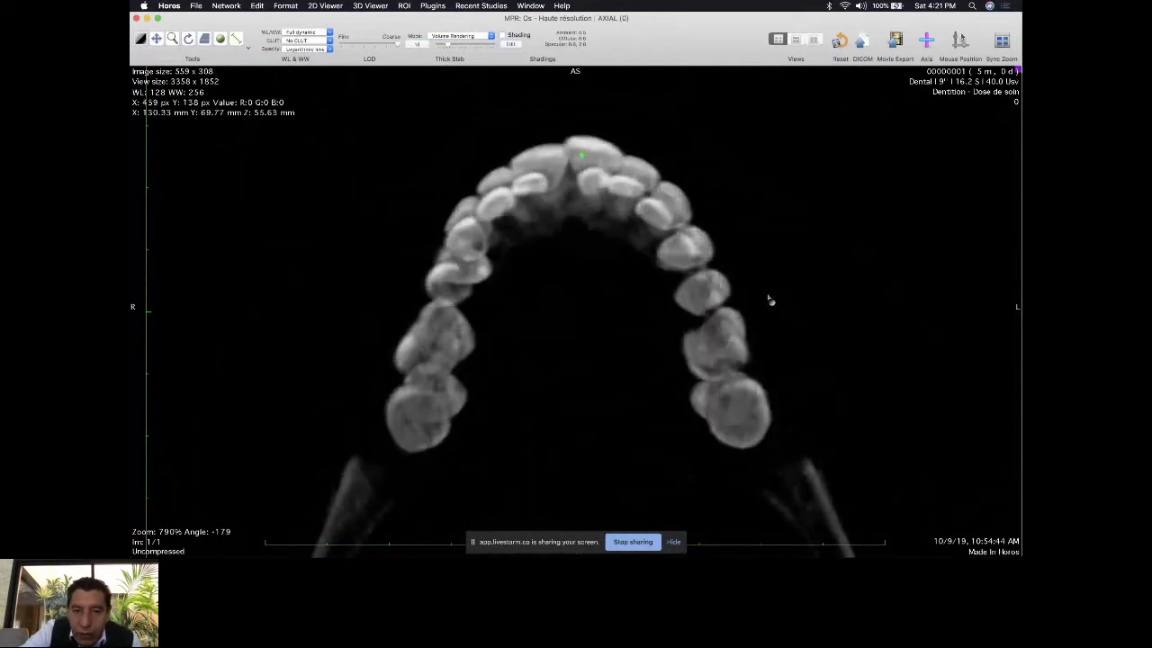
scroll(769, 299, up, 2)
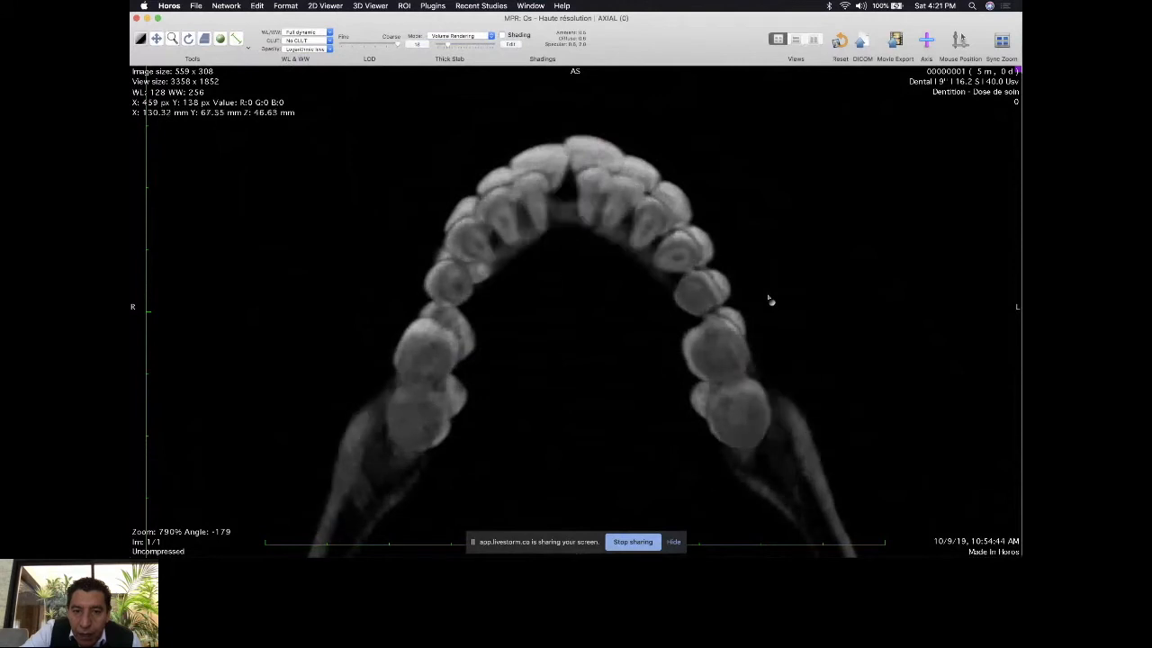
scroll(769, 300, up, 10)
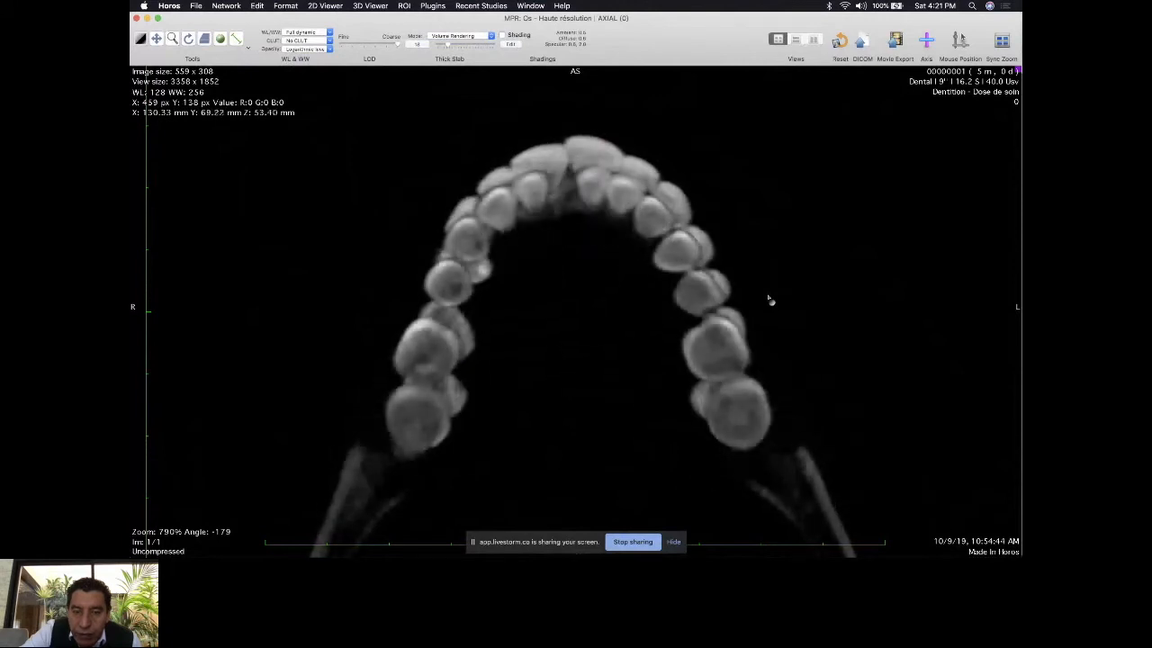
scroll(769, 300, up, 11)
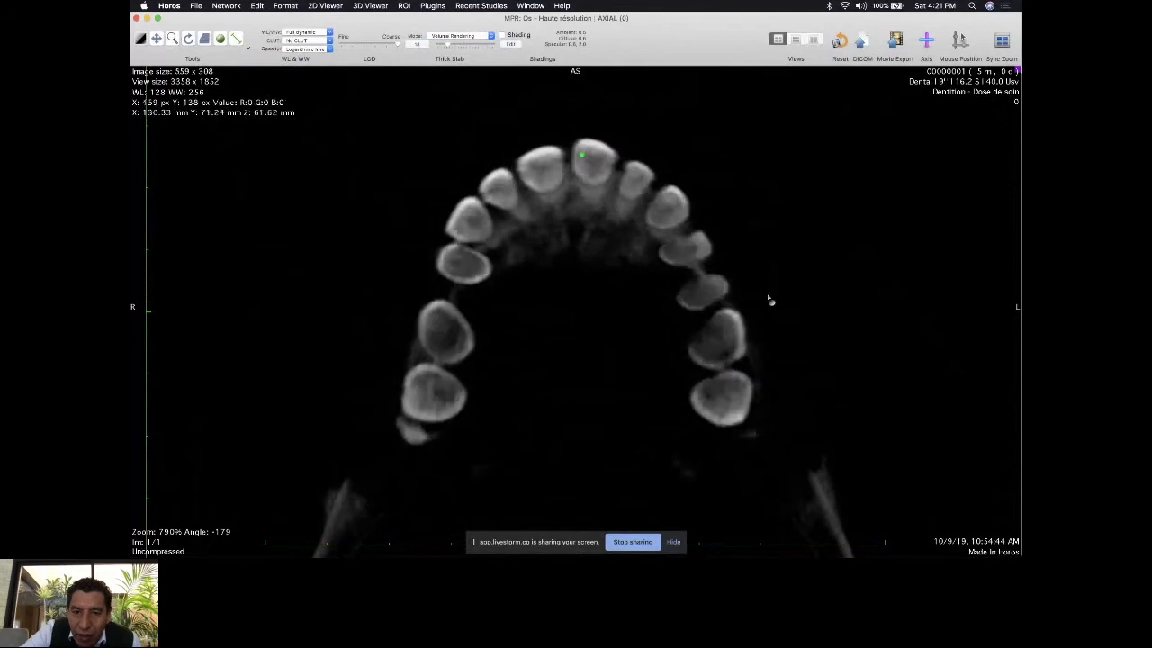
scroll(769, 300, down, 12)
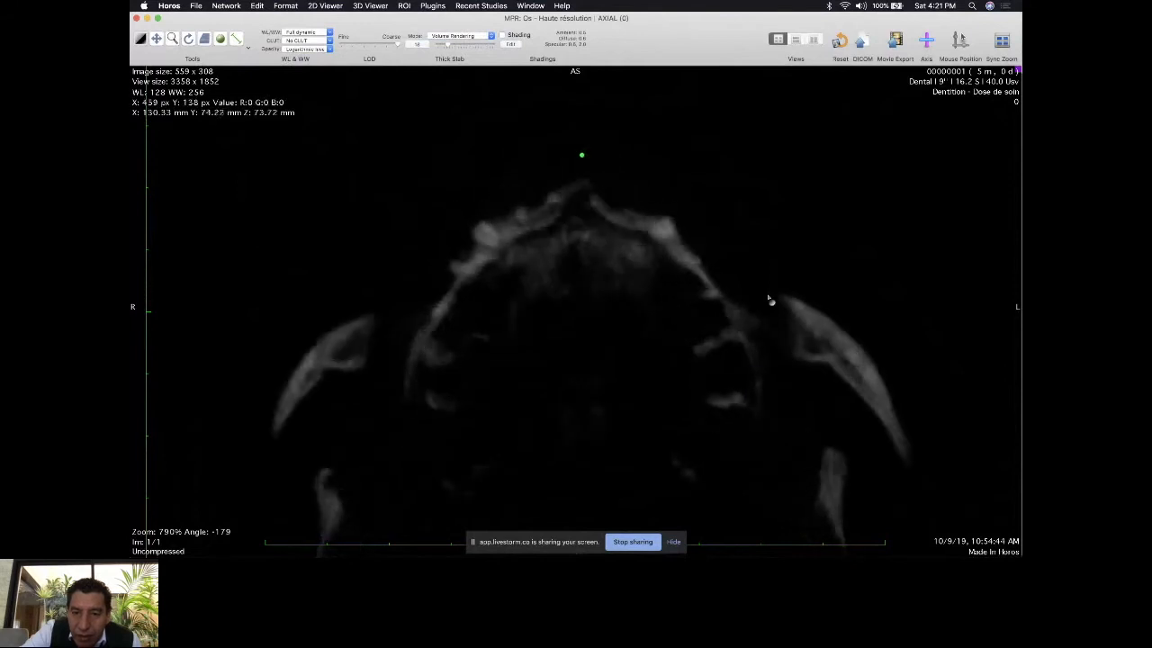
scroll(769, 300, down, 1)
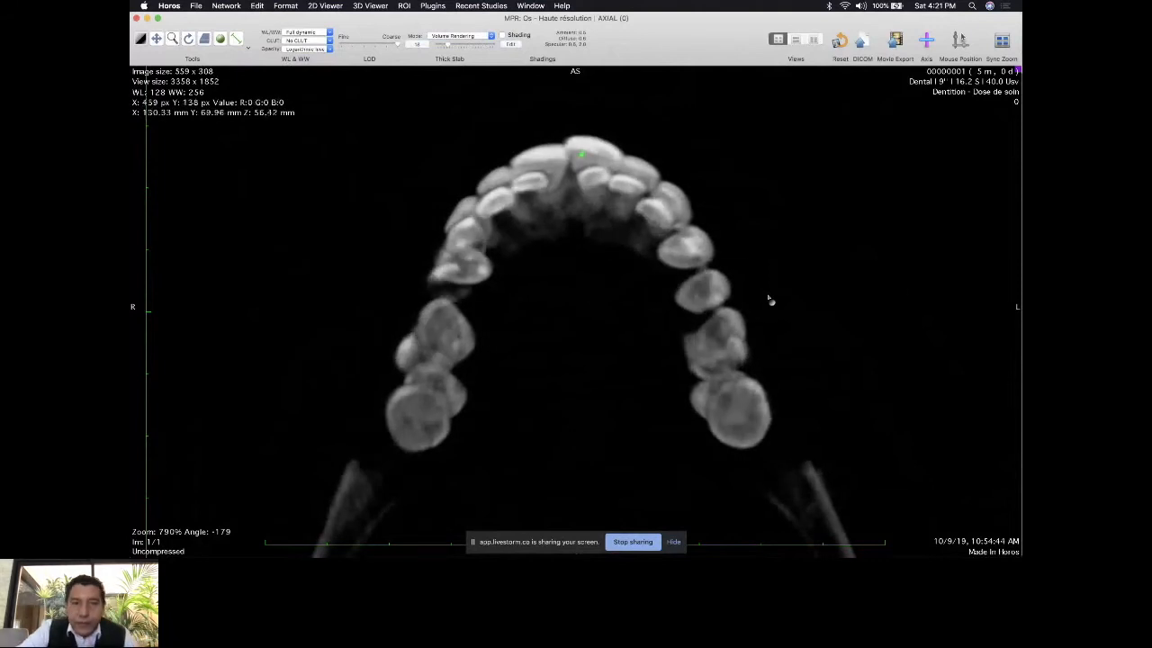
- Reduce the slab thickness of the volume-rendered axial view and review the slices through the dental arch
click(441, 46)
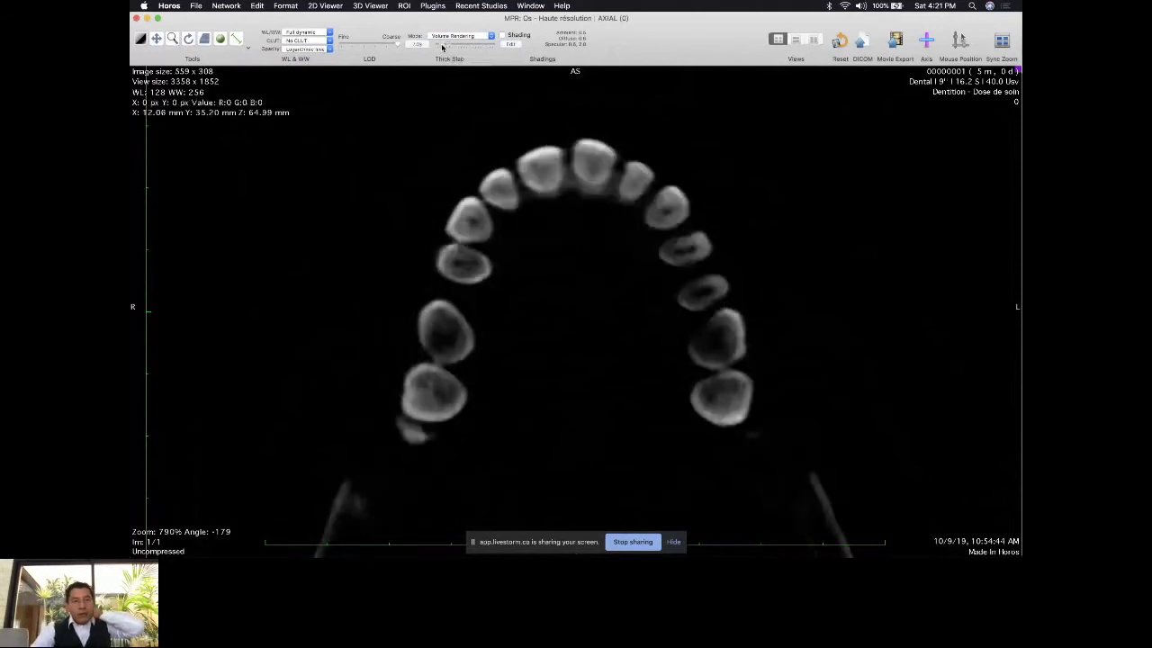
scroll(790, 306, down, 1)
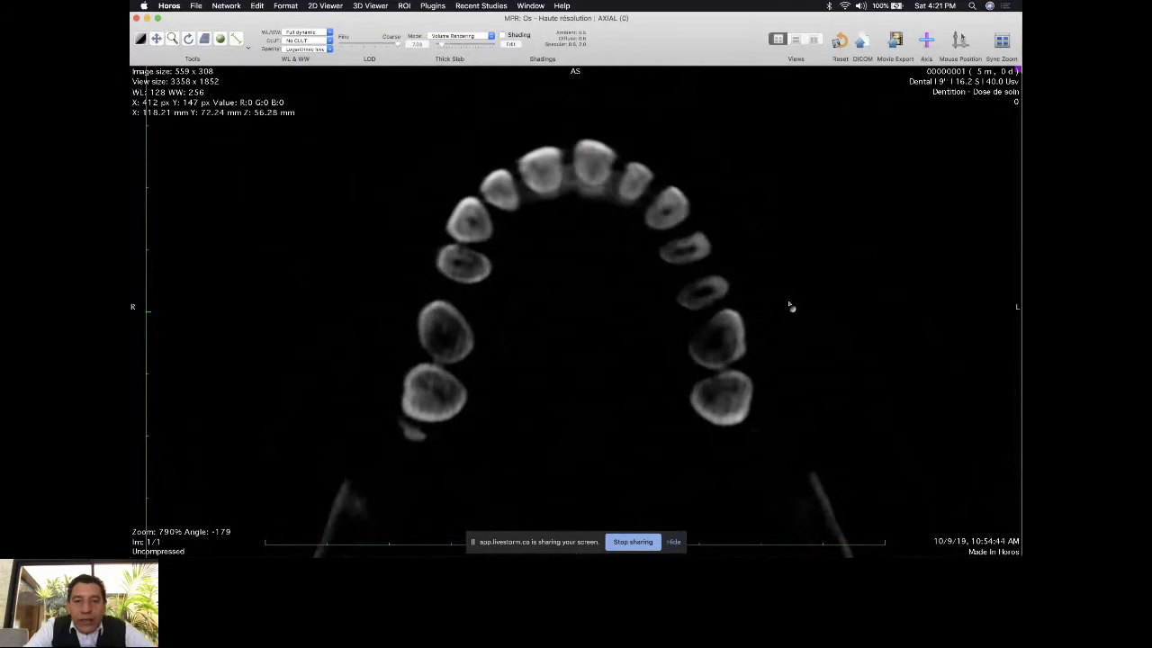
scroll(790, 306, down, 10)
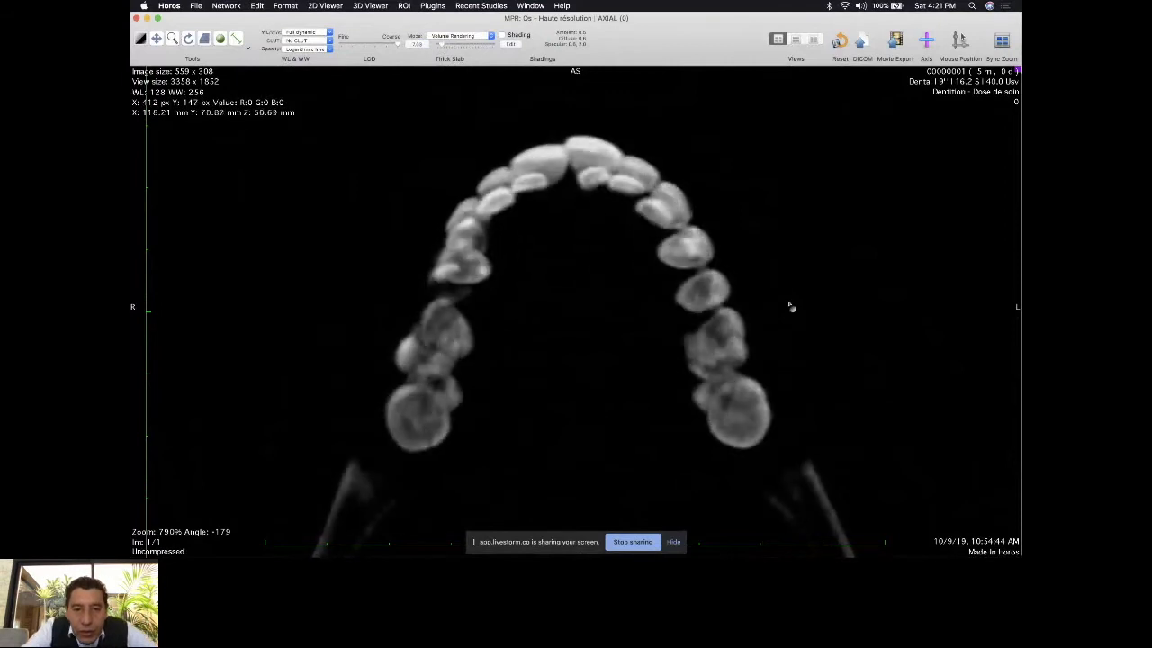
scroll(790, 306, up, 15)
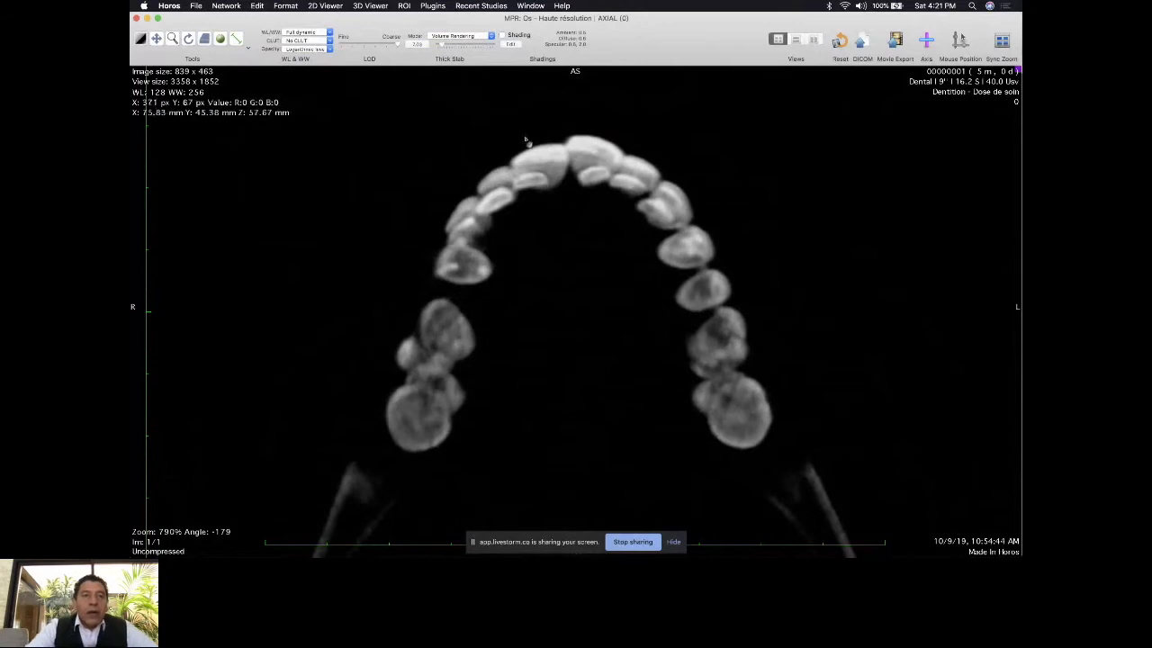
- Set the slab thickness to 2 mm and adjust the window to bring the faint soft tissue back around the teeth
double_click(417, 45)
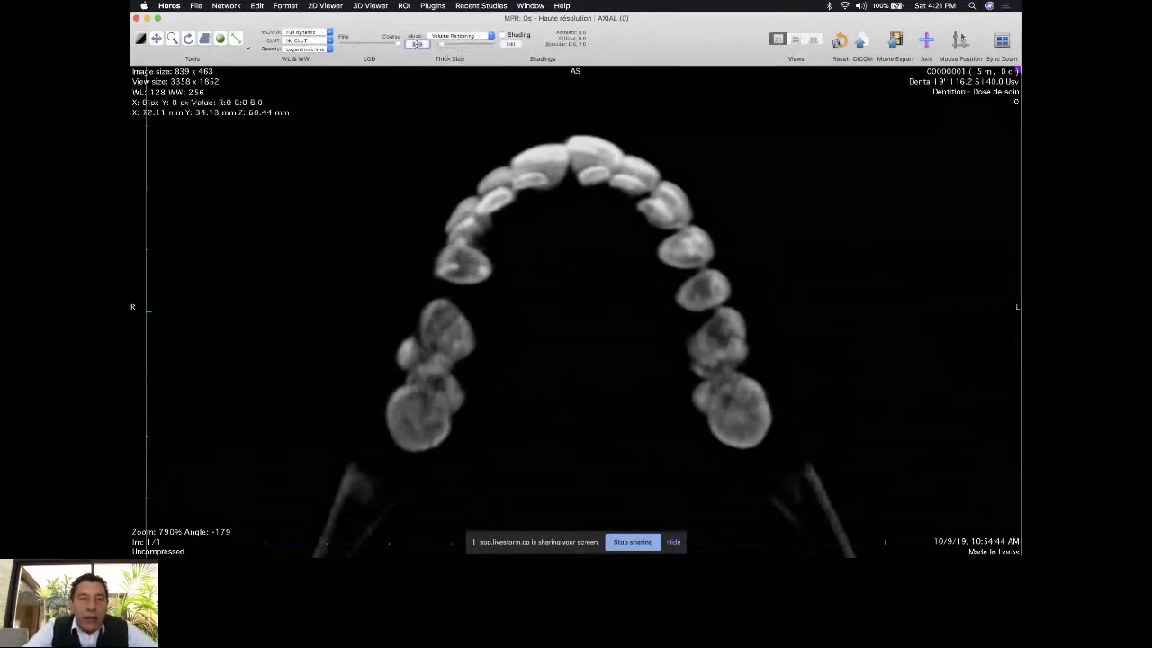
text(2)
key(Return)
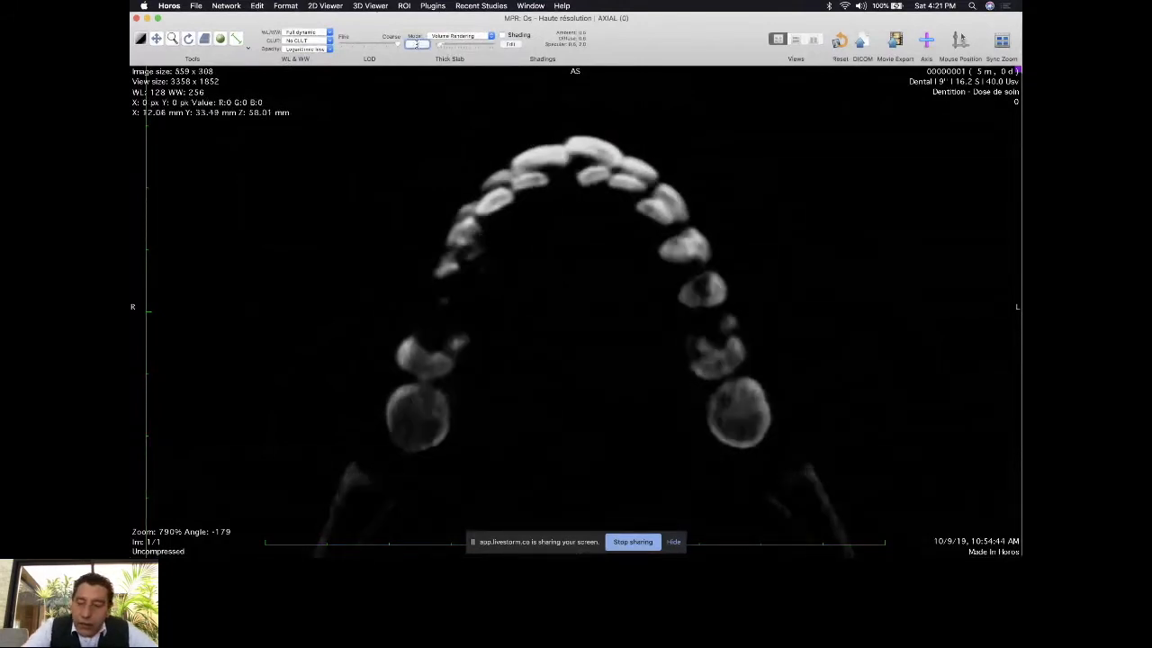
scroll(559, 219, up, 1)
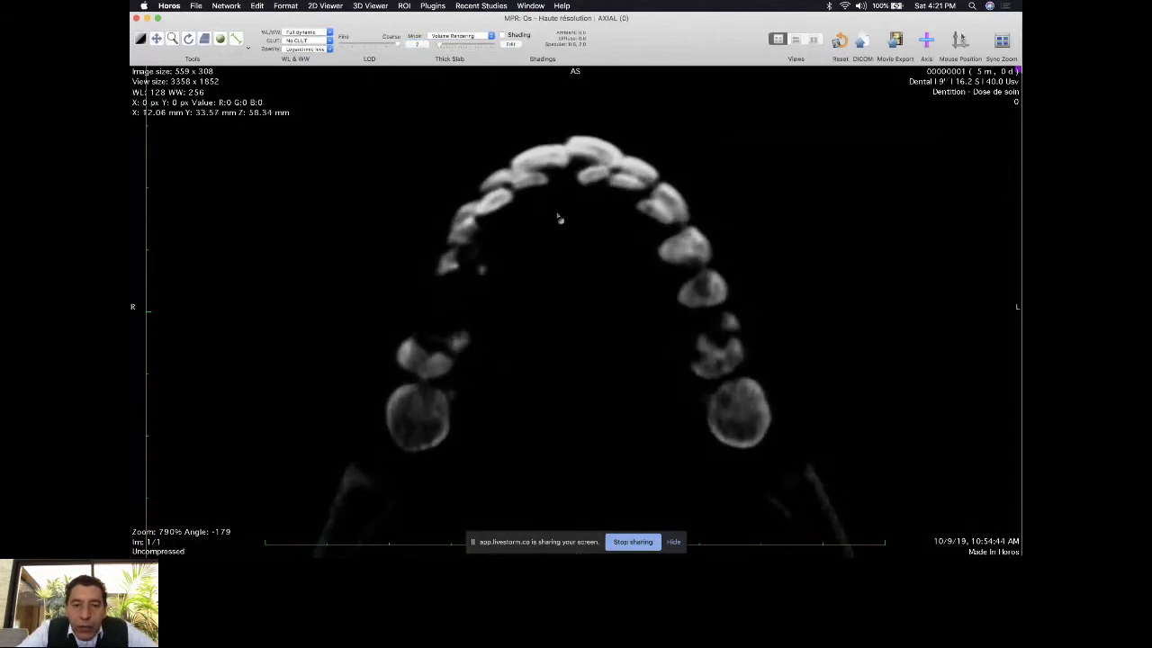
scroll(554, 228, down, 3)
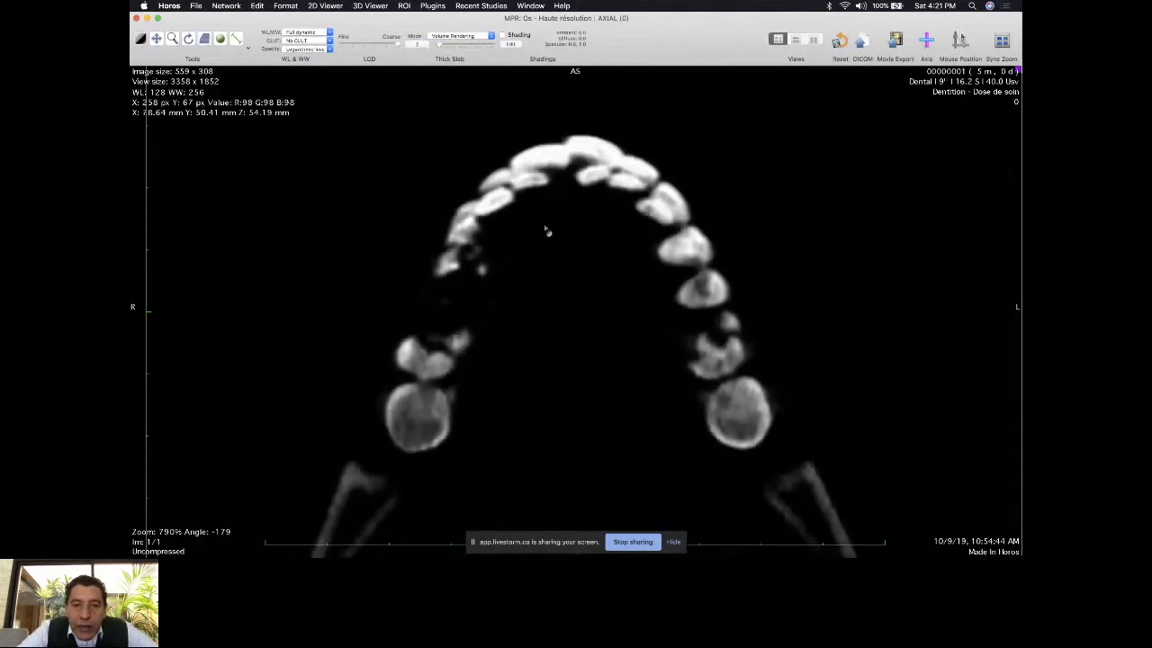
drag(827, 199, 823, 210)
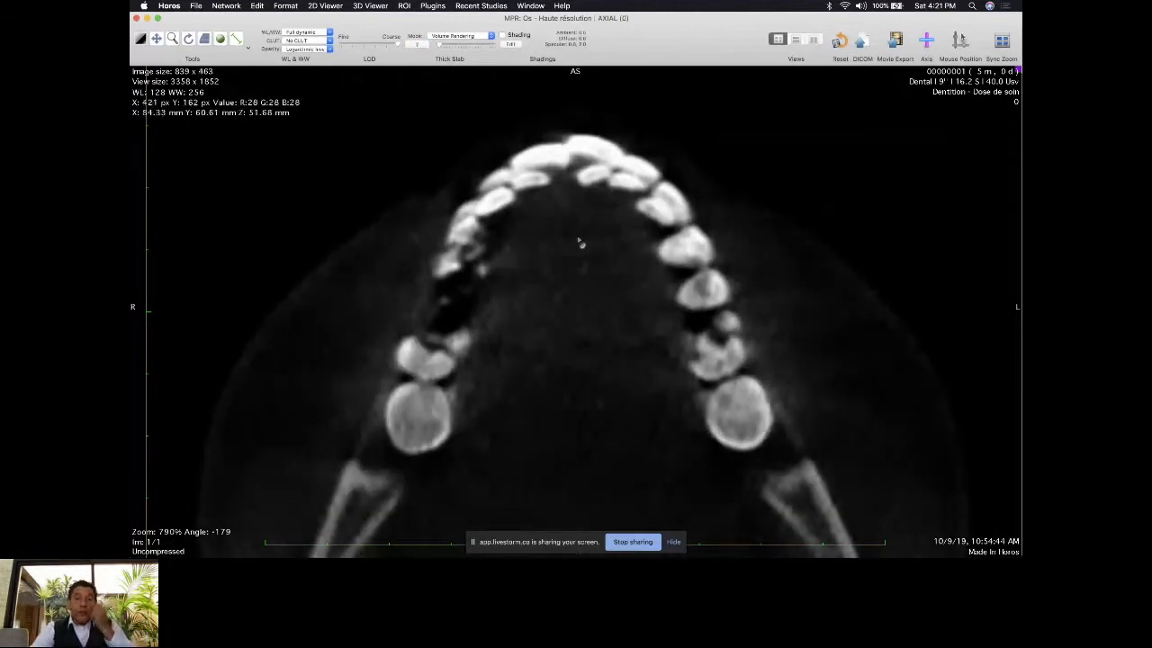
- Return from the enlarged axial view to the three-view MPR layout and enlarge the sagittal and coronal panes
double_click(581, 241)
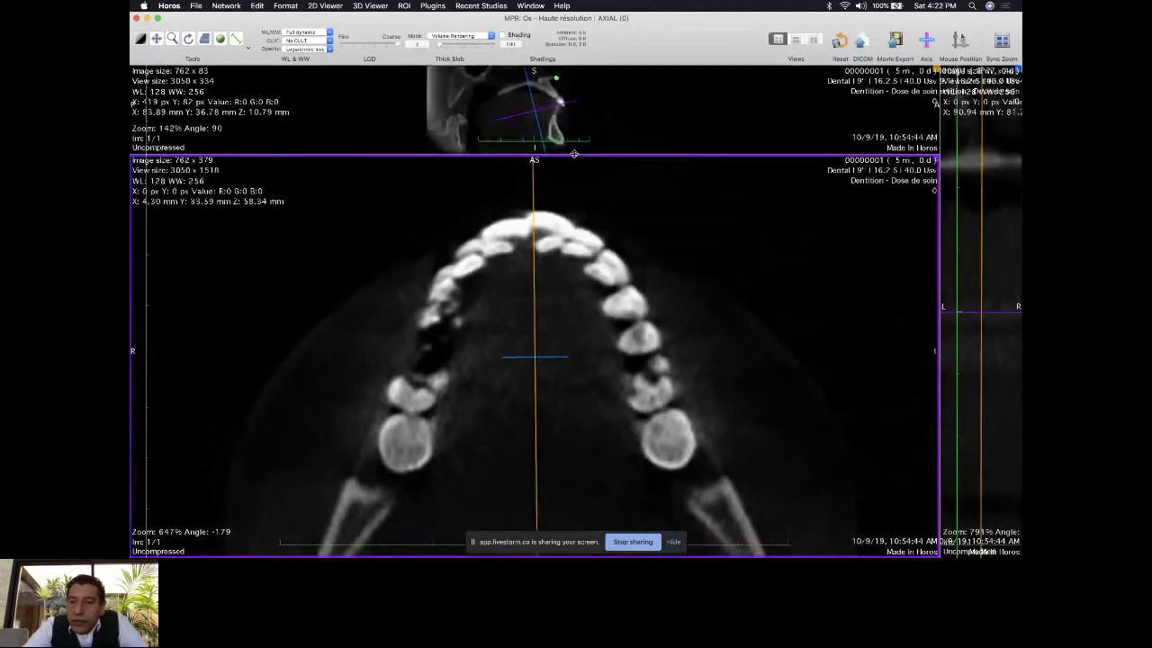
drag(573, 155, 576, 357)
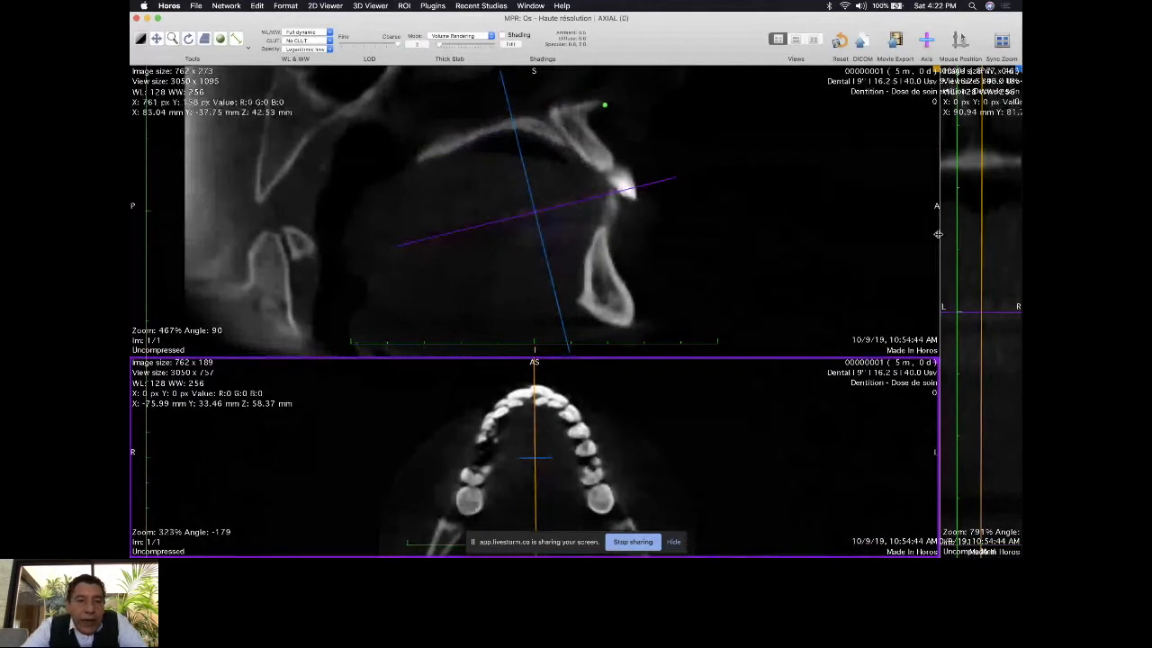
drag(938, 234, 492, 234)
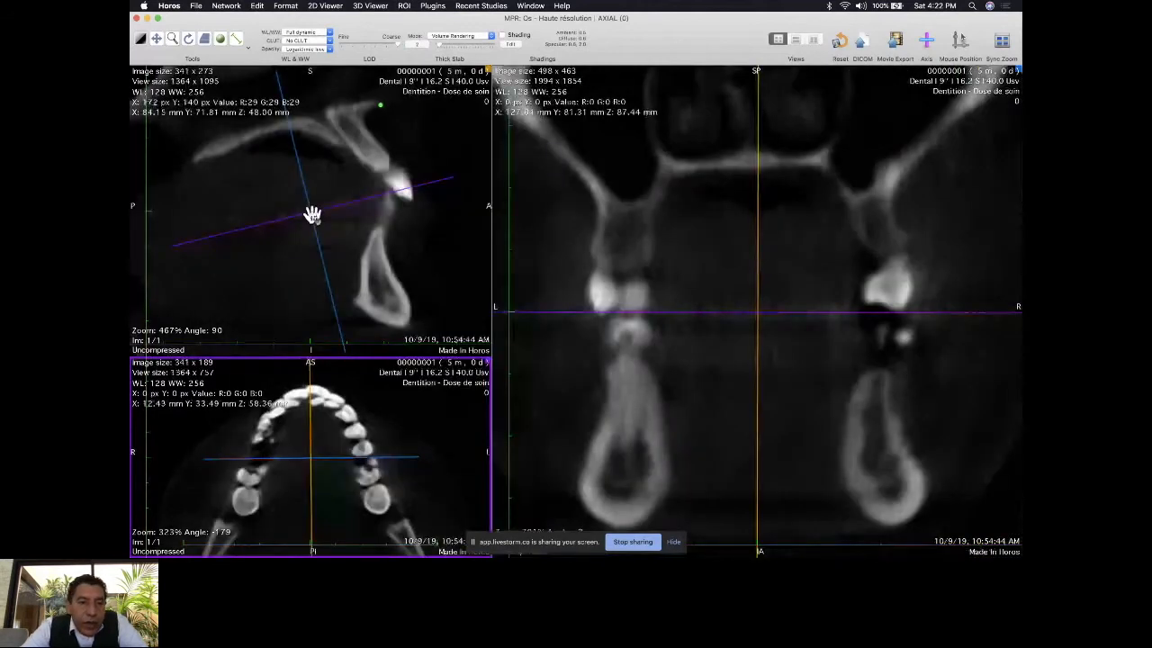
- Rotate the sagittal view to 76° with the axes centred on the upper incisor, and move the axis centre up to the anterior nasal spine
drag(312, 215, 402, 187)
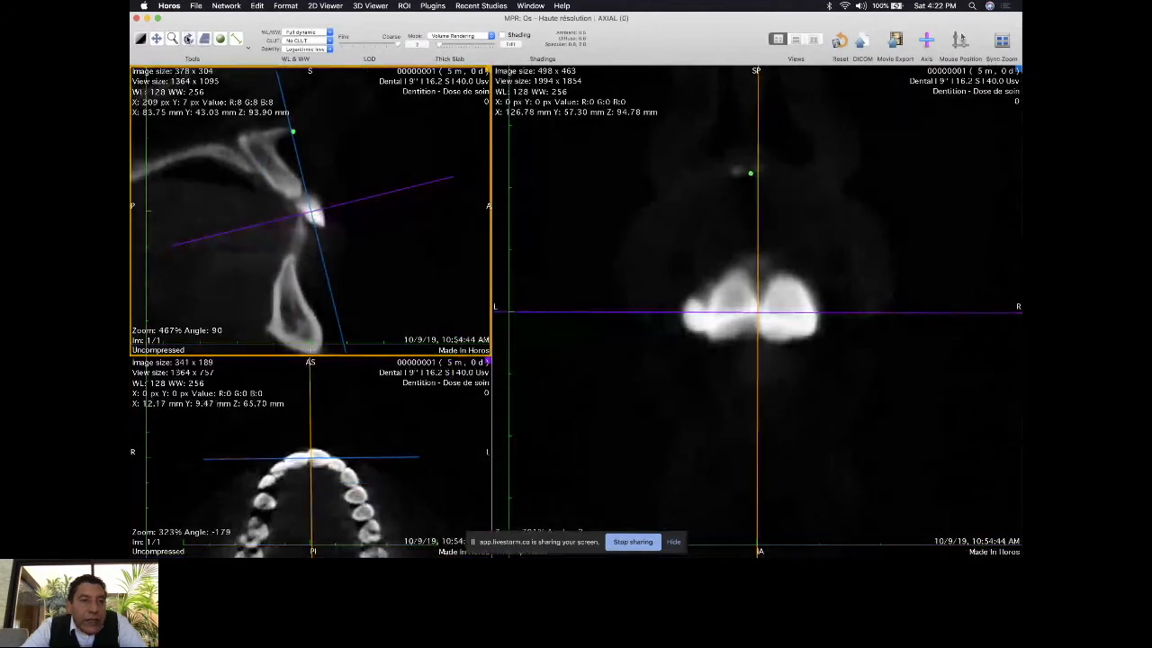
click(188, 38)
drag(399, 92, 435, 109)
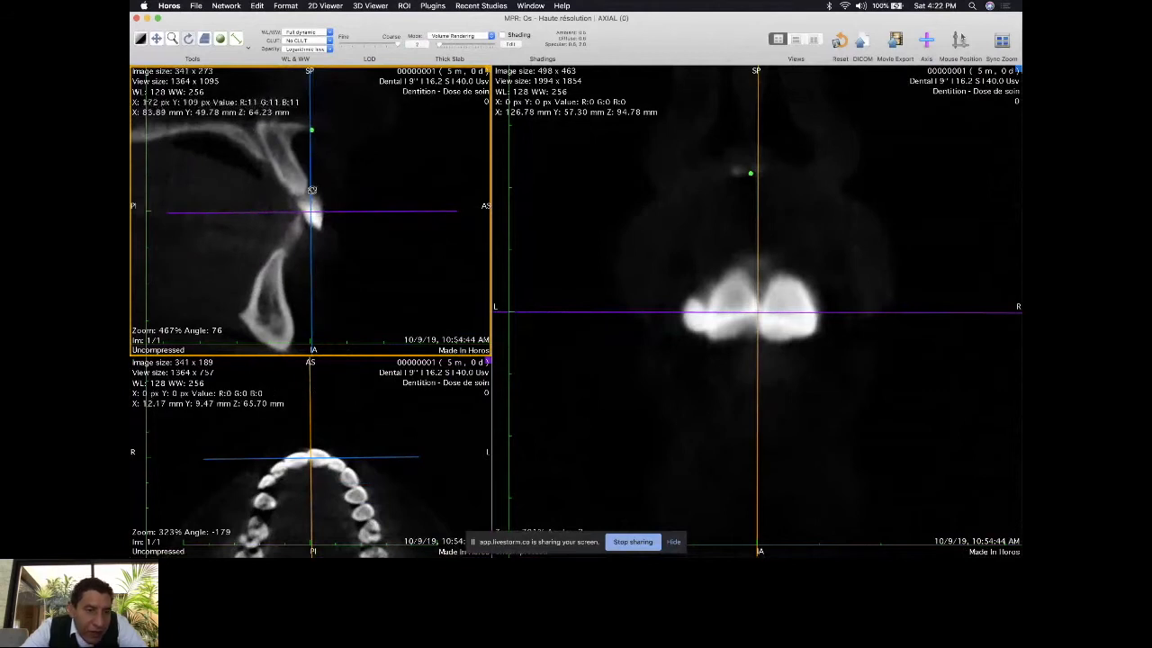
drag(311, 210, 313, 127)
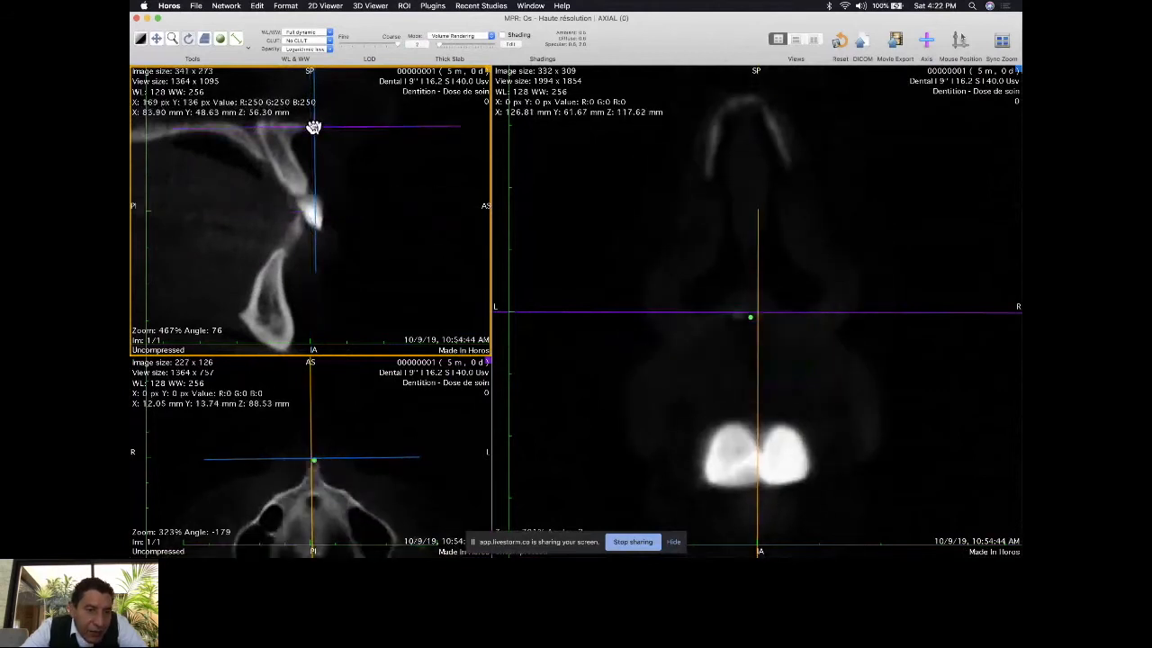
- Rotate the axial view's axes about the anterior nasal spine to follow the palatal midline, and enlarge the axial pane
click(313, 507)
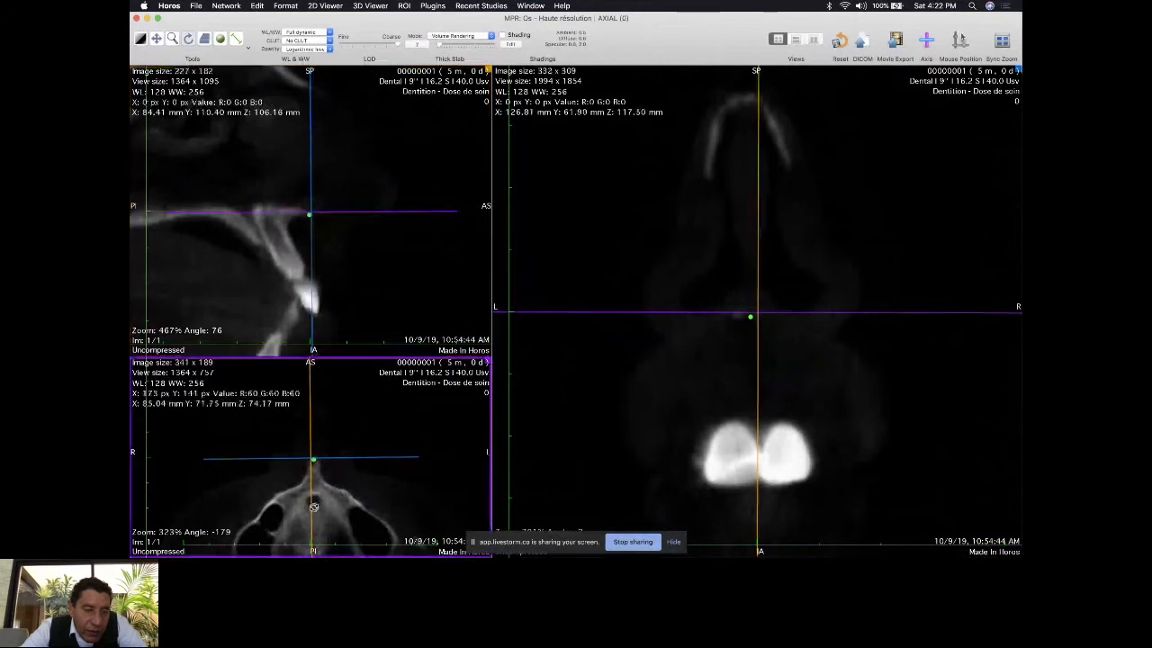
drag(314, 507, 317, 507)
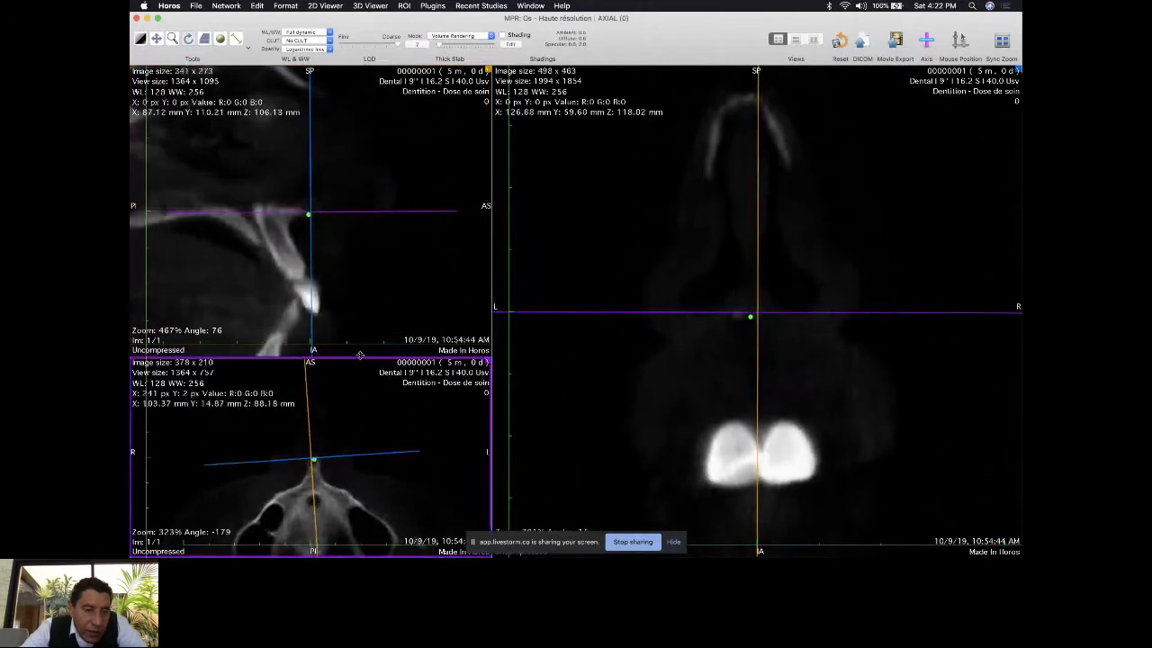
drag(360, 354, 360, 181)
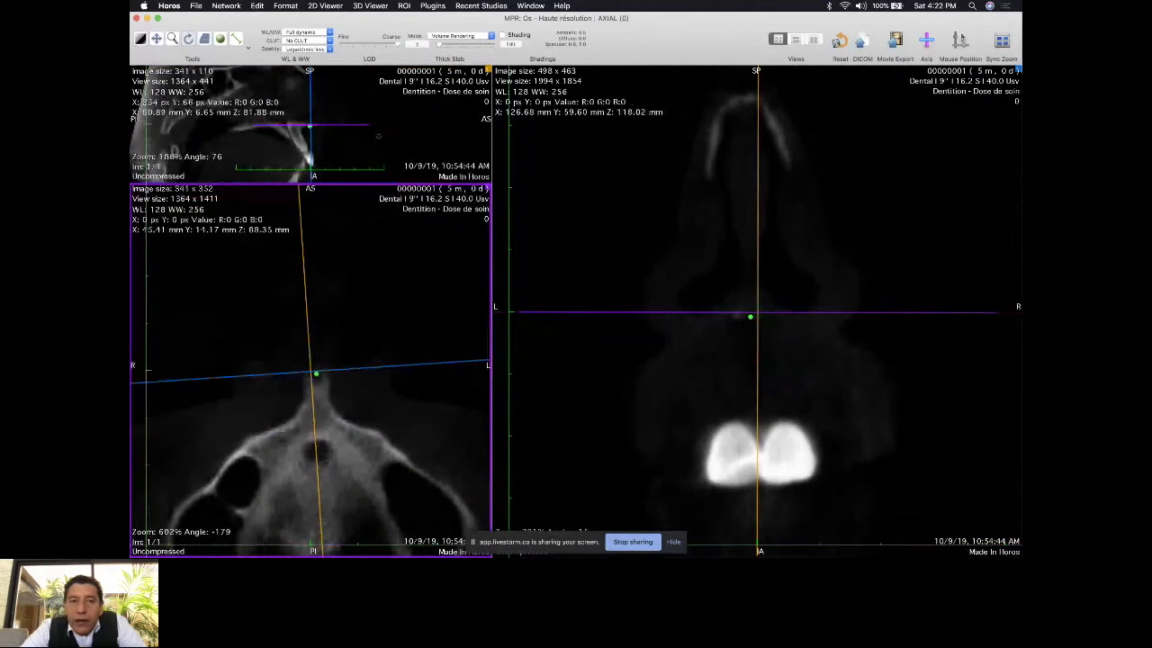
- Switch the thick slab mode to MIP - Max Intensity Projection and tilt the vertical axis slightly in the coronal view
click(468, 35)
click(731, 273)
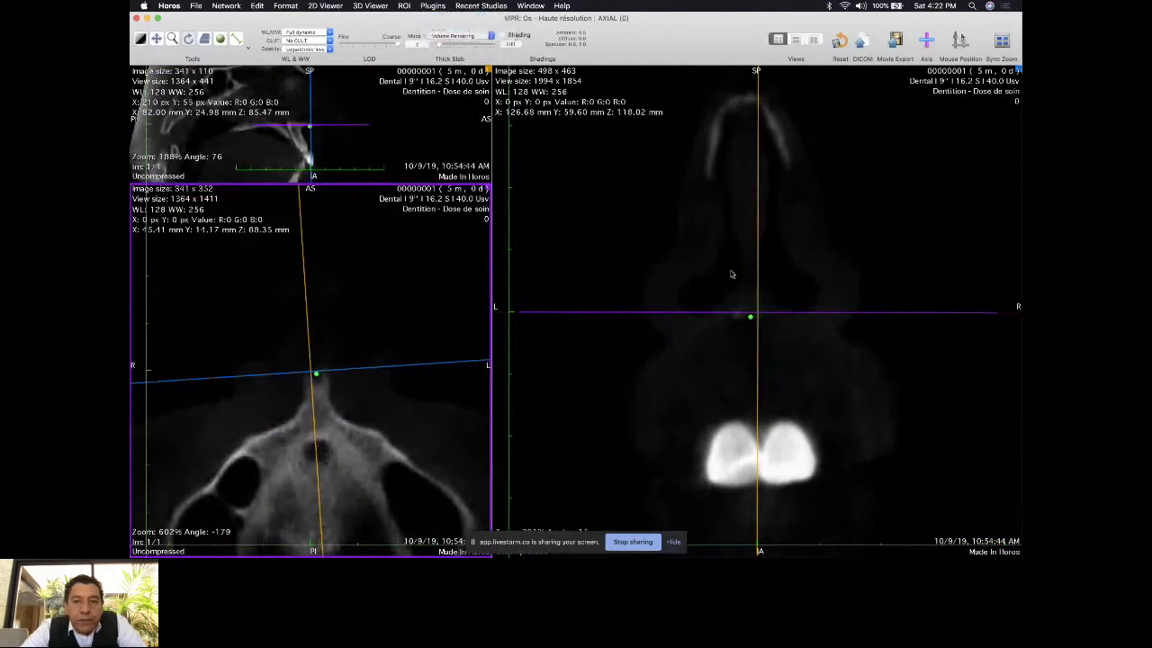
drag(757, 125, 755, 125)
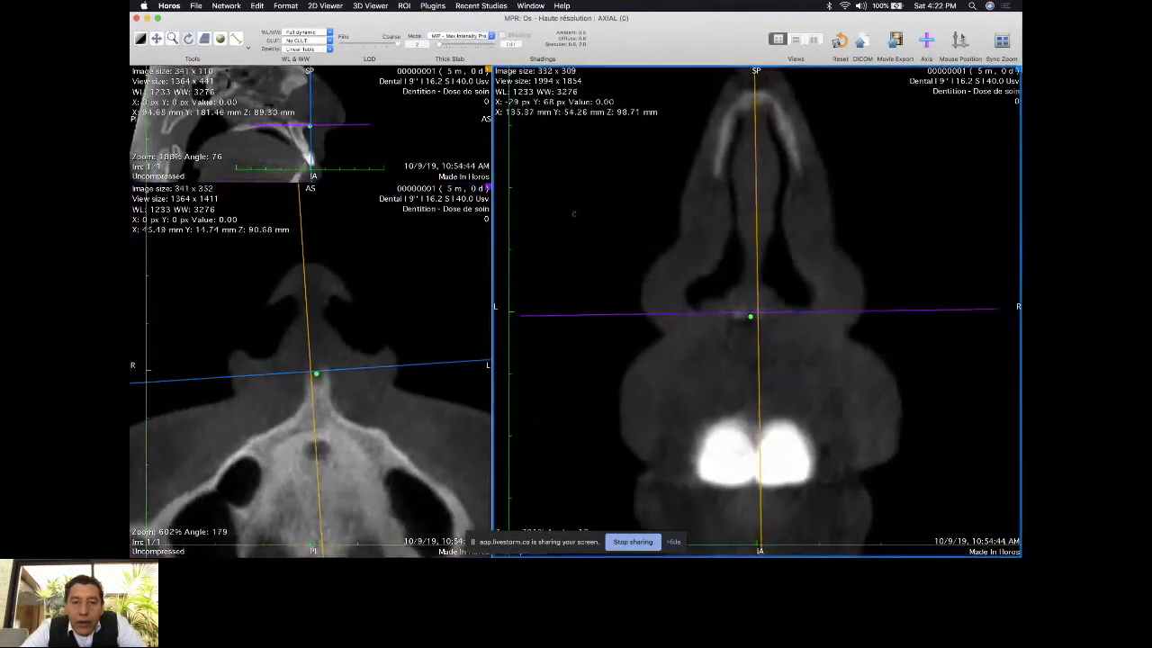
- Review the coronal slices from the tip of the nose back through the dental arches
scroll(763, 287, up, 10)
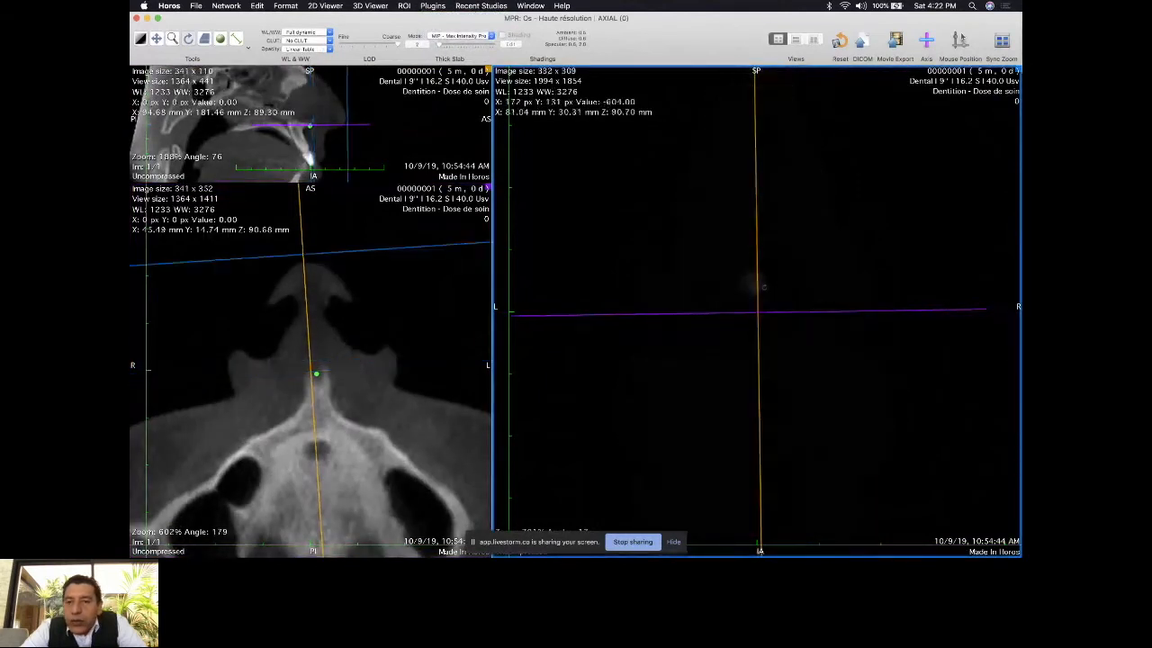
scroll(763, 288, down, 12)
scroll(763, 287, down, 5)
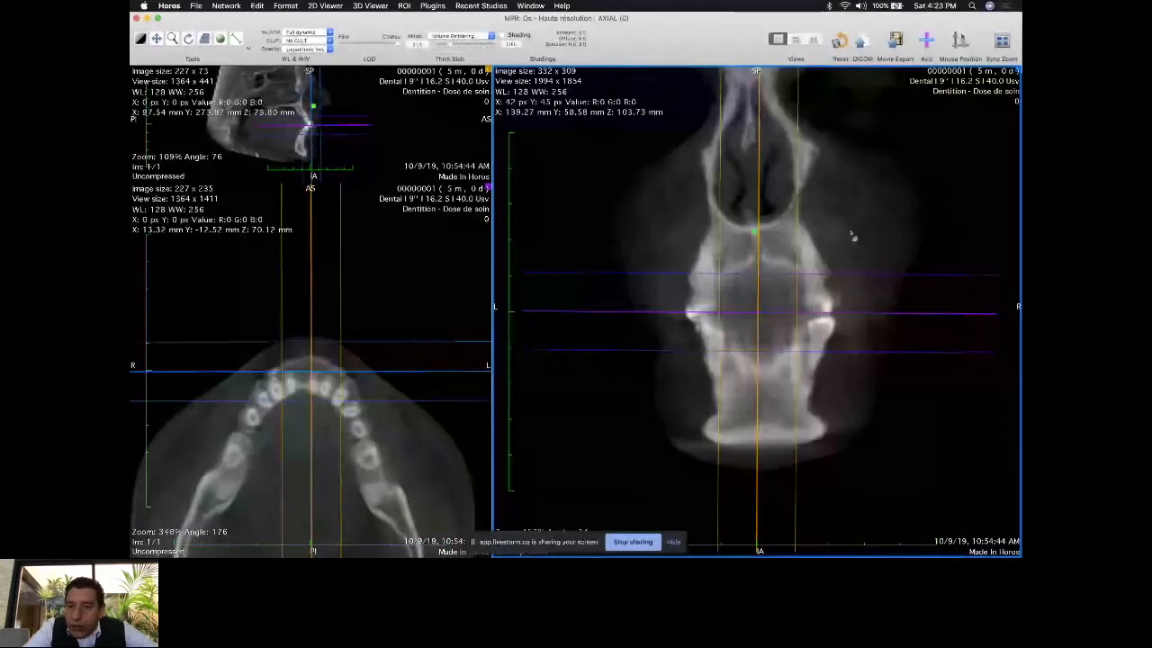
- Adjust the volume-rendered coronal slab's window to make the teeth and bone stand out, and enlarge the dental arches
drag(853, 236, 867, 185)
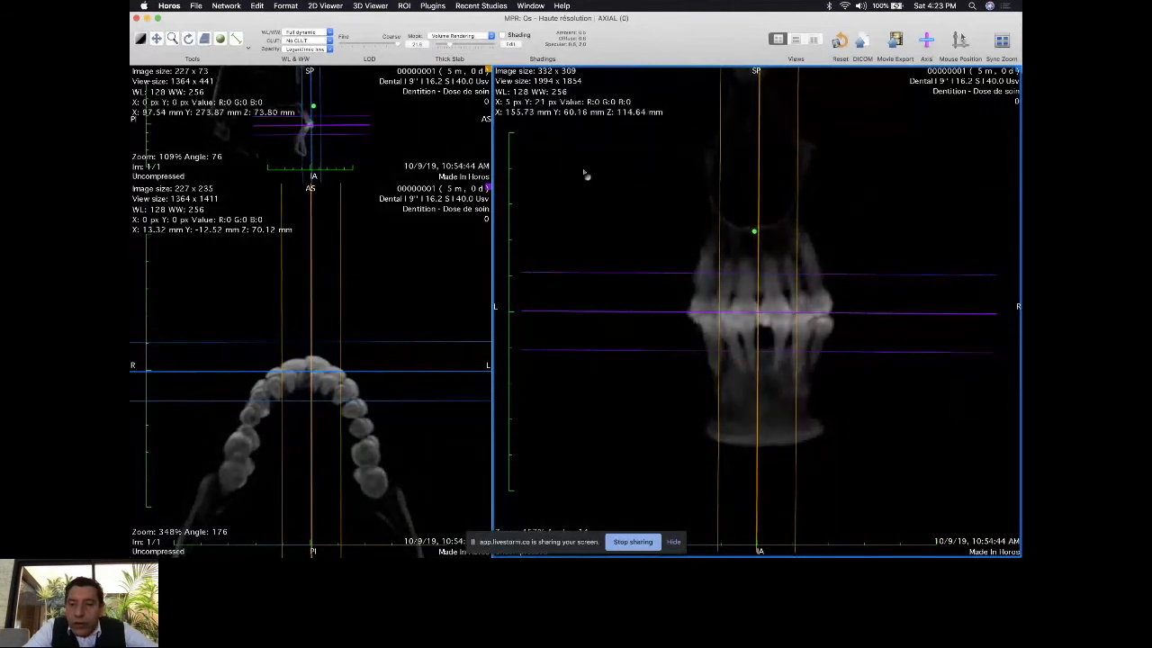
drag(617, 190, 616, 194)
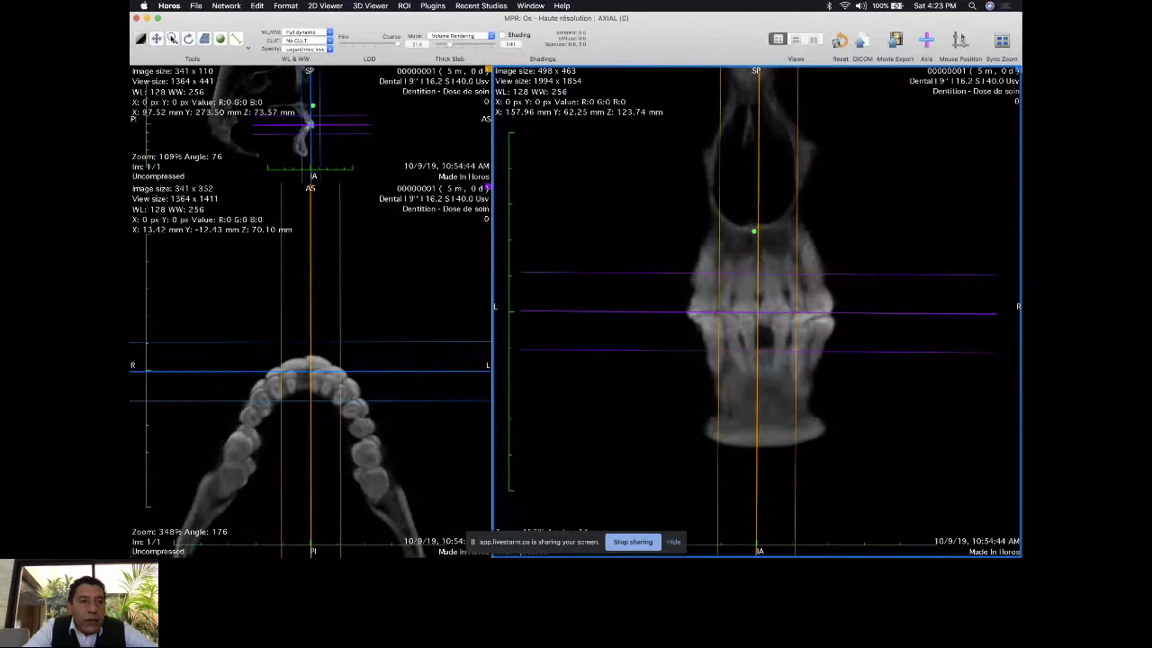
right_drag(886, 338, 919, 102)
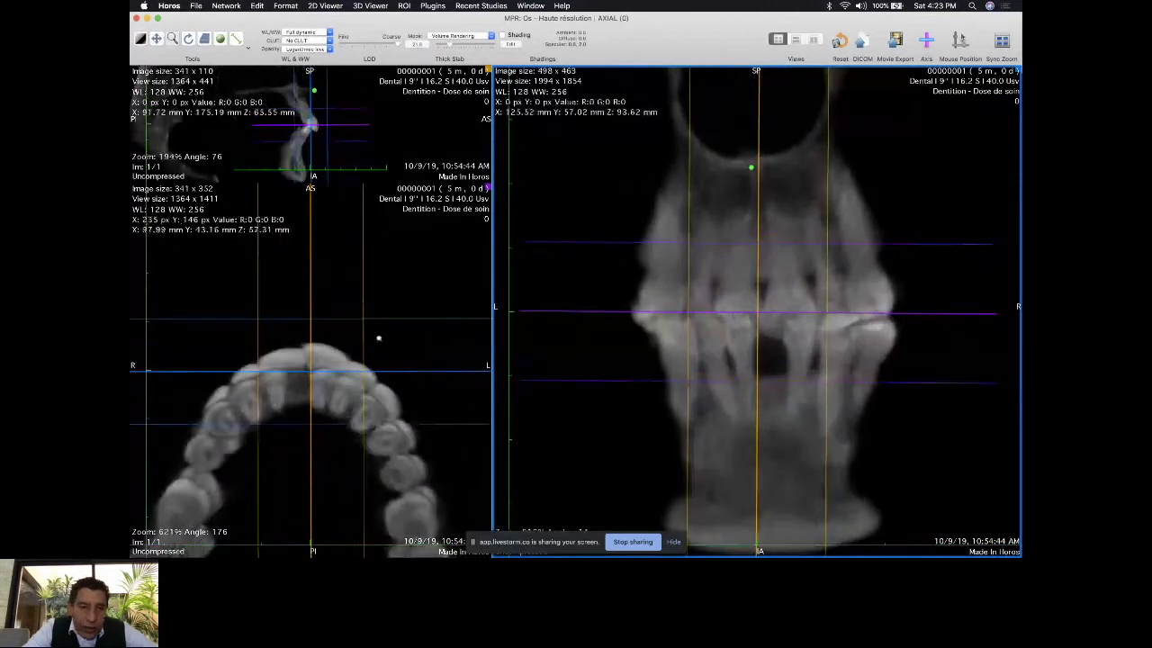
- Rotate the axes in the axial view by 180° to see the anterior teeth from the front in the coronal view
click(311, 231)
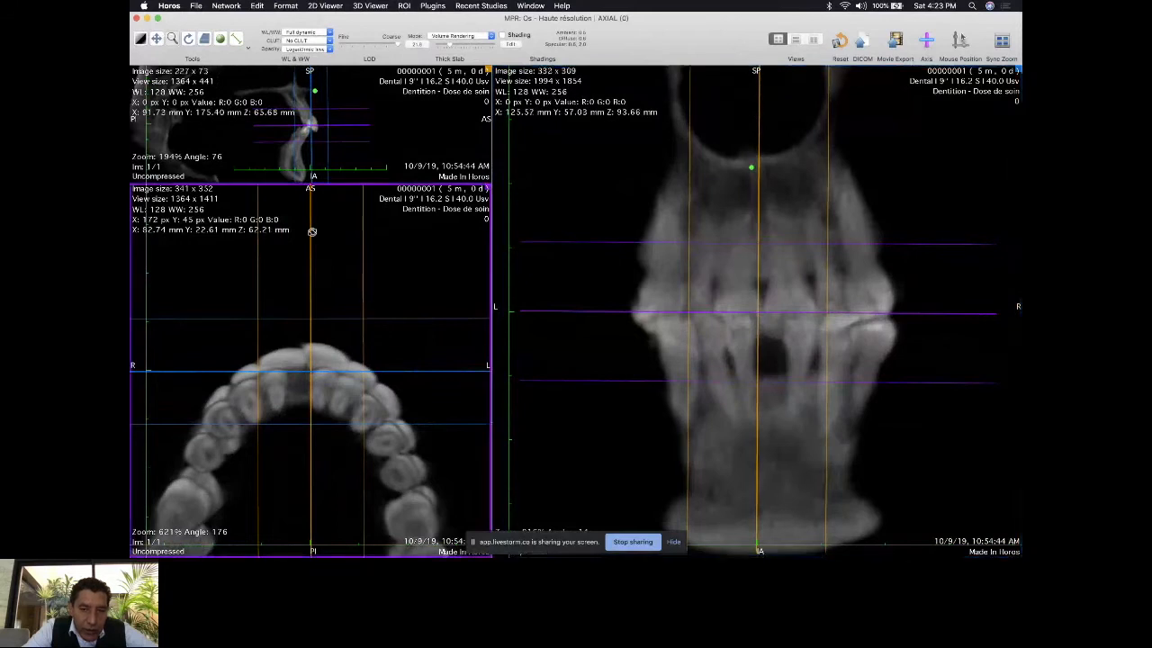
drag(311, 231, 311, 515)
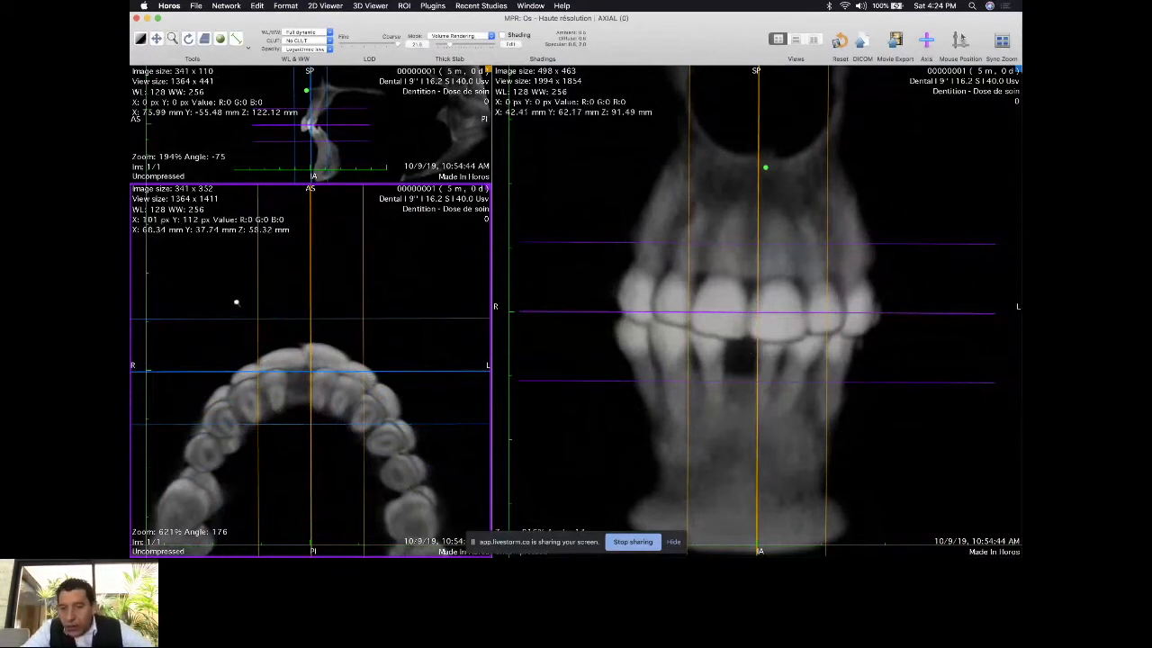
- Measure the length from the contact between the upper central incisors to the vertical axis in the enlarged coronal view
click(246, 47)
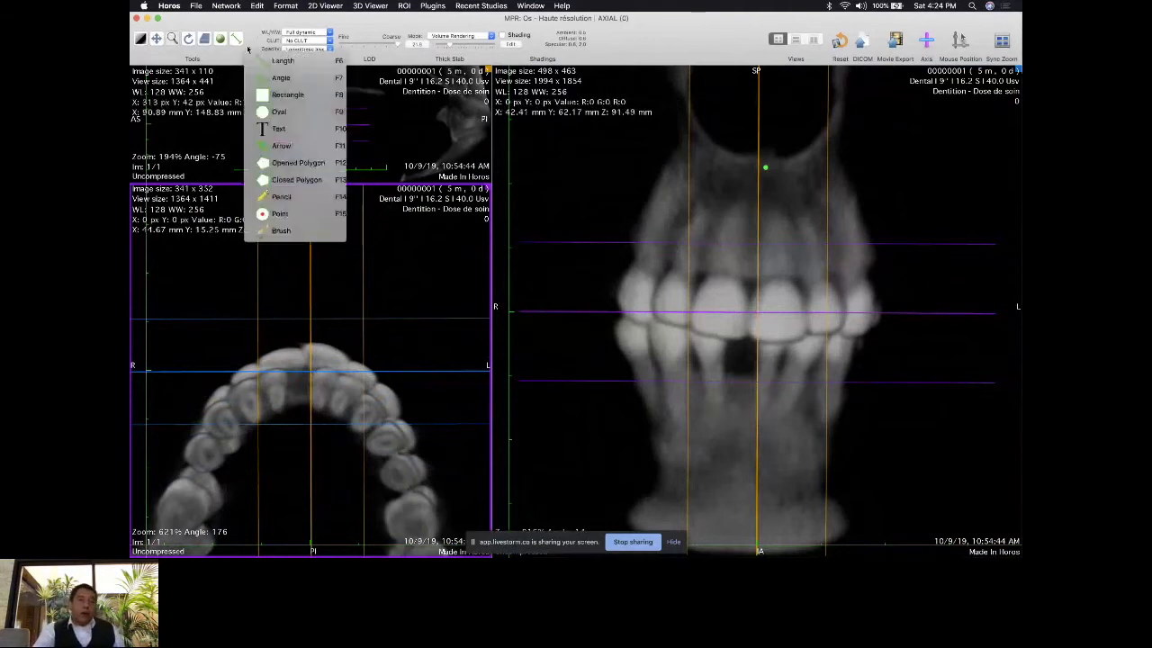
click(282, 60)
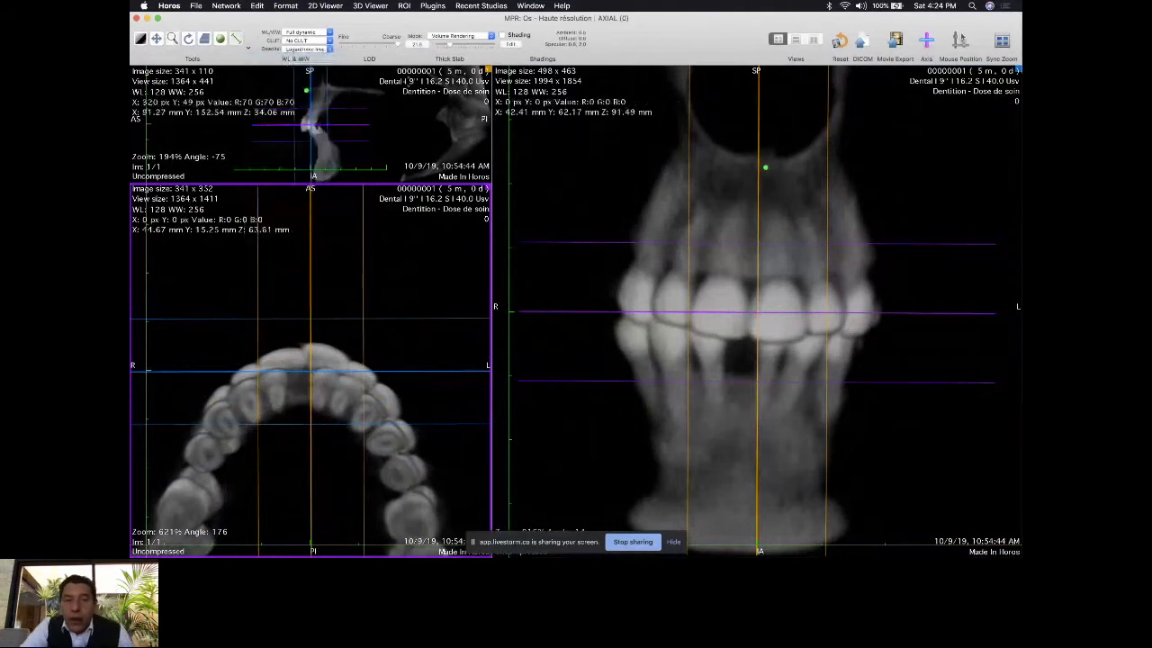
click(803, 319)
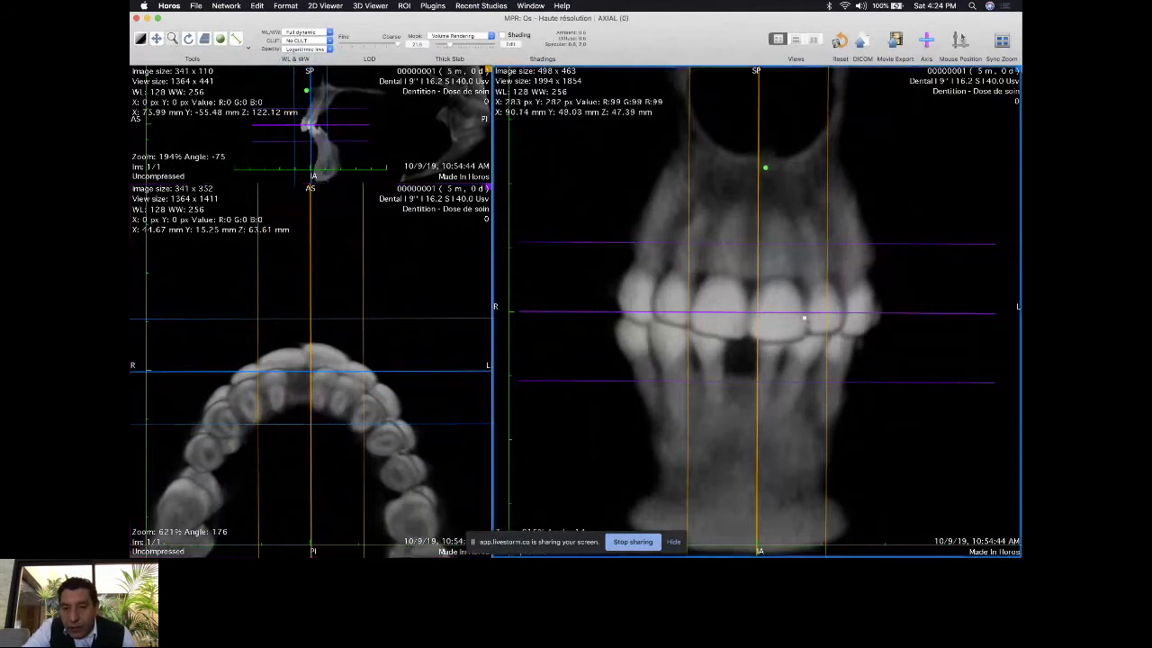
right_drag(804, 318, 888, 178)
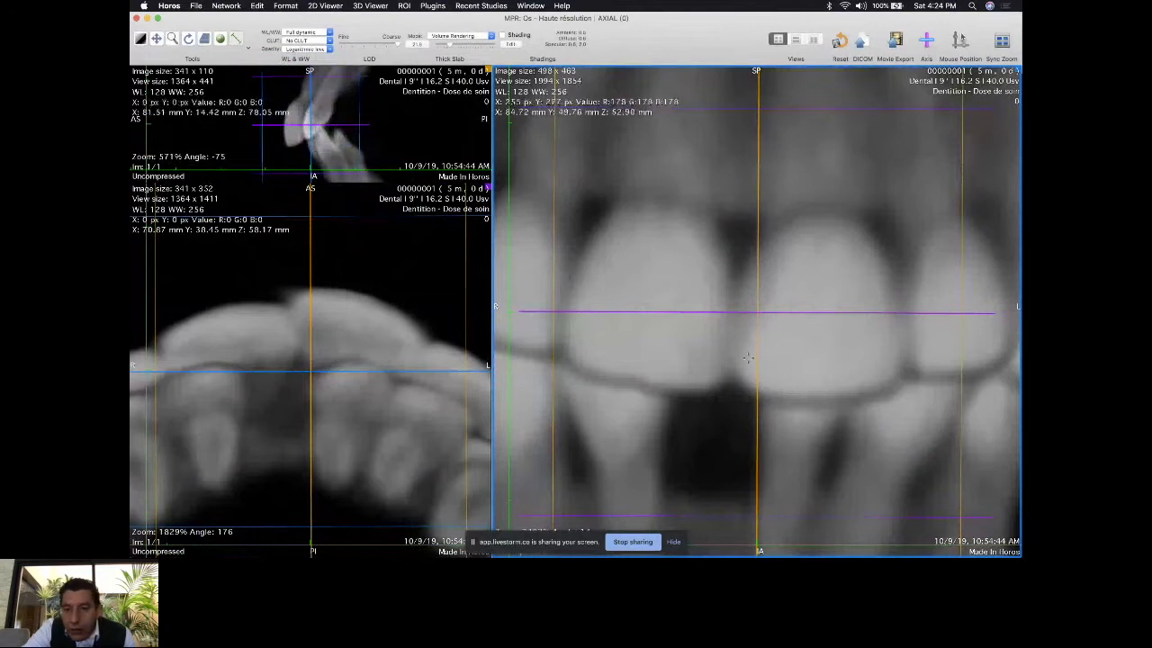
drag(734, 347, 760, 347)
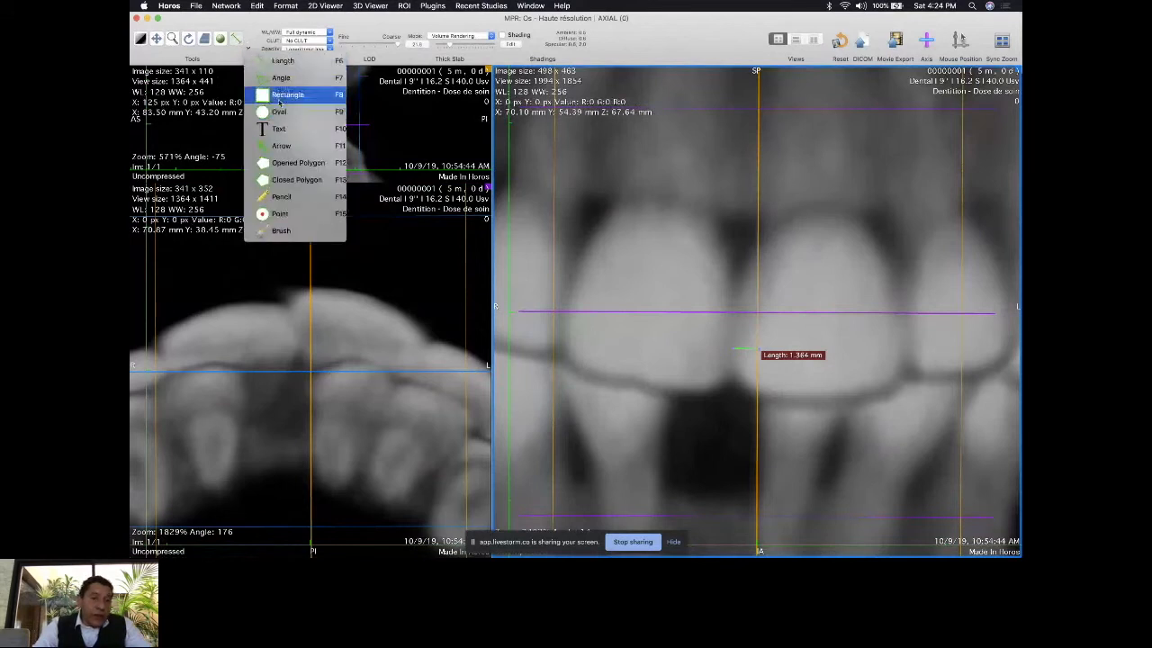
- Measure an angle over the upper central incisors with its vertex above one incisor and its arms reaching the incisal edges
click(279, 85)
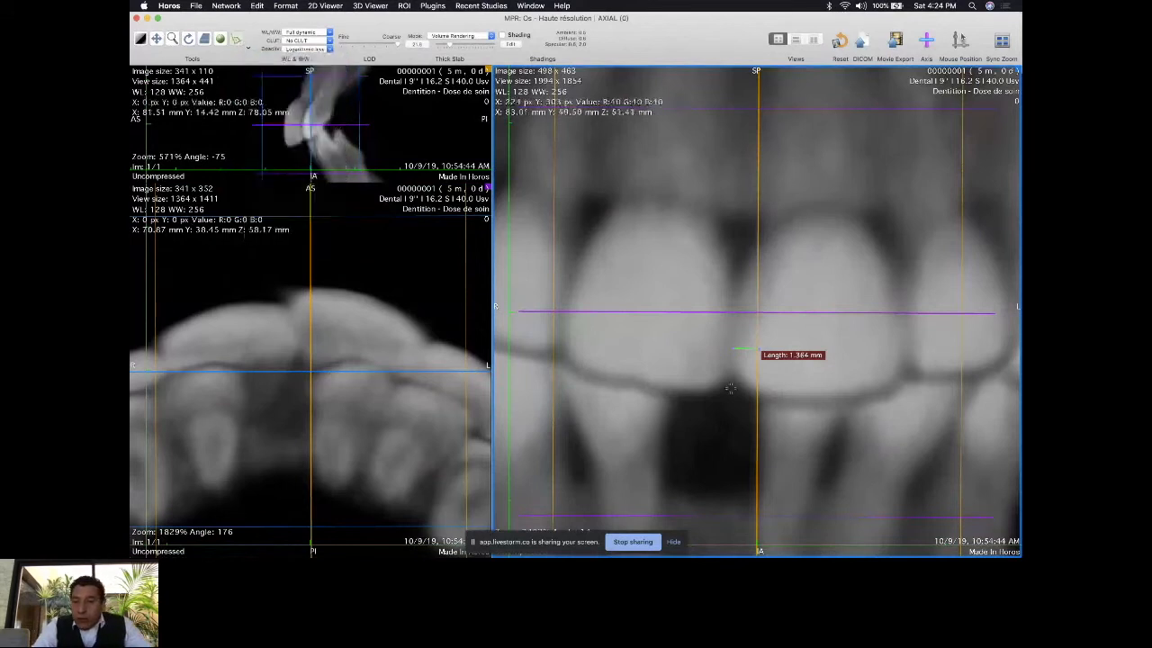
drag(788, 398, 797, 165)
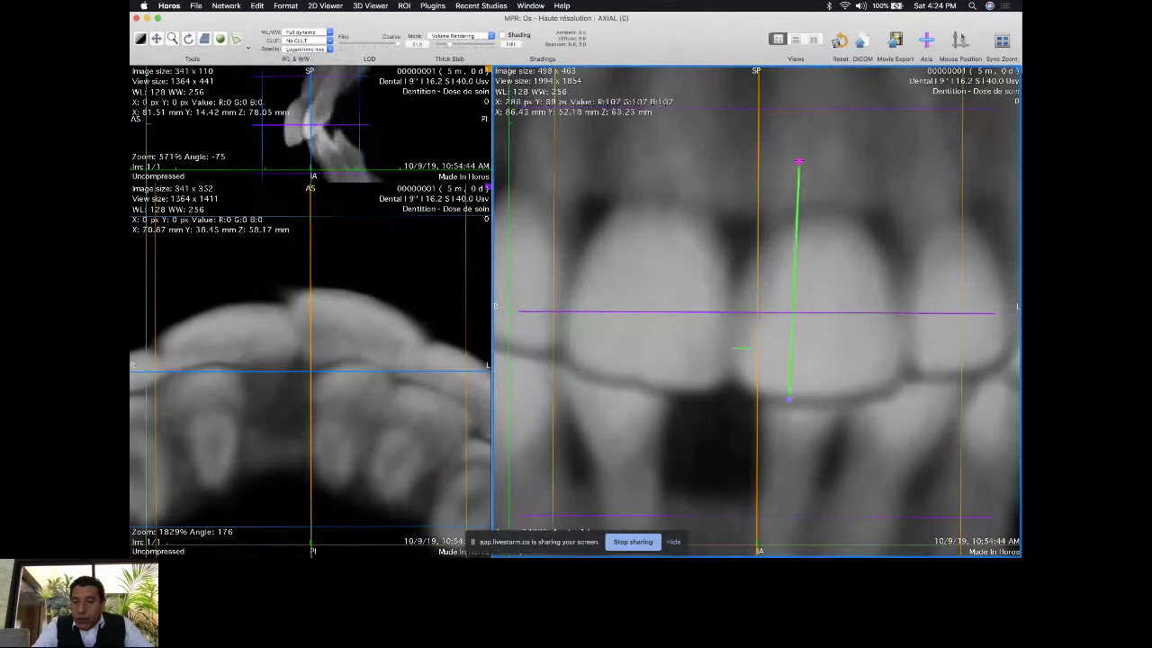
click(663, 398)
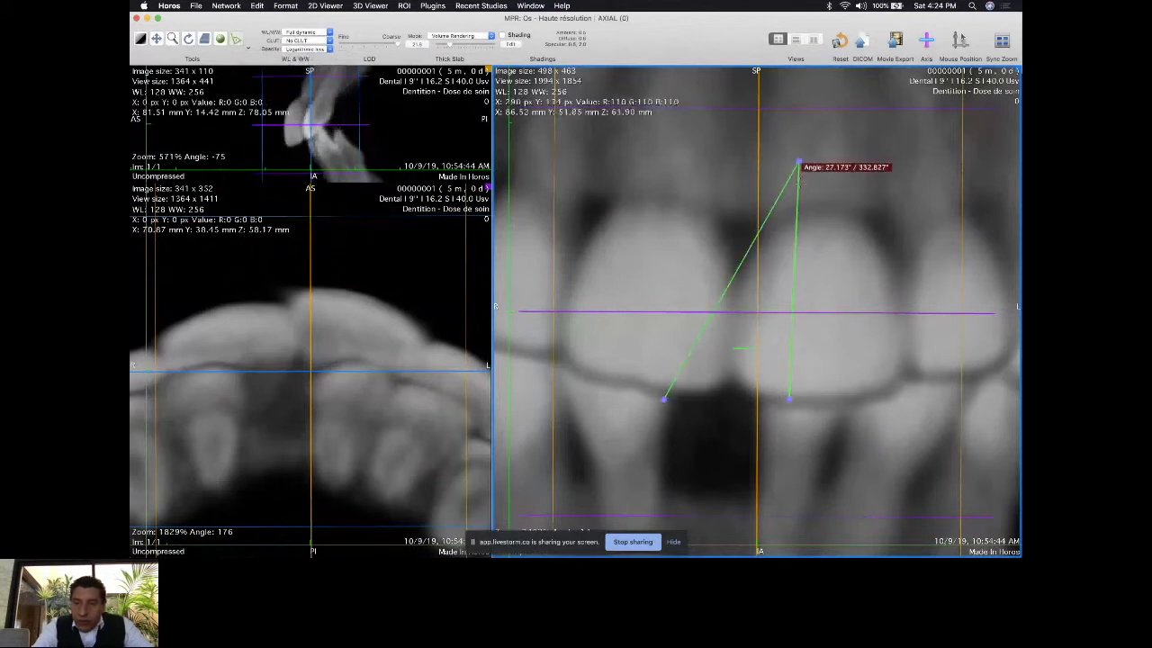
- Reposition the angle's vertex and one arm onto the vertical axis and the other arm into the lower gap, and shift its label aside
drag(787, 401, 758, 403)
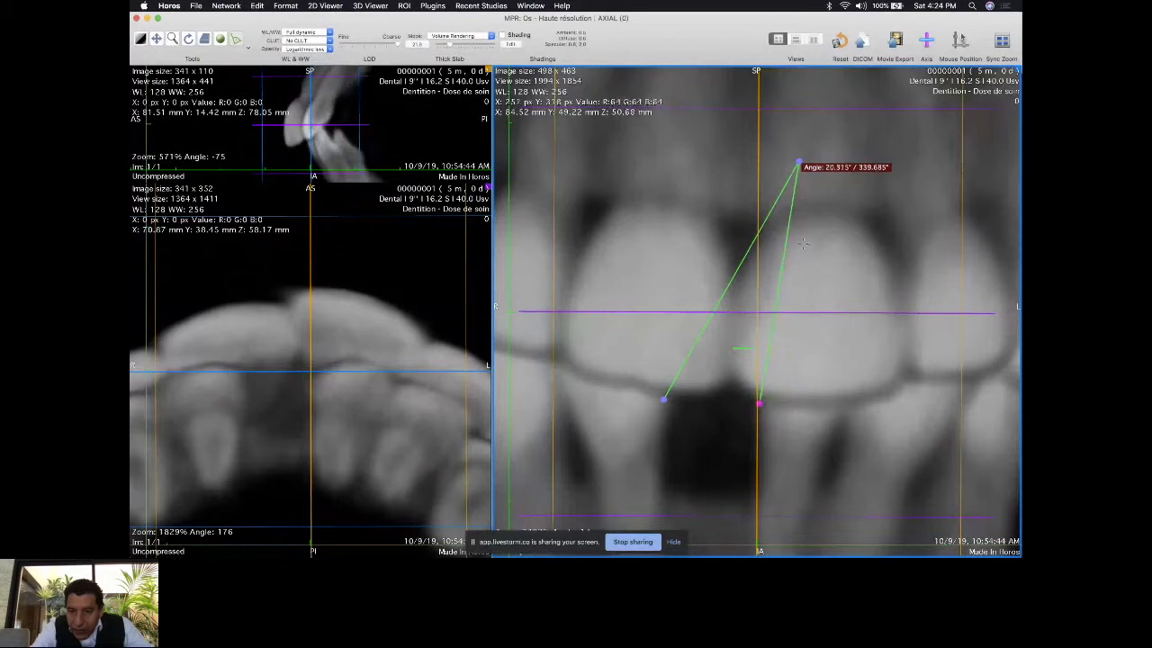
drag(797, 163, 756, 91)
drag(664, 396, 723, 429)
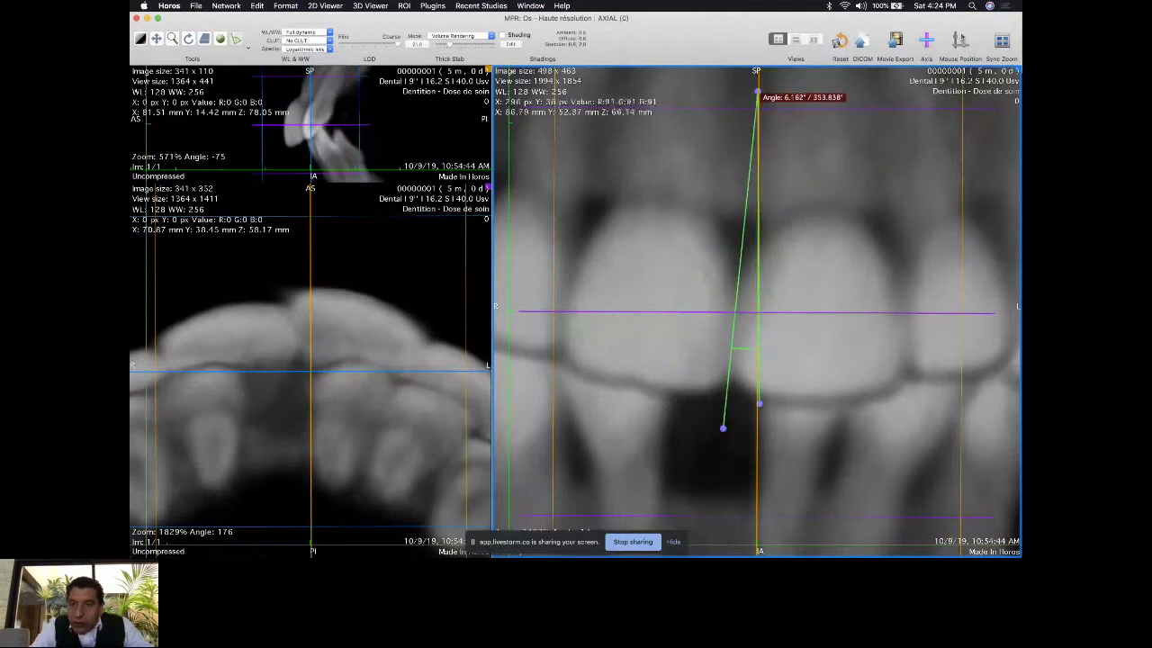
drag(798, 97, 813, 229)
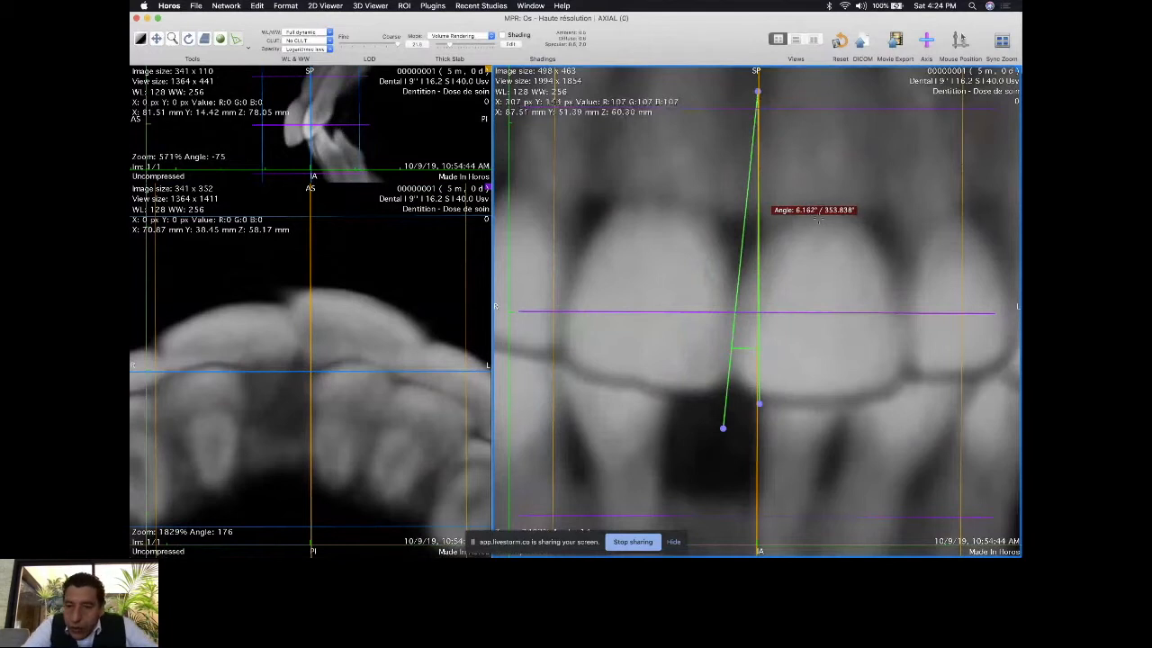
click(743, 348)
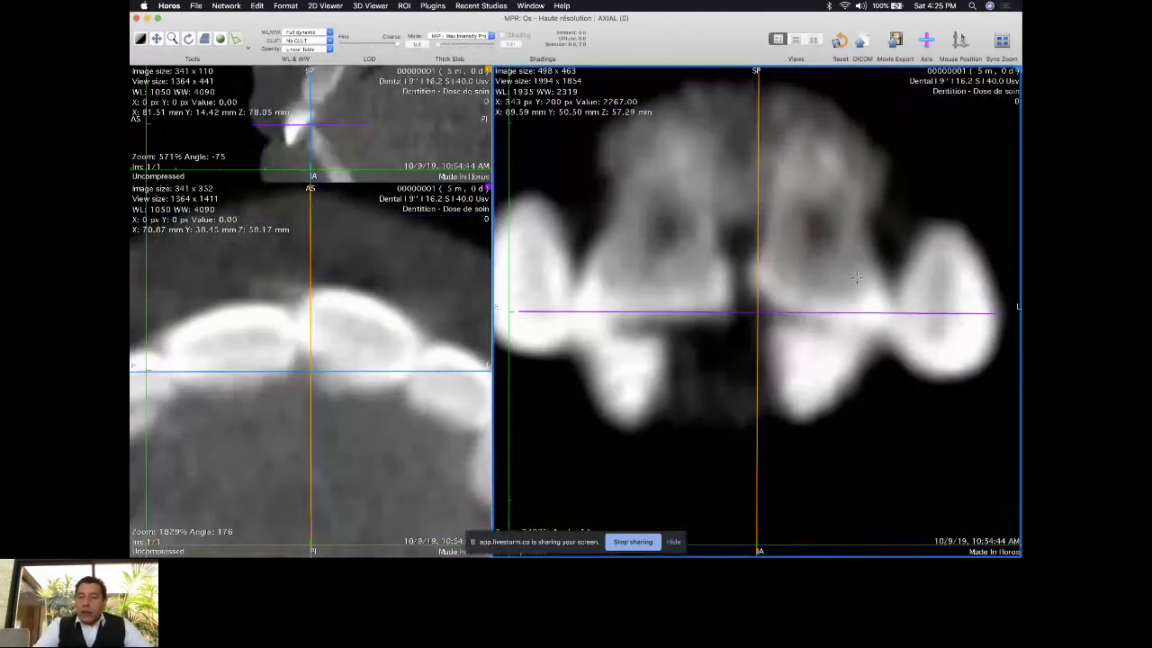
- Review the coronal incisor slices, zoom the three MPR views back out, and enlarge the sagittal pane
scroll(857, 278, down, 2)
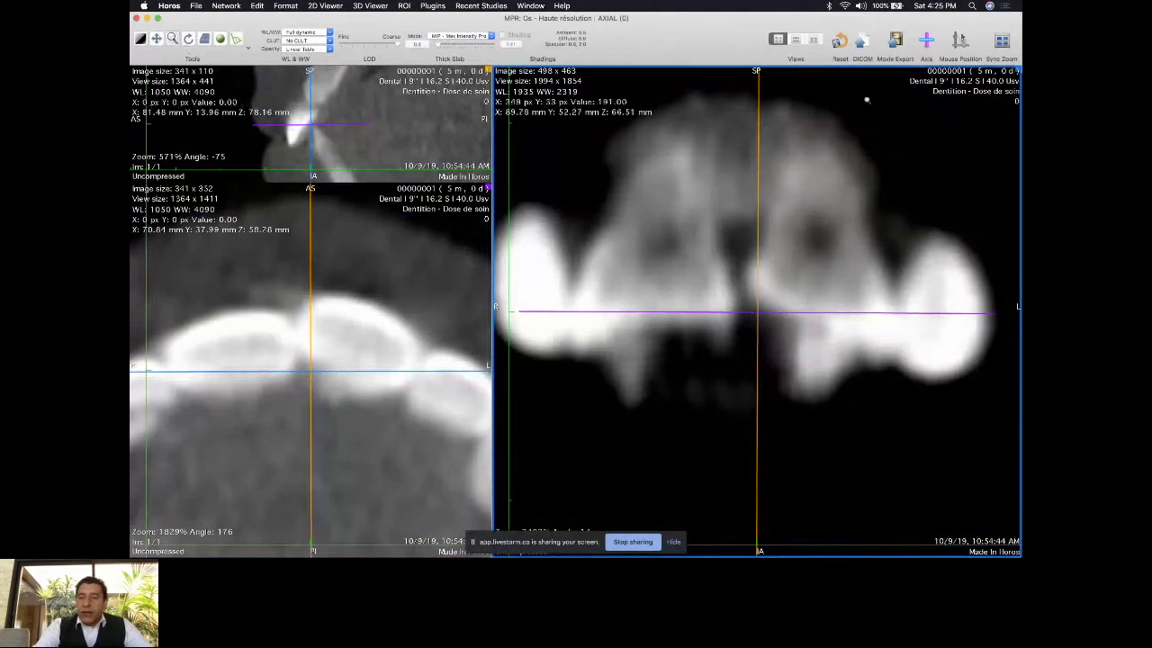
drag(867, 100, 862, 225)
drag(408, 129, 337, 247)
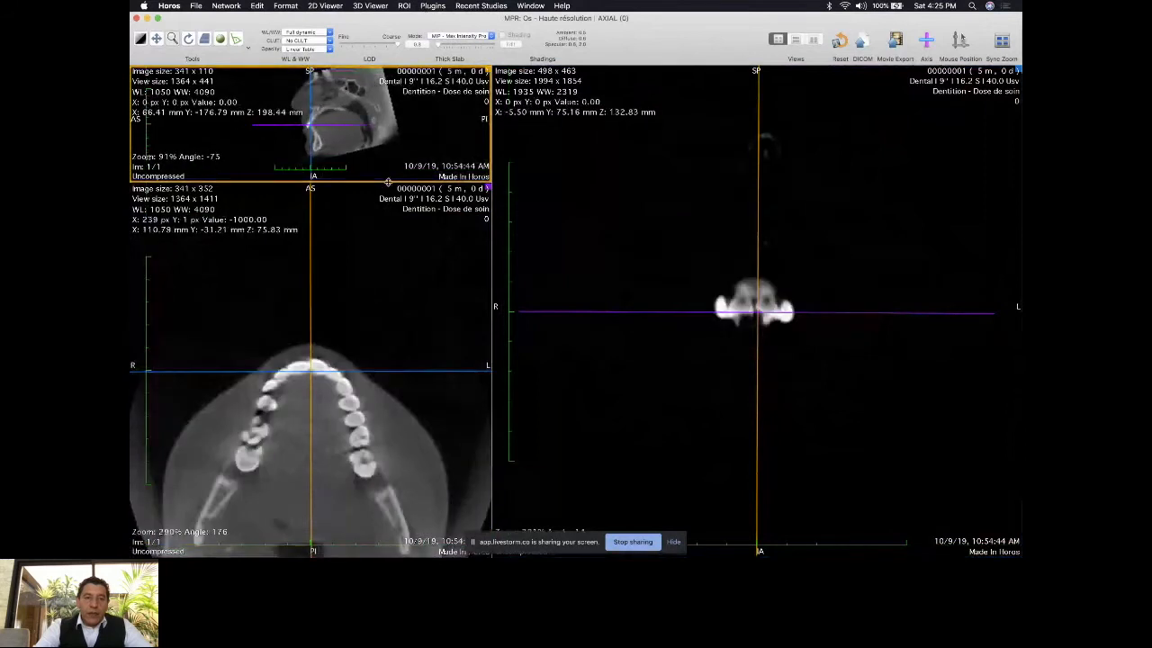
drag(388, 183, 387, 293)
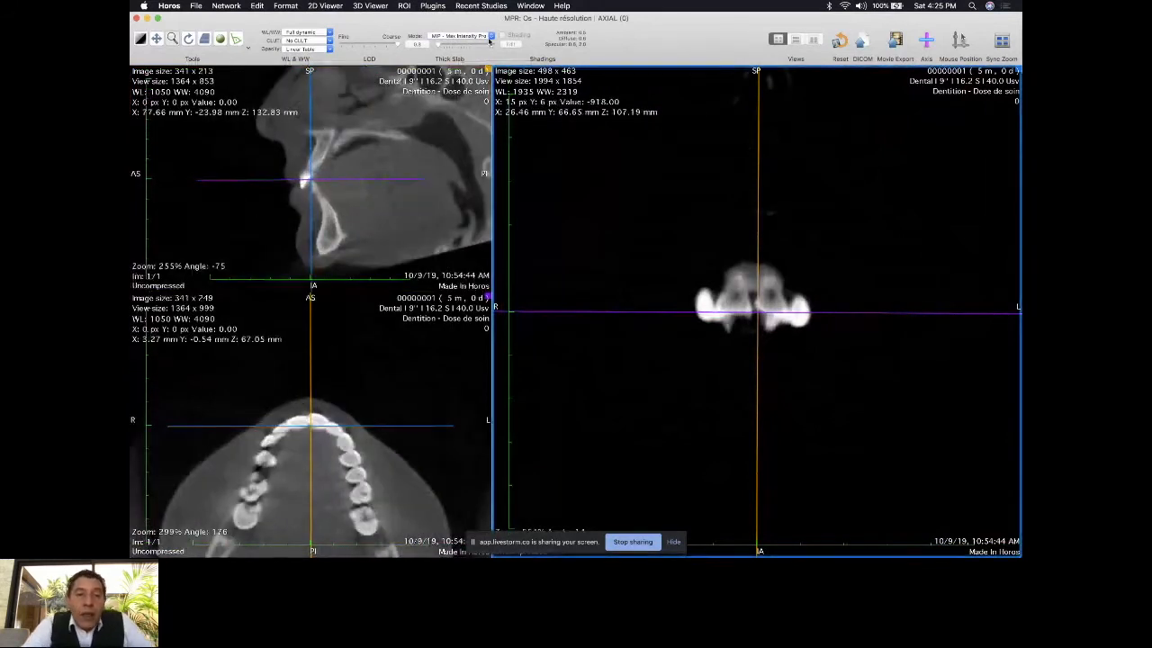
click(489, 36)
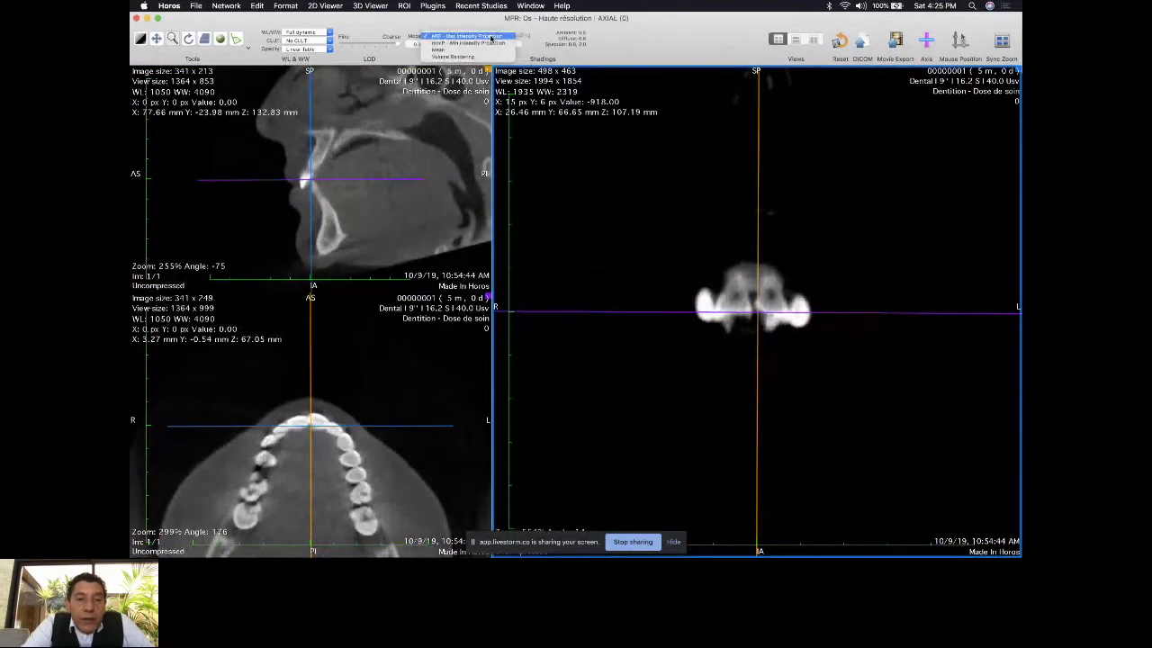
click(405, 26)
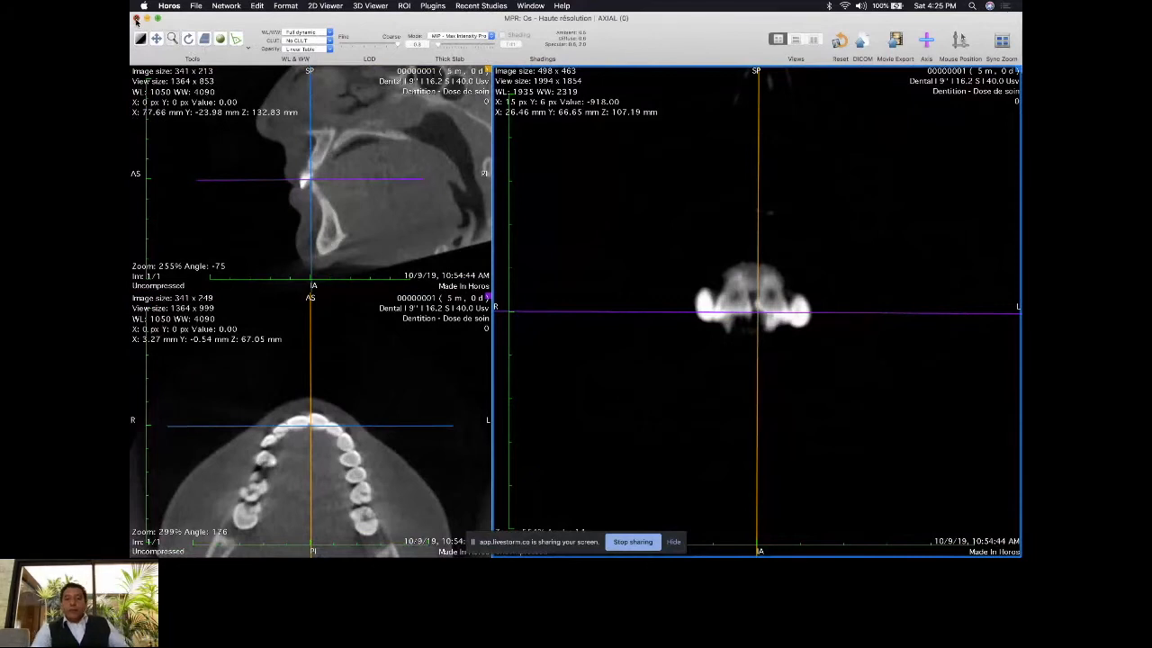
- Close the MPR window and open the dental series in 3D Curved-MPR
click(135, 18)
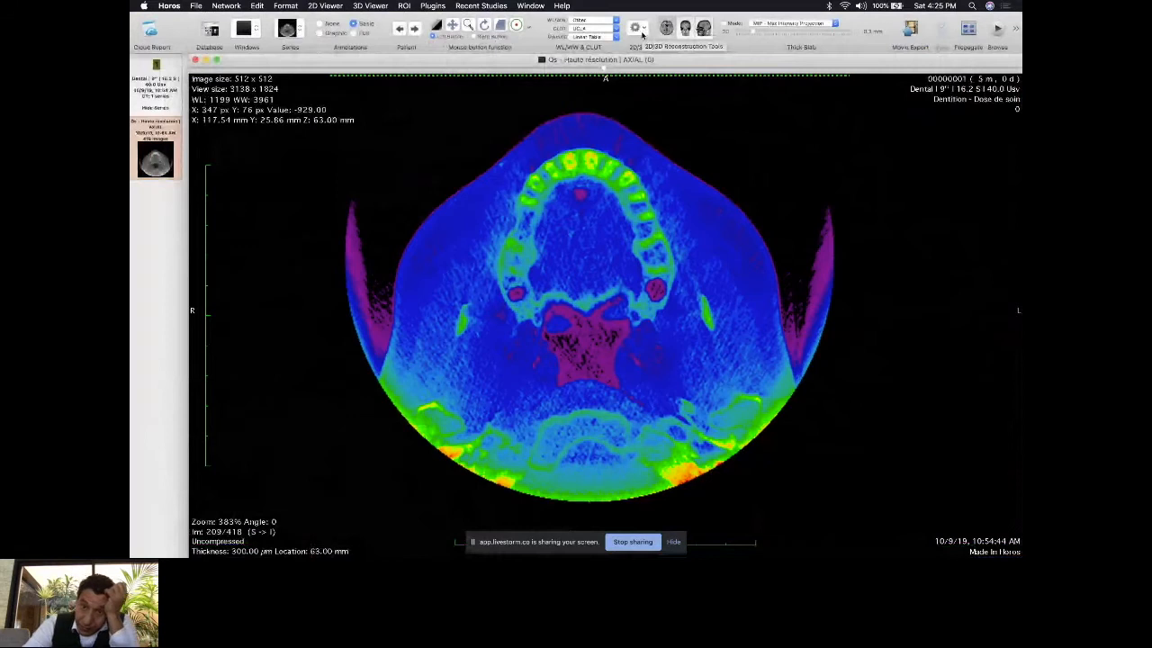
click(637, 29)
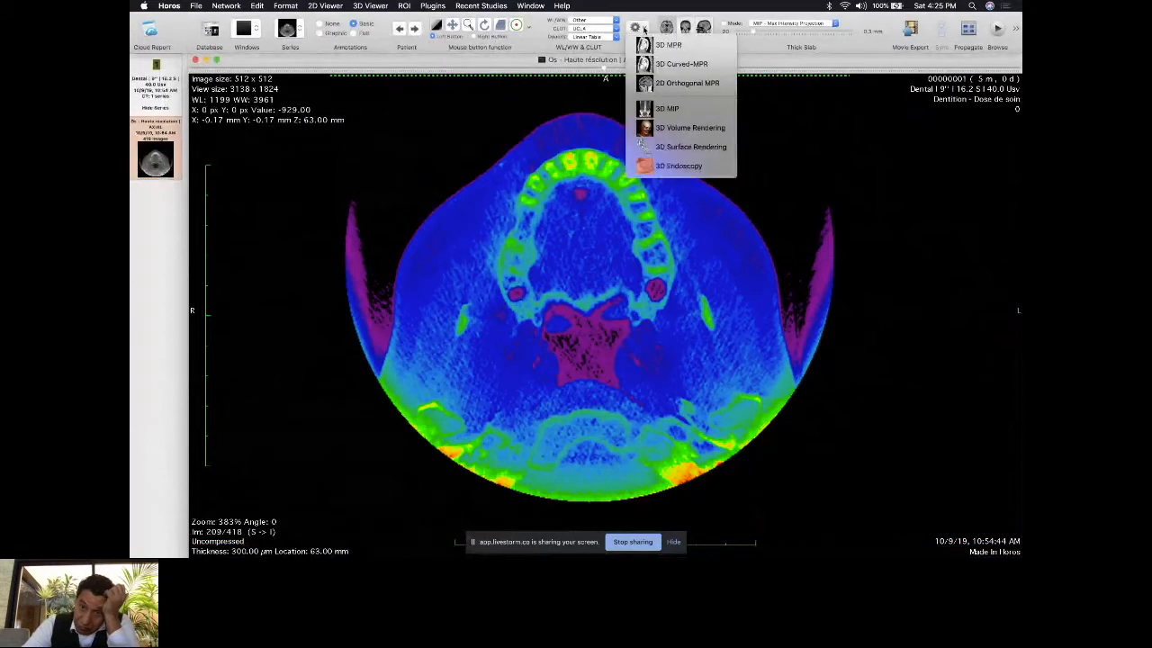
click(711, 68)
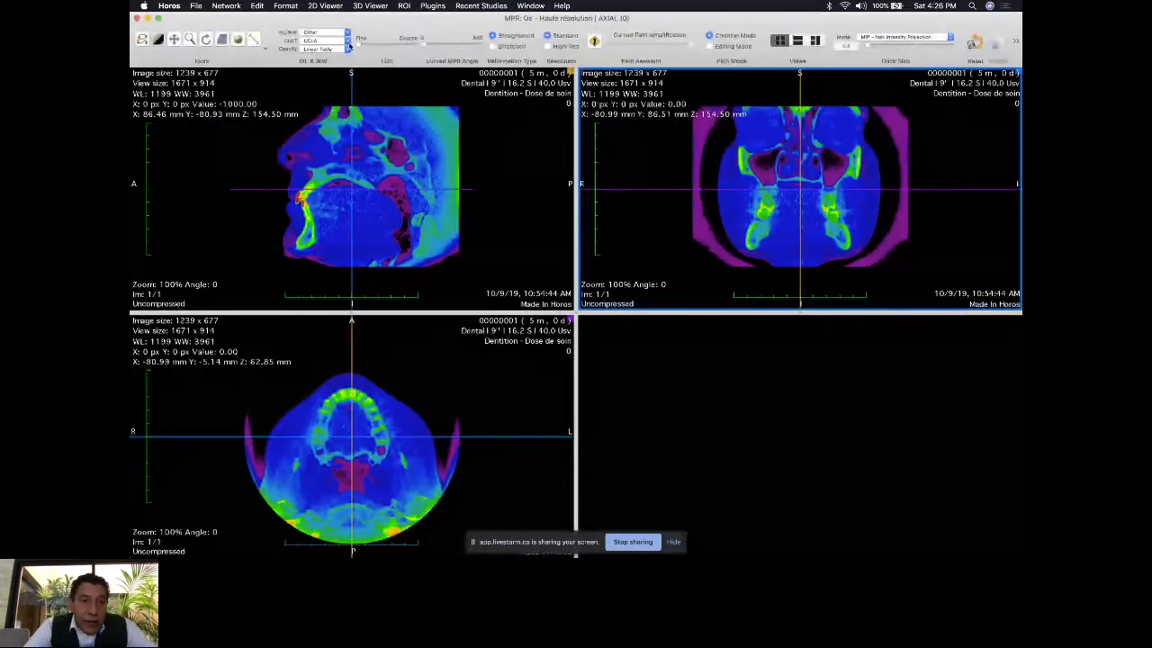
- Set the colour table to No CLUT and lower the axial plane to the level of the tooth crowns in the sagittal view
click(335, 41)
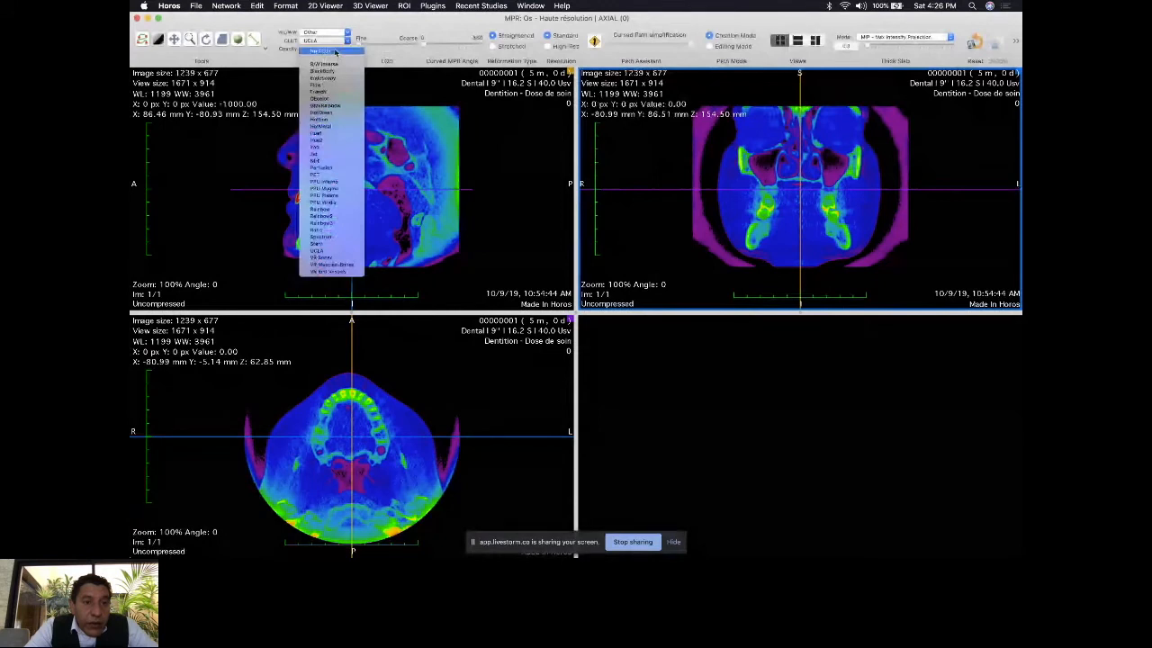
click(335, 52)
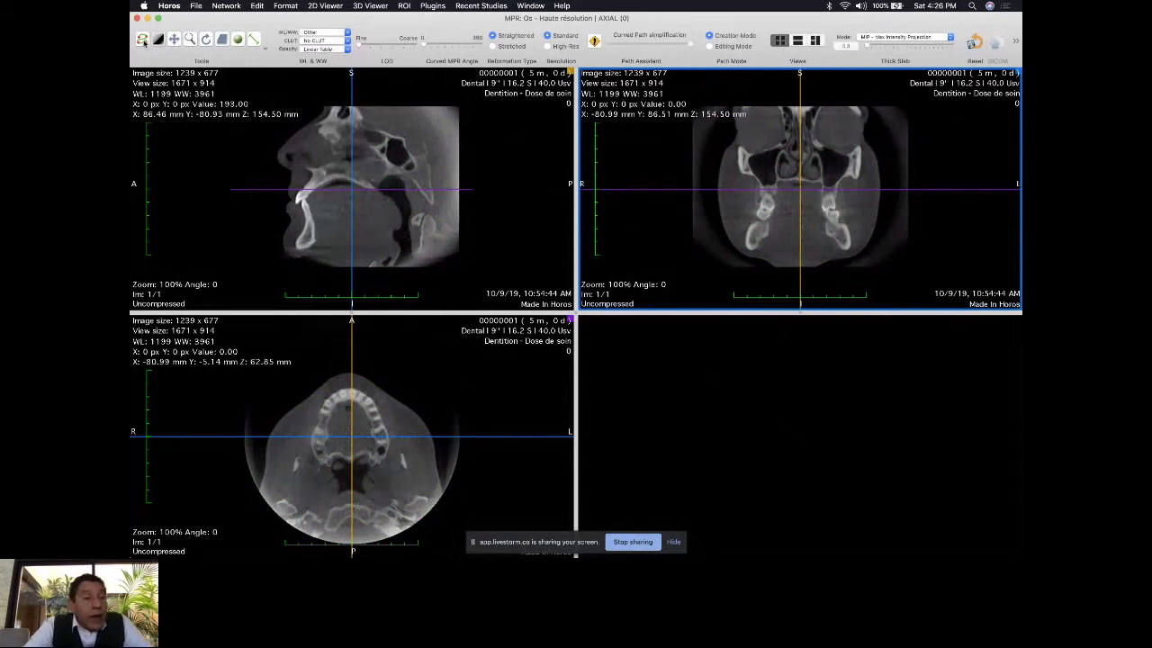
click(351, 194)
drag(352, 194, 352, 201)
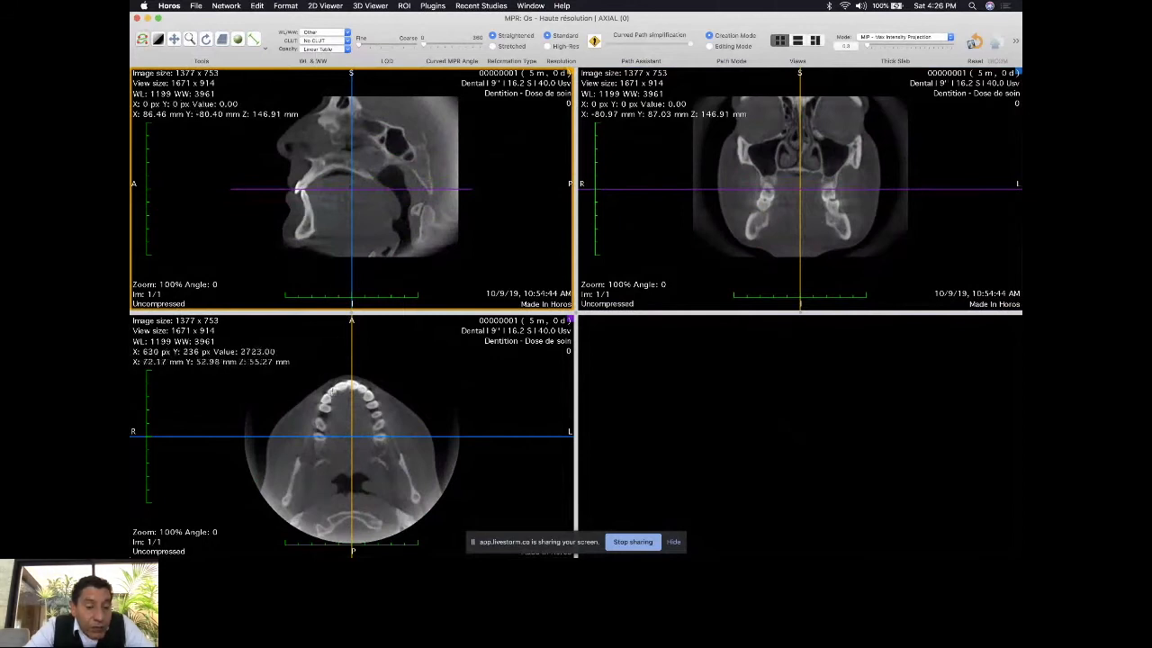
- Trace the curved path in the axial view from the right mandibular ramus around the dental arch to the left ramus
click(289, 514)
click(378, 387)
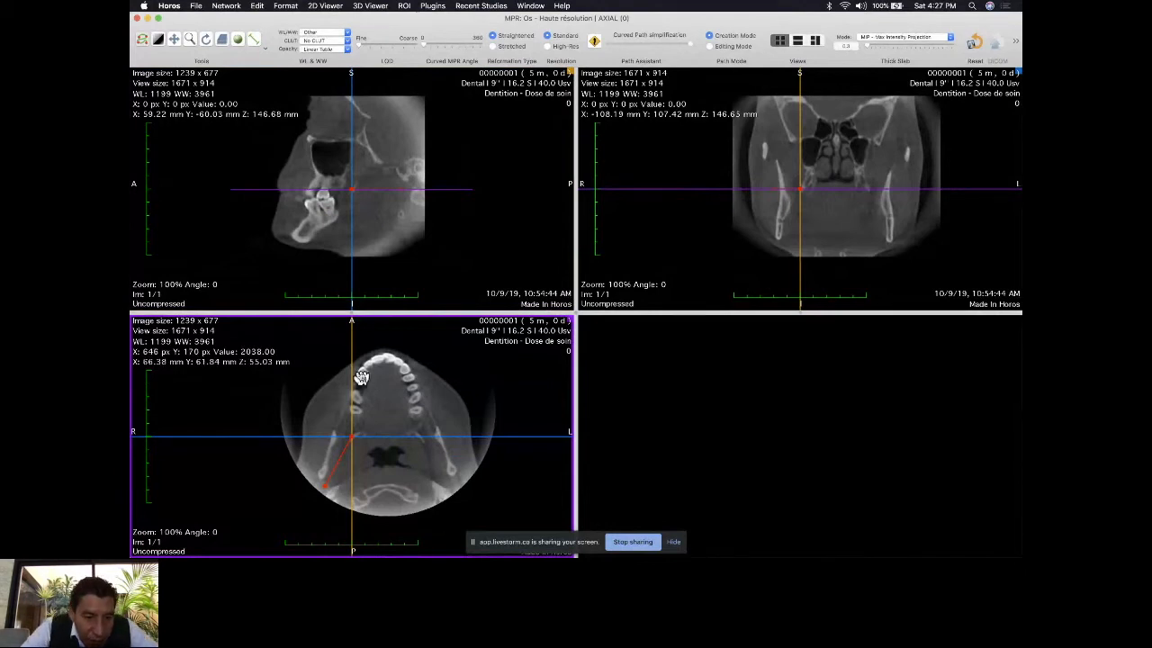
click(361, 378)
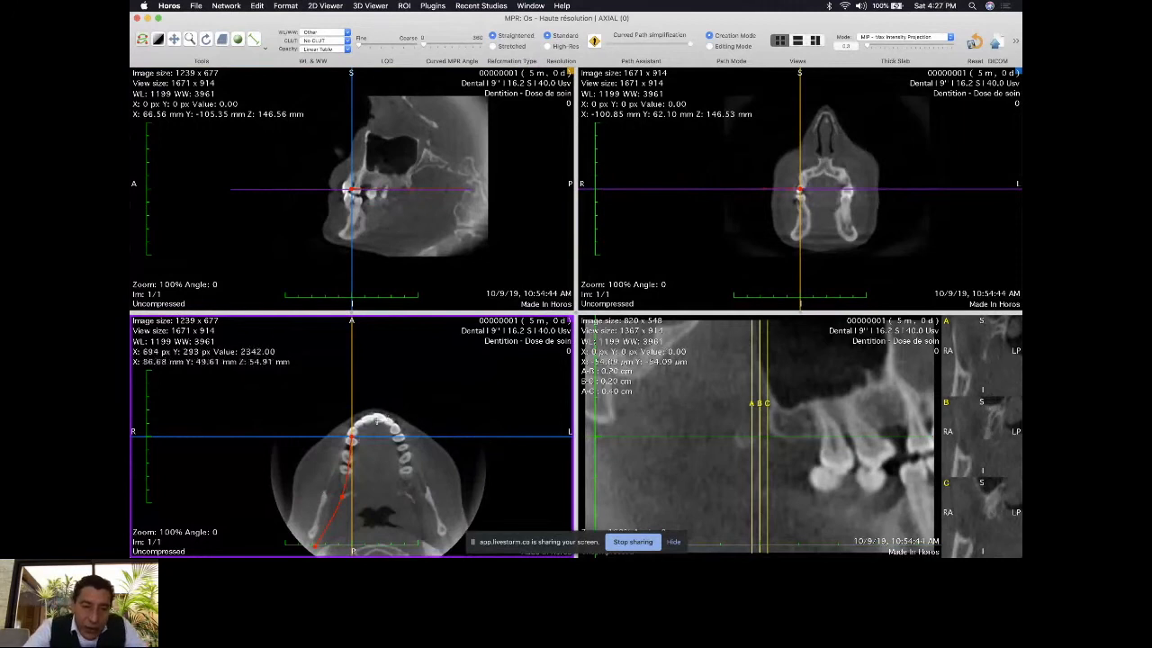
drag(377, 420, 380, 495)
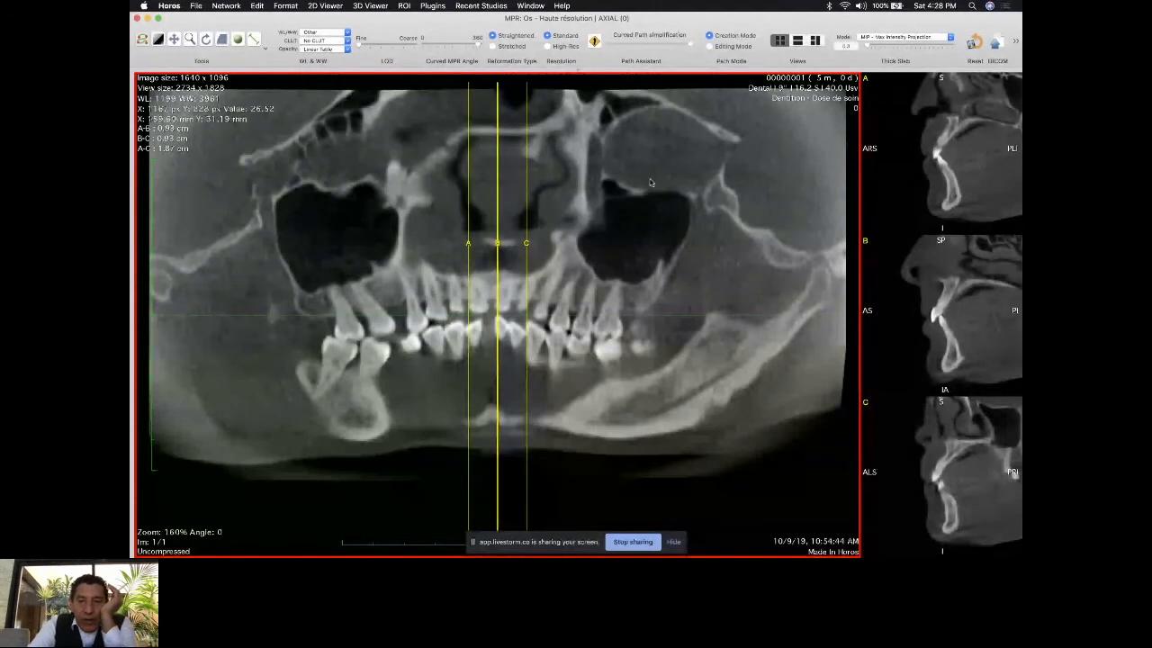
- Examine cross-sections A, B and C in turn and step through the depth of the panoramic reconstruction
click(962, 108)
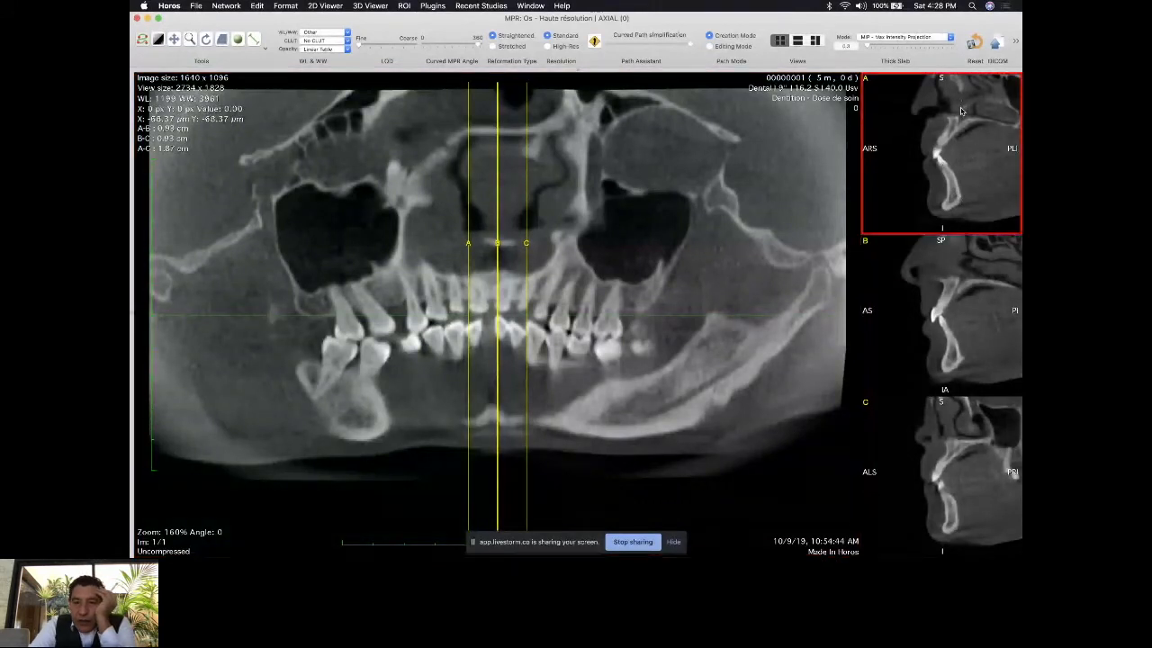
click(951, 292)
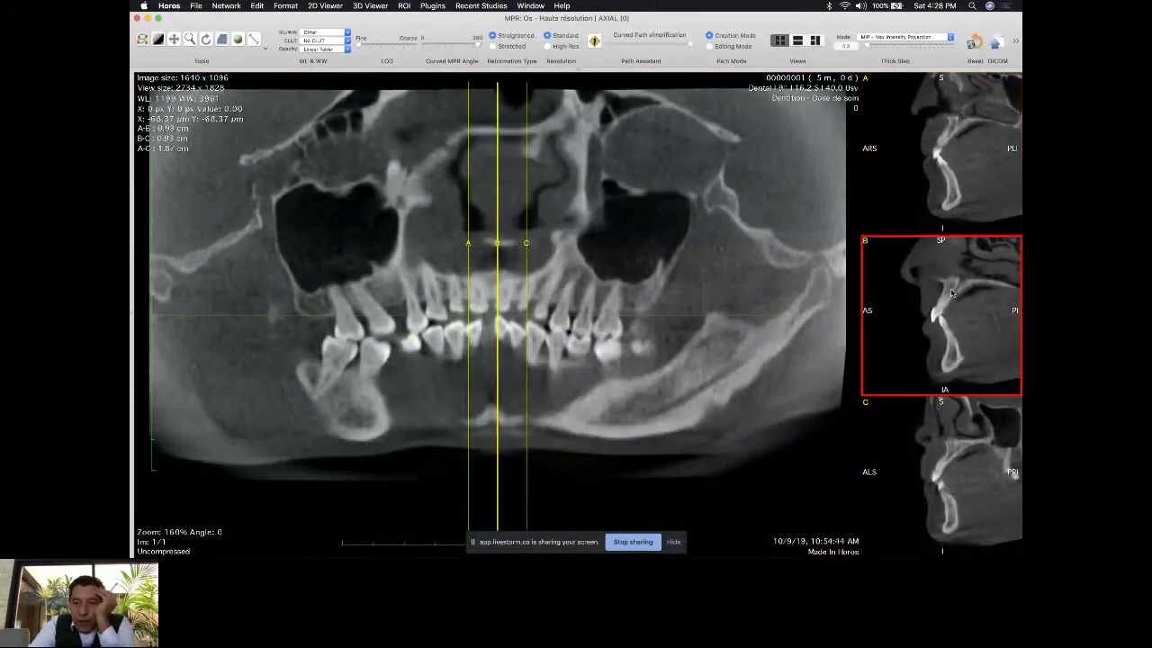
click(946, 464)
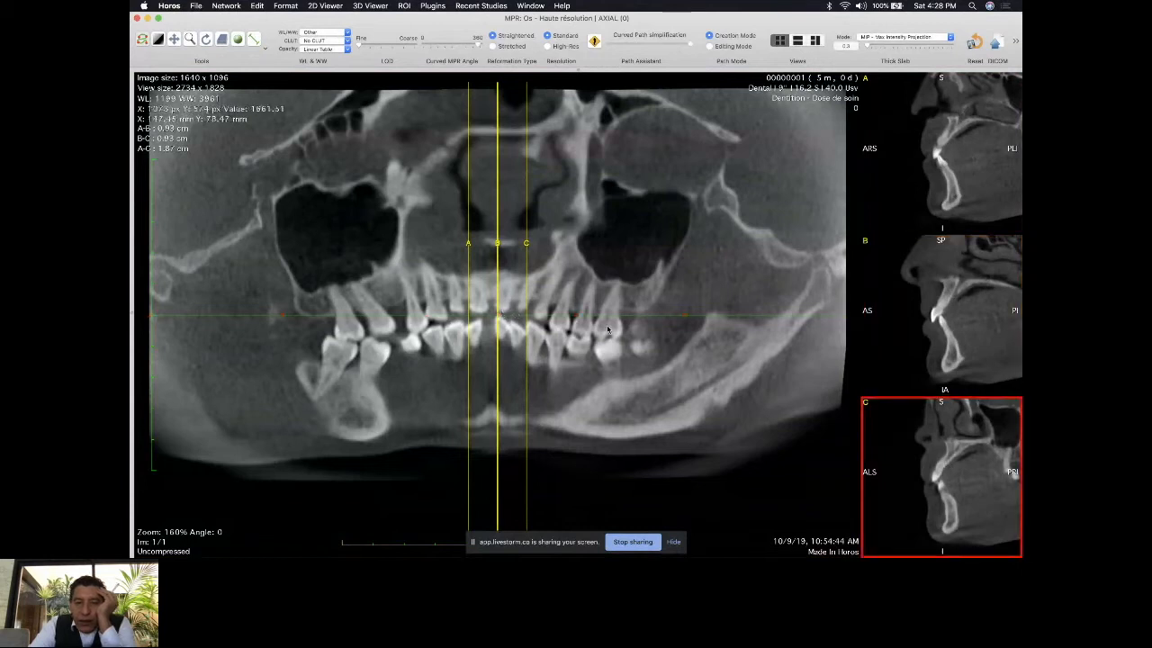
scroll(607, 330, down, 3)
scroll(607, 330, up, 3)
scroll(607, 330, down, 3)
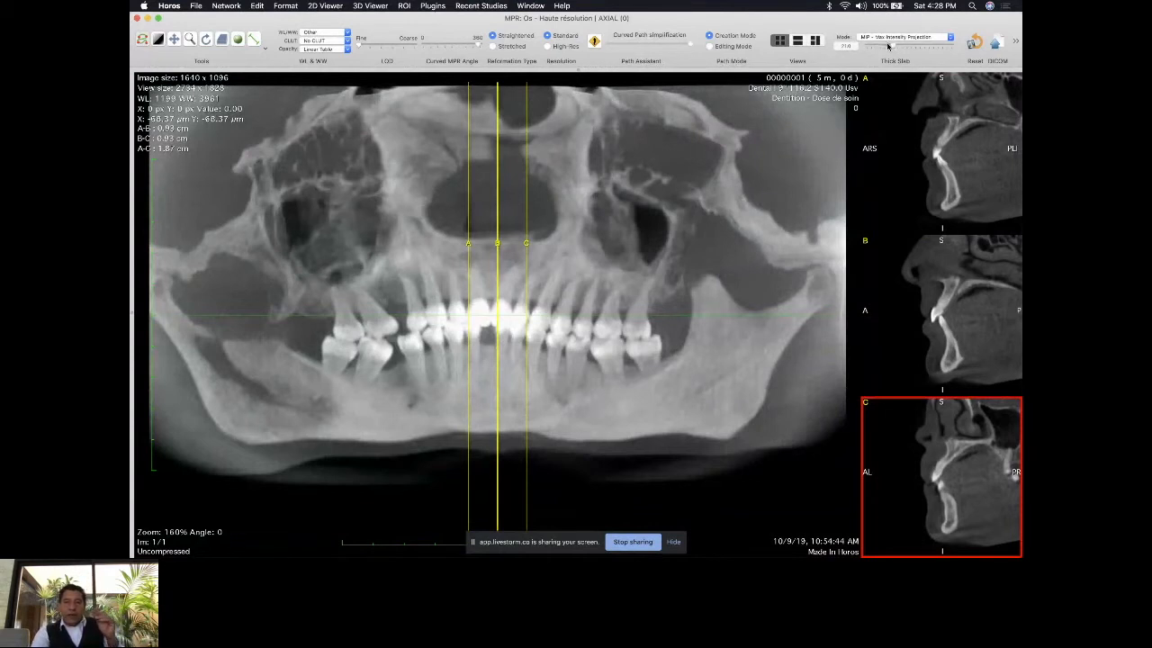
- Set the thick slab of the panoramic reconstruction to 15 mm and its projection mode to Mean
double_click(854, 46)
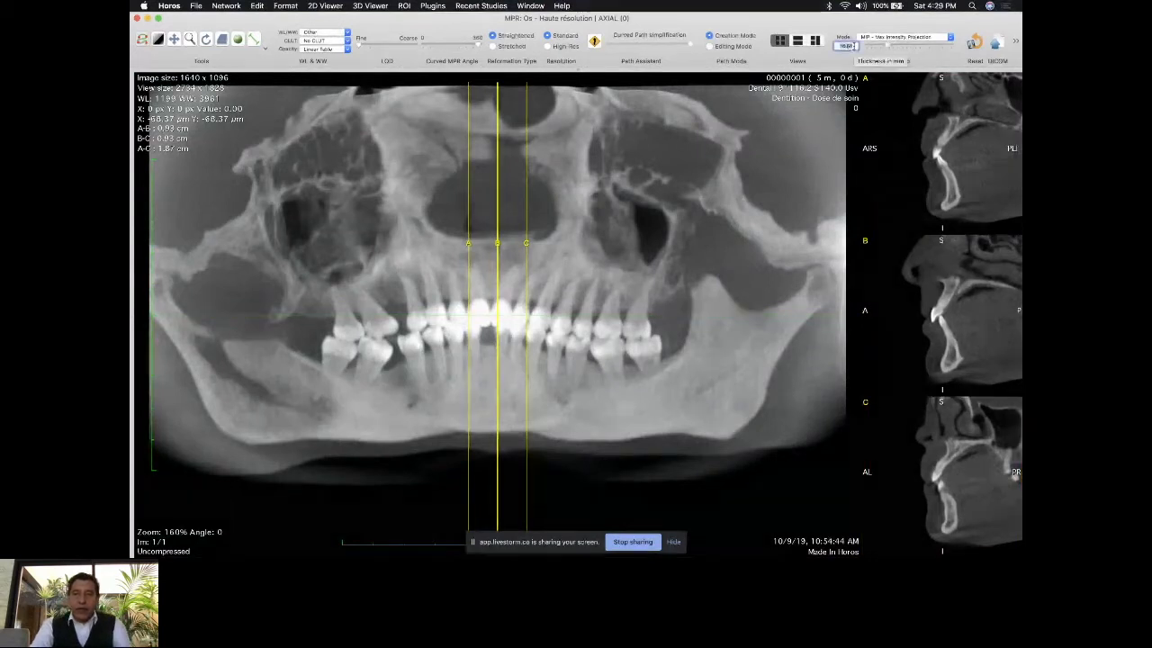
text(15)
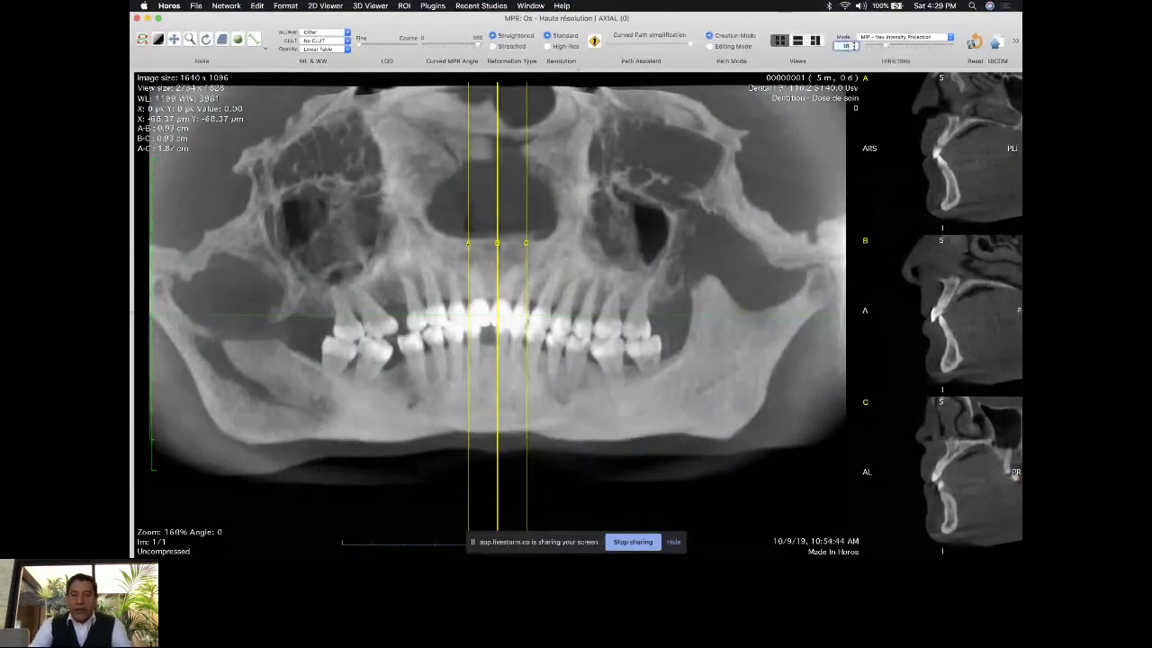
key(Return)
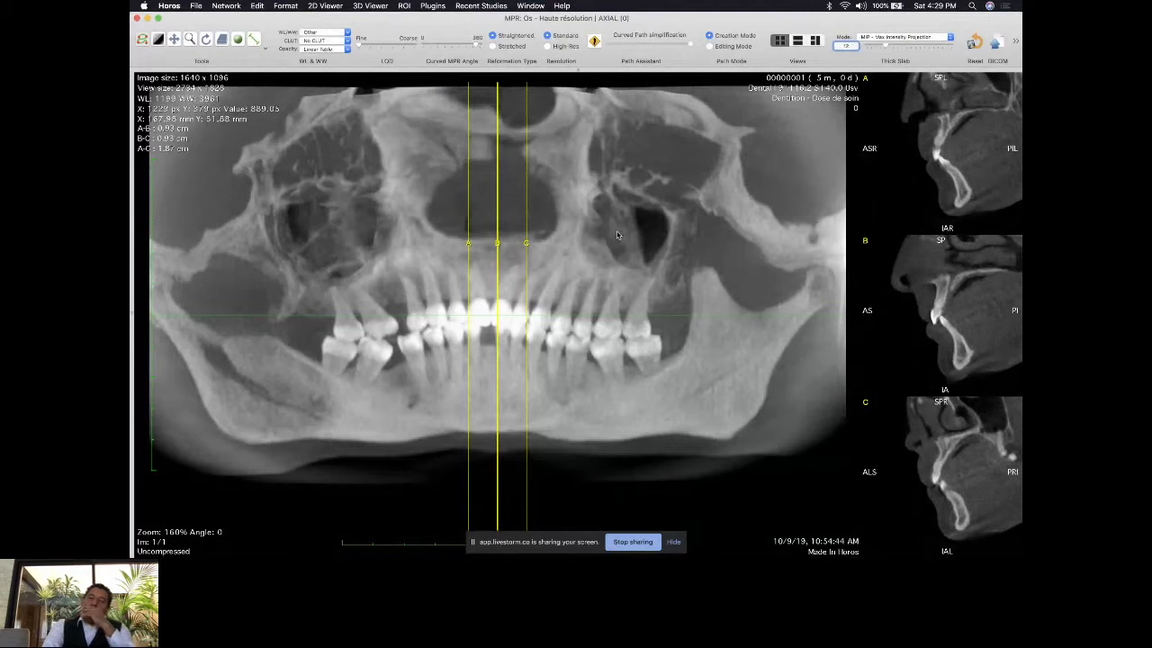
scroll(618, 235, down, 3)
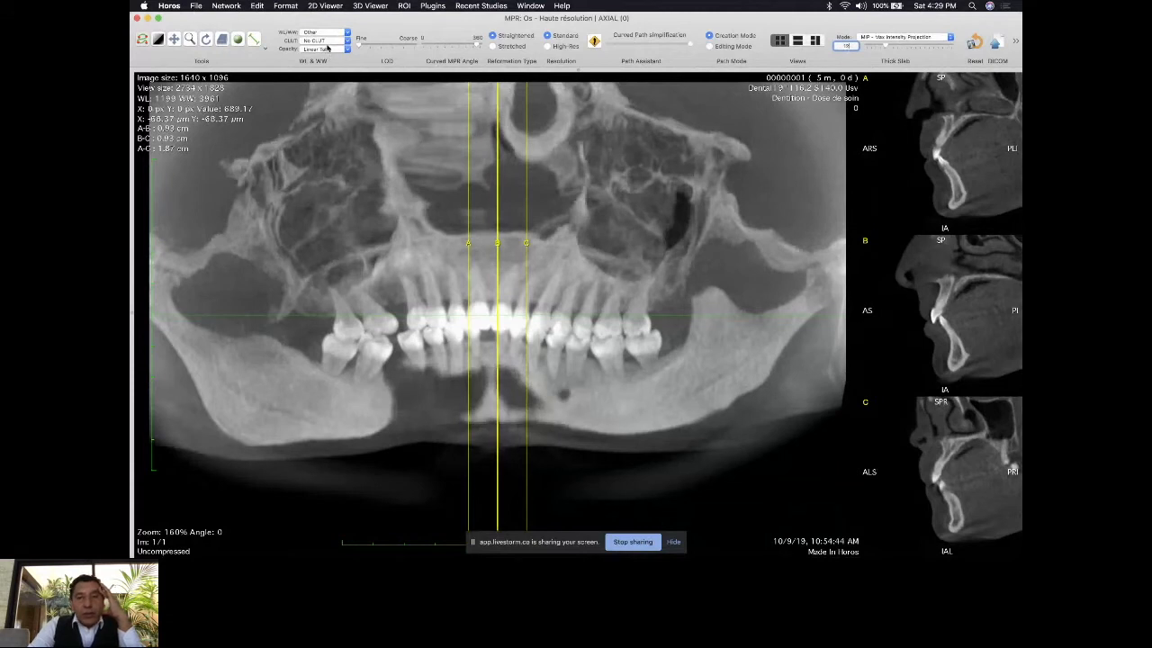
click(949, 37)
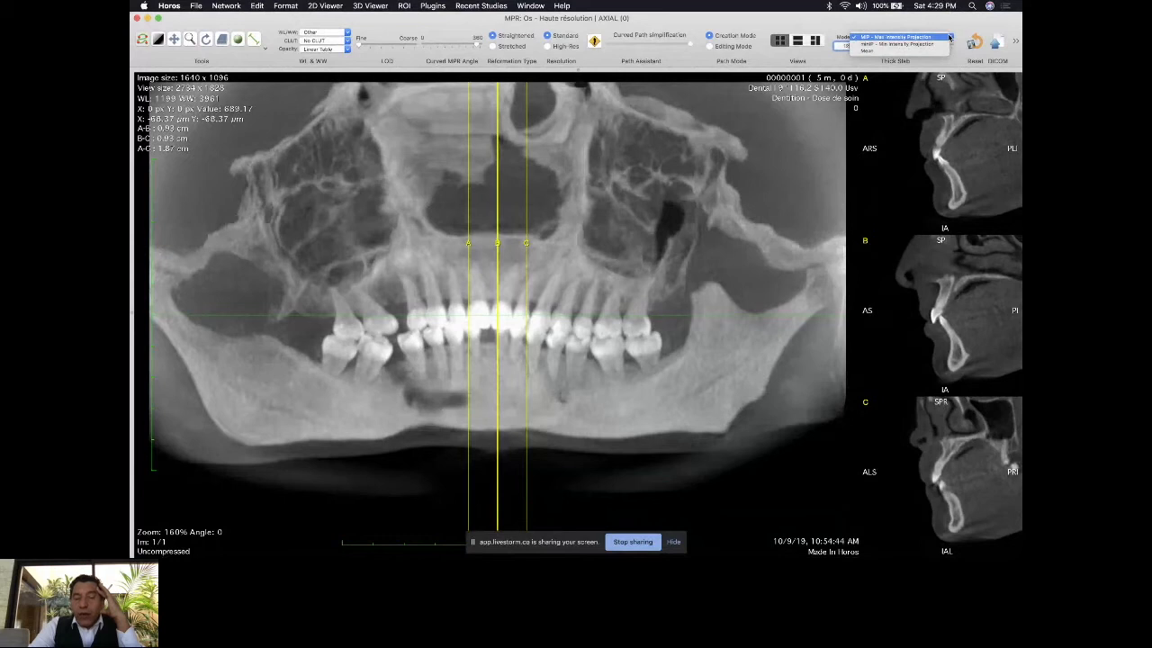
click(866, 51)
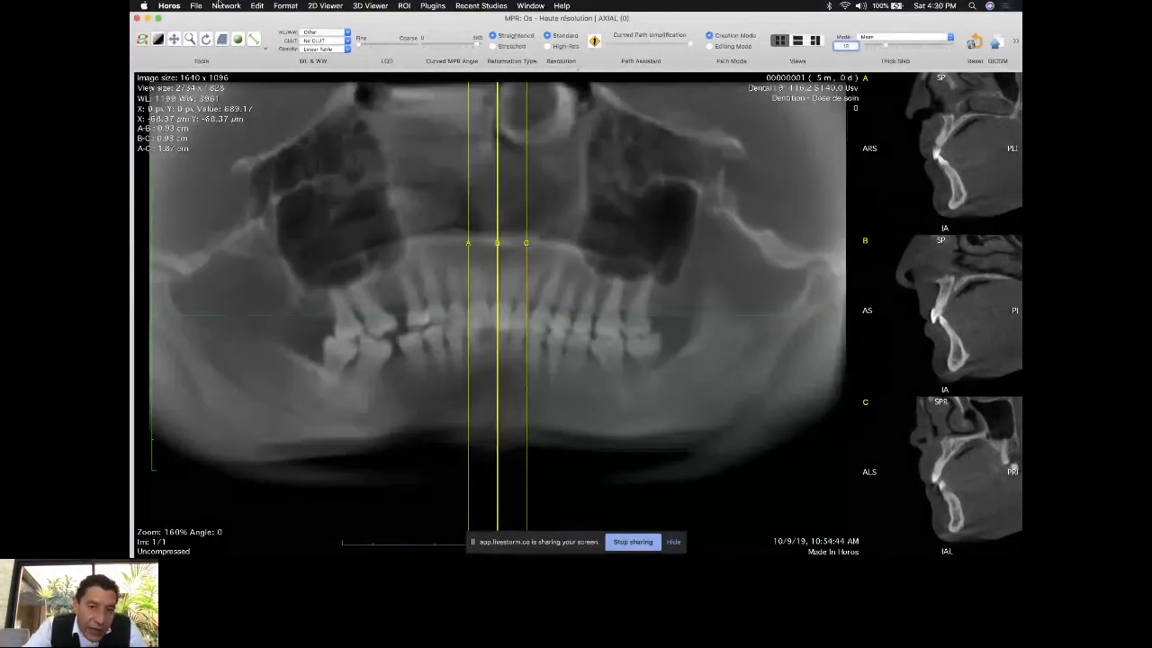
- Adjust the panoramic image's contrast to about WL 895 and WW 3007
click(604, 171)
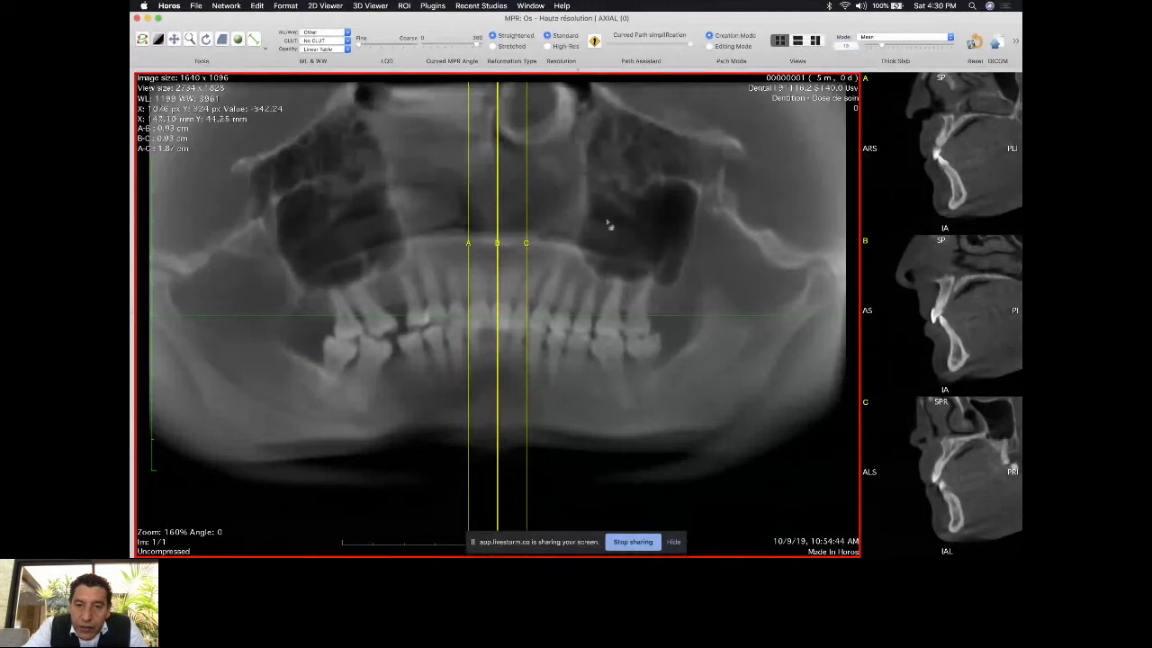
mouse_move(608, 221)
mouse_down()
mouse_move(593, 219)
mouse_move(622, 225)
mouse_move(621, 238)
mouse_up()
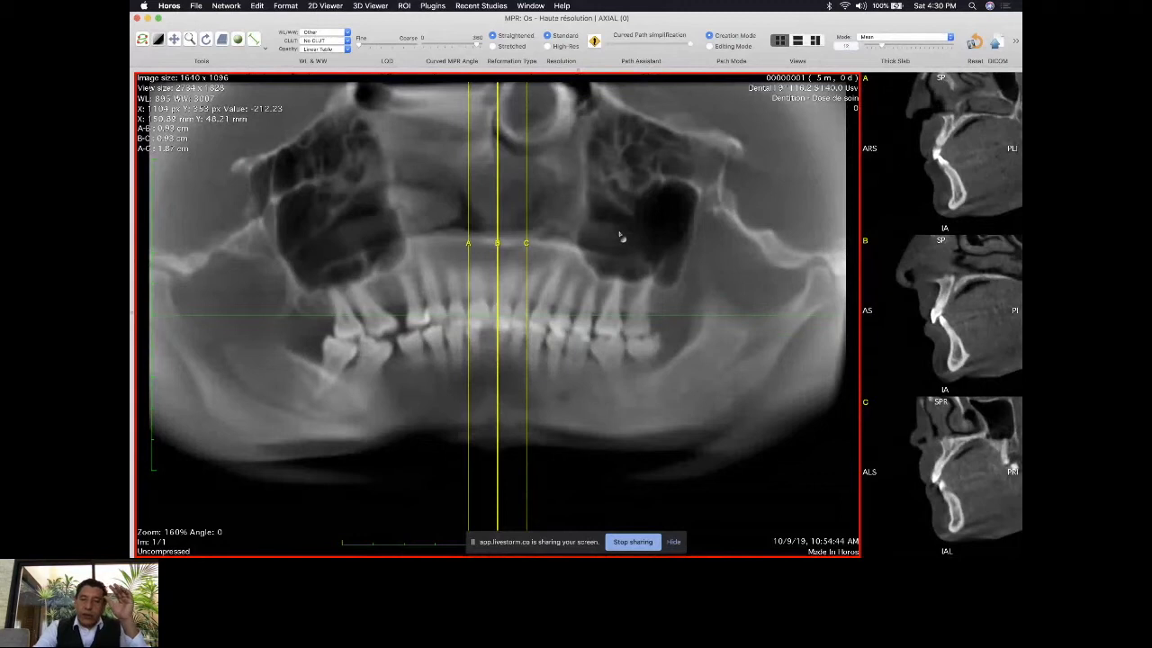
click(376, 5)
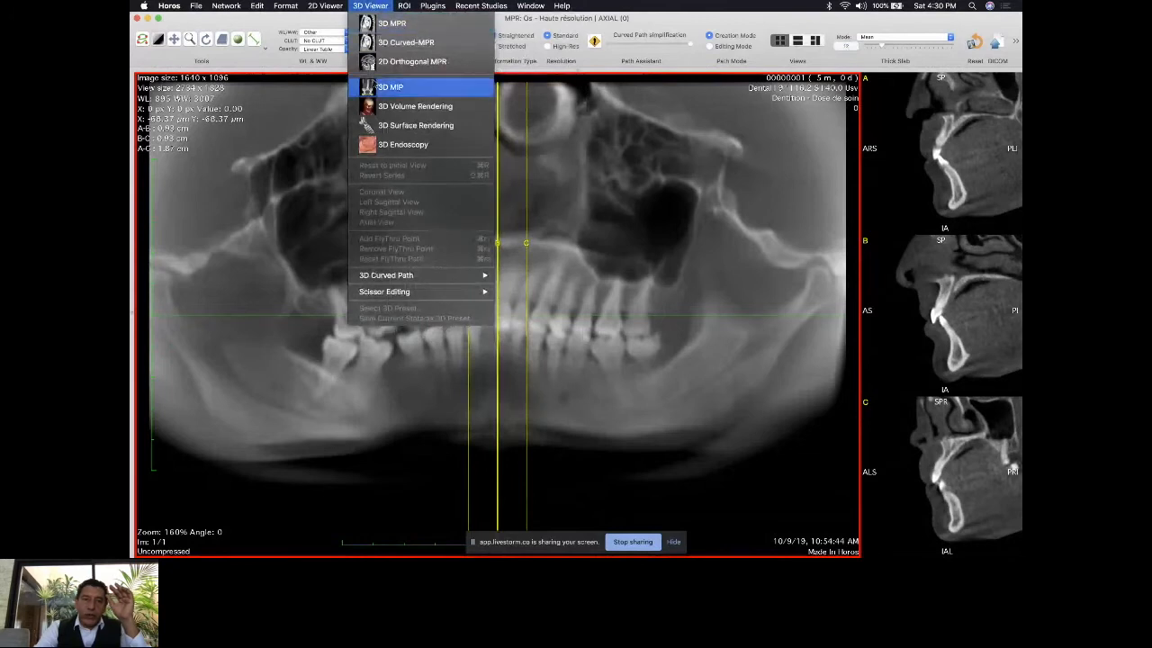
mouse_move(325, 5)
mouse_move(379, 447)
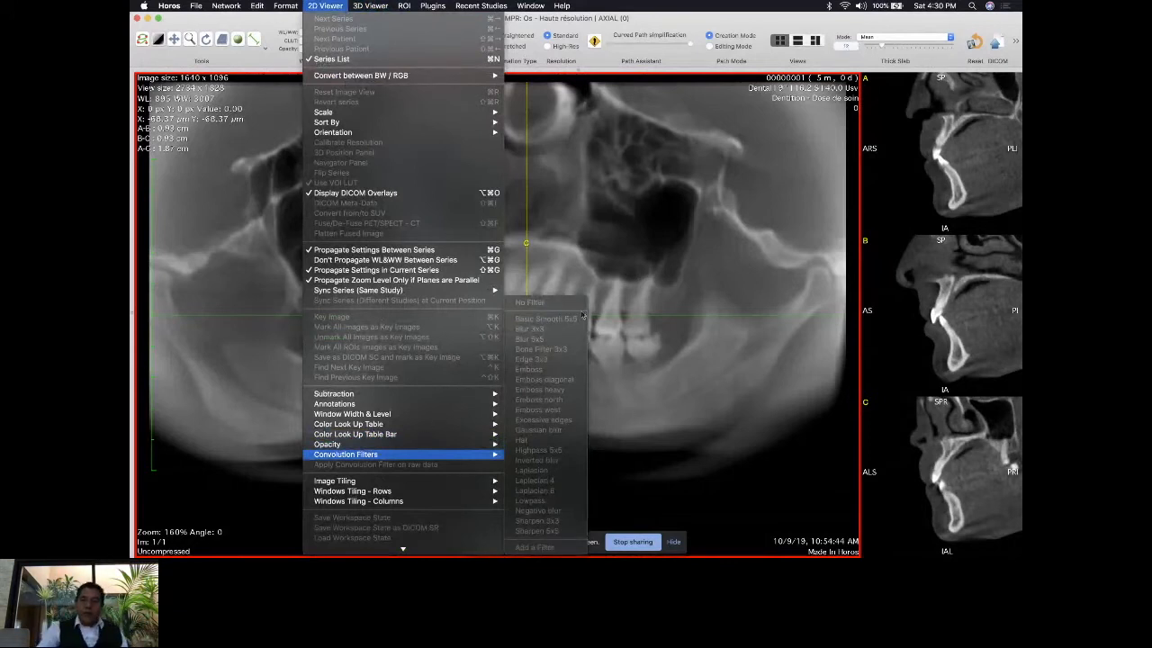
click(643, 222)
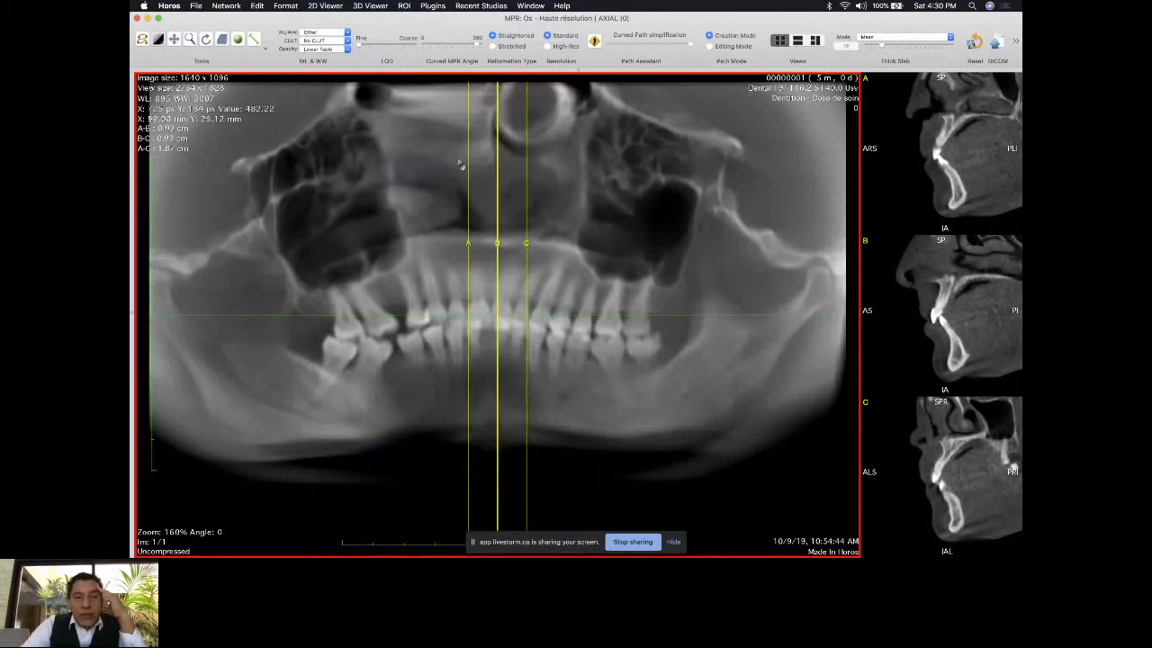
- Try the B/W Inverse colour table on the panoramic reconstruction, and return it to No CLUT
click(348, 41)
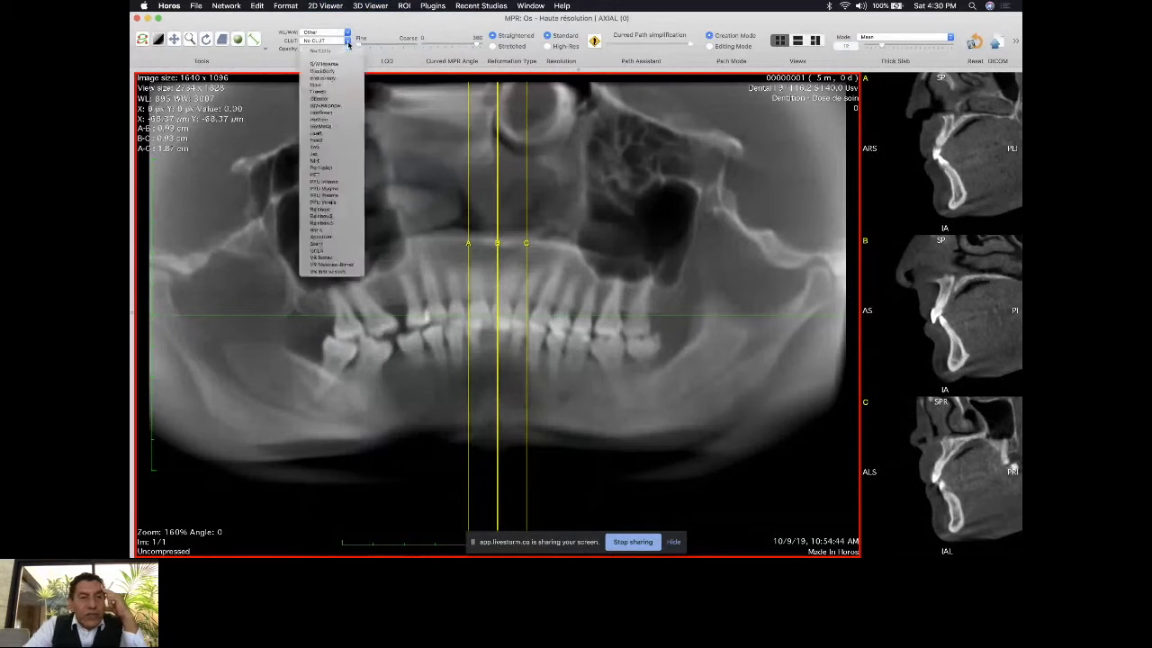
click(326, 64)
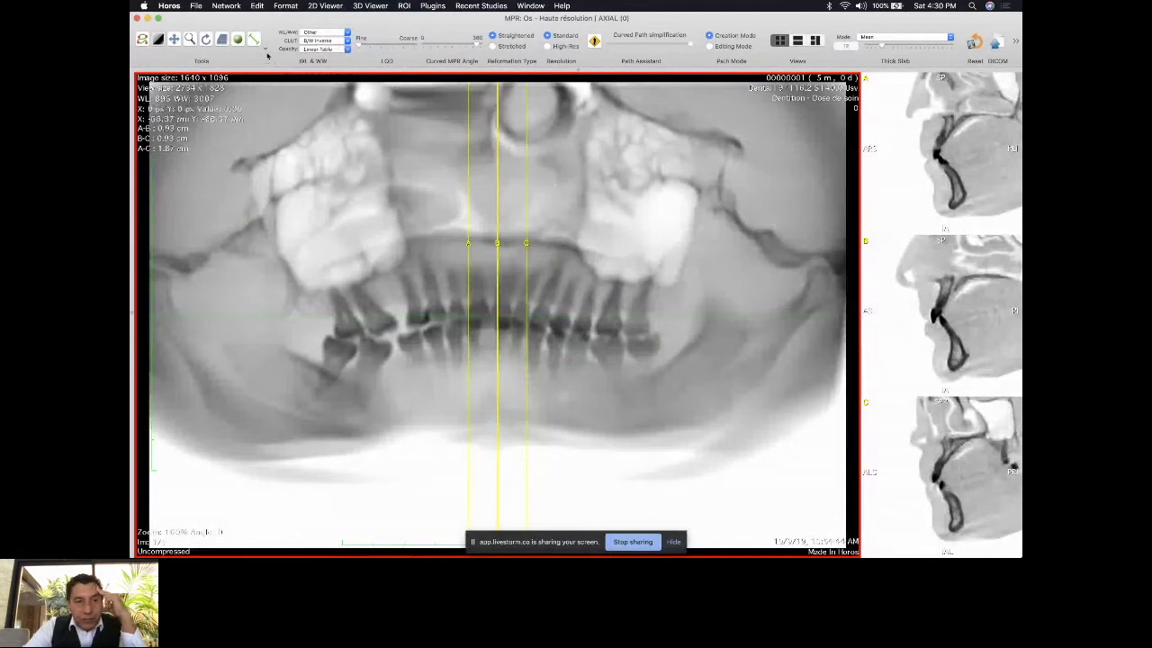
click(347, 40)
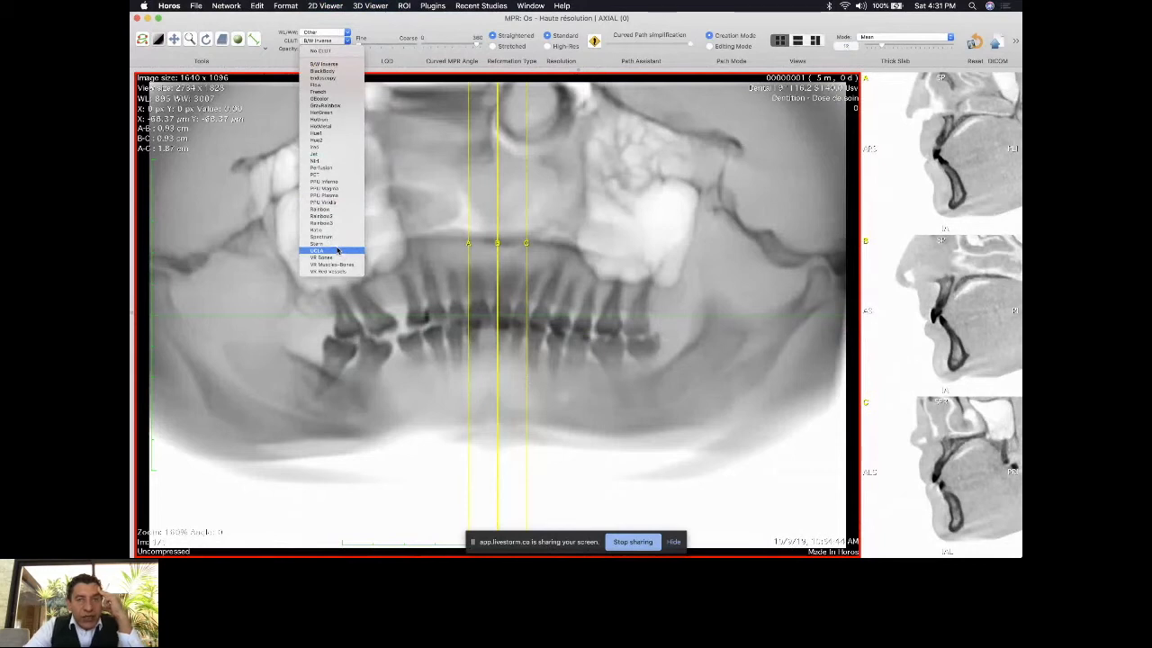
click(322, 50)
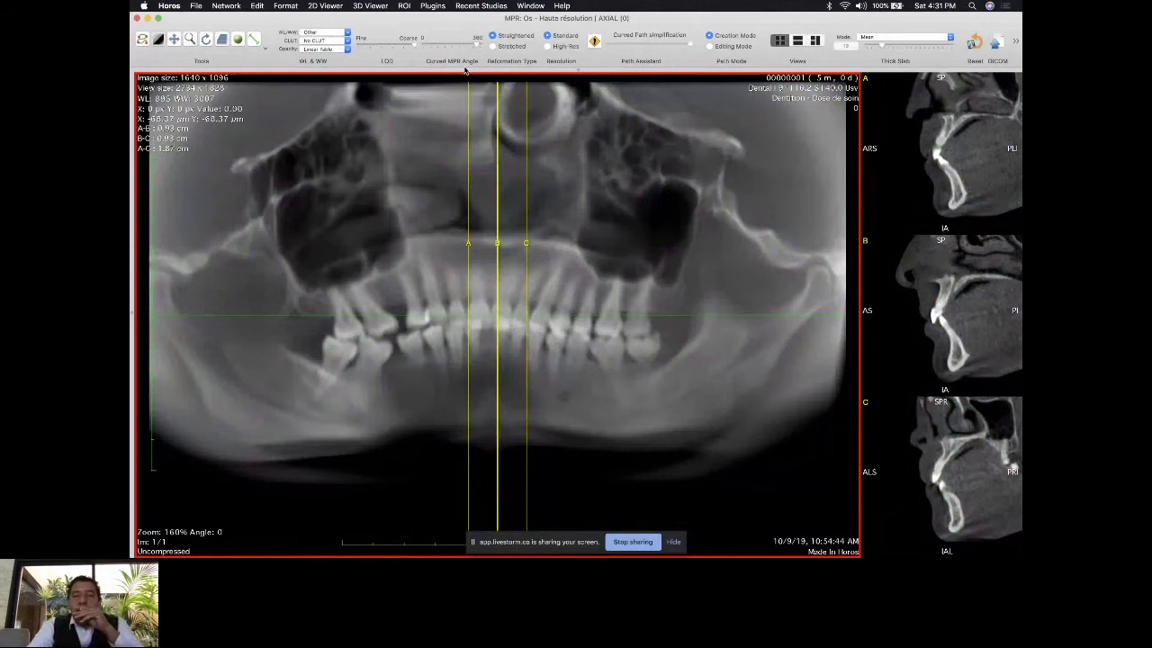
- Set the resolution to High-Res, and in the multi-view layout centre the axial view on the curve at the left posterior teeth
click(546, 47)
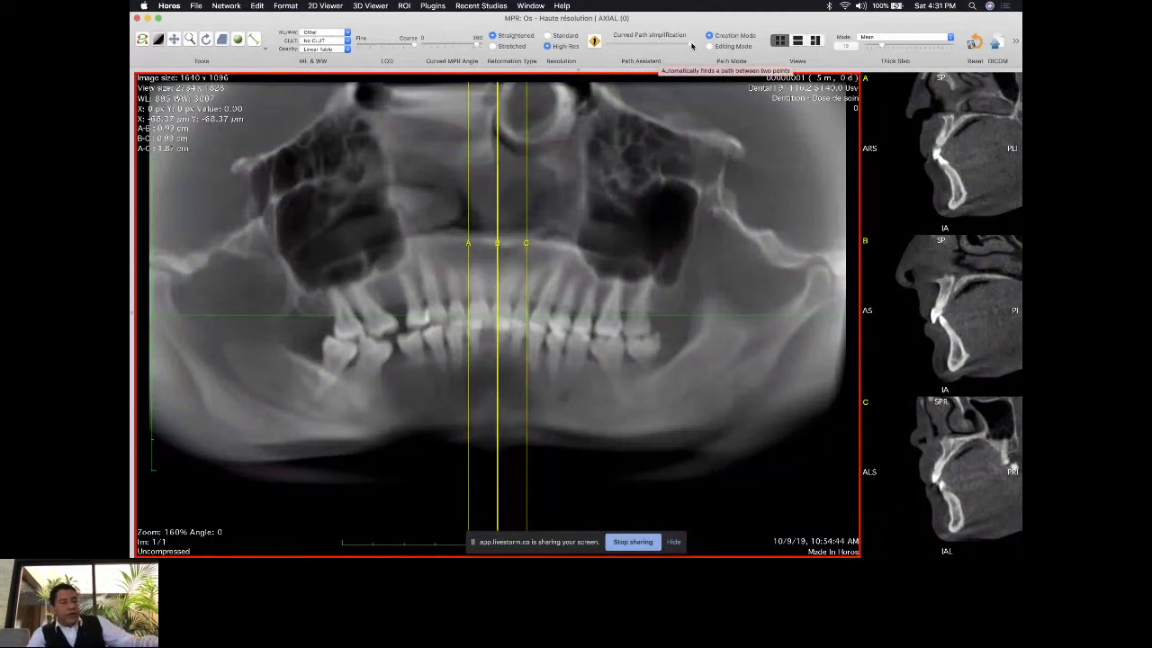
click(779, 42)
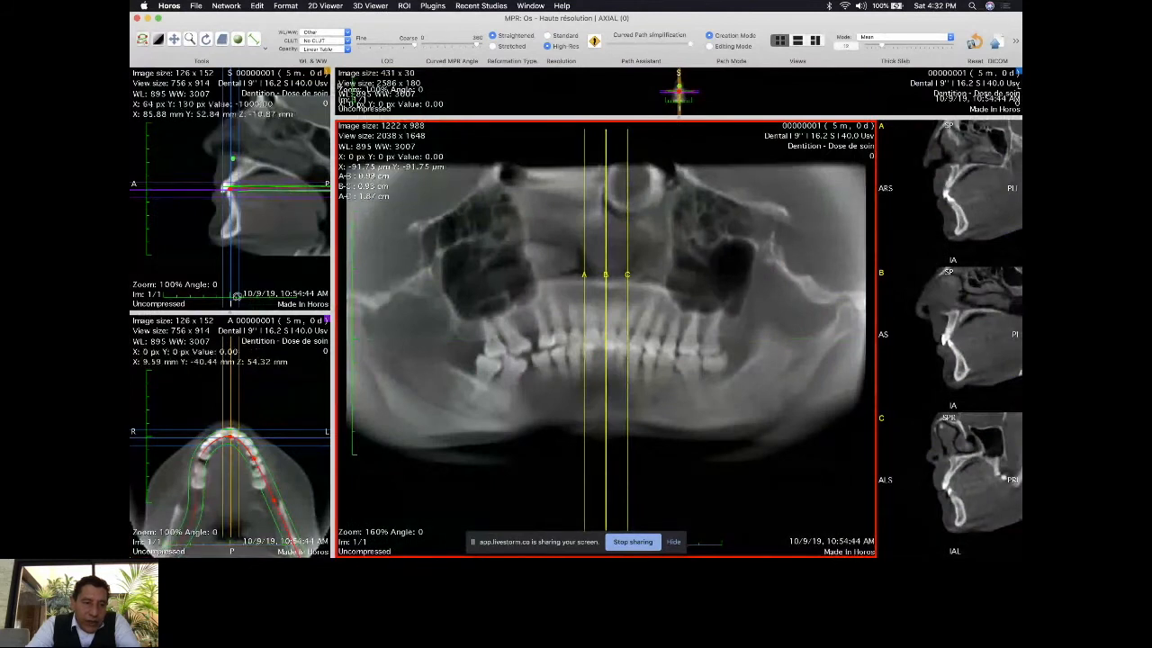
click(255, 459)
drag(268, 454, 255, 466)
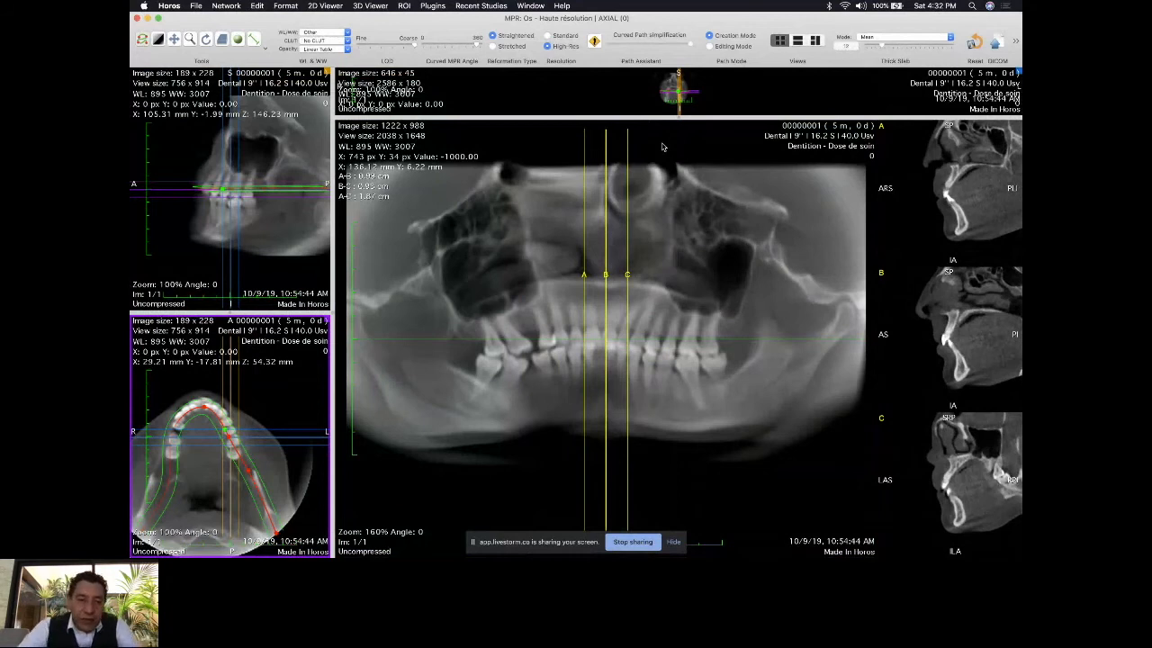
- Switch to the webinar page in Chrome to check the chat, and return to Horos
key(super+Tab)
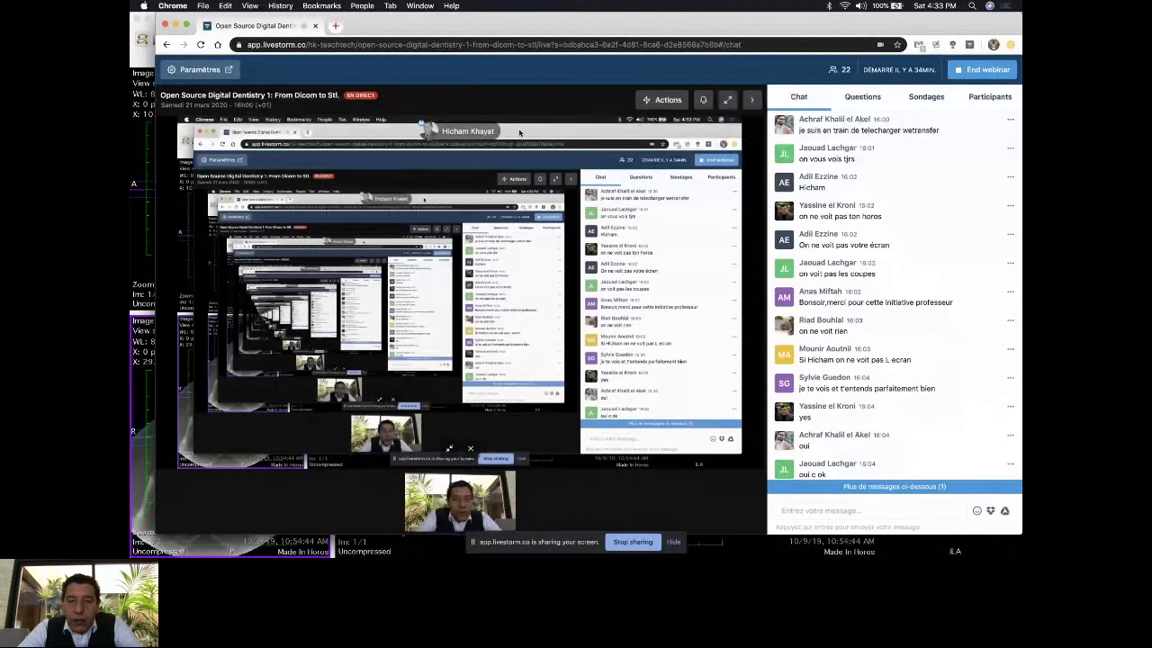
key(super+Tab)
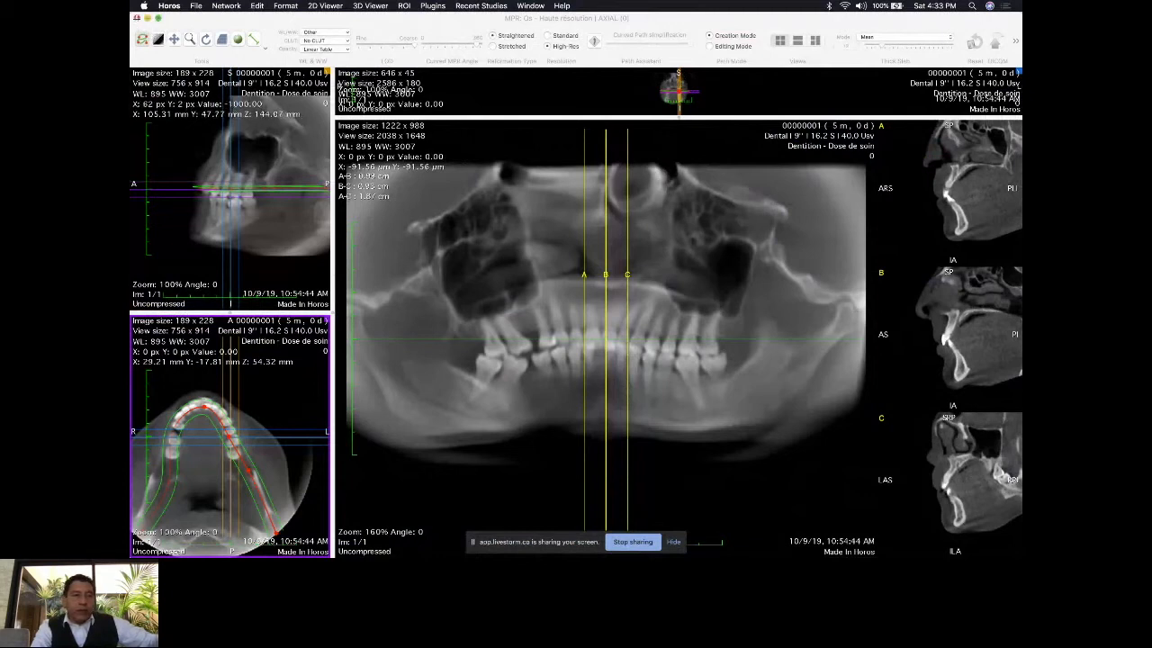
- Close the Curved-MPR window and open the dental series in 2D Orthogonal MPR
click(137, 18)
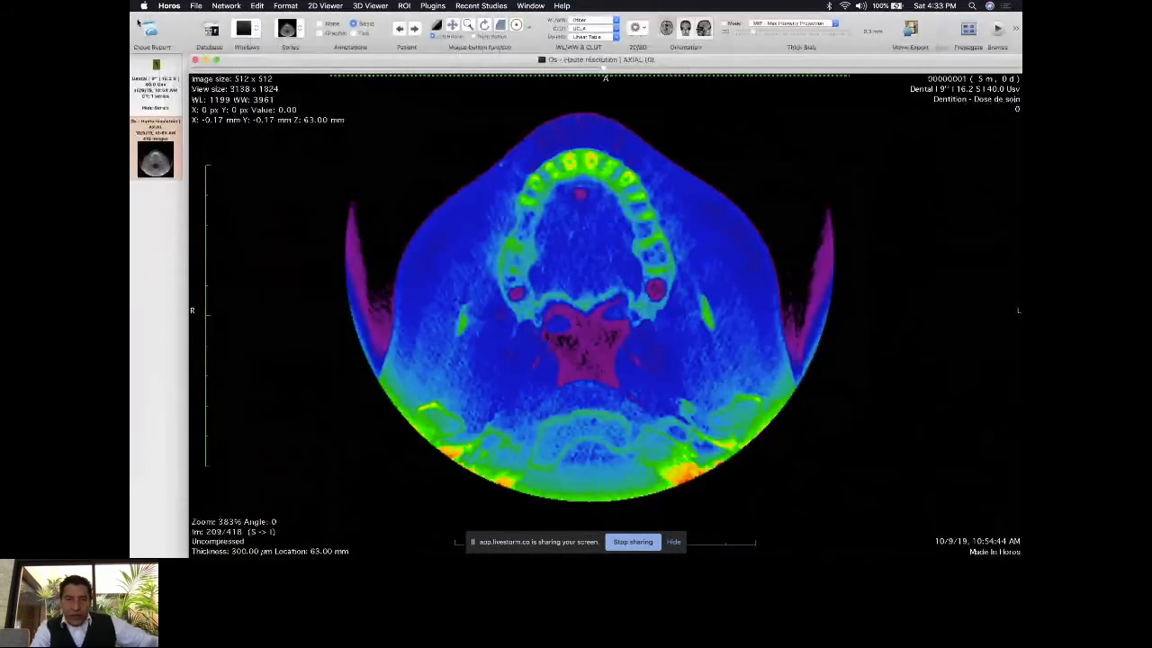
click(641, 26)
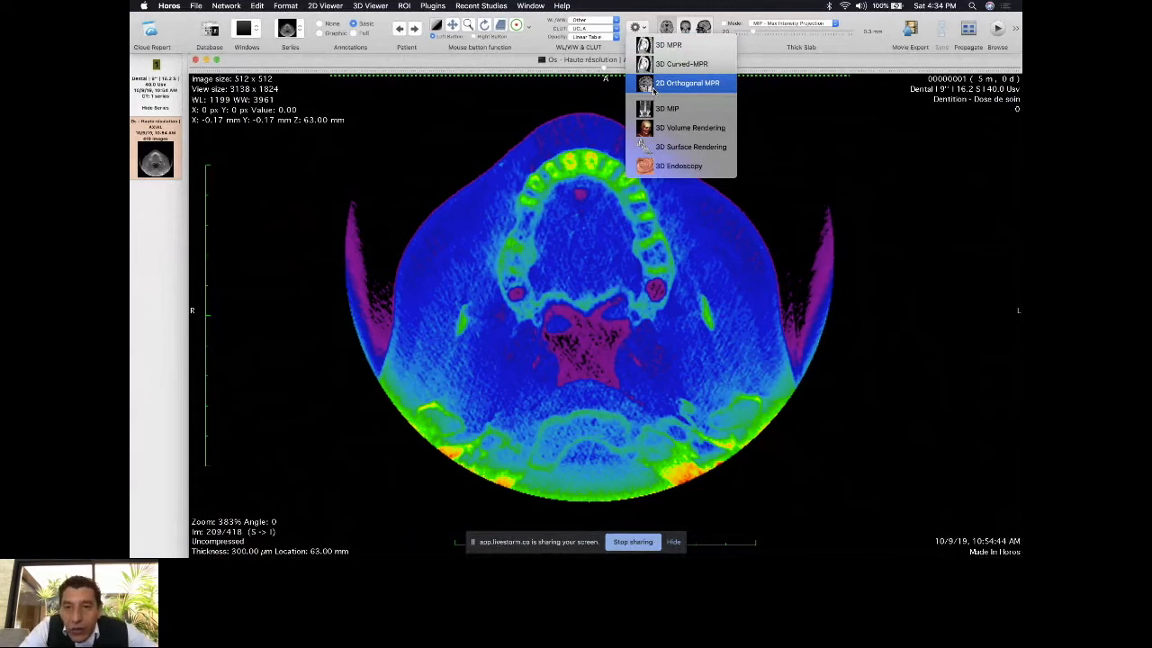
click(653, 86)
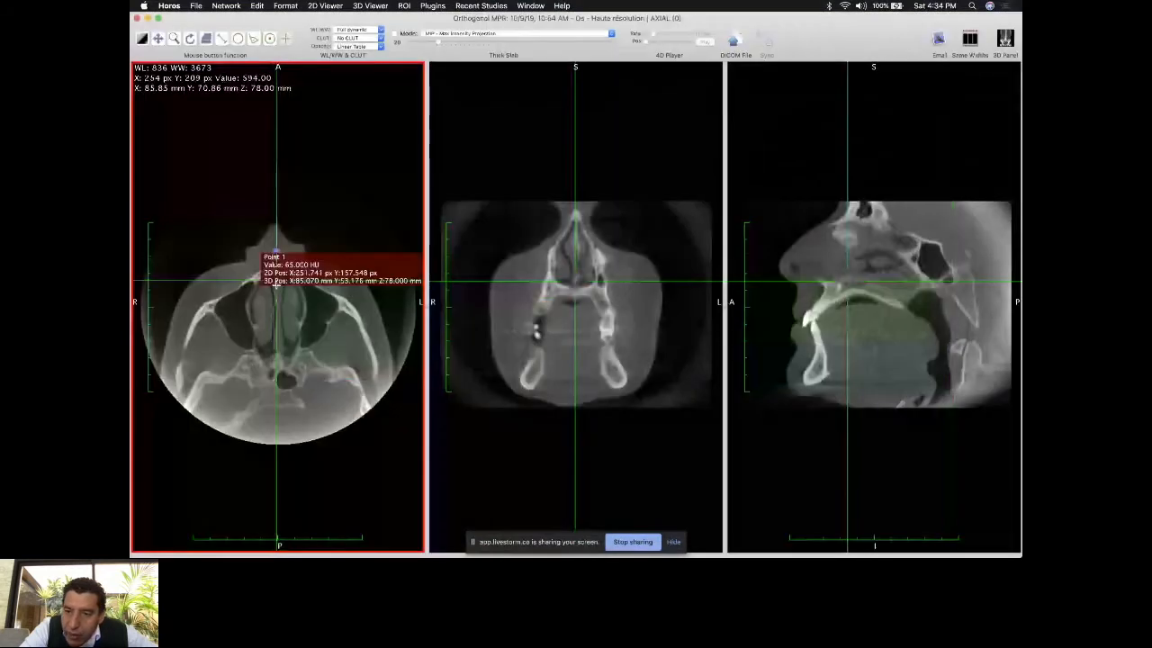
- Move the orthogonal crosshair slightly backward in the axial view and down to the tooth crowns in the coronal view
mouse_move(276, 283)
mouse_down()
mouse_move(286, 299)
mouse_move(287, 288)
mouse_up()
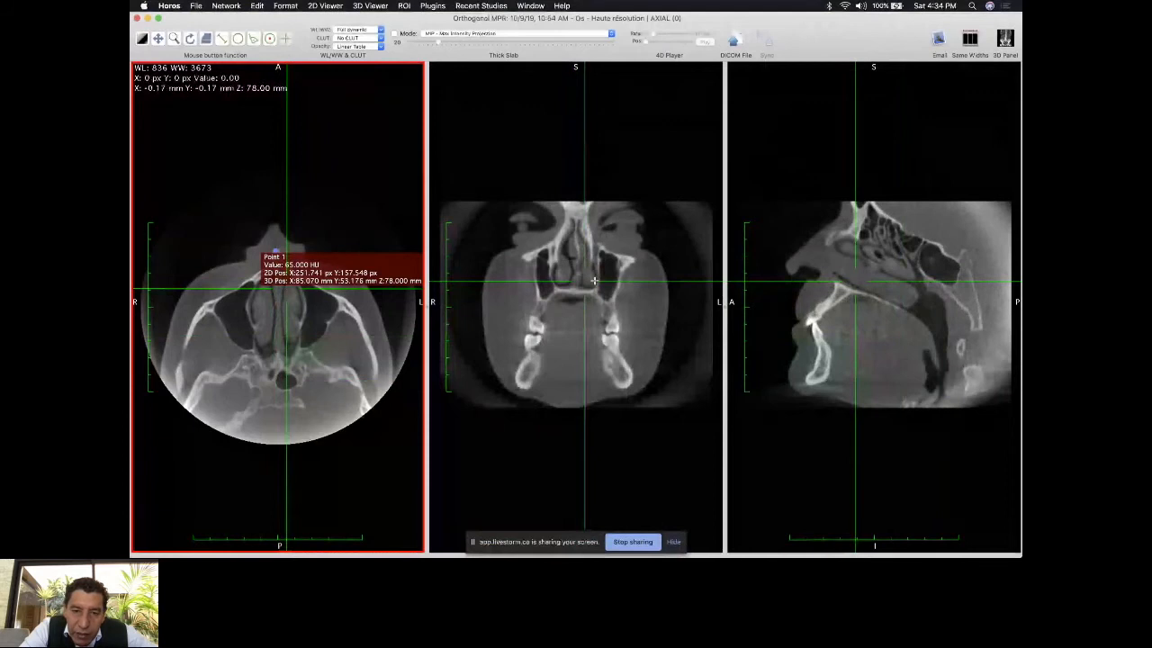
drag(594, 280, 572, 338)
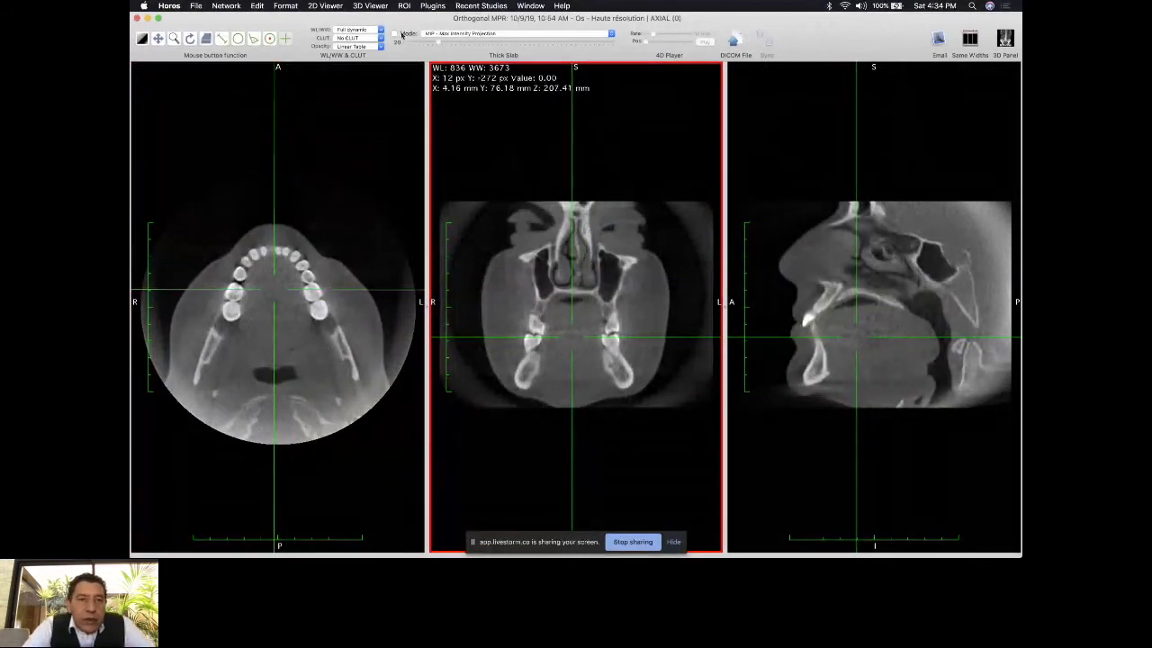
- Close the orthogonal MPR window, open the series in 3D MIP and rotate the skull sideways to an oblique view
click(137, 18)
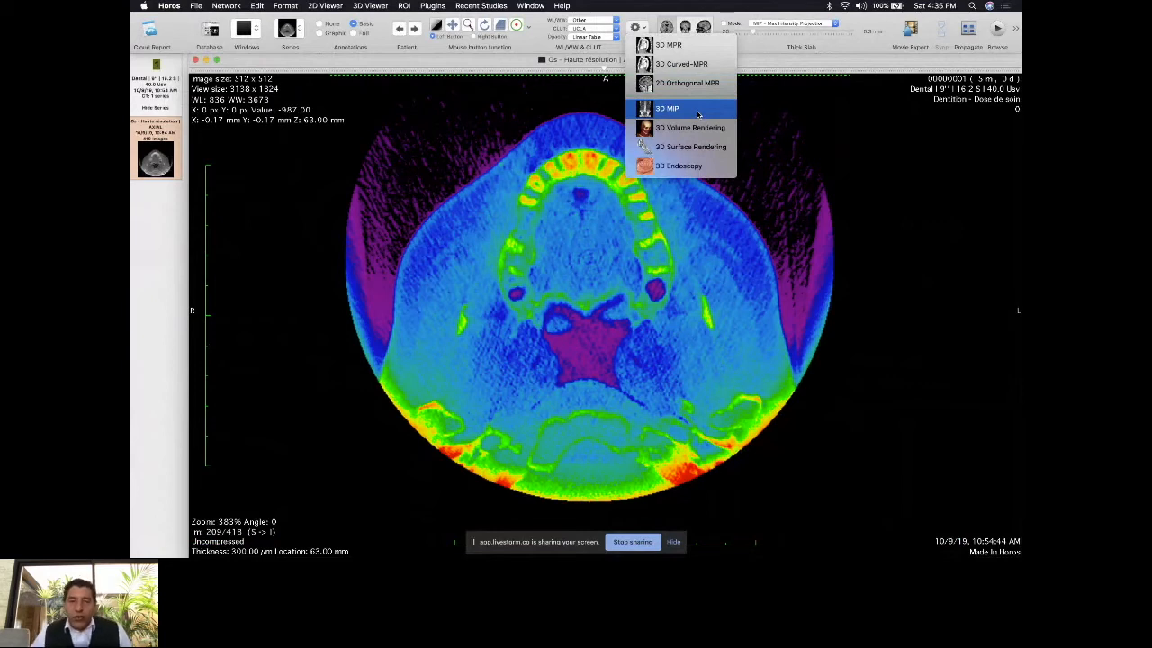
click(698, 114)
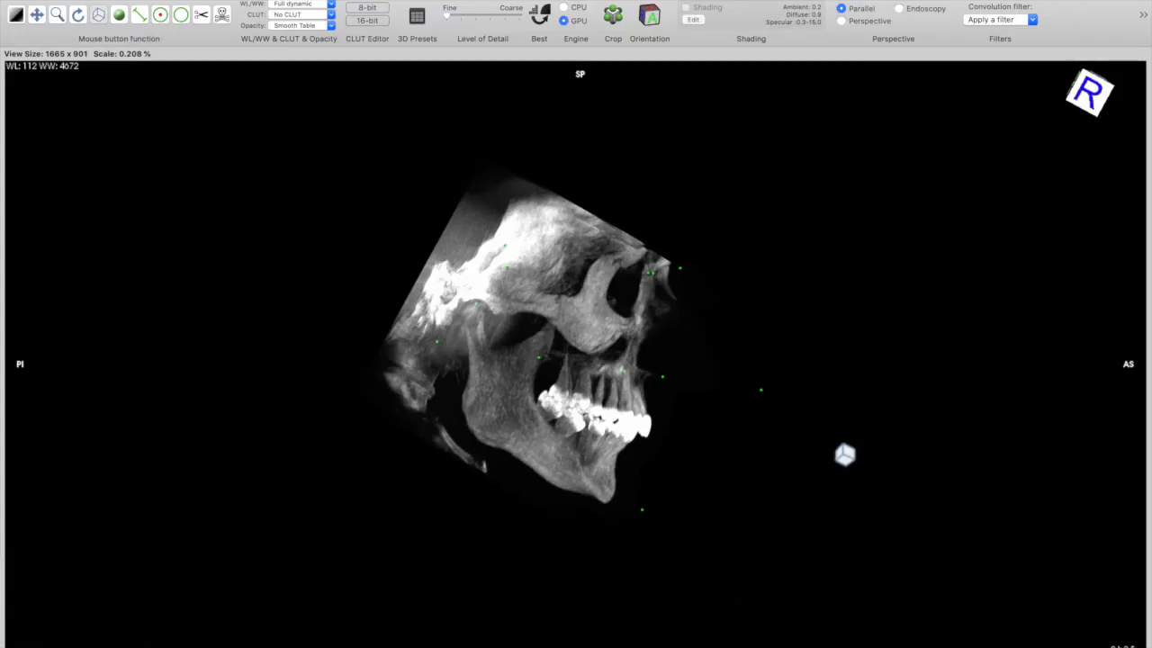
drag(837, 455, 1044, 474)
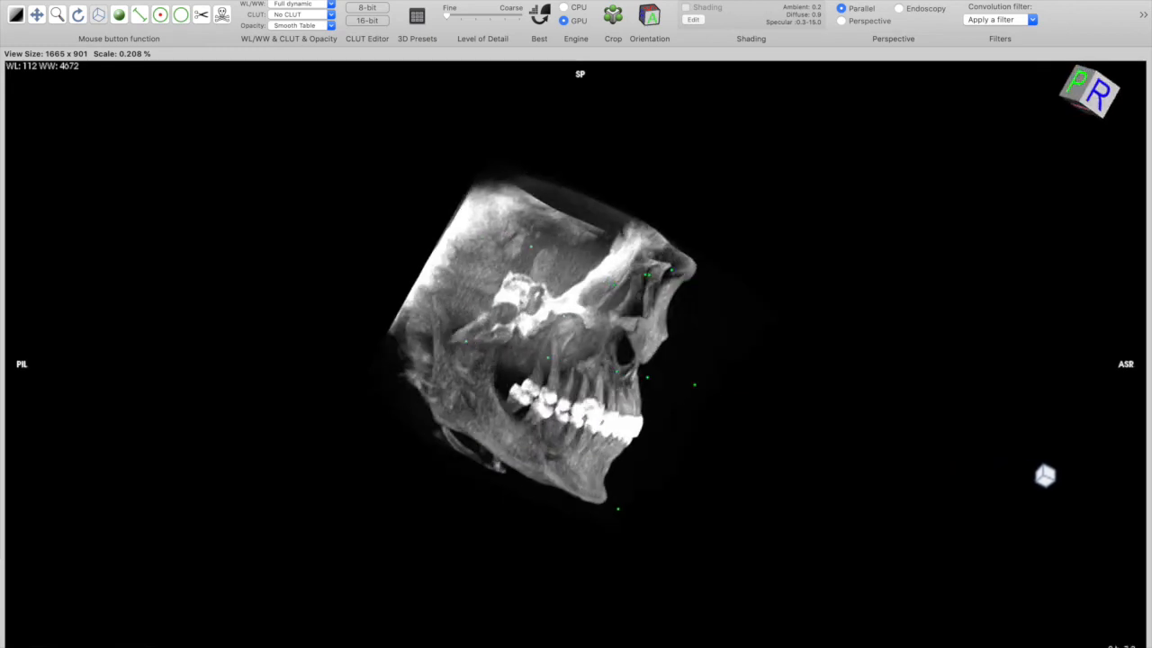
- Turn the 3D MIP skull toward its right side, fine-tune the window level and apply the B/W Inverse CLUT
drag(585, 366, 805, 380)
click(18, 16)
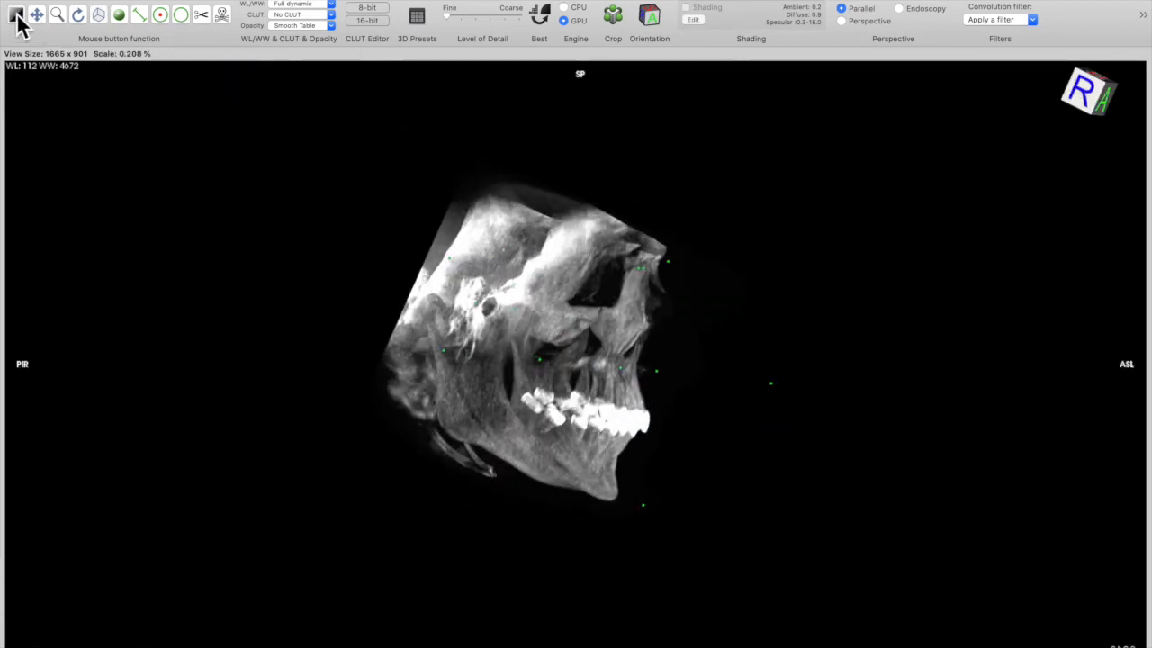
mouse_move(261, 238)
mouse_down()
mouse_move(257, 223)
mouse_move(263, 236)
mouse_move(290, 230)
mouse_move(265, 244)
mouse_up()
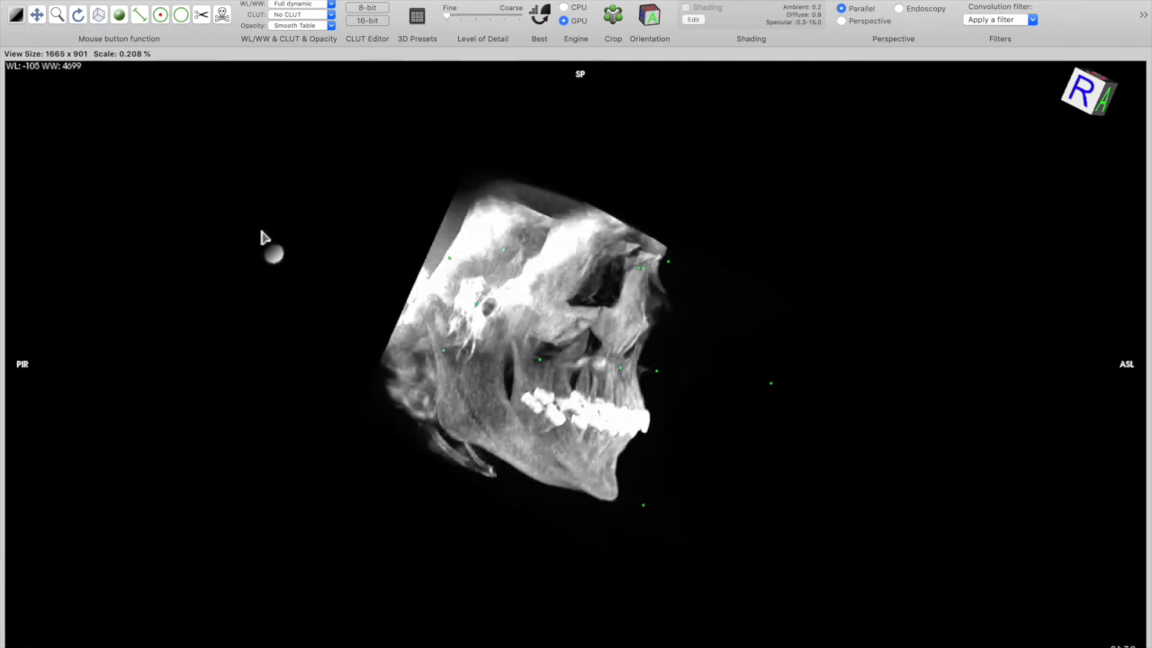
click(331, 16)
click(317, 54)
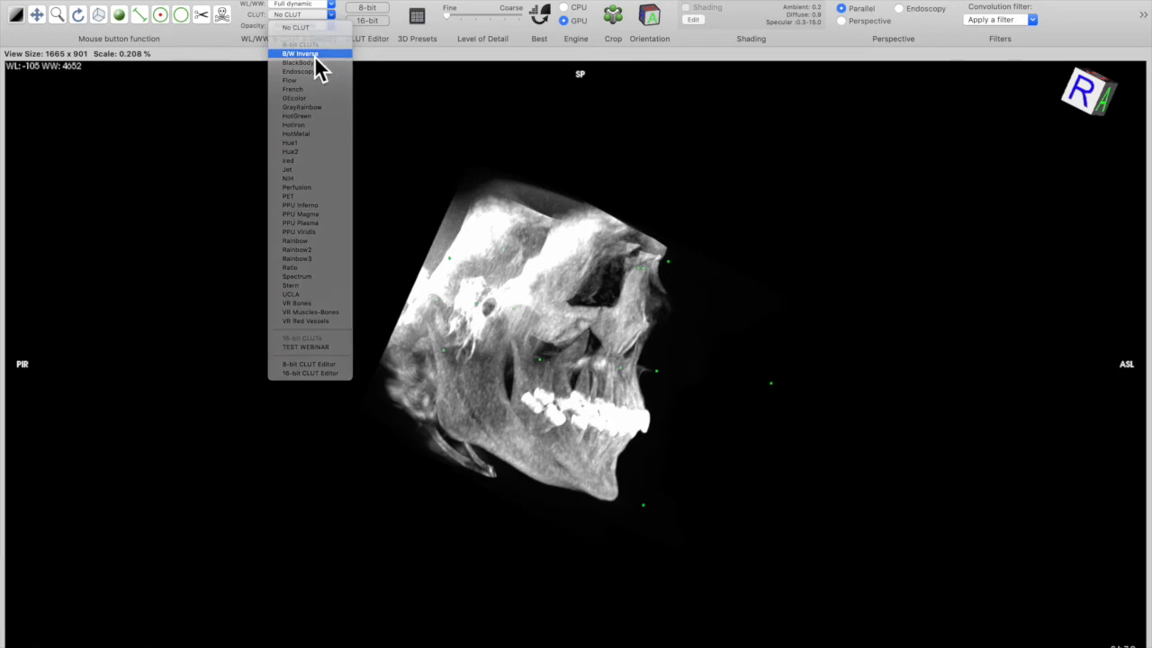
mouse_move(717, 372)
mouse_down()
mouse_move(654, 368)
mouse_move(730, 369)
mouse_move(731, 353)
mouse_move(729, 366)
mouse_up()
- Rotate the inverted MIP skull to examine the teeth and jaws from several sides
click(98, 14)
drag(409, 263, 186, 262)
drag(851, 296, 468, 297)
drag(913, 239, 963, 208)
drag(471, 288, 915, 252)
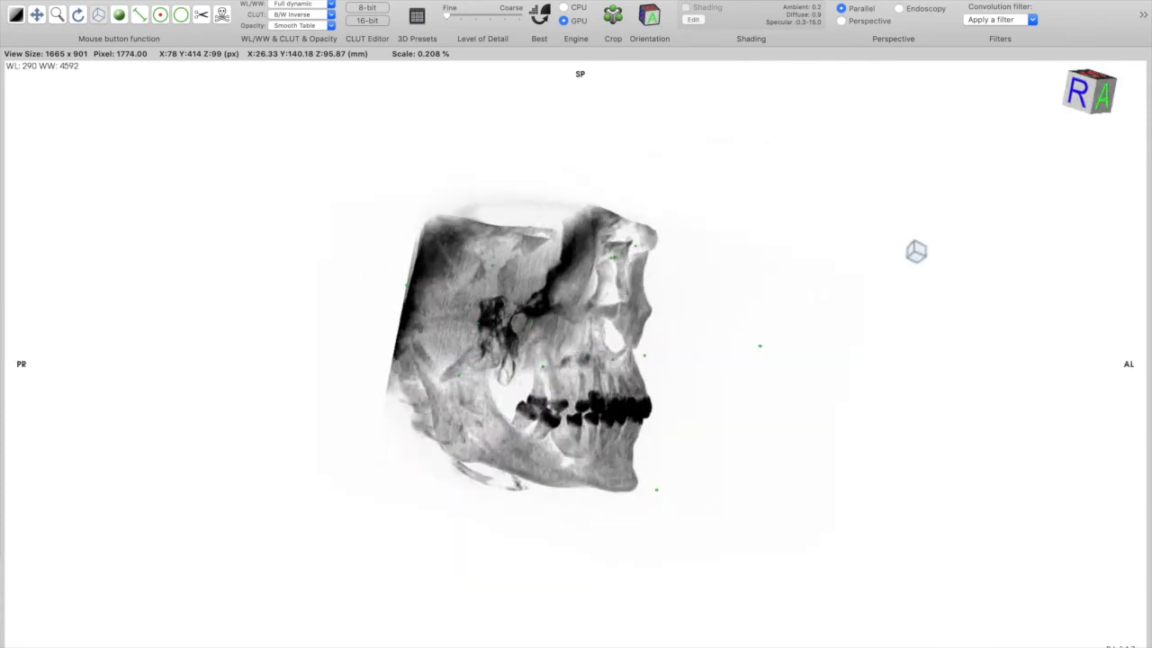
drag(376, 237, 512, 224)
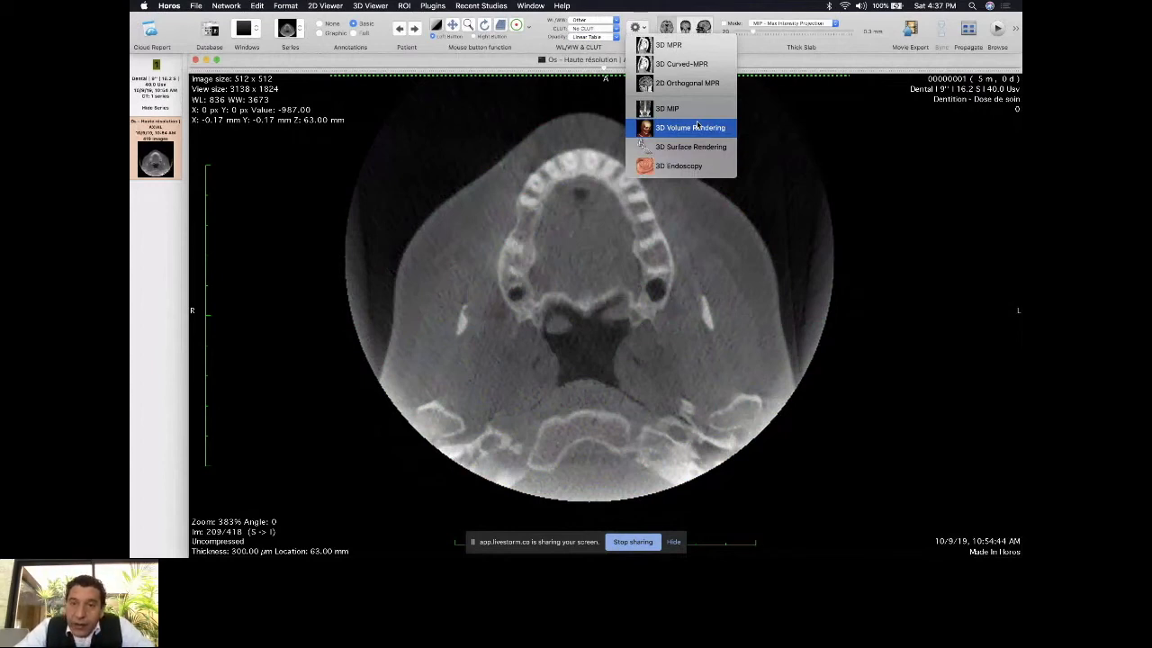
- Open the series in 3D Volume Rendering with the 16-bit CLUT editor, and enlarge the skull and the editor area
click(697, 127)
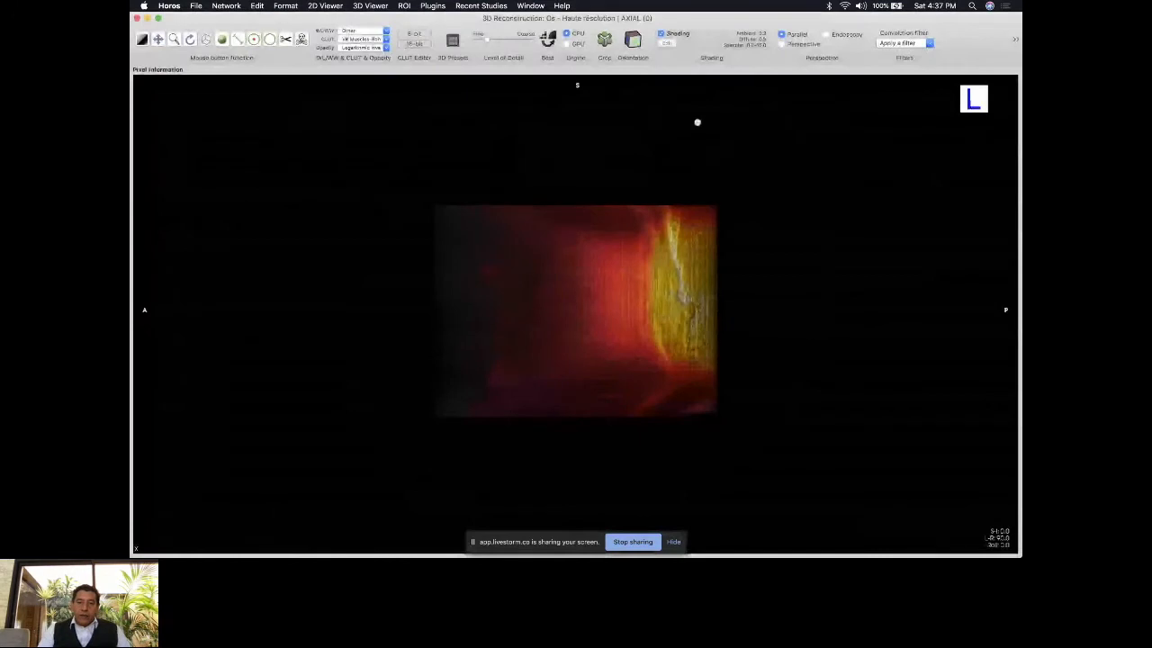
click(416, 46)
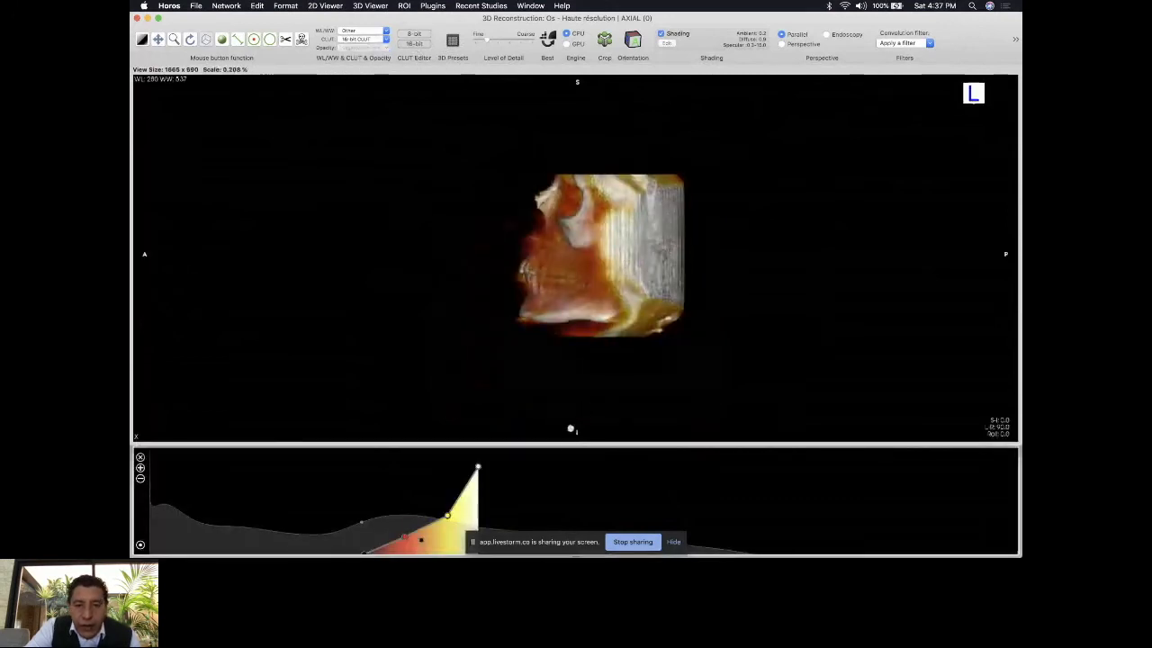
drag(565, 445, 565, 409)
click(174, 39)
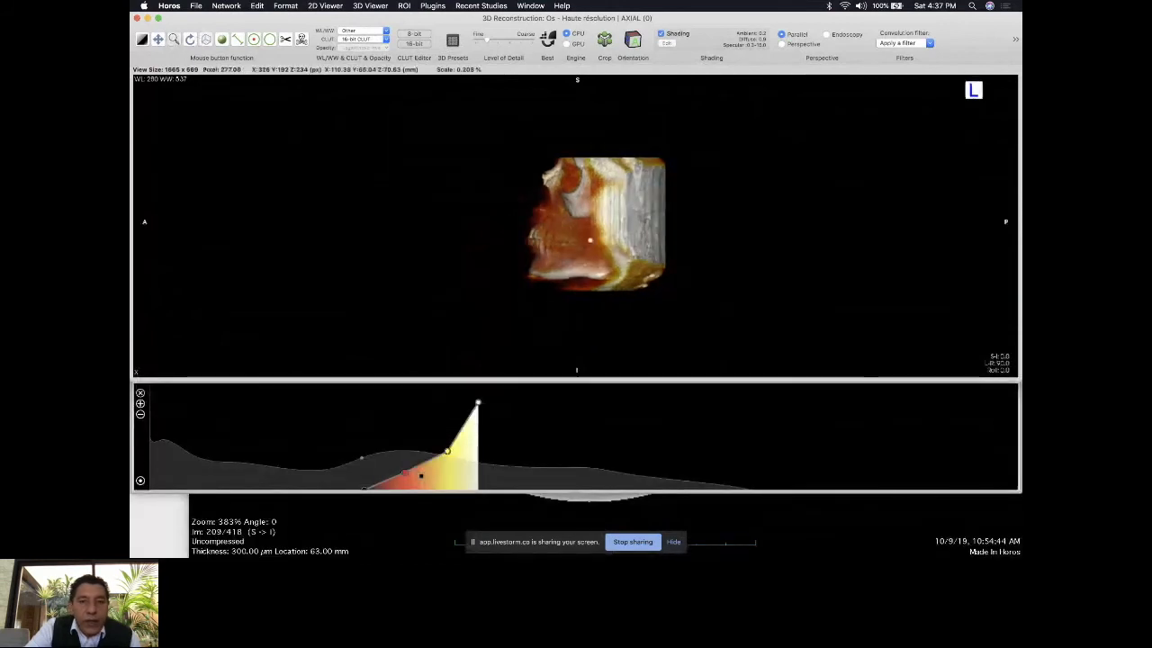
drag(590, 240, 590, 110)
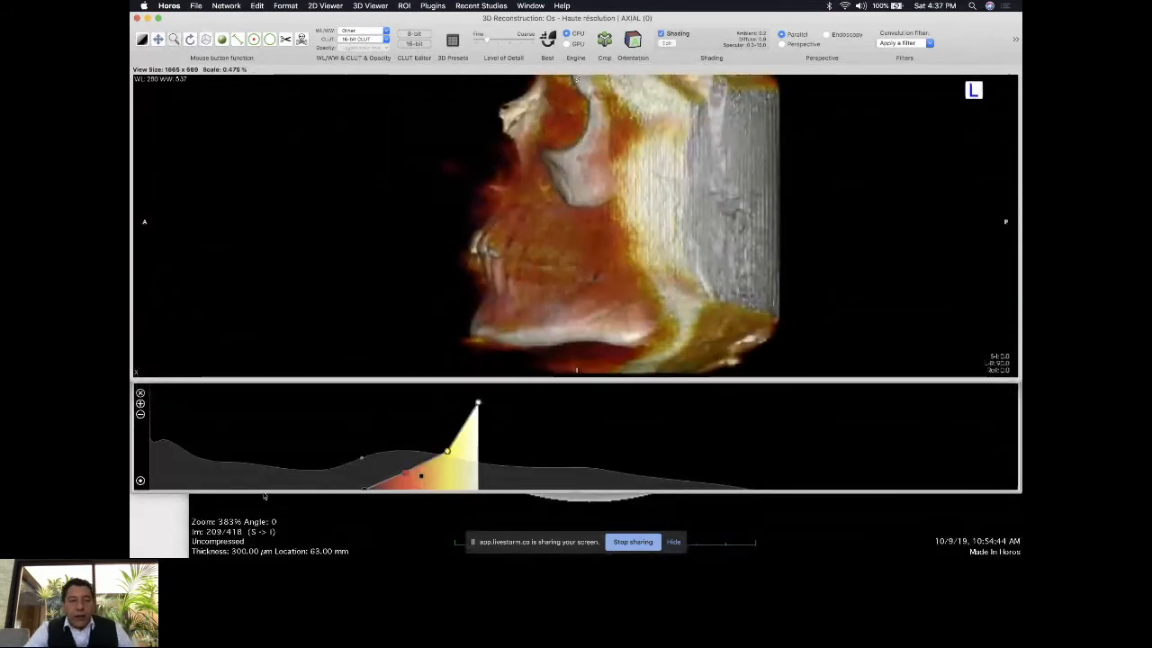
drag(264, 494, 261, 557)
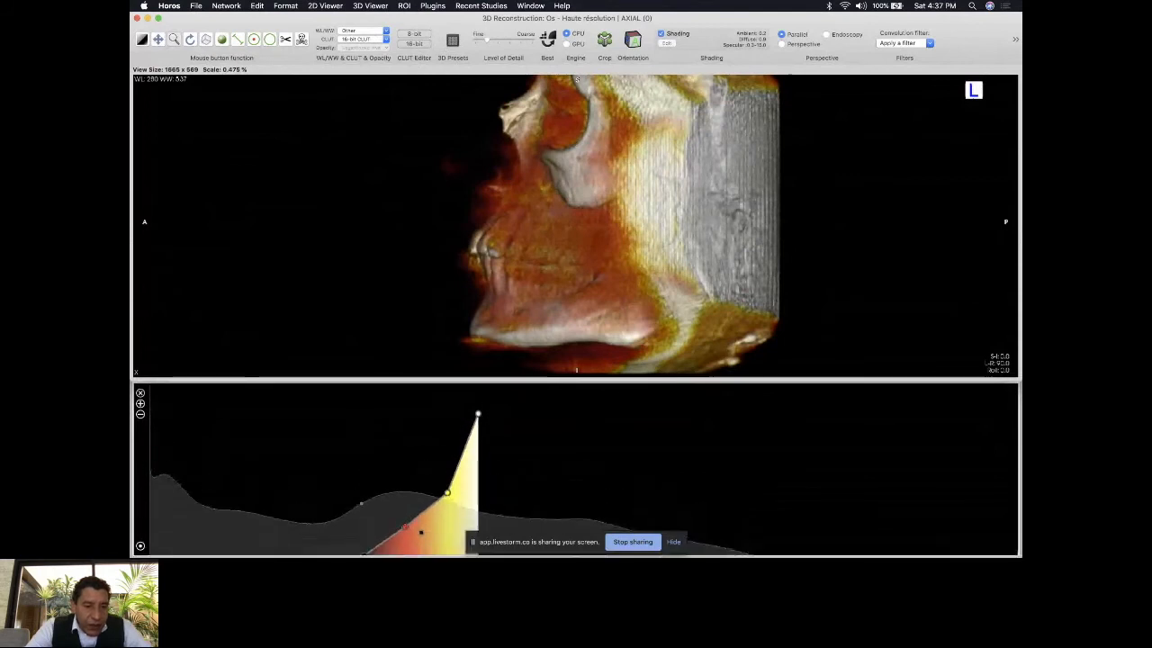
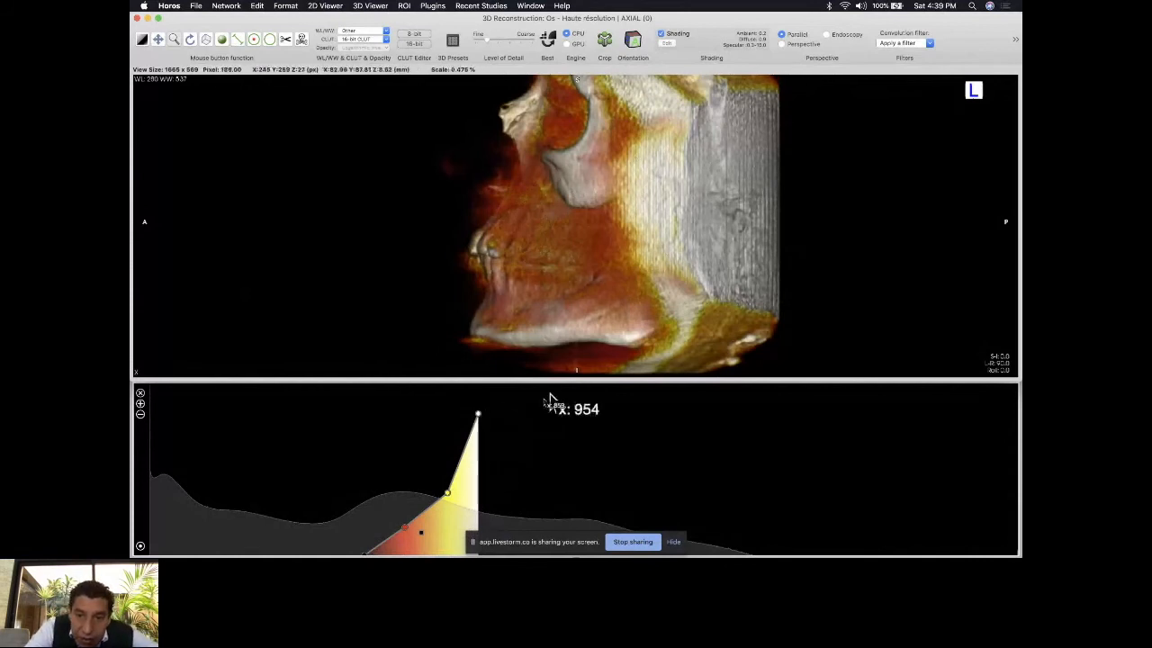
- Shift the CLUT curve to denser values, peaking at about 880, to isolate bone, and turn the skull to face front
drag(690, 441, 548, 429)
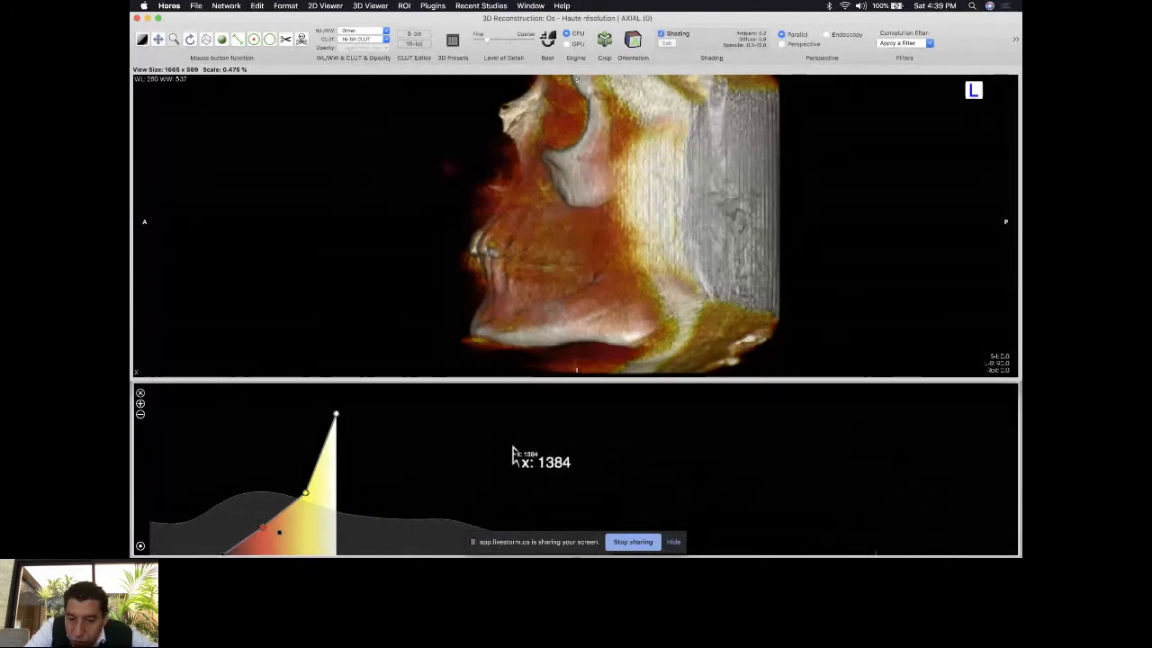
drag(483, 442, 654, 423)
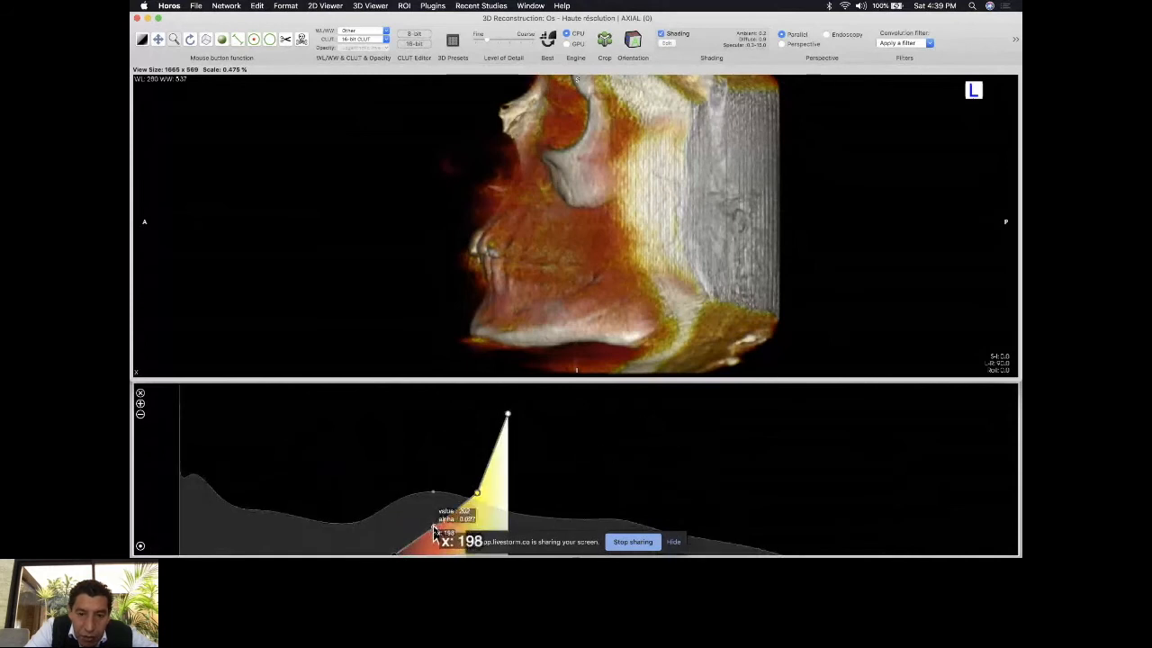
mouse_move(434, 533)
mouse_down()
mouse_move(424, 466)
mouse_move(441, 529)
mouse_up()
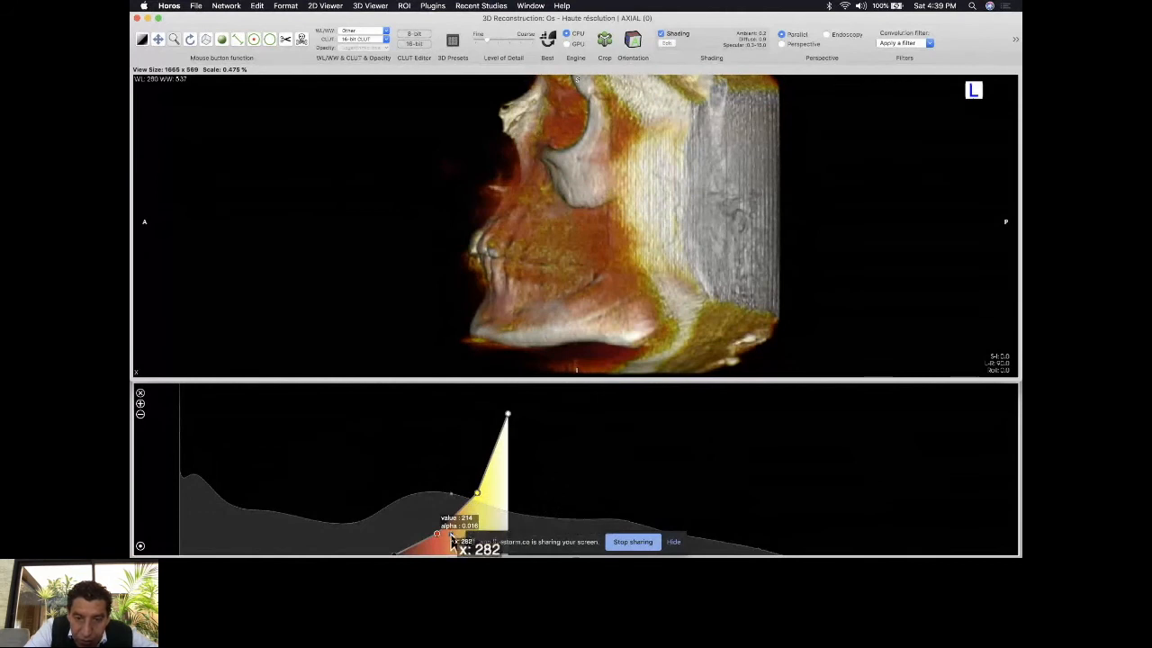
drag(452, 540, 522, 538)
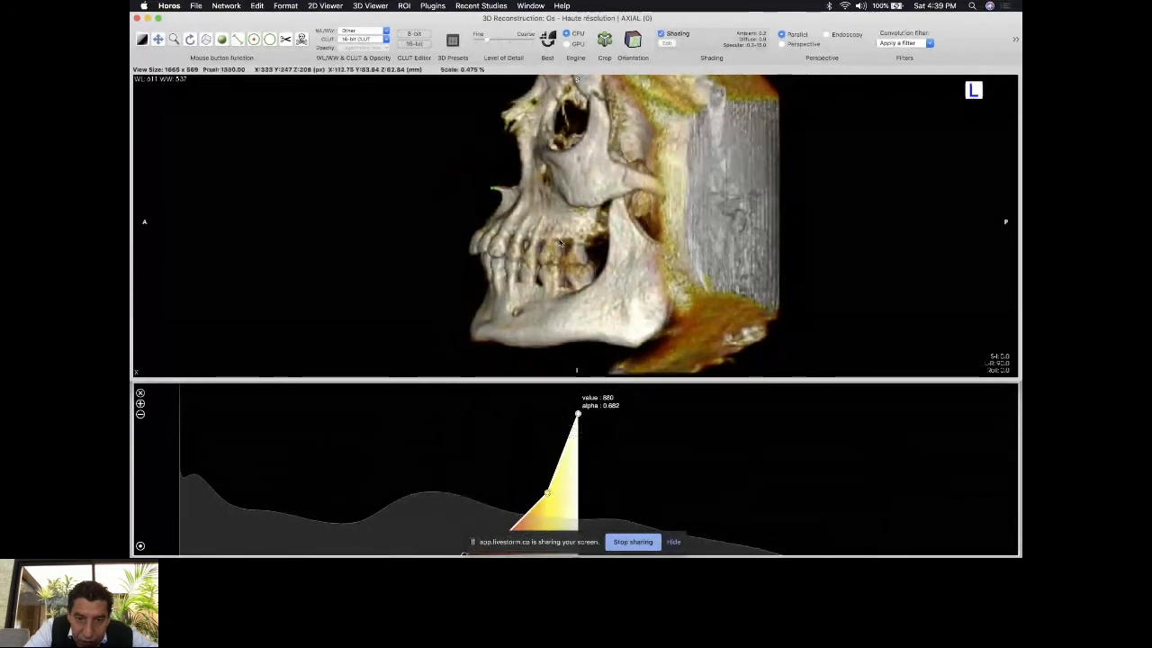
scroll(576, 225, down, 1)
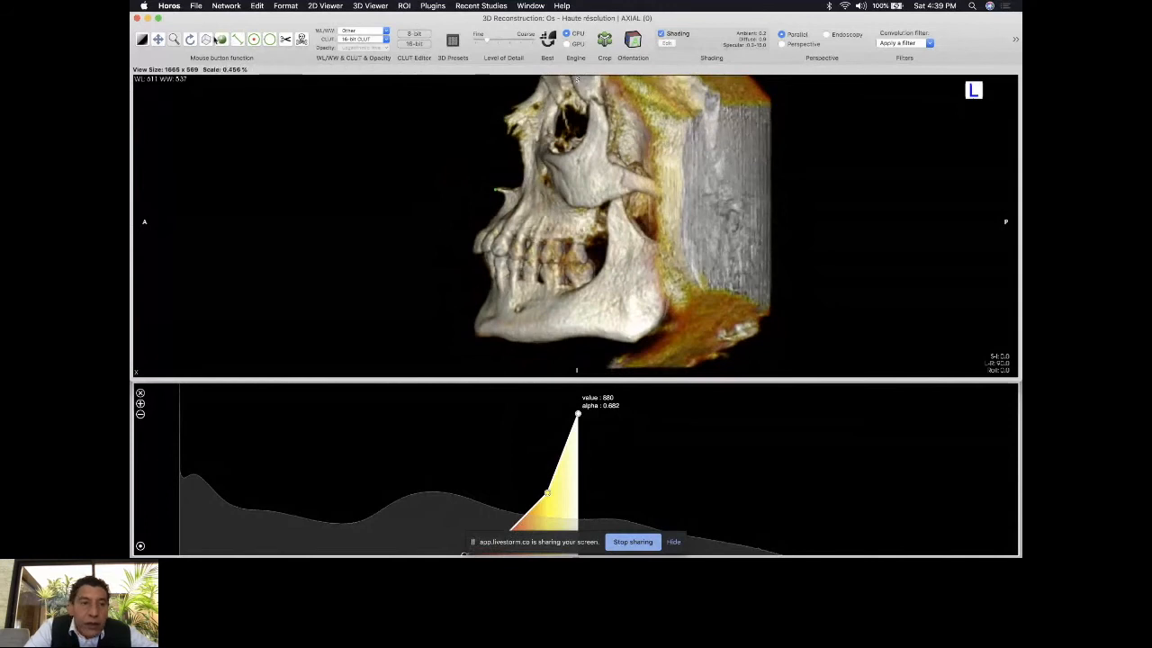
drag(409, 226, 429, 225)
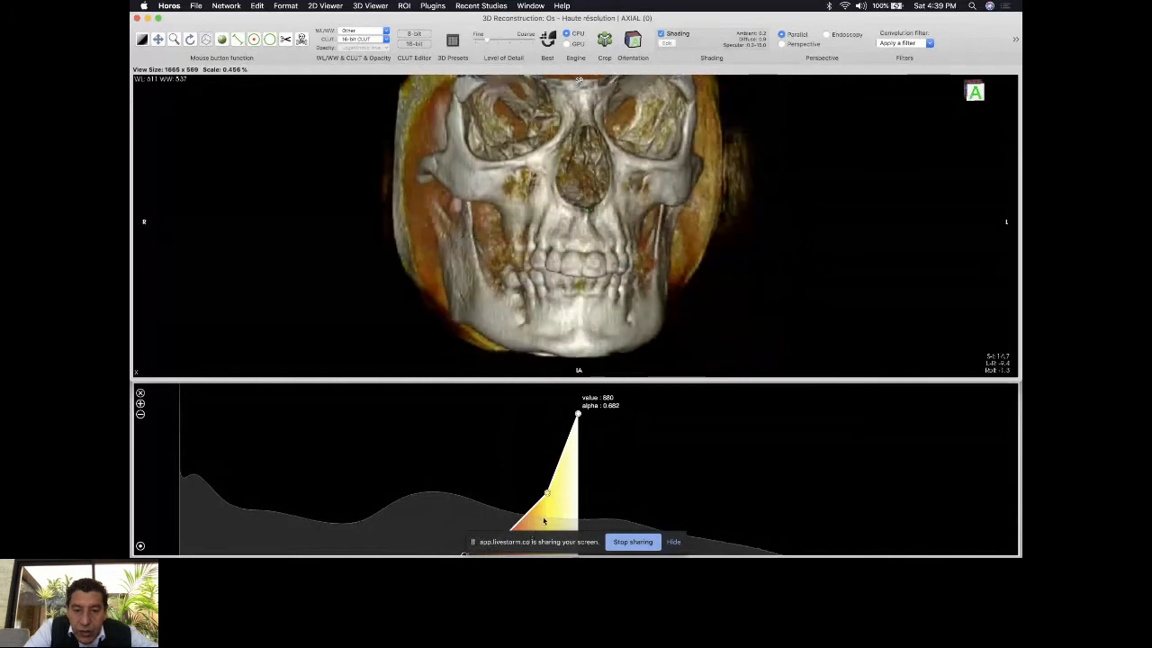
- Move the CLUT curve to a peak value of about 2173 to isolate the tooth crowns, and enlarge the dentition
drag(547, 517, 411, 534)
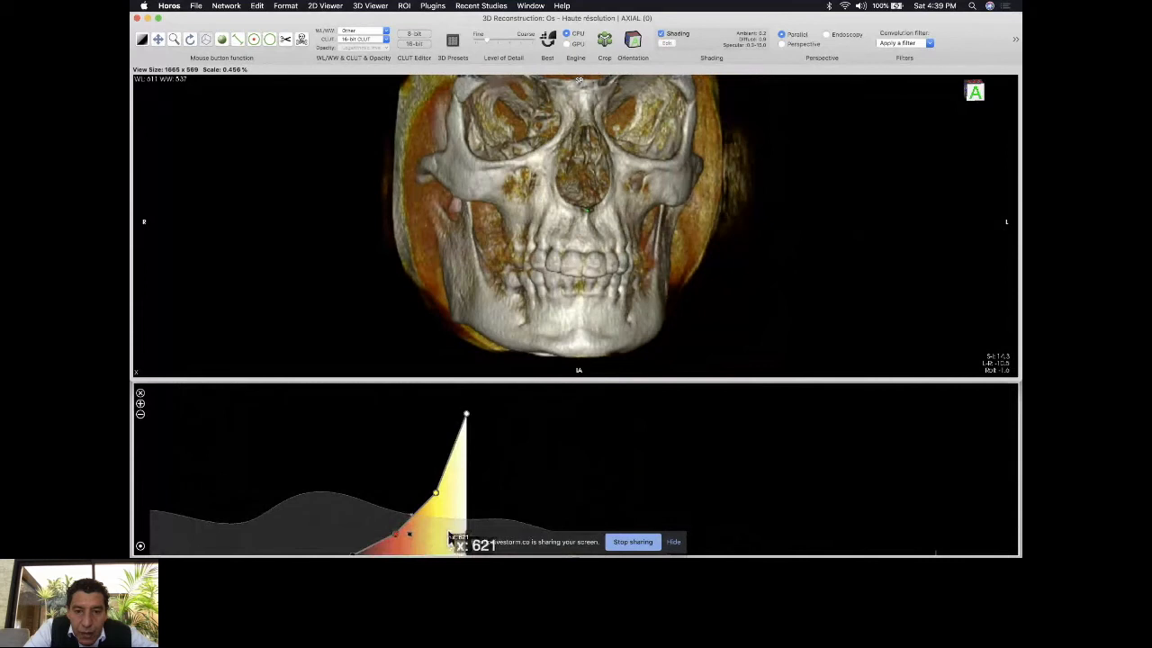
drag(453, 538, 685, 508)
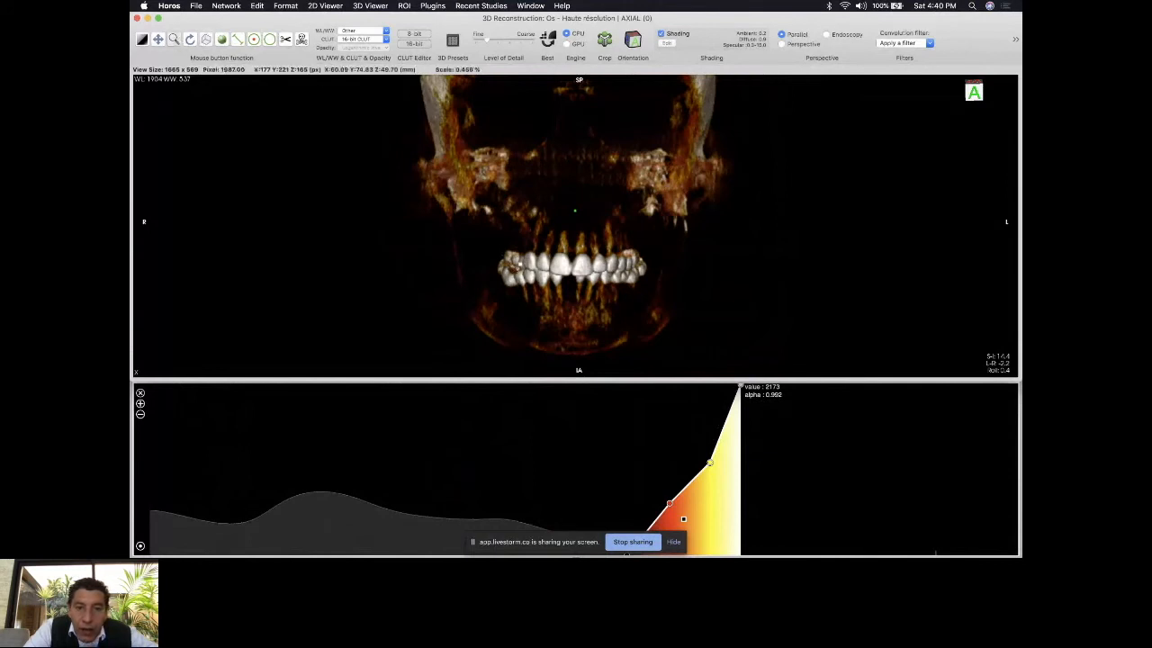
right_drag(520, 265, 553, 103)
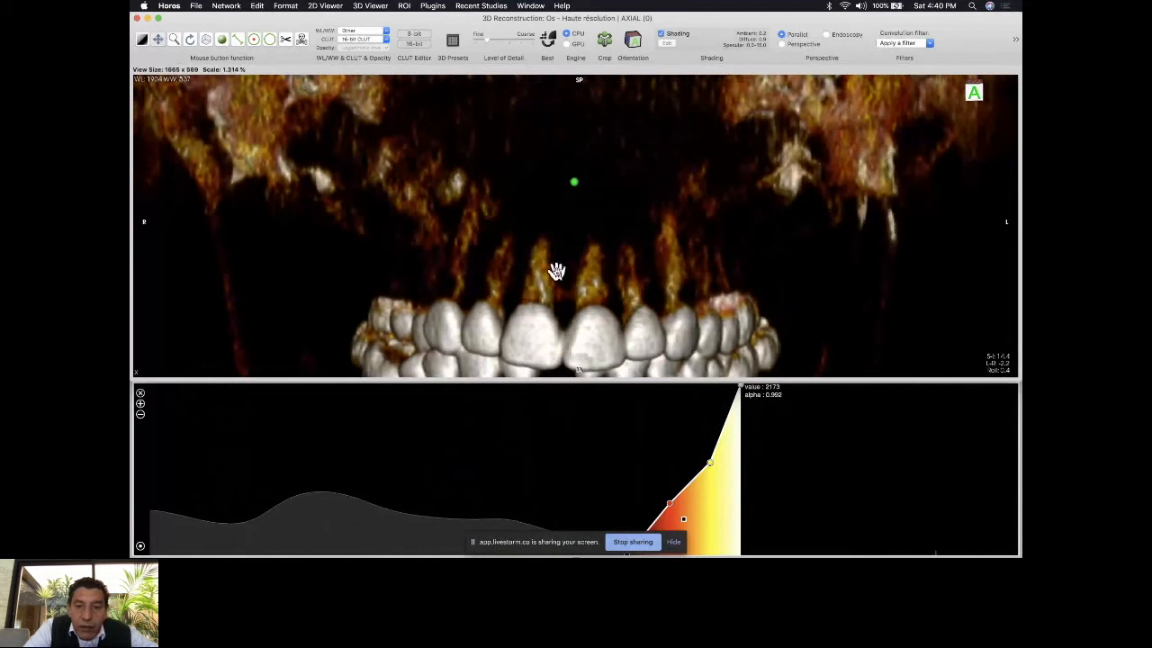
drag(556, 270, 558, 152)
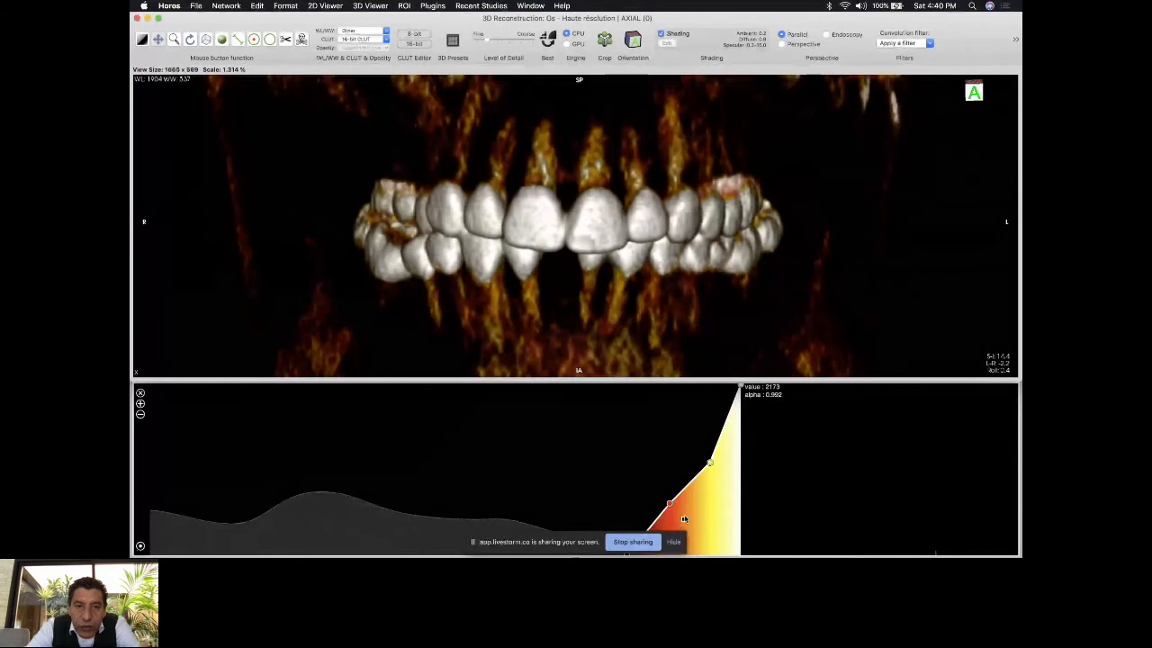
- Bring the CLUT curve back to a peak value of about 1436 to include bone, and turn the skull to an oblique view
drag(684, 520, 528, 520)
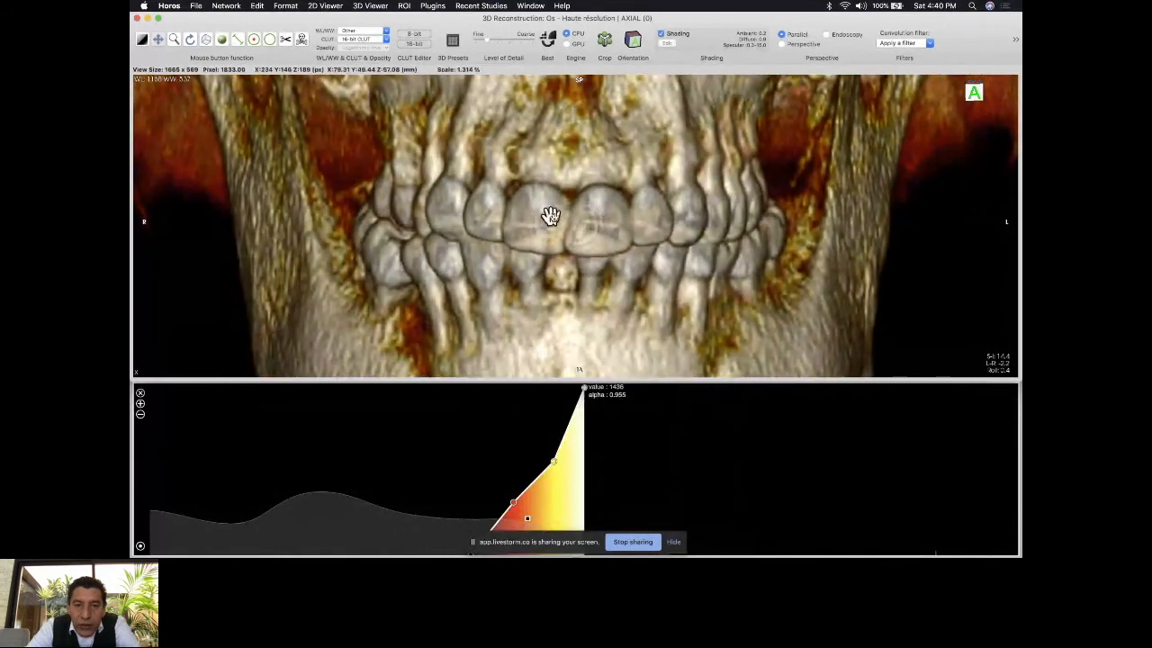
drag(550, 216, 537, 201)
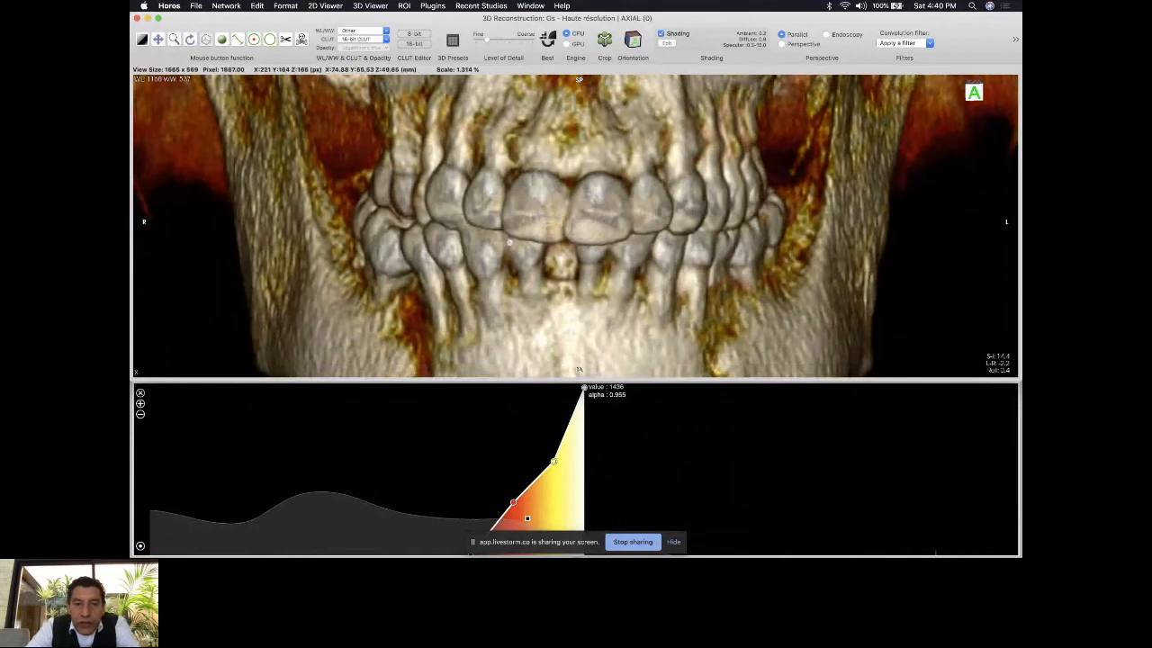
drag(510, 242, 837, 243)
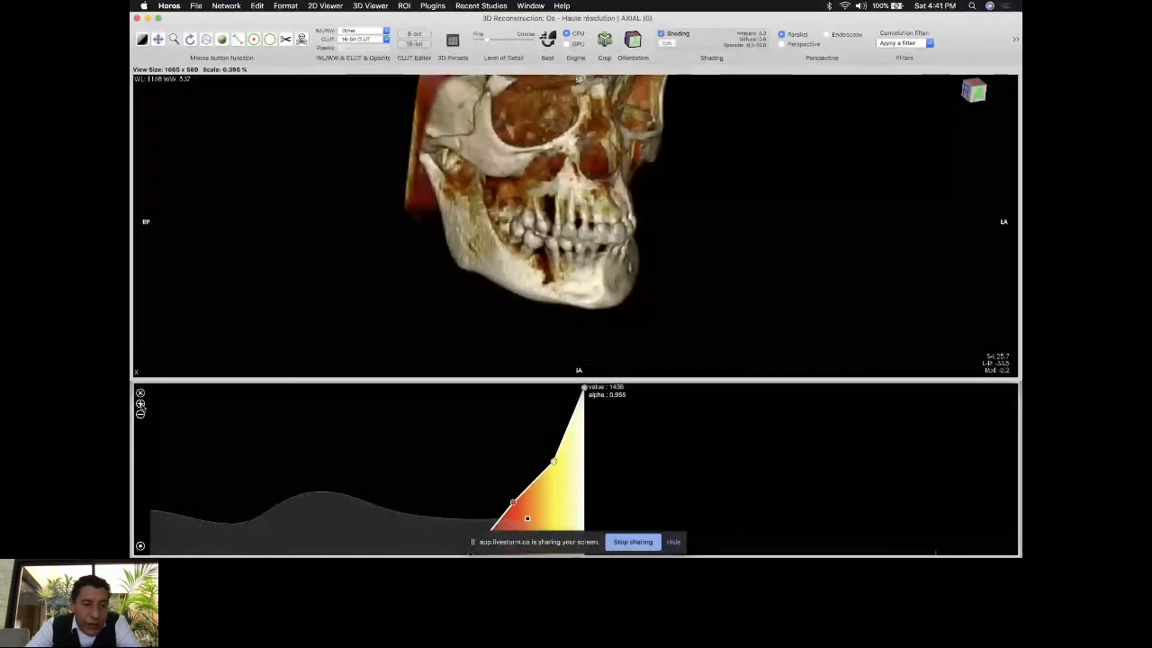
- Add a second curve to the 16-bit CLUT and recolour its red and yellow points blue, keeping the peak white
click(140, 405)
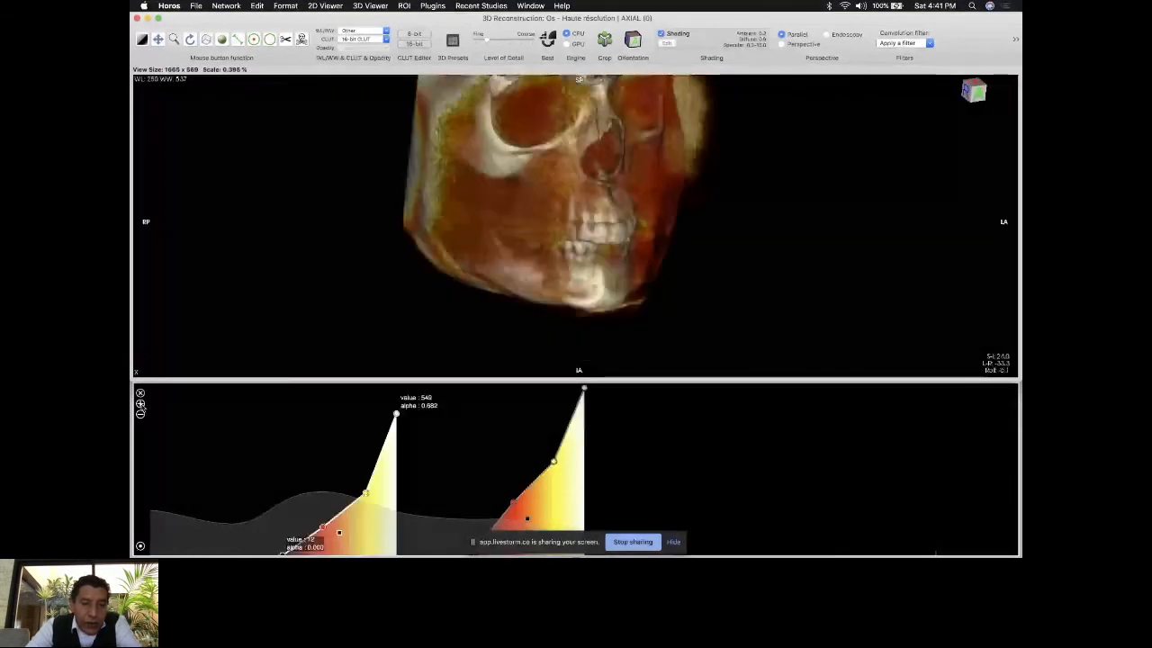
double_click(323, 526)
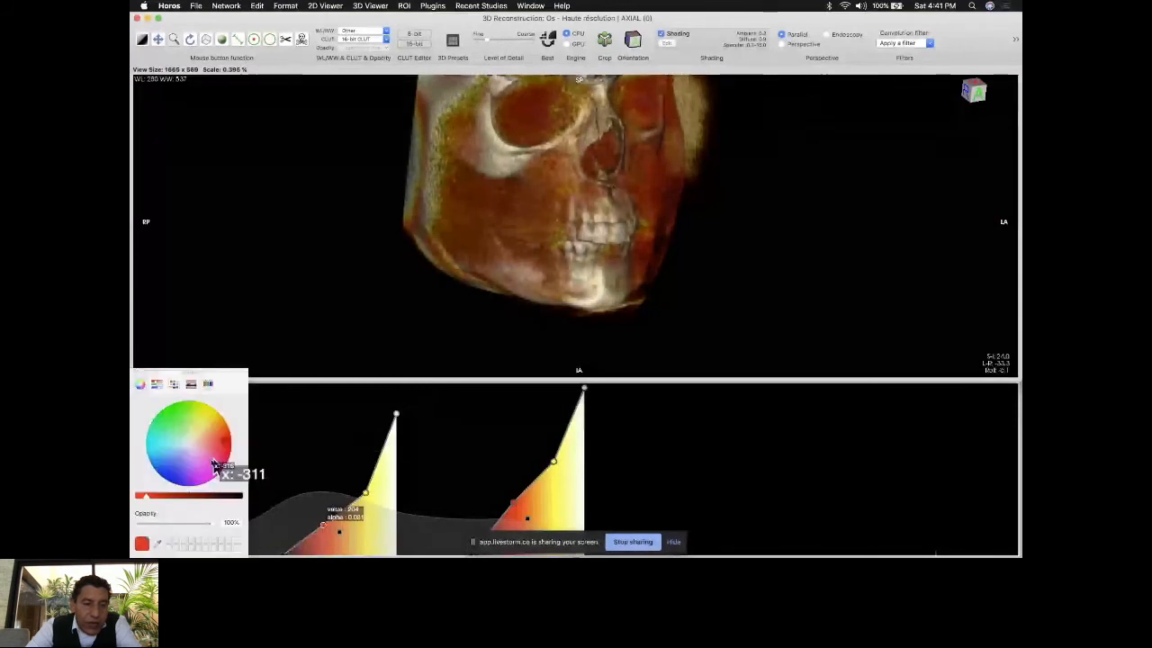
drag(178, 465, 159, 478)
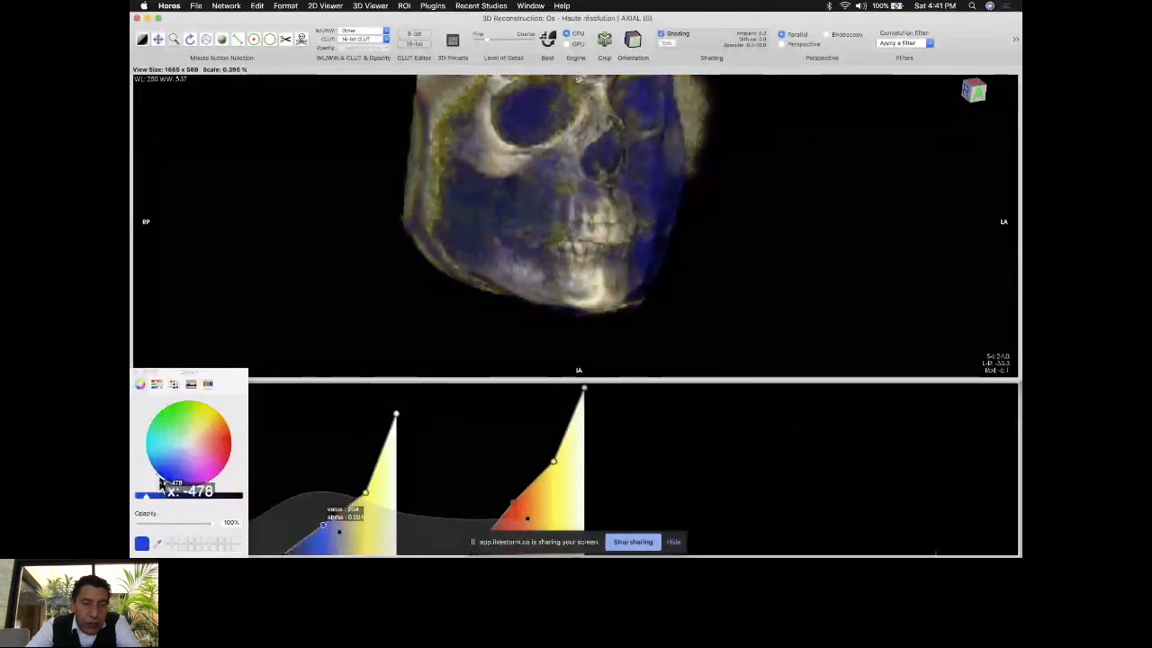
click(365, 493)
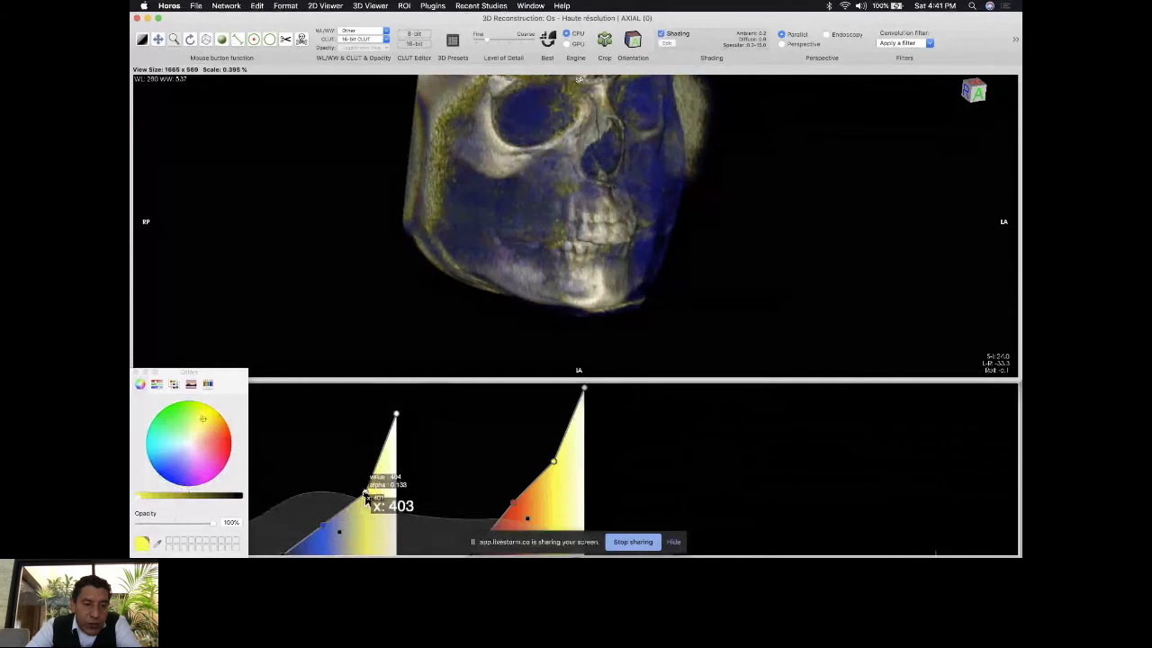
click(162, 470)
click(396, 415)
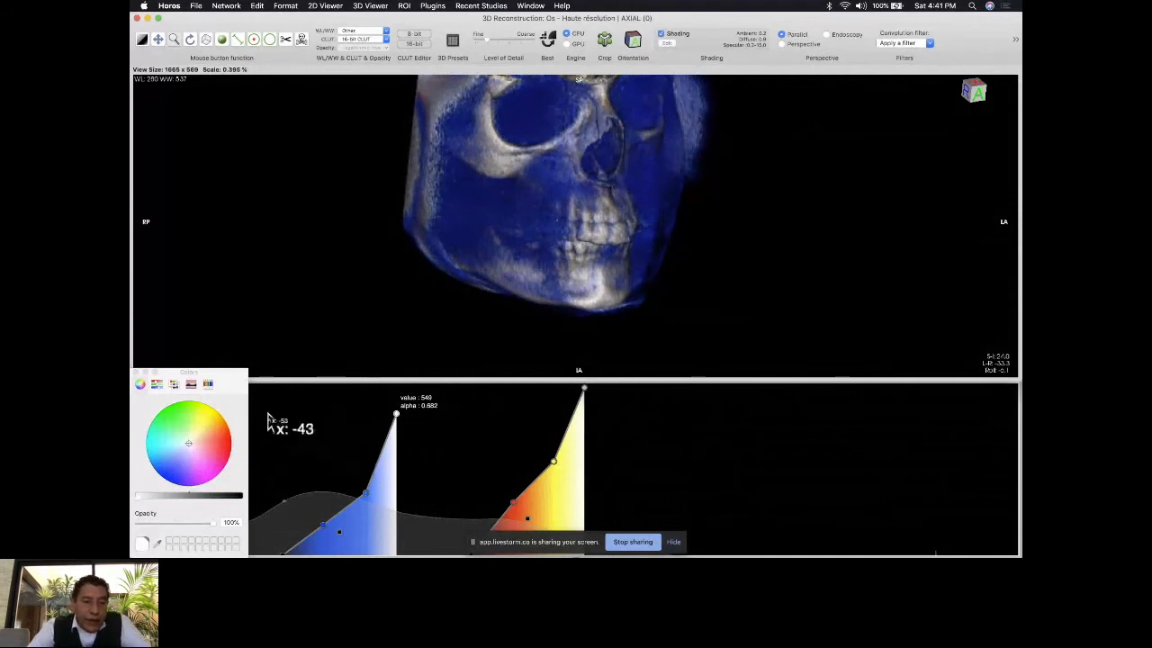
click(137, 371)
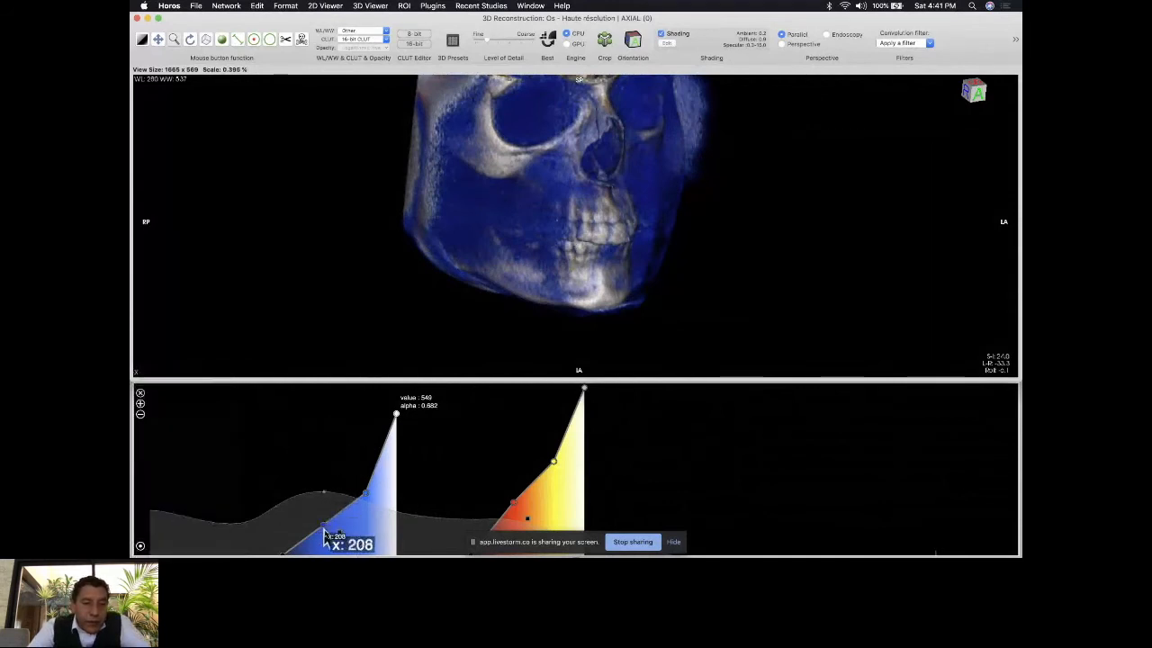
- Move the blue curve to skin densities and lower its peak to about value -75, alpha 0.015, for translucent skin over the skull
drag(336, 533, 194, 513)
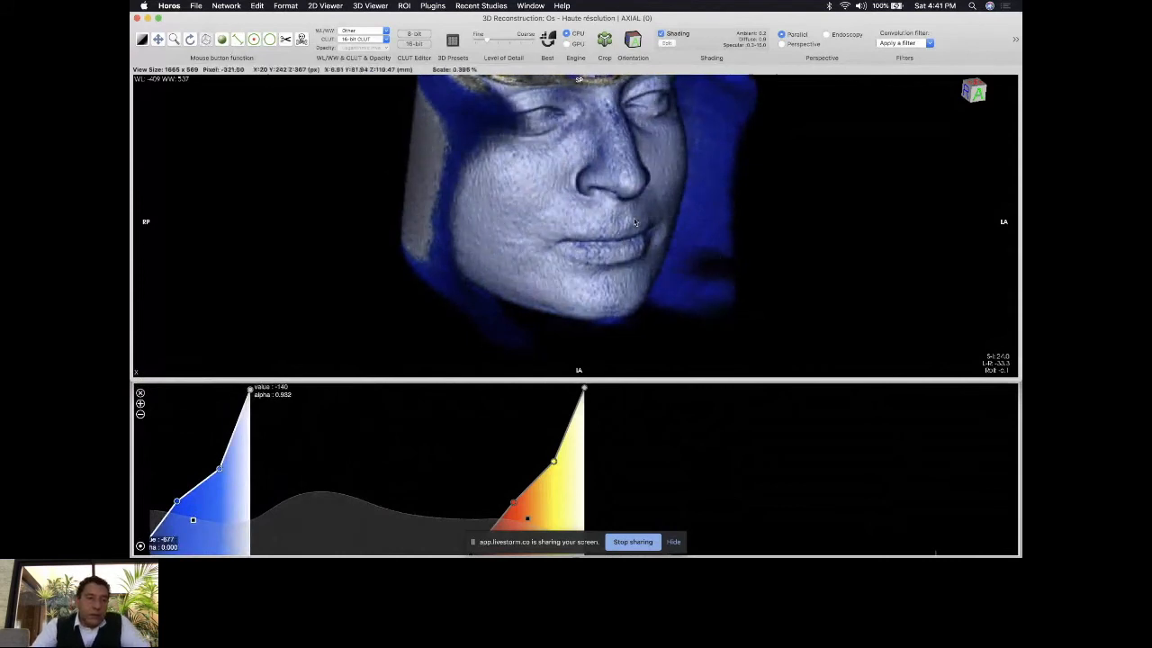
drag(662, 231, 627, 236)
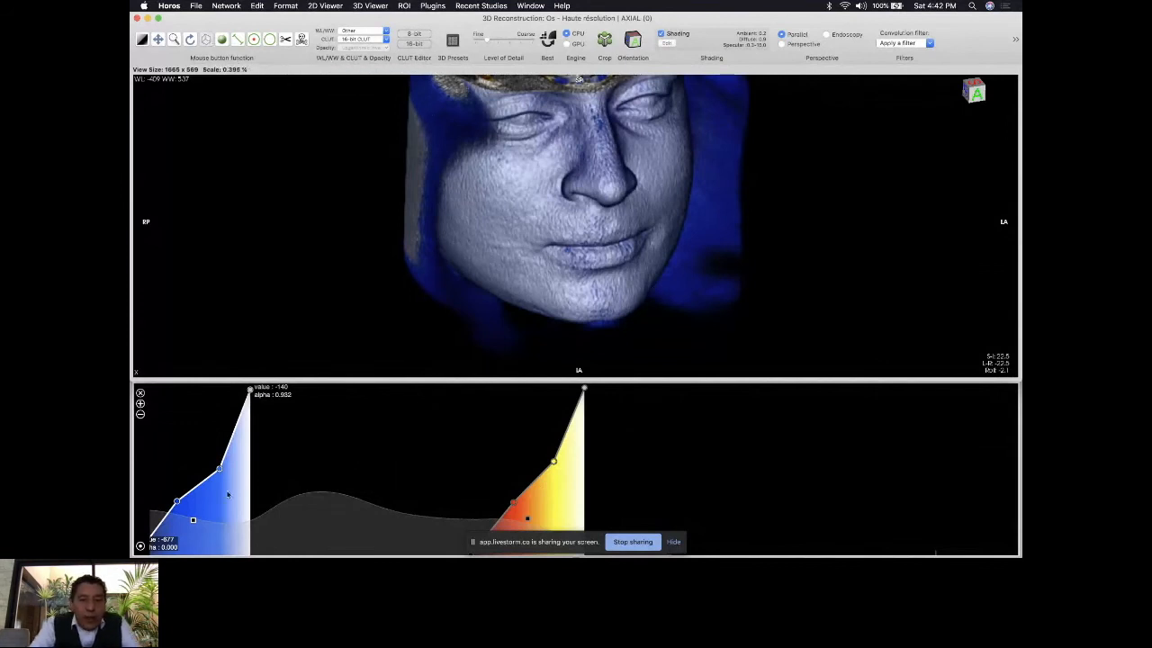
drag(193, 522, 206, 553)
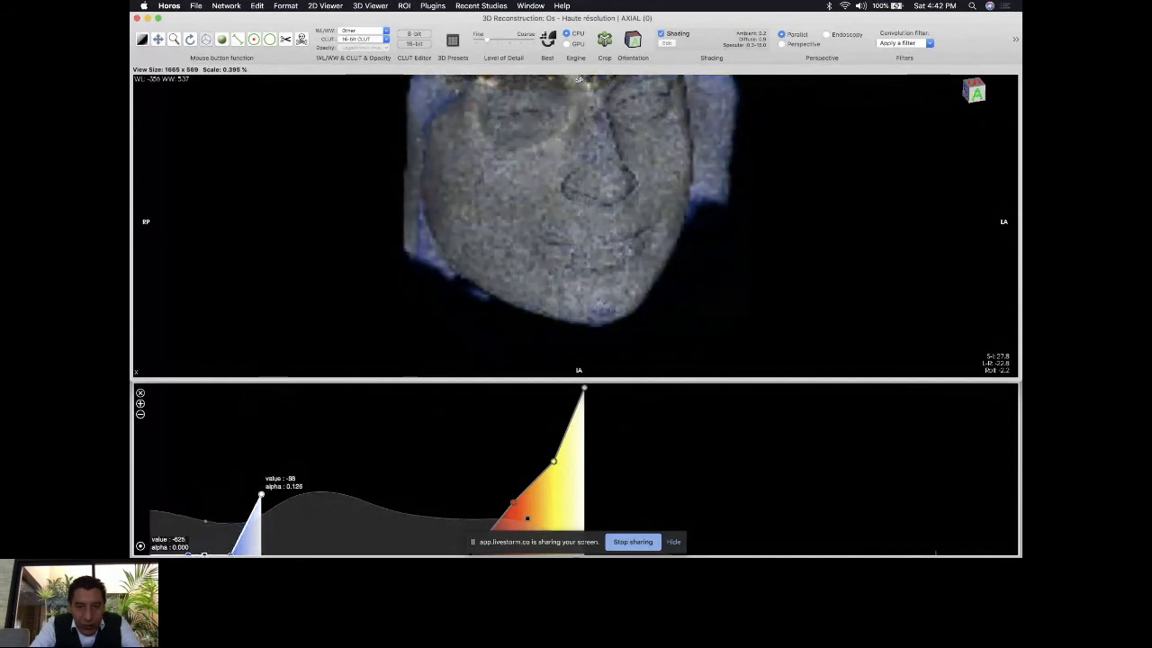
drag(261, 494, 263, 535)
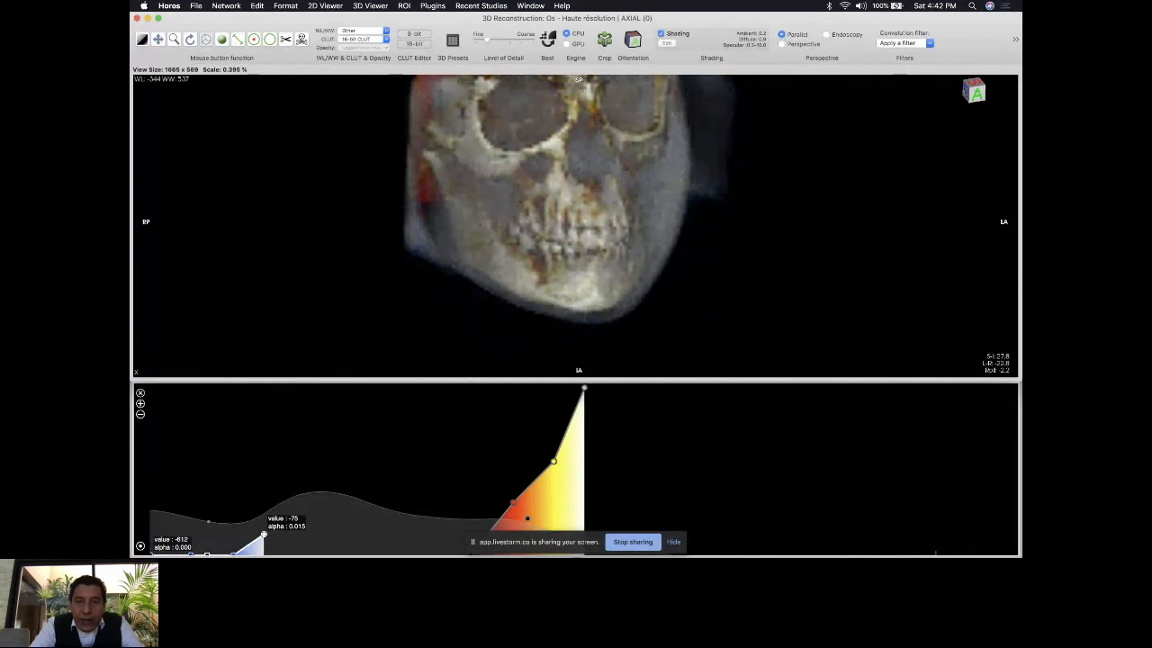
drag(588, 171, 365, 195)
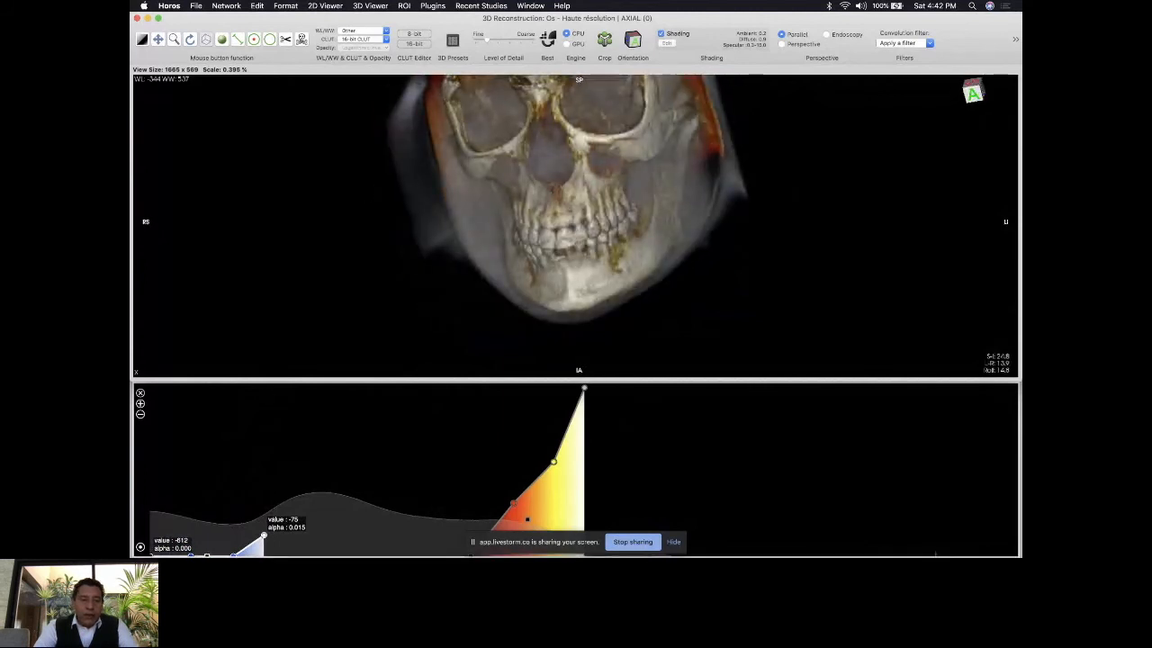
- Reshape the blue skin curve into a higher plateau at lower densities, with points near value -275, alpha 0.149 and value -143, alpha 0.024
drag(212, 557, 234, 518)
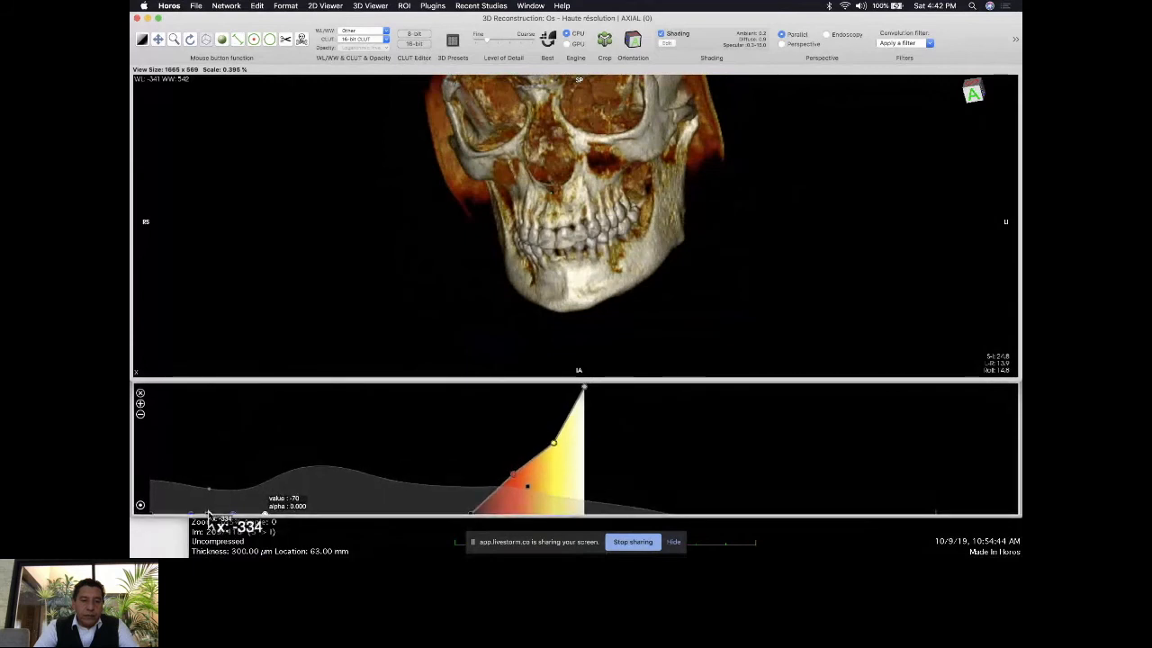
click(209, 513)
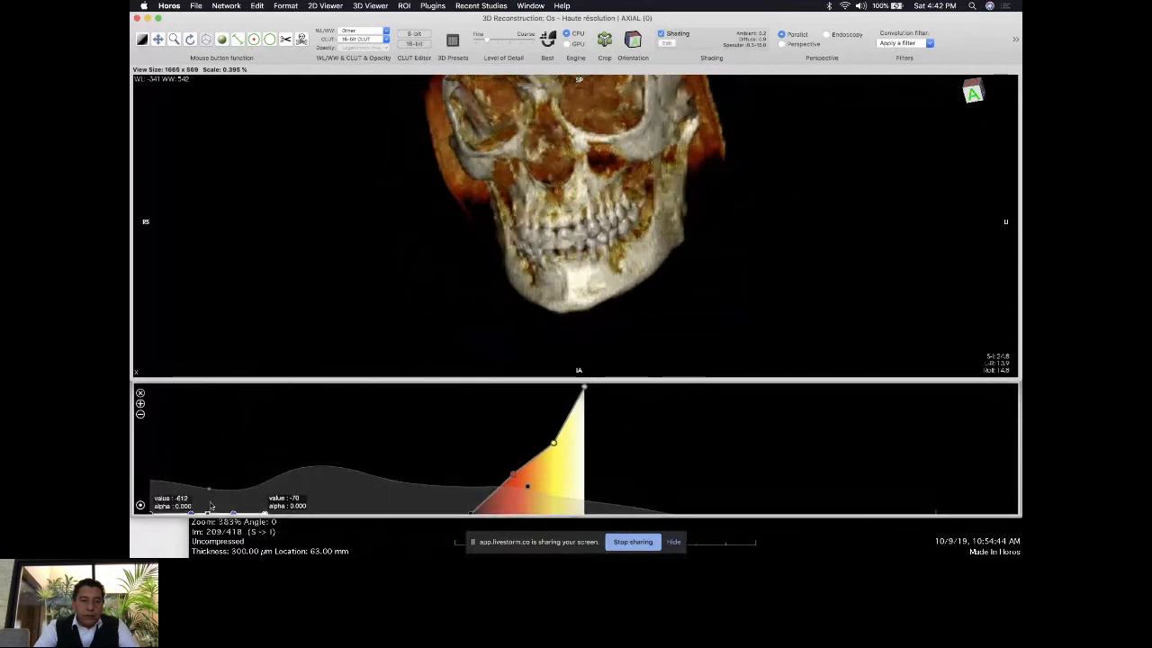
drag(210, 505, 213, 487)
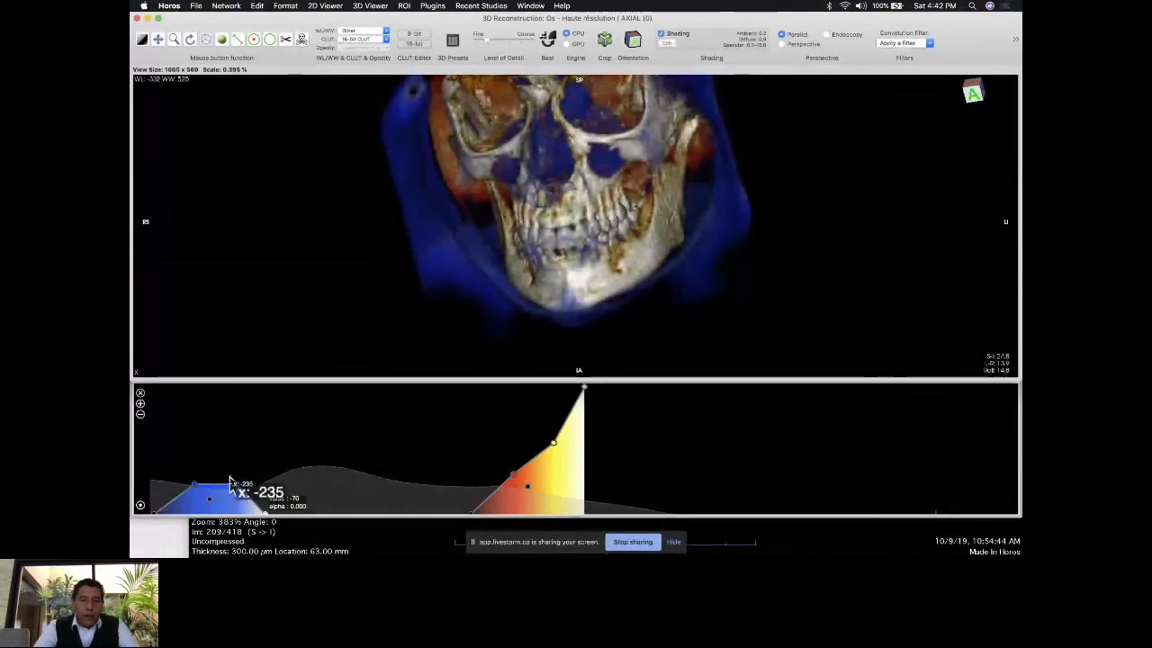
drag(229, 483, 193, 483)
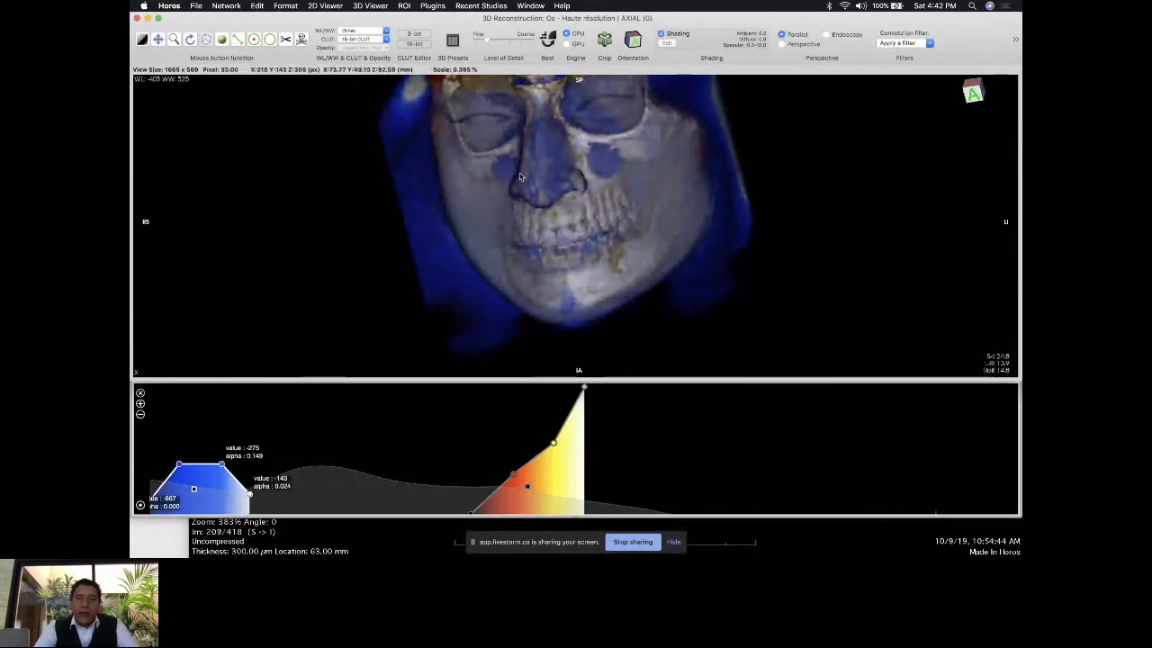
- Turn the head to an oblique view and raise the bone curve to near full opacity, peaking at about value 1459, alpha 0.998
drag(562, 185, 689, 181)
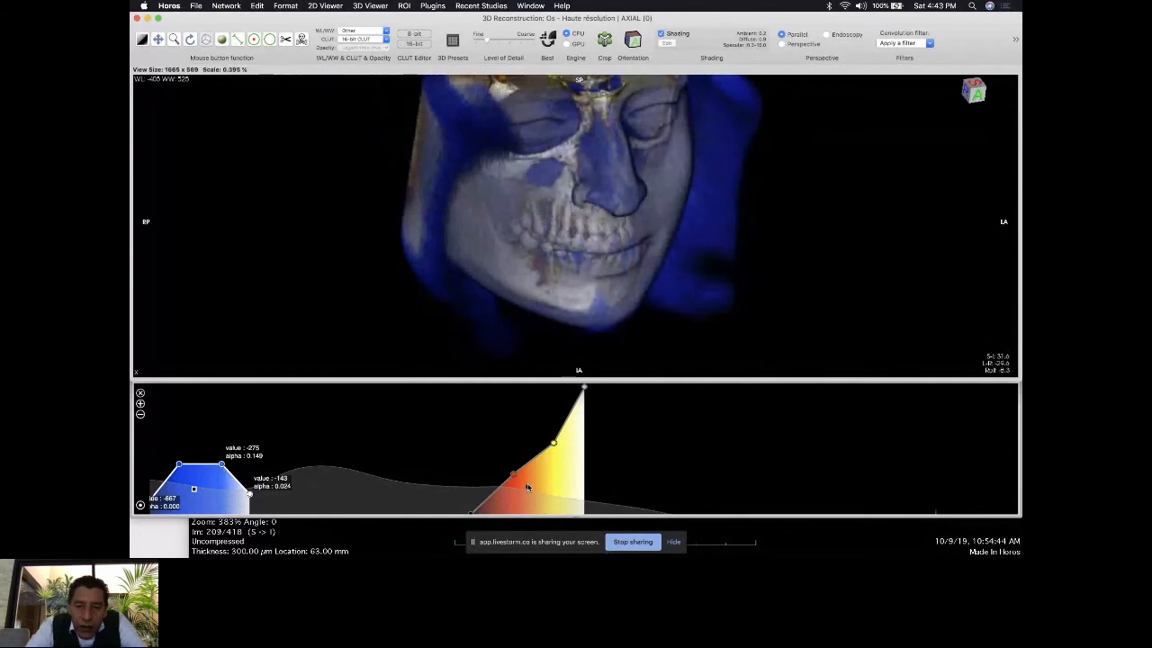
drag(527, 487, 533, 412)
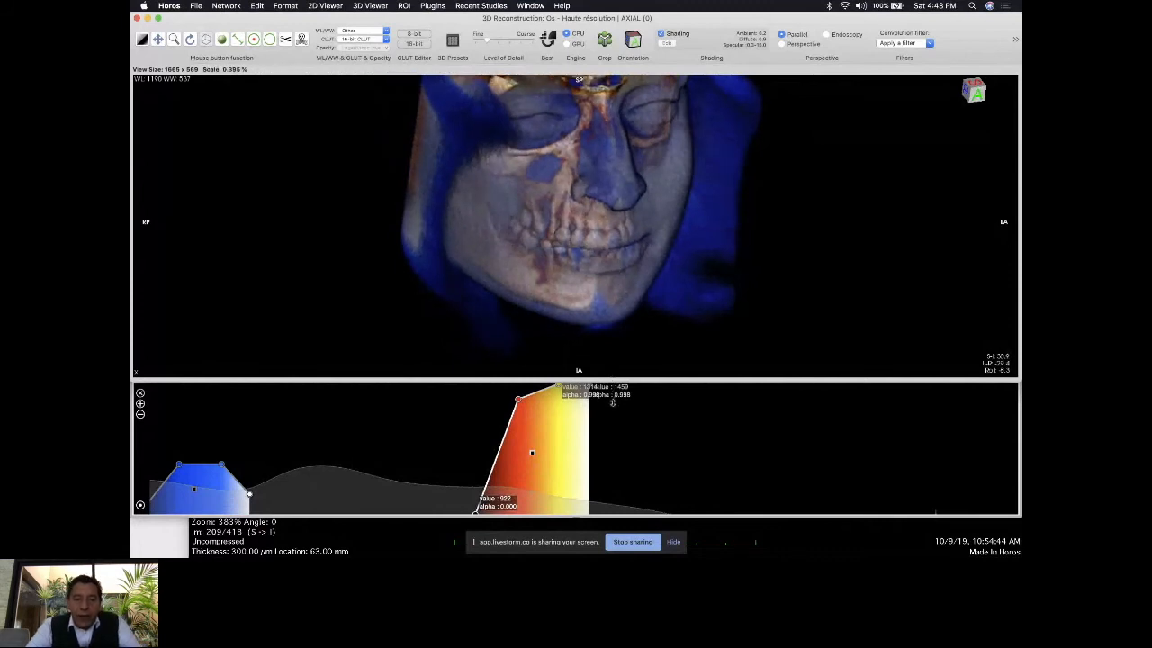
drag(613, 433, 613, 435)
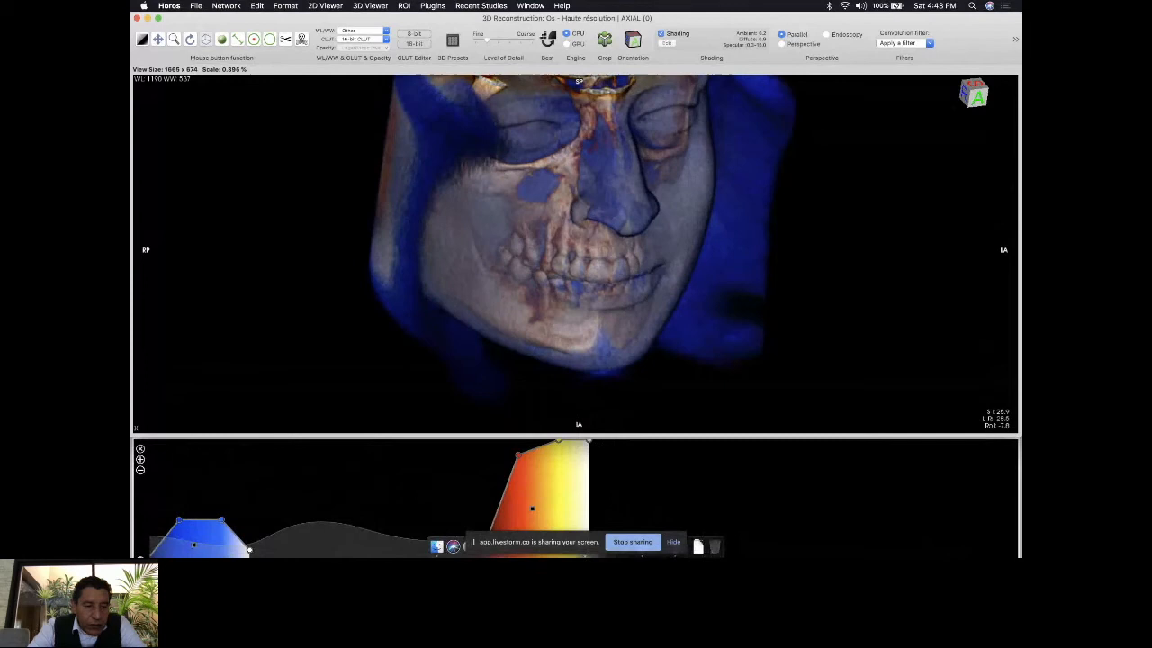
- Save the two-curve 16-bit CLUT under the name TEST WEBINAR
click(140, 558)
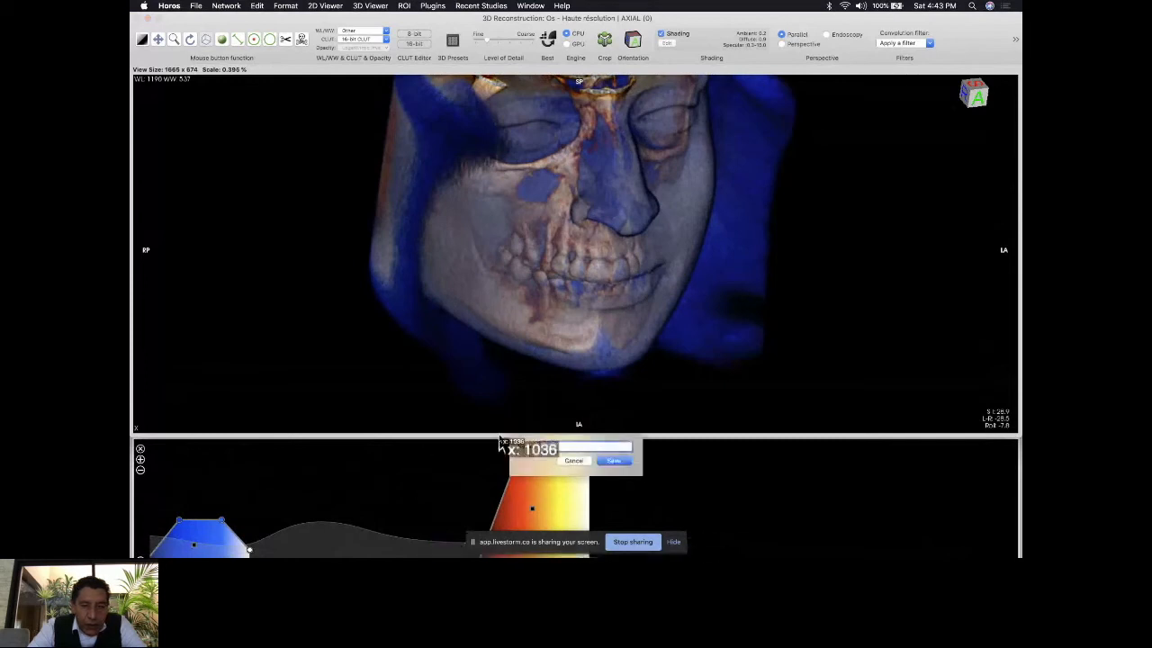
click(584, 445)
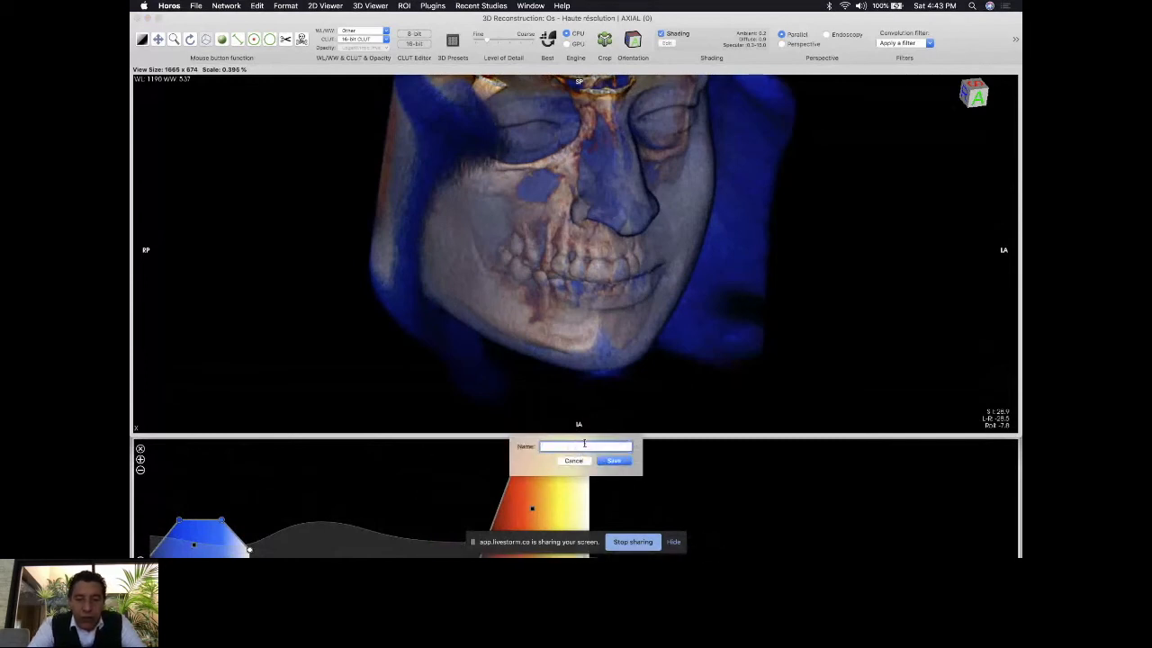
text(TEST)
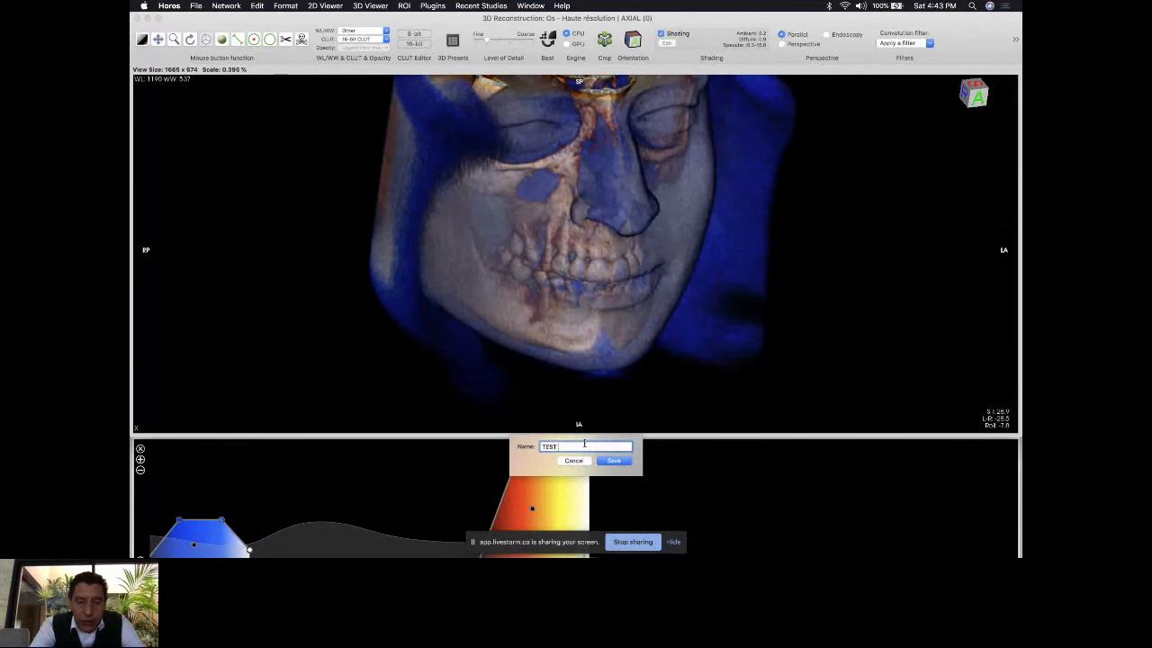
text( WEBINAR)
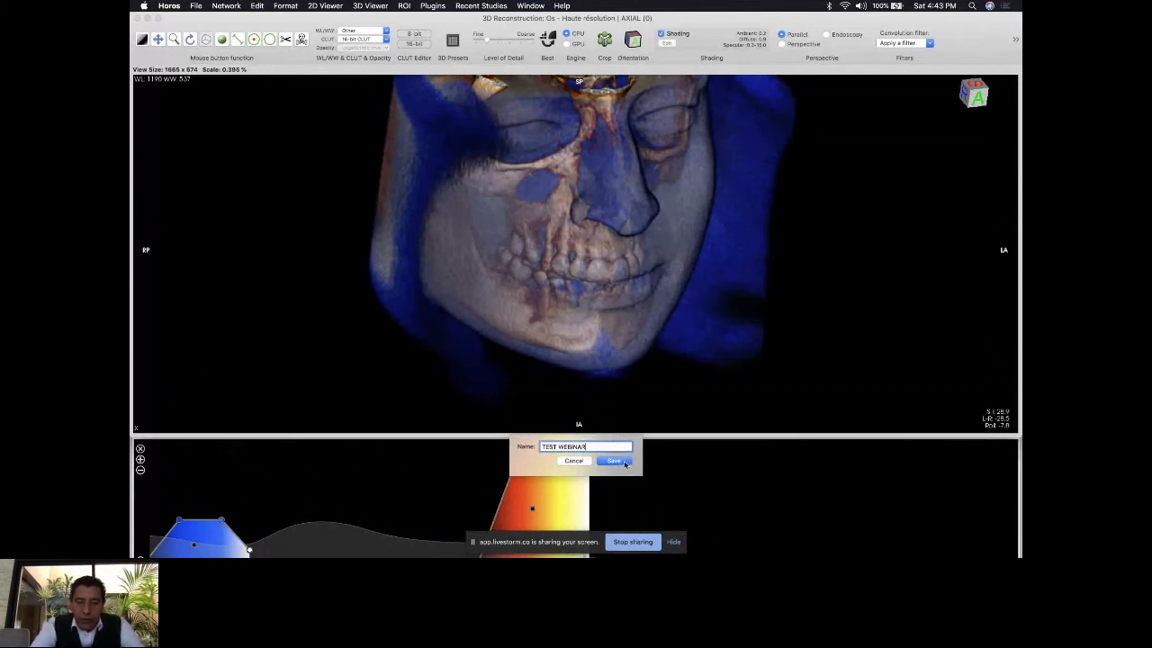
click(624, 462)
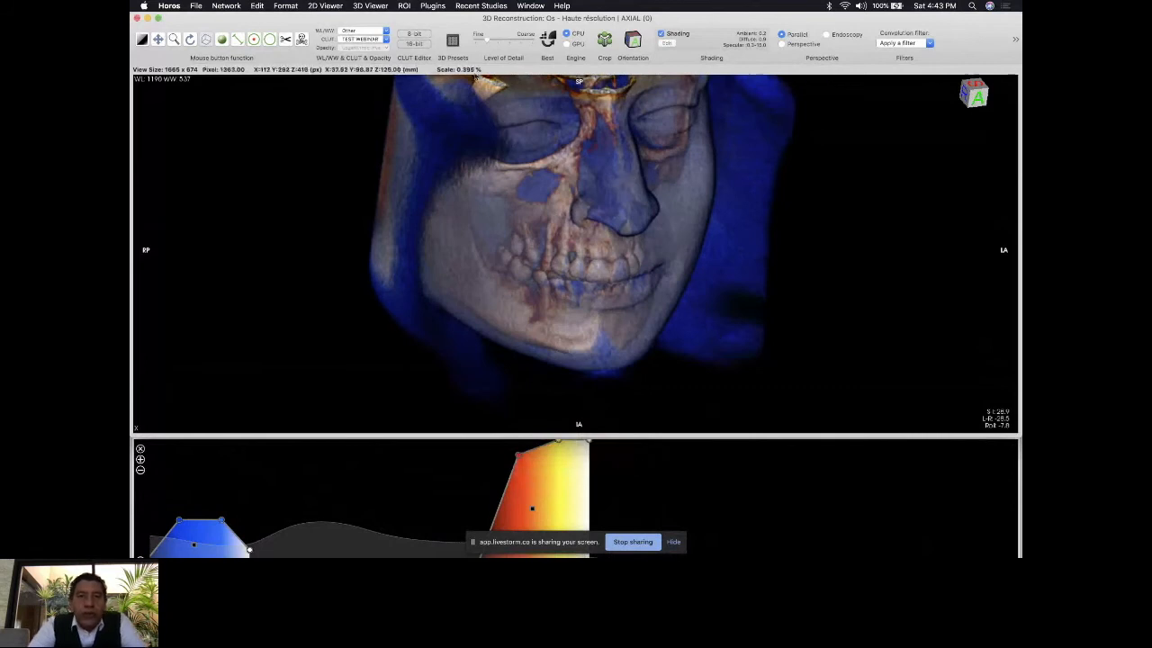
- Browse the Bone CT and Soft Tissue CT groups of the 3D presets and apply a soft-tissue airway preset
click(453, 39)
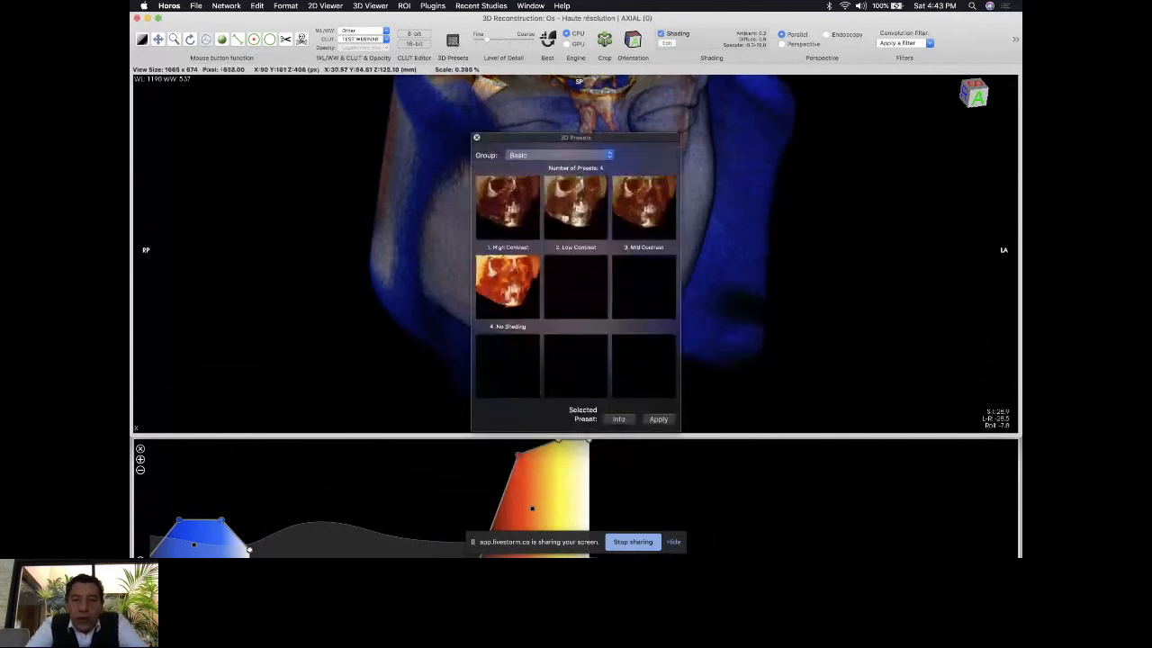
click(609, 159)
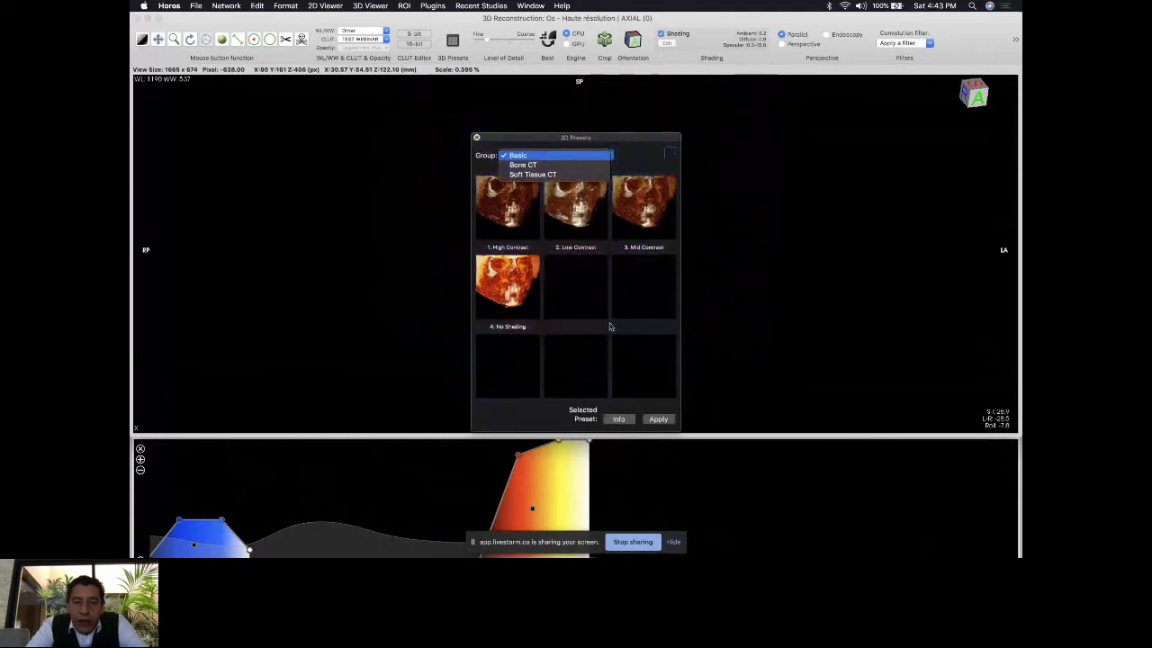
click(539, 167)
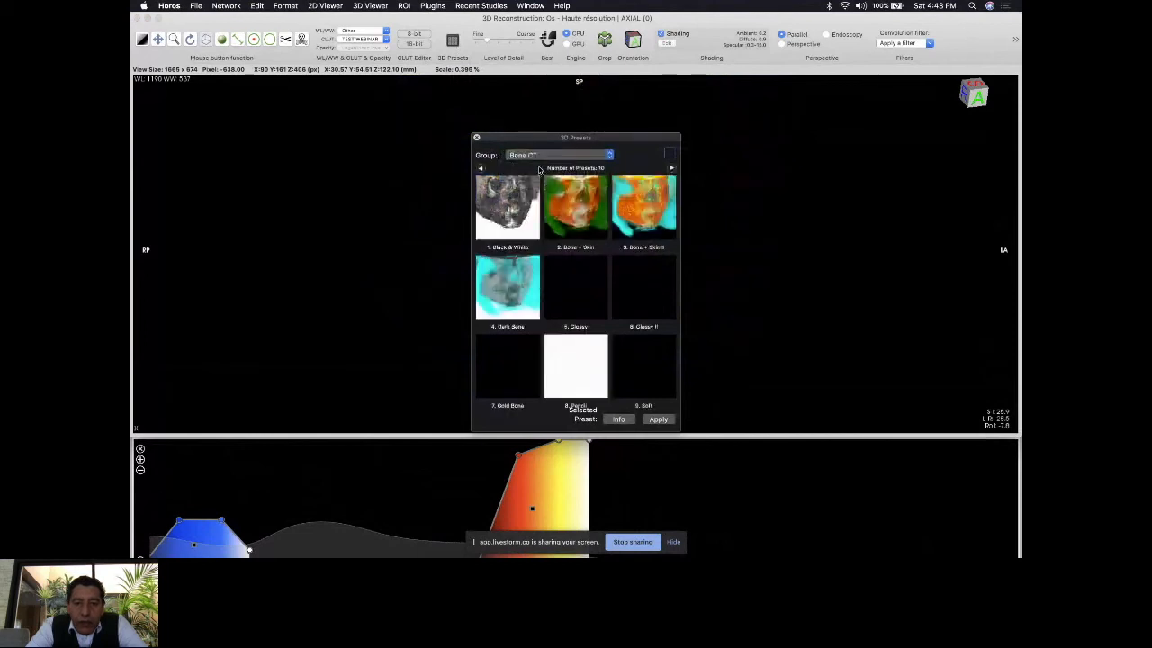
click(609, 158)
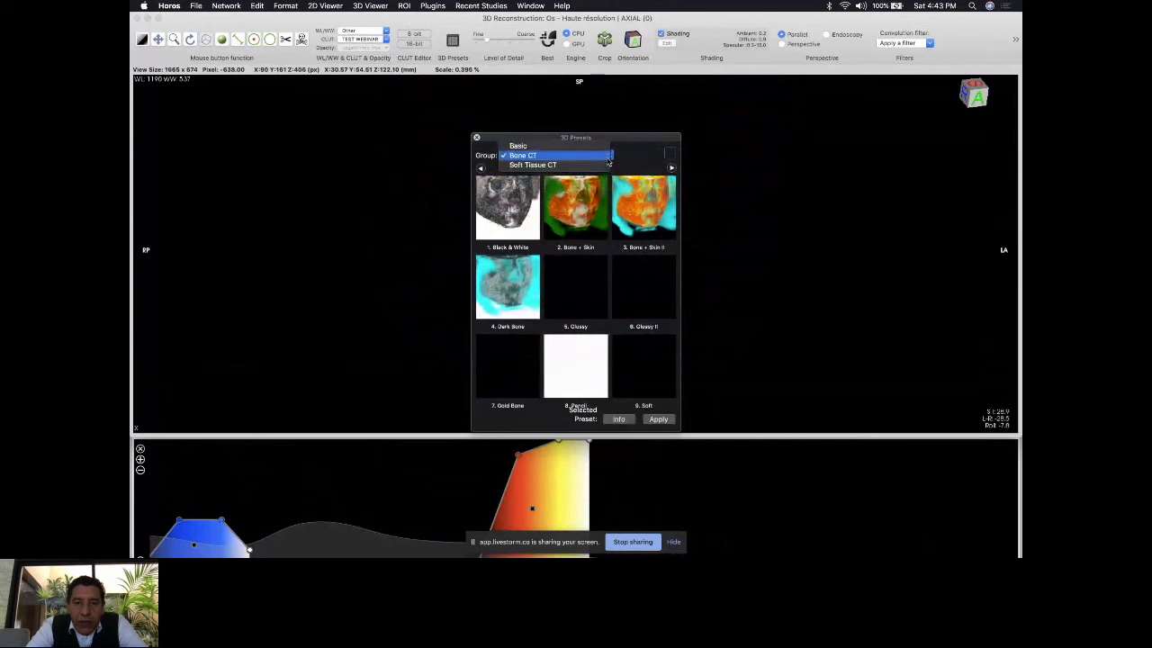
click(536, 169)
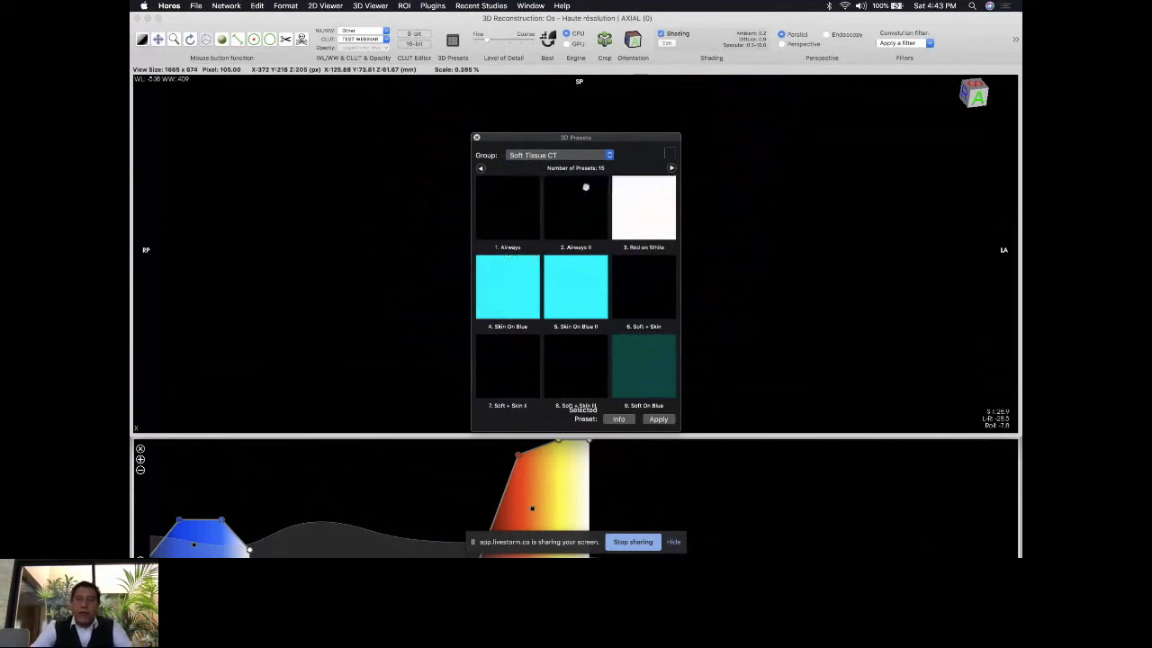
- Clear the presets window away from the volume, decline the software update, and rotate the airway rendering to a left-side view
drag(614, 144, 965, 125)
drag(694, 213, 689, 185)
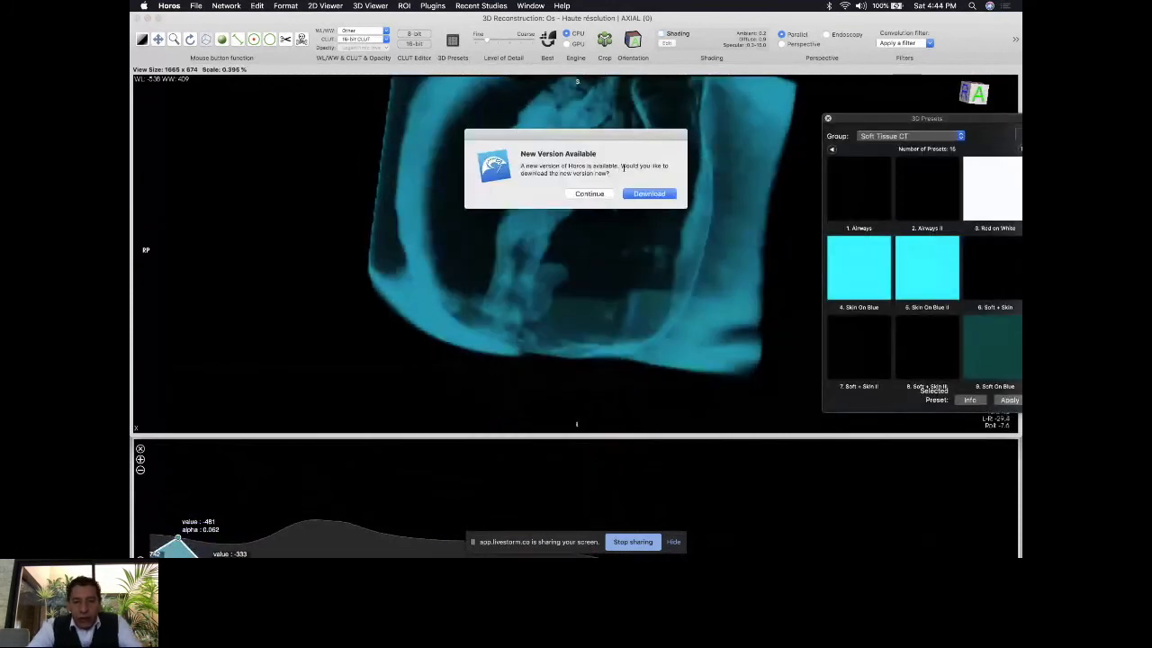
click(593, 195)
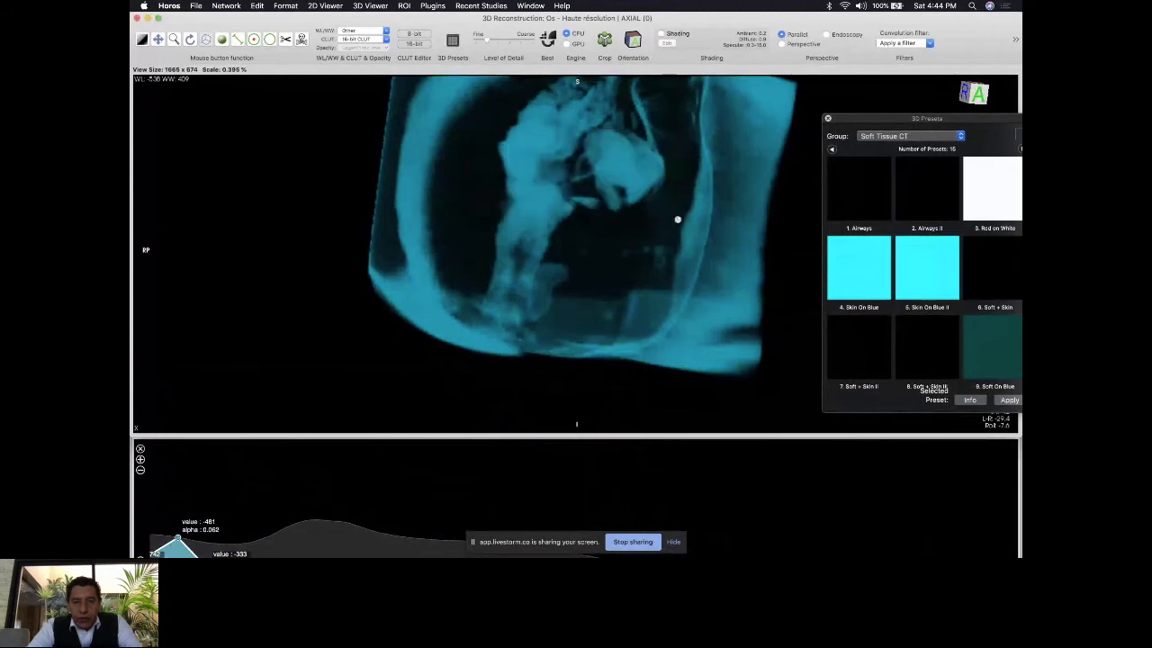
drag(647, 223, 201, 242)
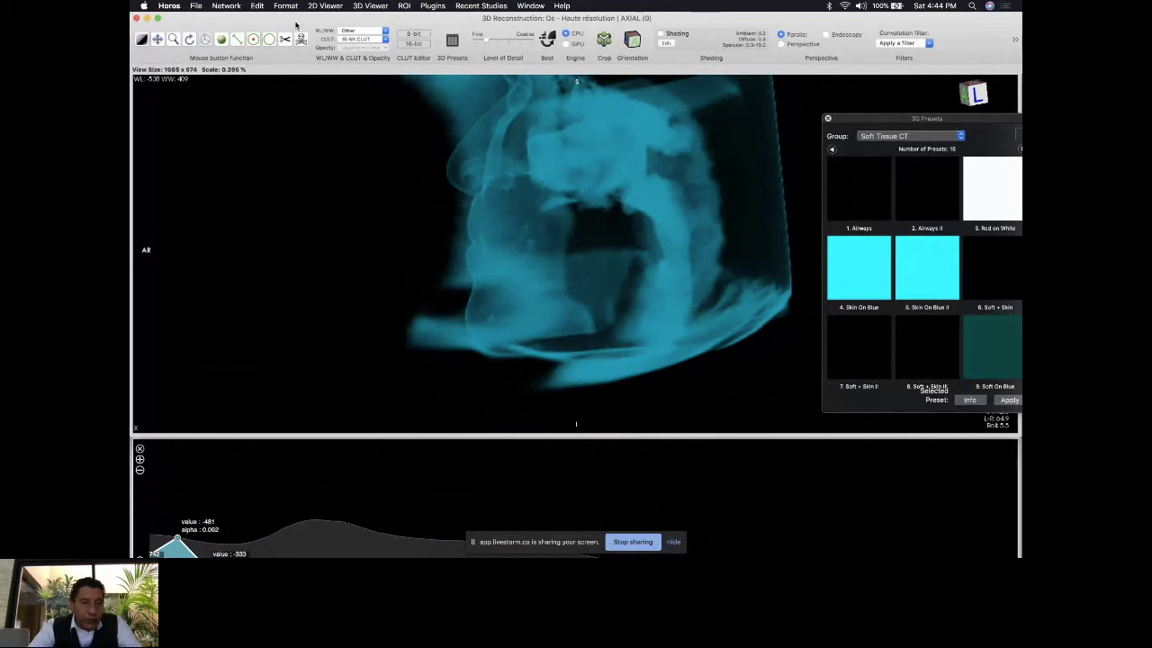
- Reposition the rendering window and shift the cyan airway curve to a peak of about value -303, alpha 0.026
drag(296, 25, 367, 24)
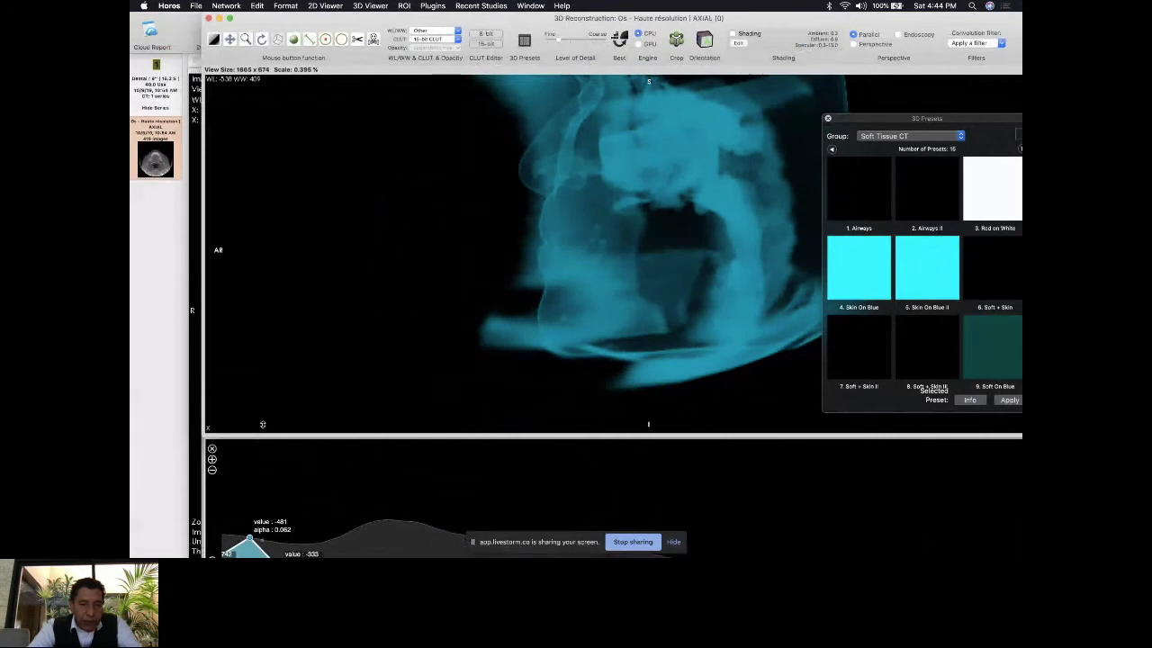
drag(262, 424, 262, 365)
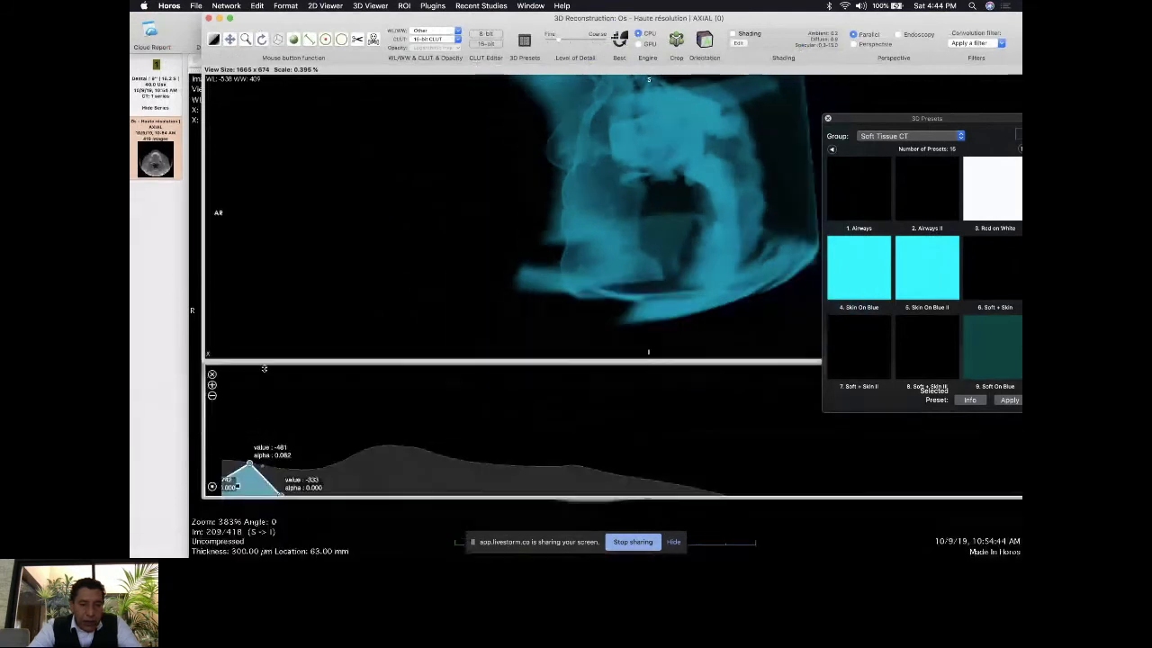
drag(242, 501, 284, 509)
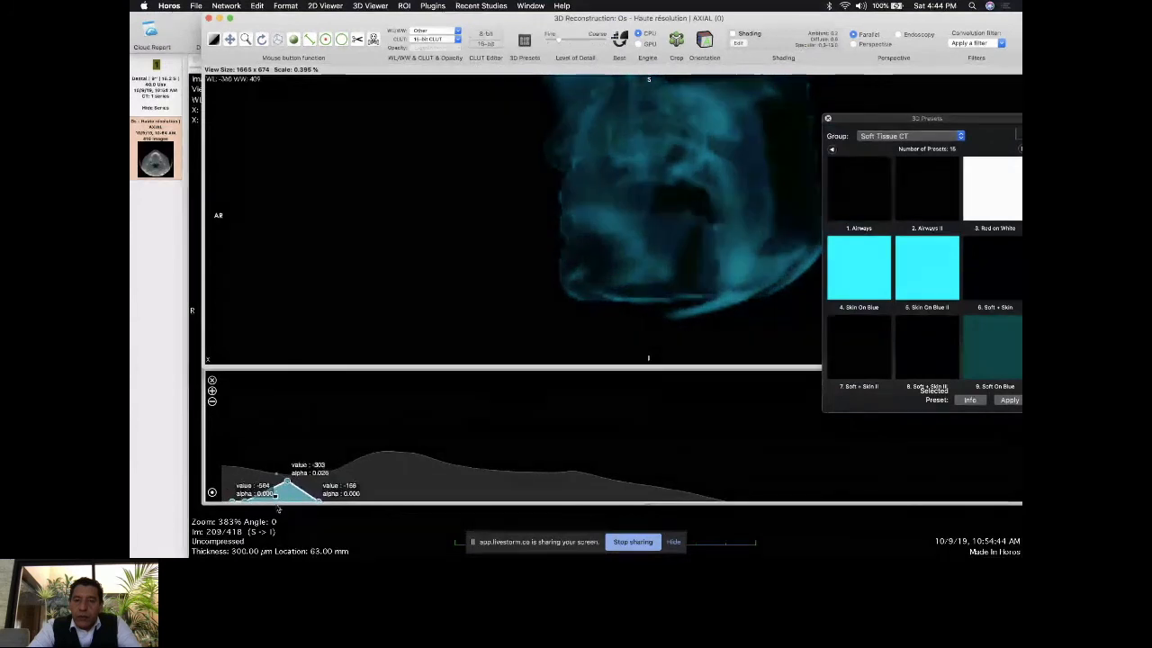
drag(650, 195, 649, 223)
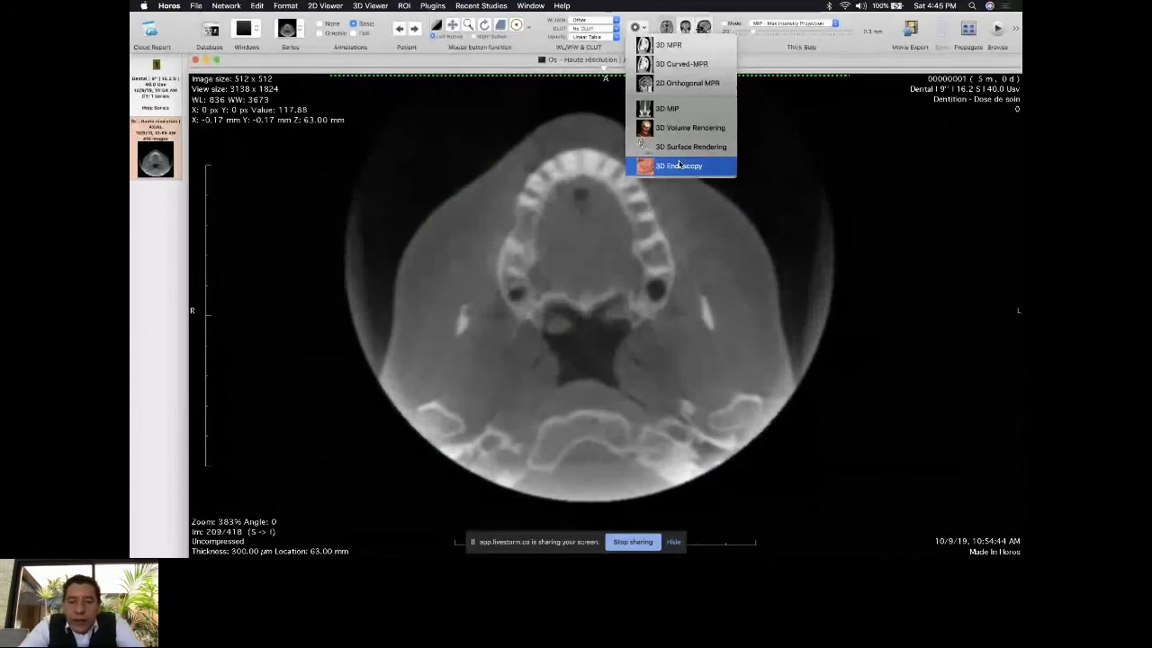
- Open the series in 3D Endoscopy and orient the 3D view to show the face in level left profile
click(701, 271)
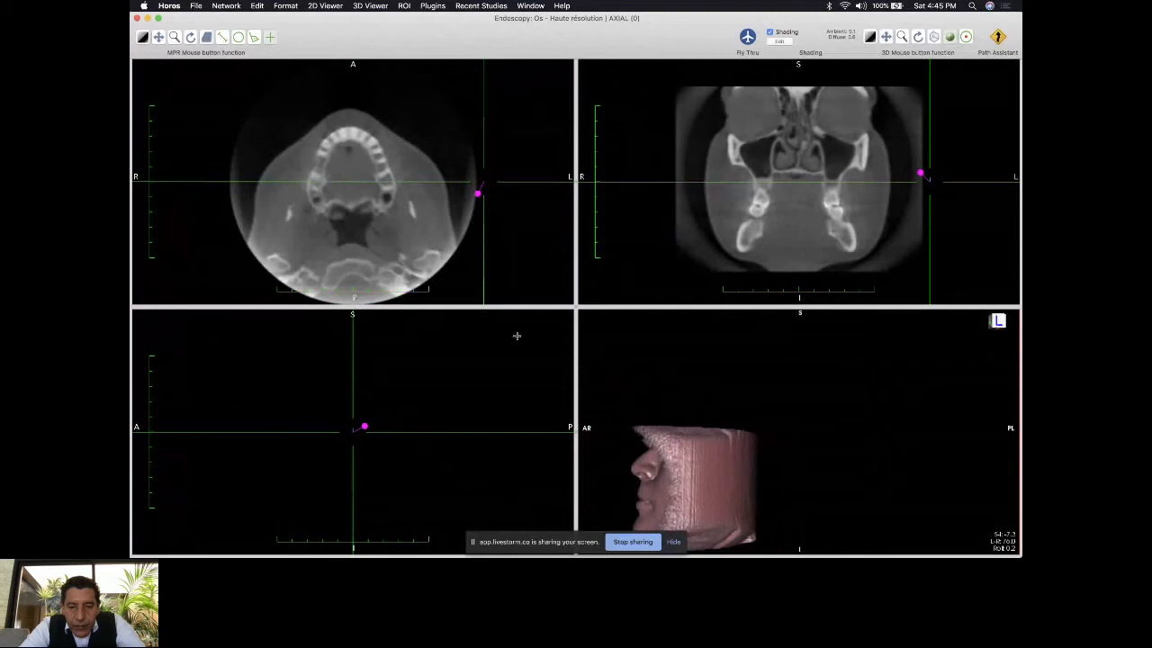
click(161, 40)
drag(691, 473, 683, 498)
drag(680, 443, 680, 435)
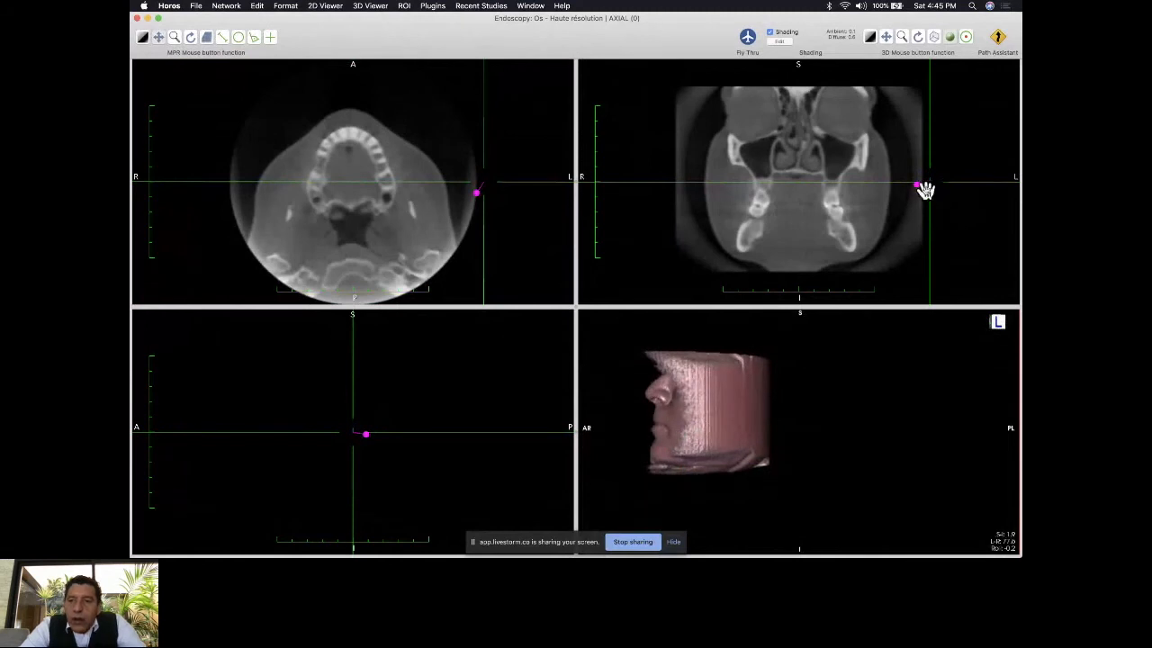
- Redirect the endoscopy camera from the coronal slice and recentre the axial and coronal images in their views
click(922, 190)
drag(922, 190, 885, 209)
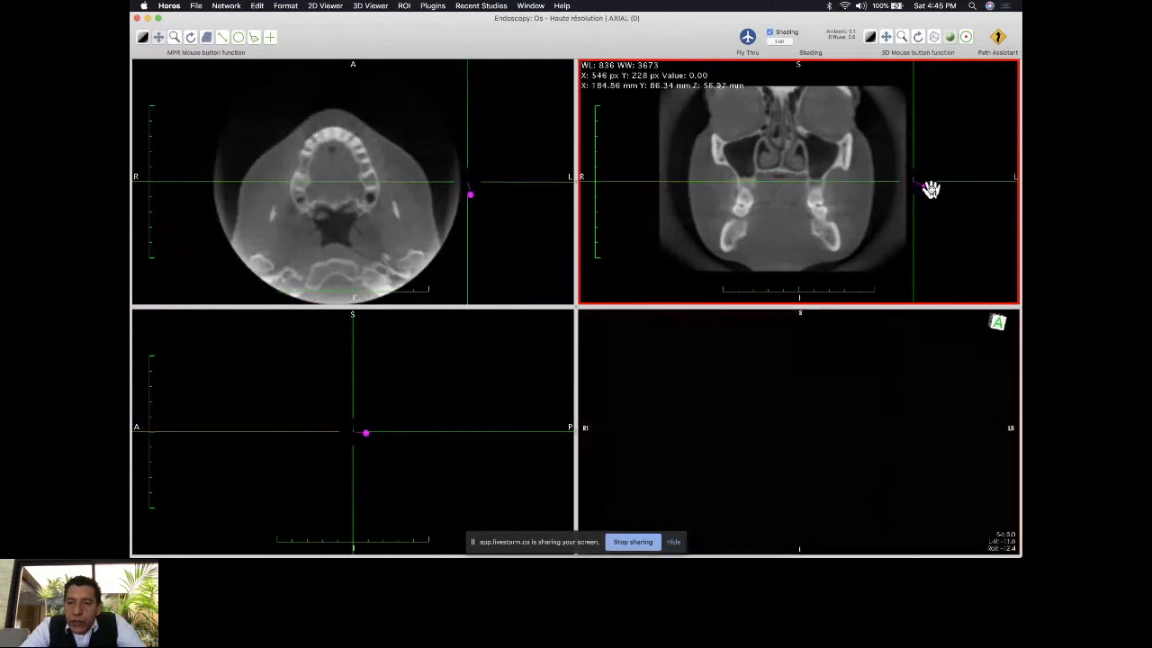
drag(822, 152, 828, 174)
mouse_move(499, 182)
mouse_down()
mouse_move(506, 195)
mouse_move(497, 196)
mouse_move(509, 186)
mouse_up()
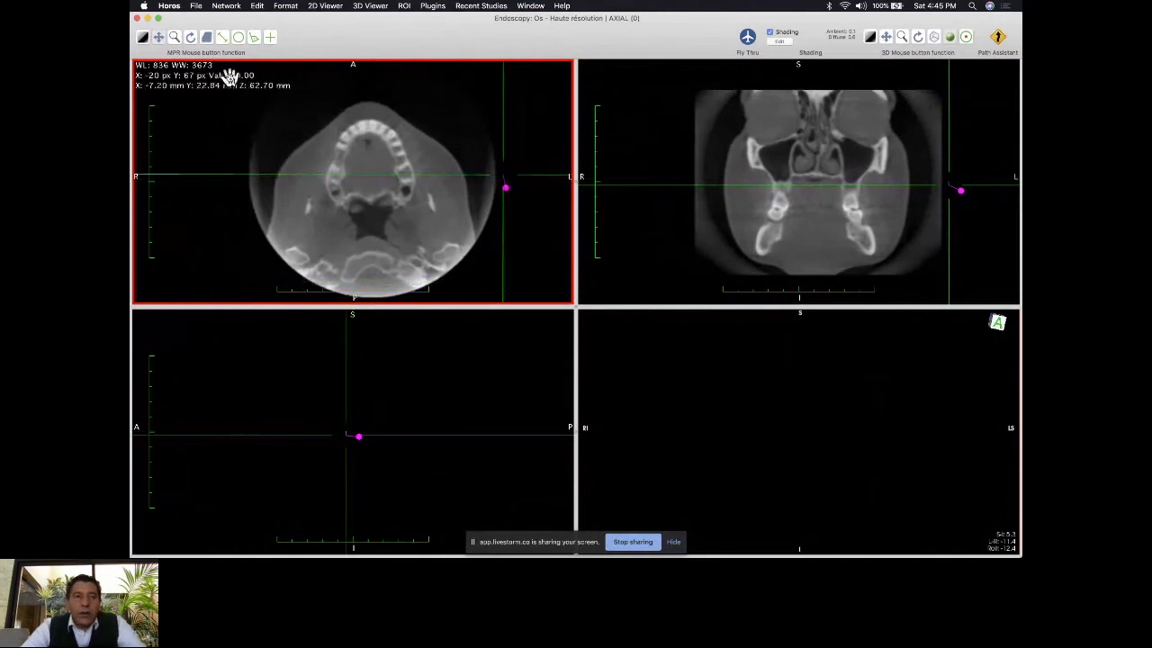
- Place the endoscopy camera inside the pharyngeal airway on the axial slice, behind the palate
click(271, 37)
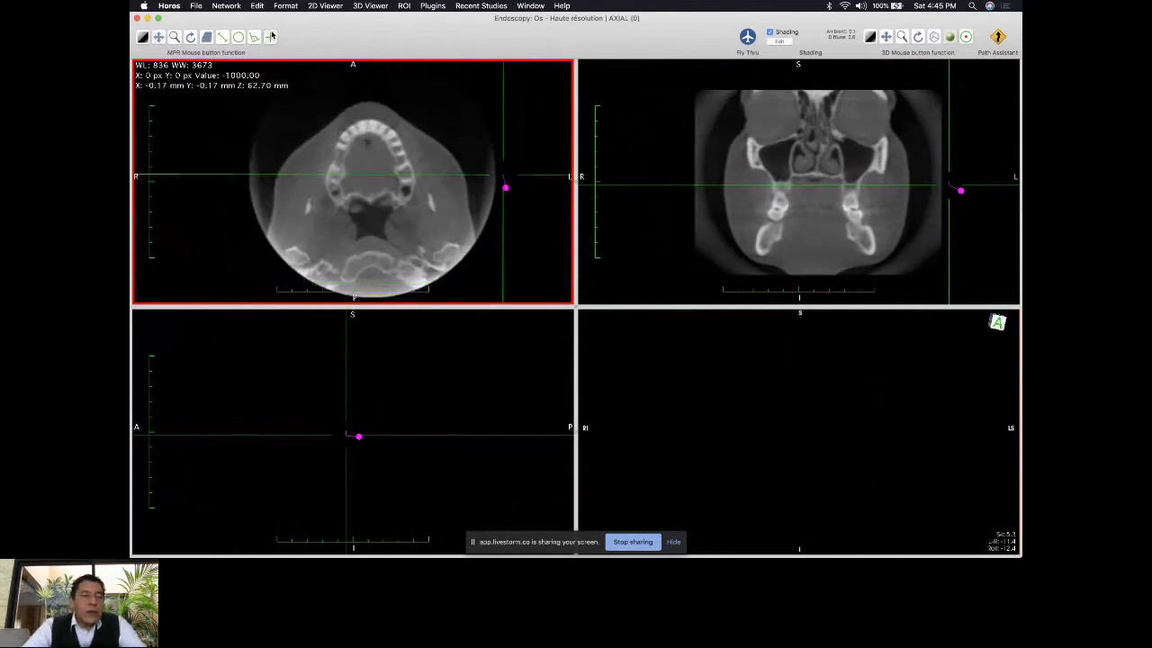
click(505, 186)
drag(505, 185, 371, 227)
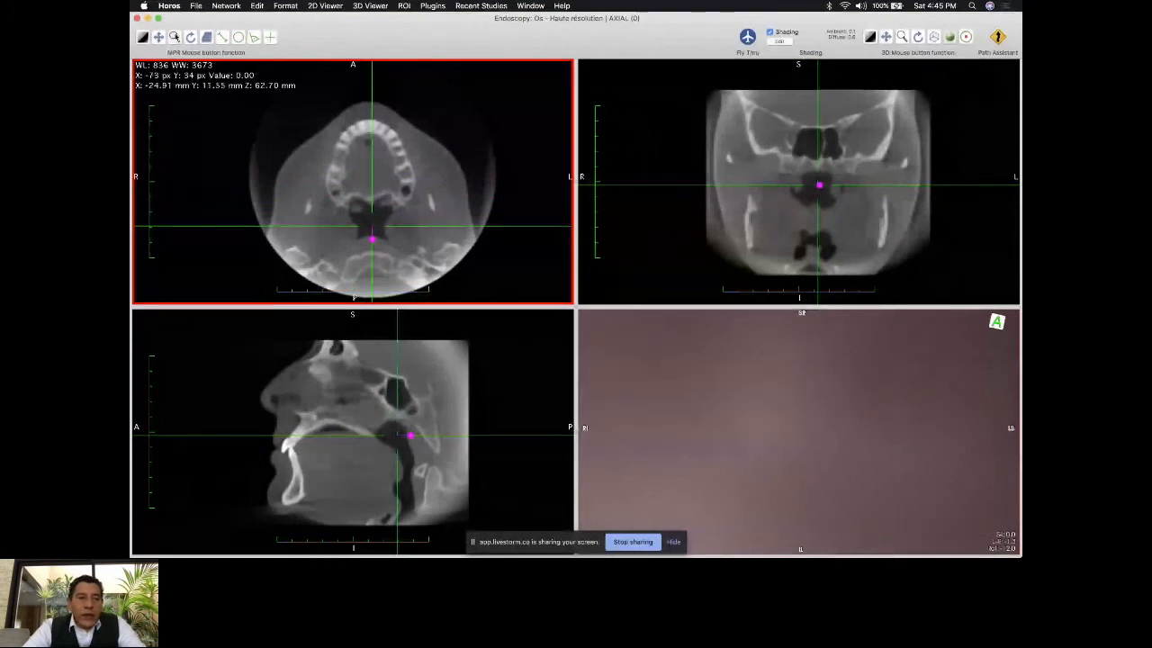
- Turn the endoscopy camera to look down along the pharyngeal airway
drag(781, 346, 747, 507)
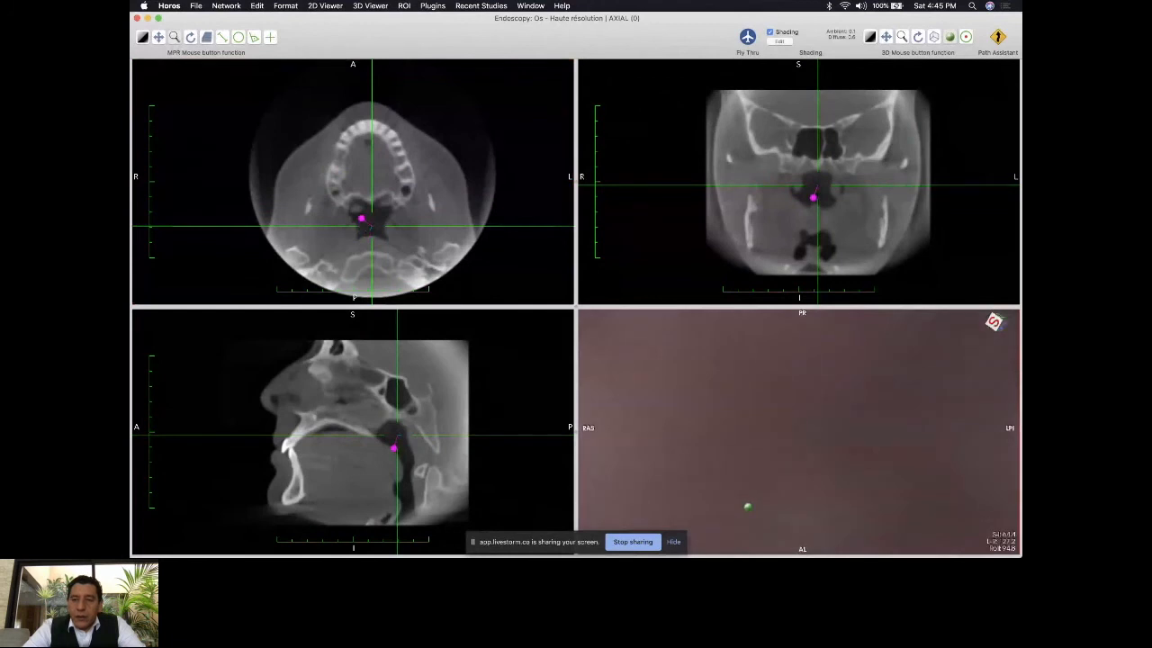
click(395, 450)
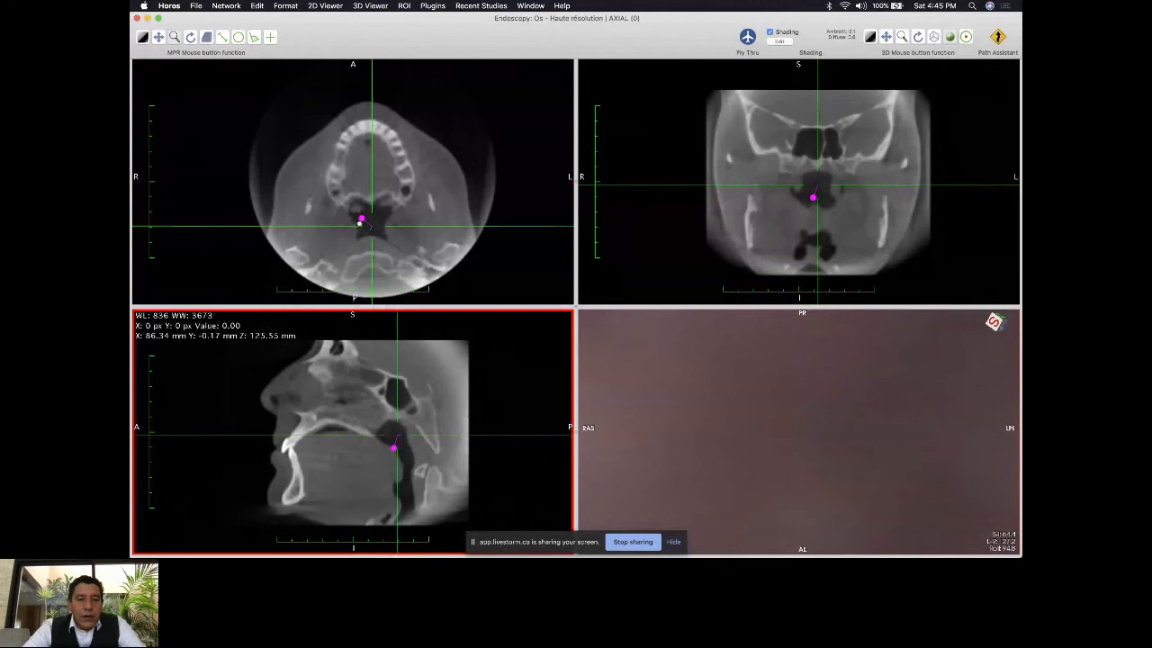
click(360, 221)
- Enlarge the slices around the airway and move the endoscopy camera forward to its anterior part on the axial slice
right_drag(373, 208, 354, 120)
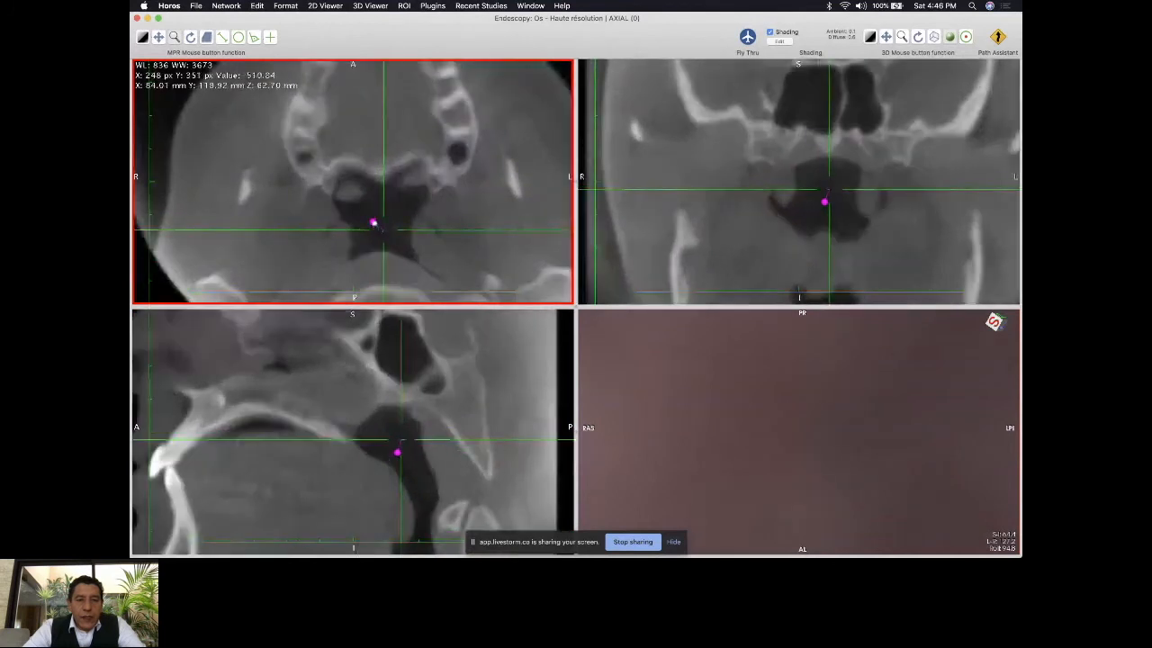
click(270, 37)
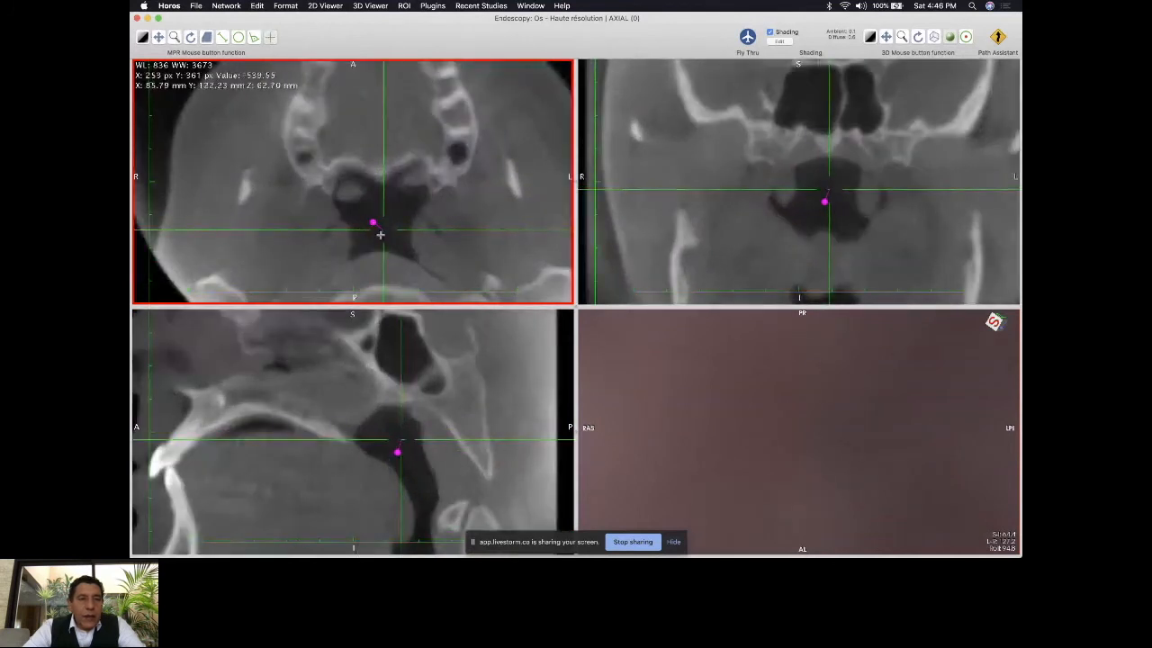
drag(384, 230, 382, 195)
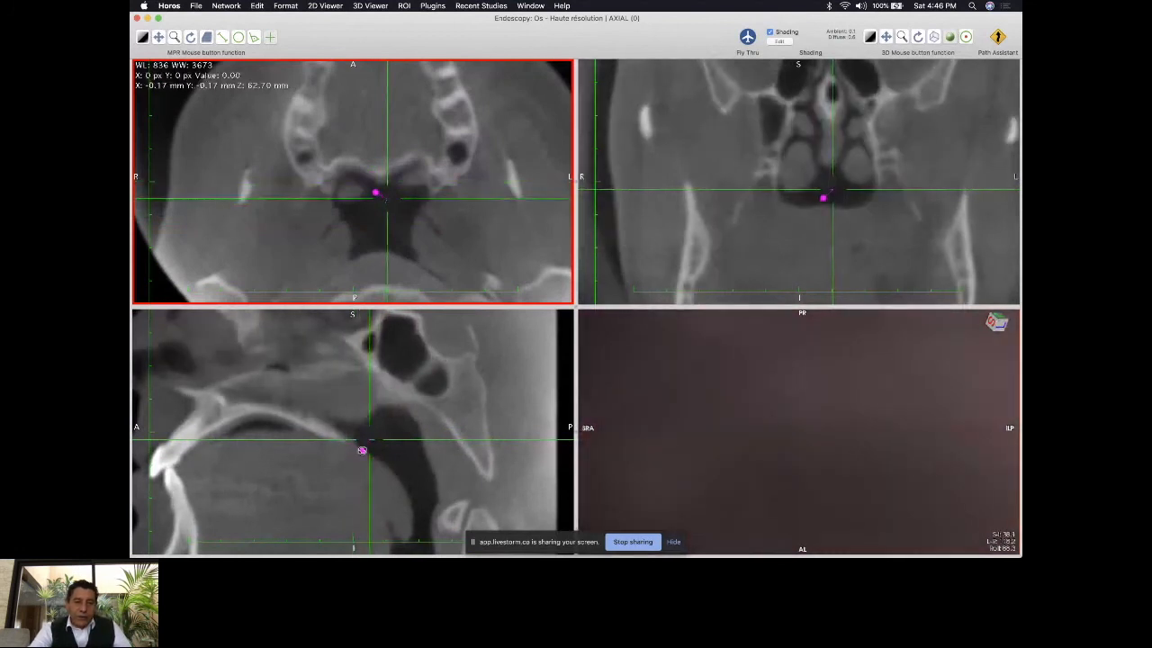
- Move the endoscopy camera up from the airway into the sphenoid sinus on the sagittal slice, and close the endoscopy viewer
drag(362, 450, 374, 429)
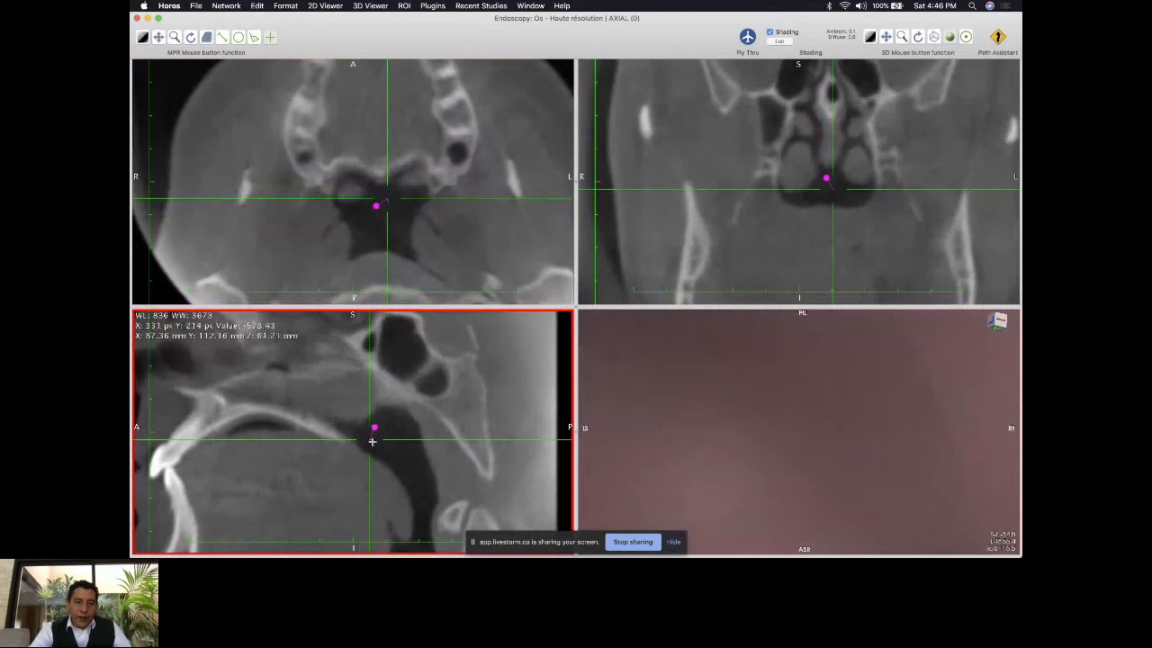
drag(376, 428, 399, 360)
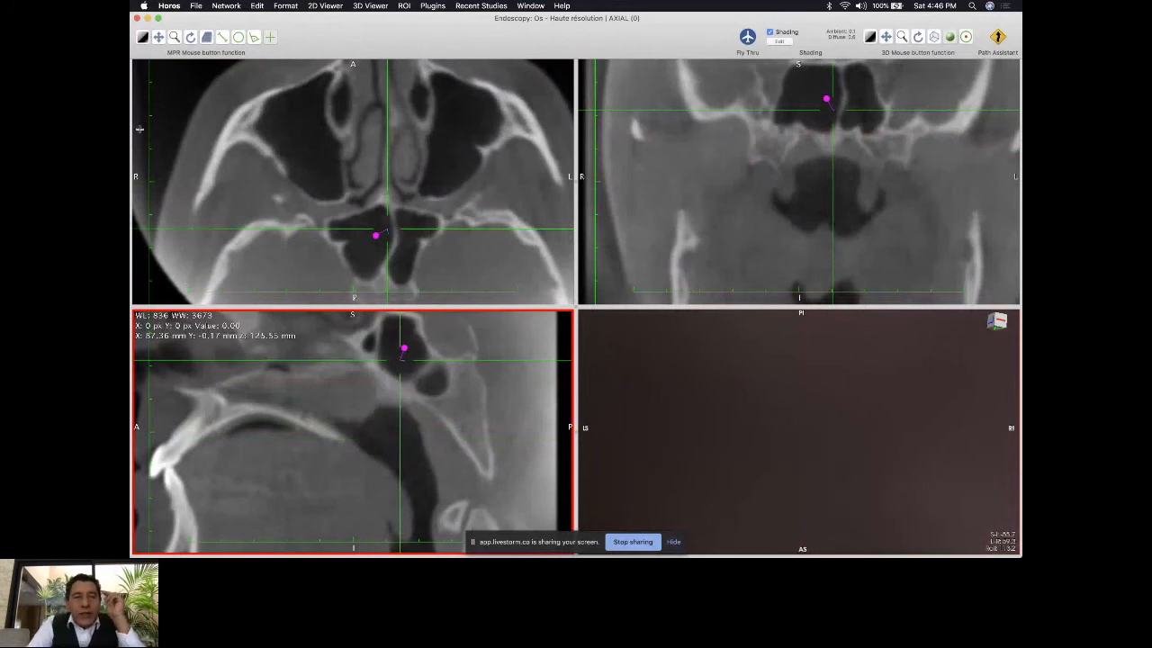
click(137, 18)
- Create a 3D Surface Rendering of the series with the first surface at the predefined pixel value 500
click(645, 27)
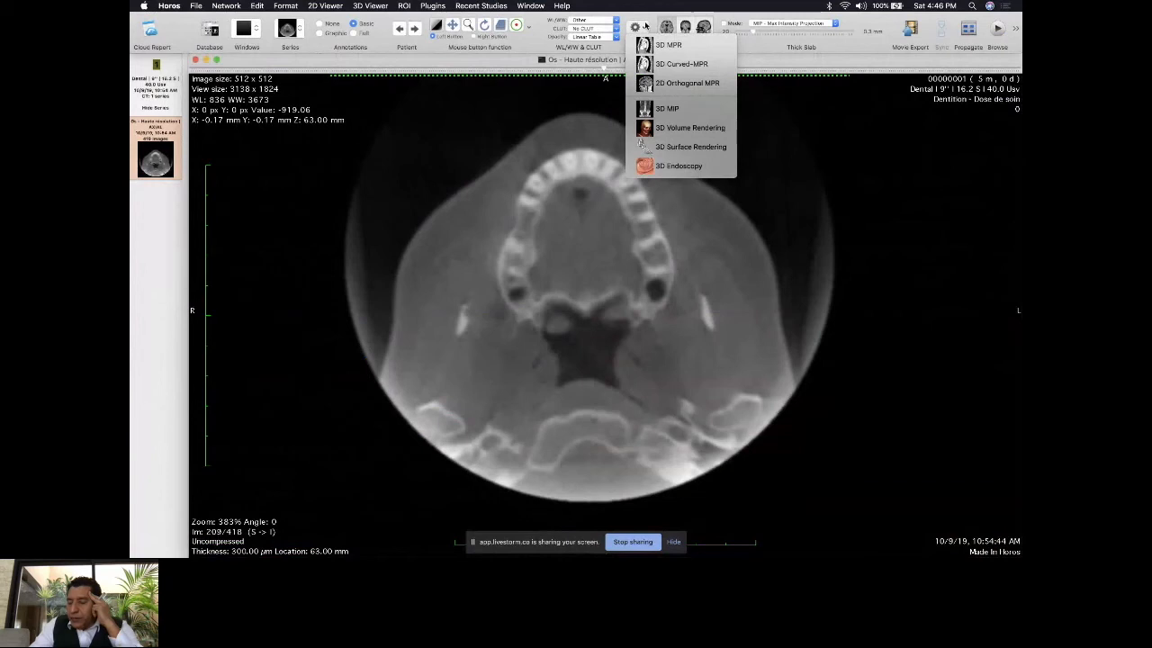
click(681, 153)
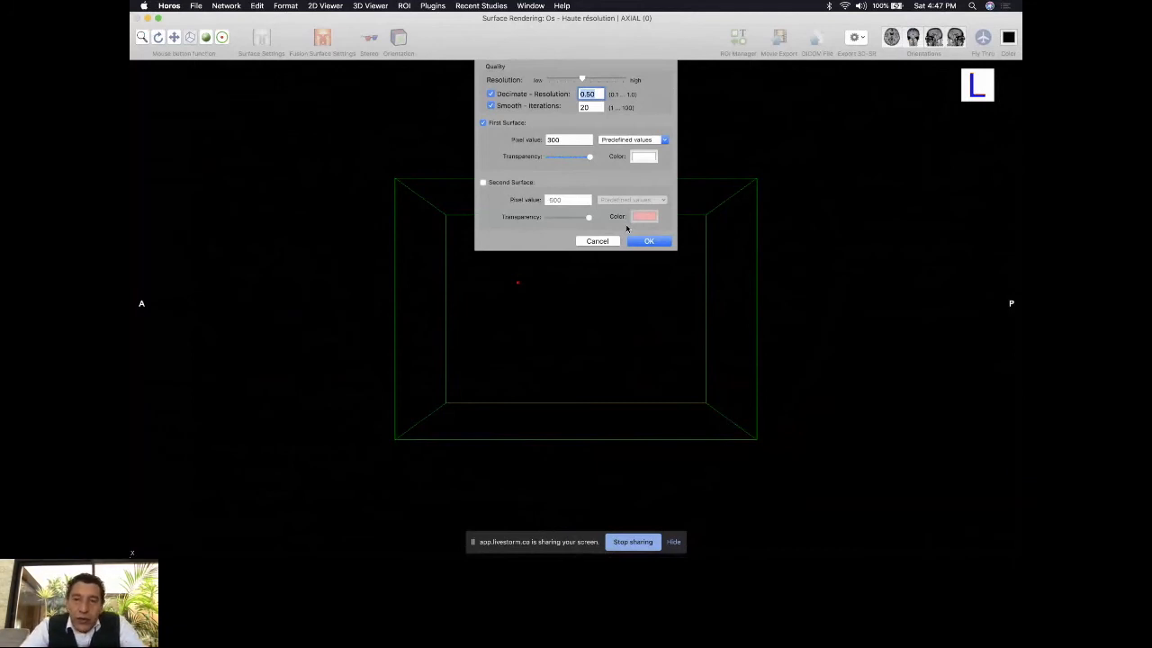
double_click(553, 139)
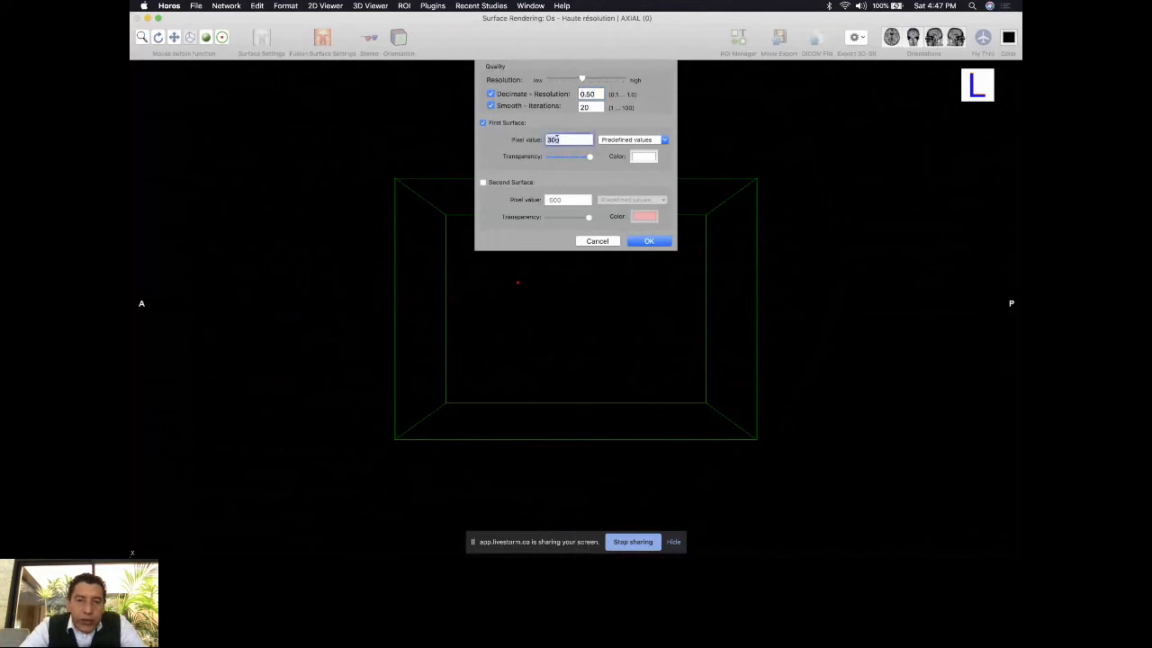
click(664, 139)
click(634, 159)
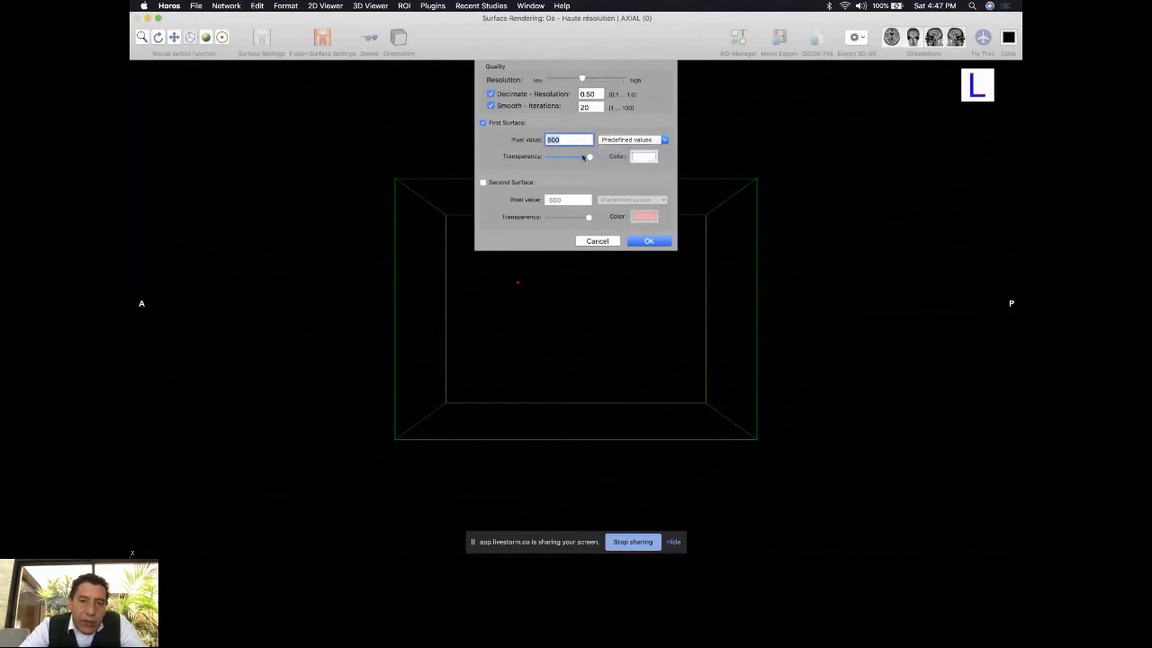
click(657, 242)
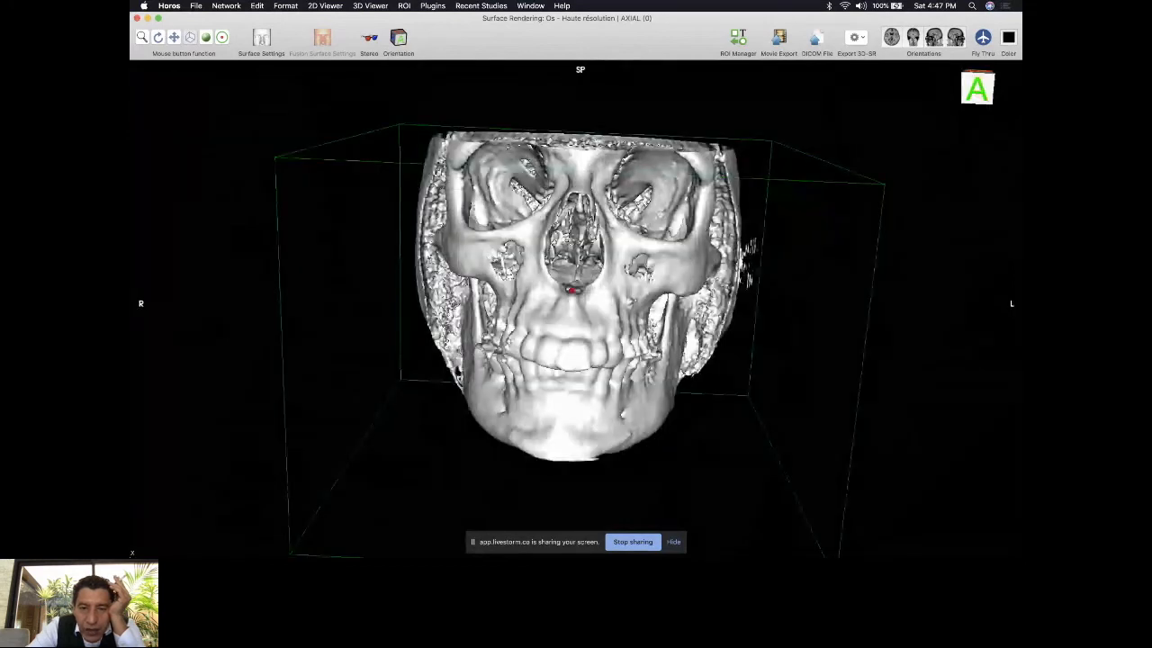
- Enlarge the bone surface, examine the skull from the front and its right side, and bring up the available 3D export formats
scroll(576, 309, up, 5)
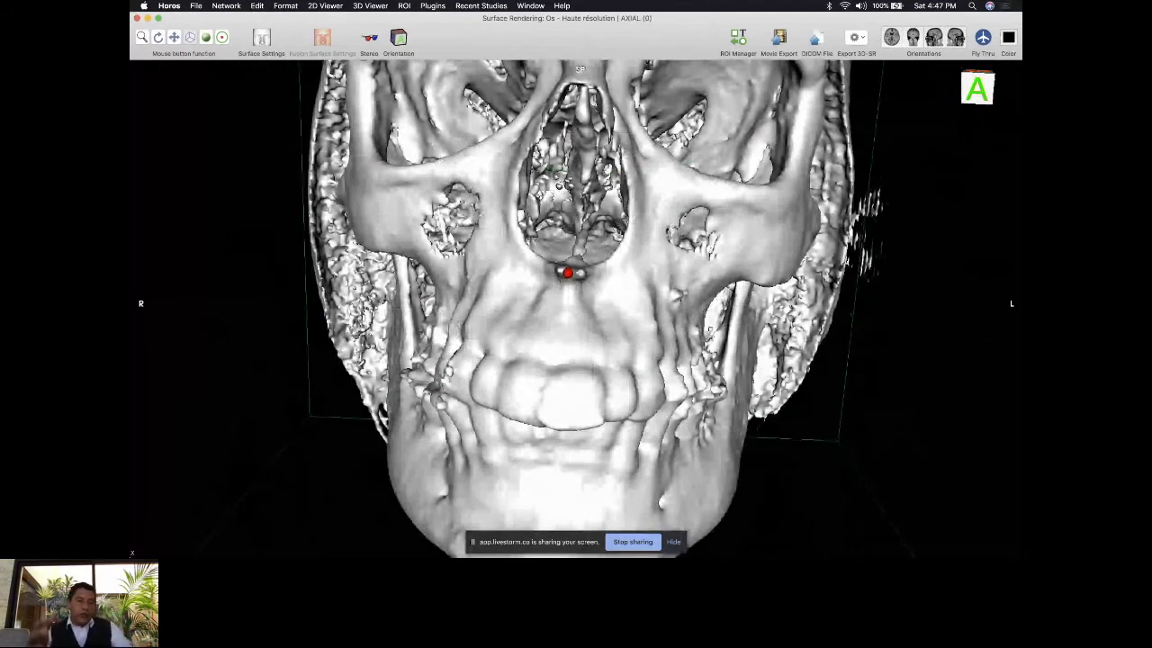
drag(491, 94, 513, 114)
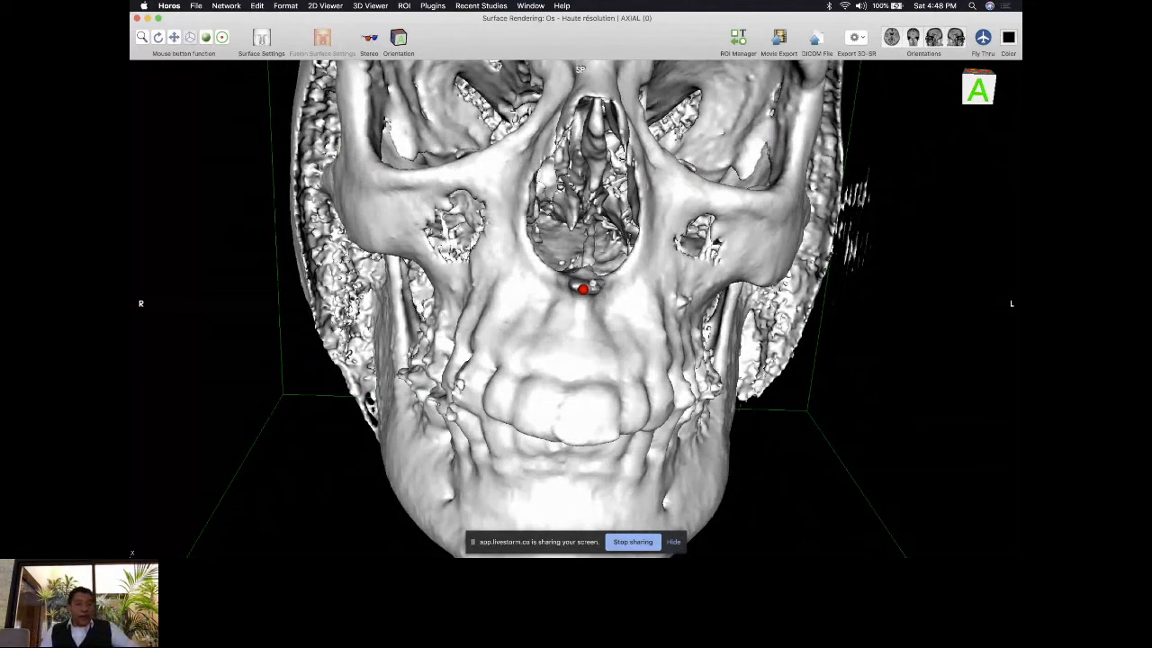
drag(369, 432, 536, 445)
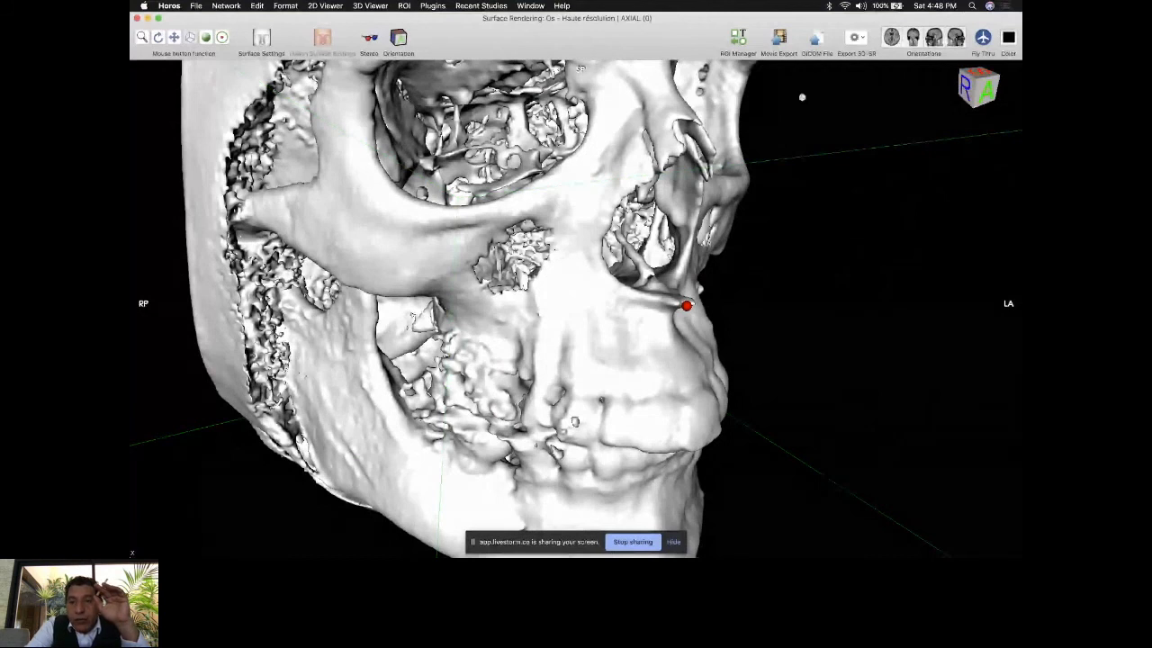
drag(802, 96, 842, 67)
click(860, 38)
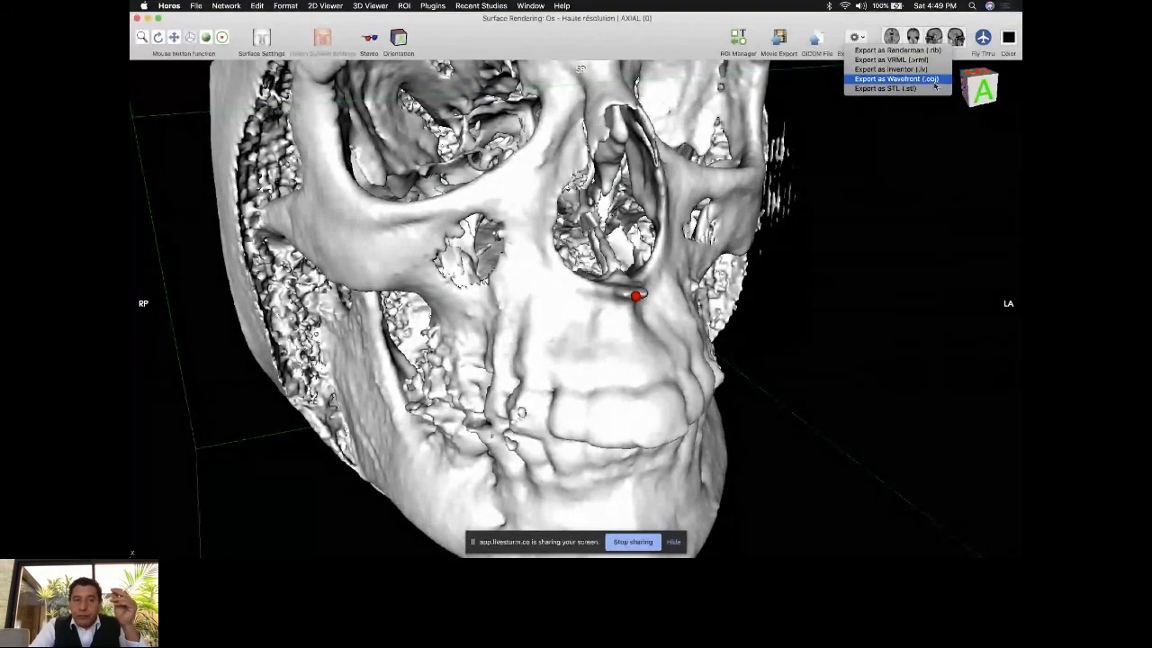
click(935, 81)
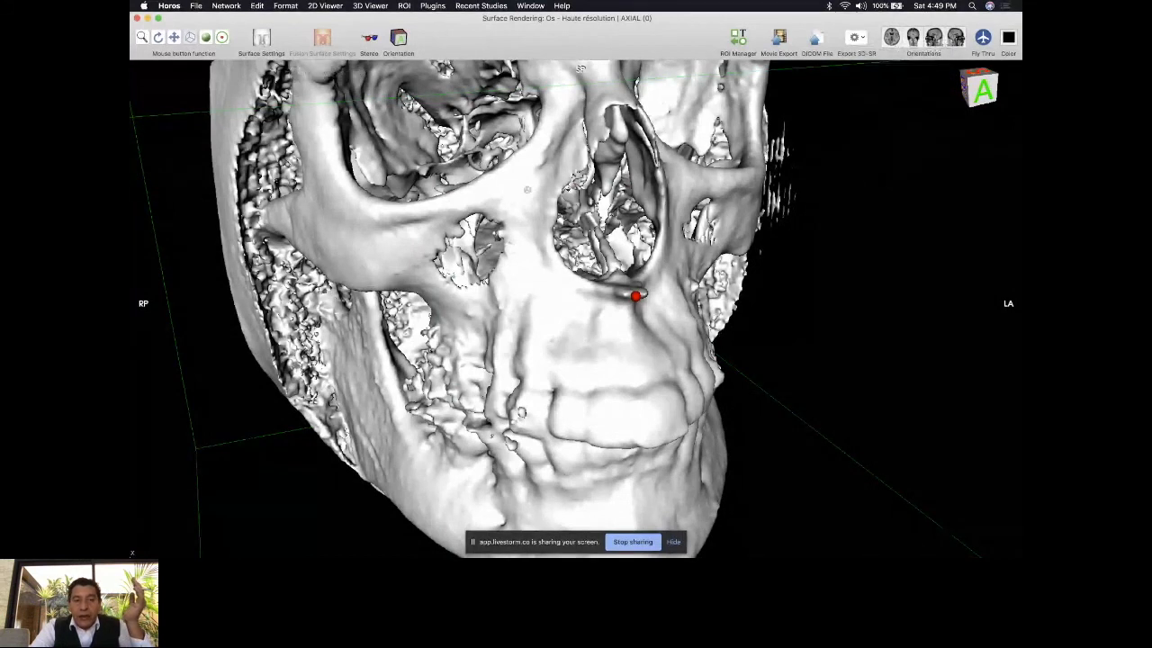
- Change the first surface to the predefined pixel value -500 and render the facial skin
click(259, 40)
click(637, 140)
click(637, 150)
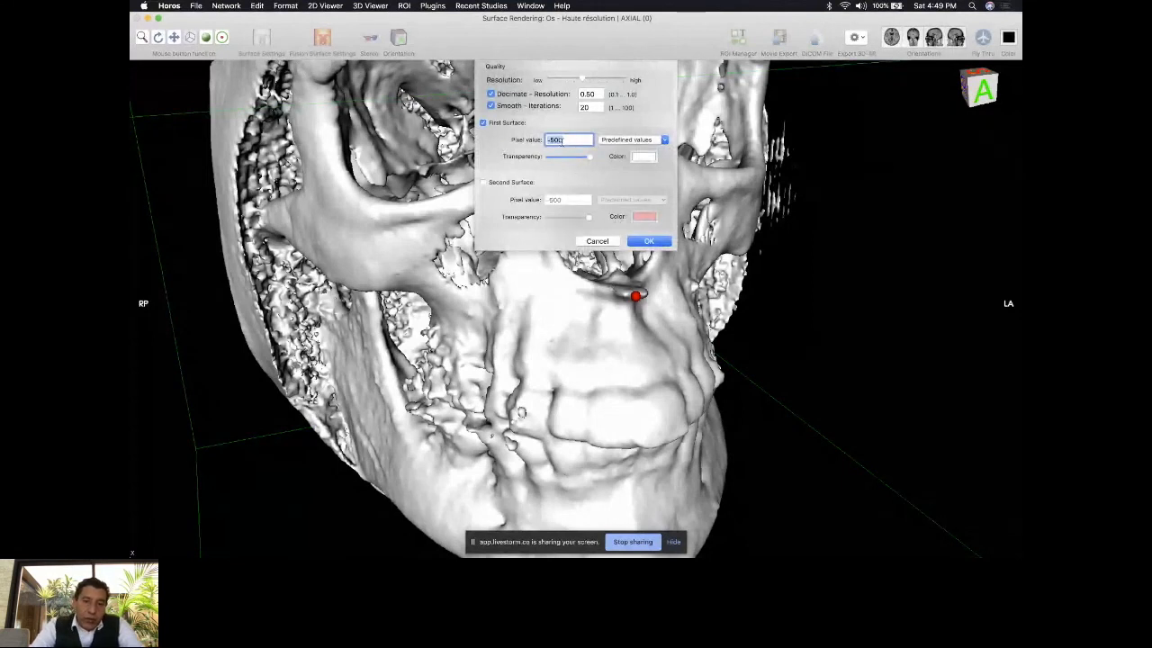
click(649, 241)
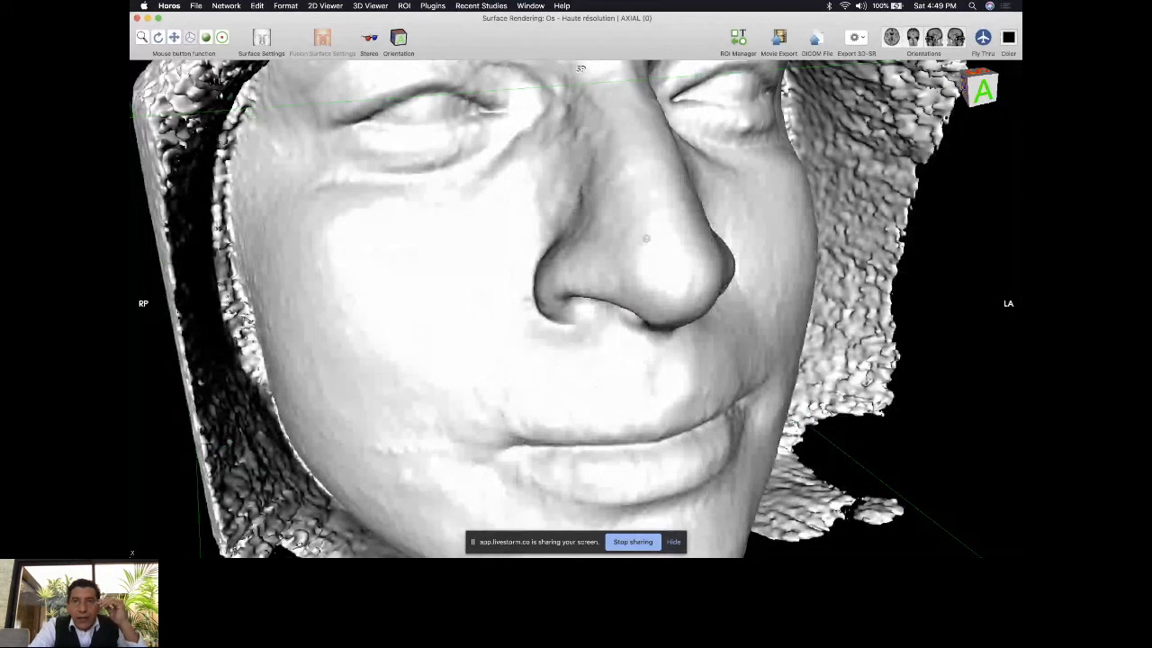
- Set the first surface's pixel value to 1800 and render the surface again to isolate the teeth and densest bone
drag(646, 239, 669, 213)
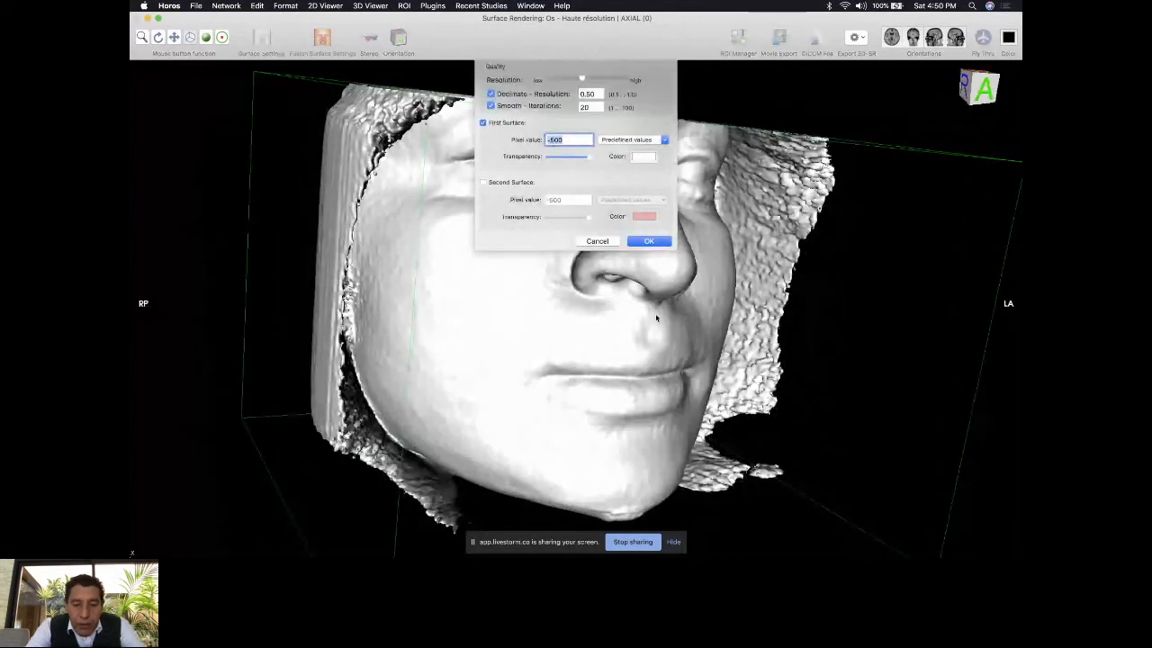
text(1800)
click(652, 241)
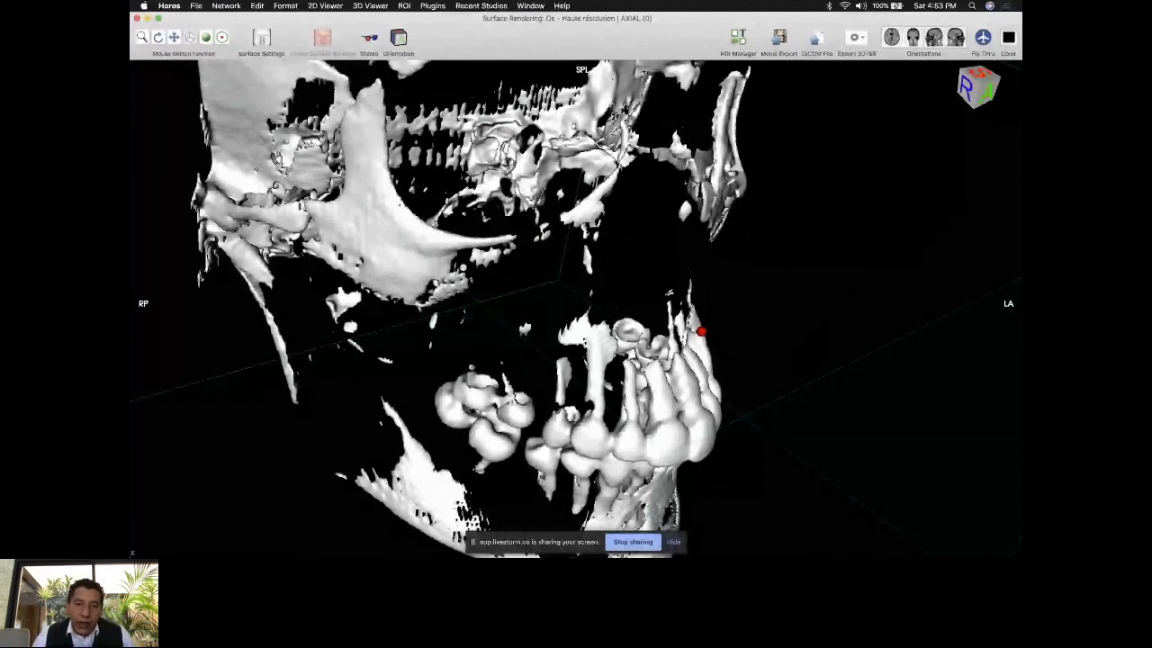
- Rotate the rendered teeth and dense bone to examine them from the patient's left side, and bring up an overview of all open windows
drag(702, 331, 682, 294)
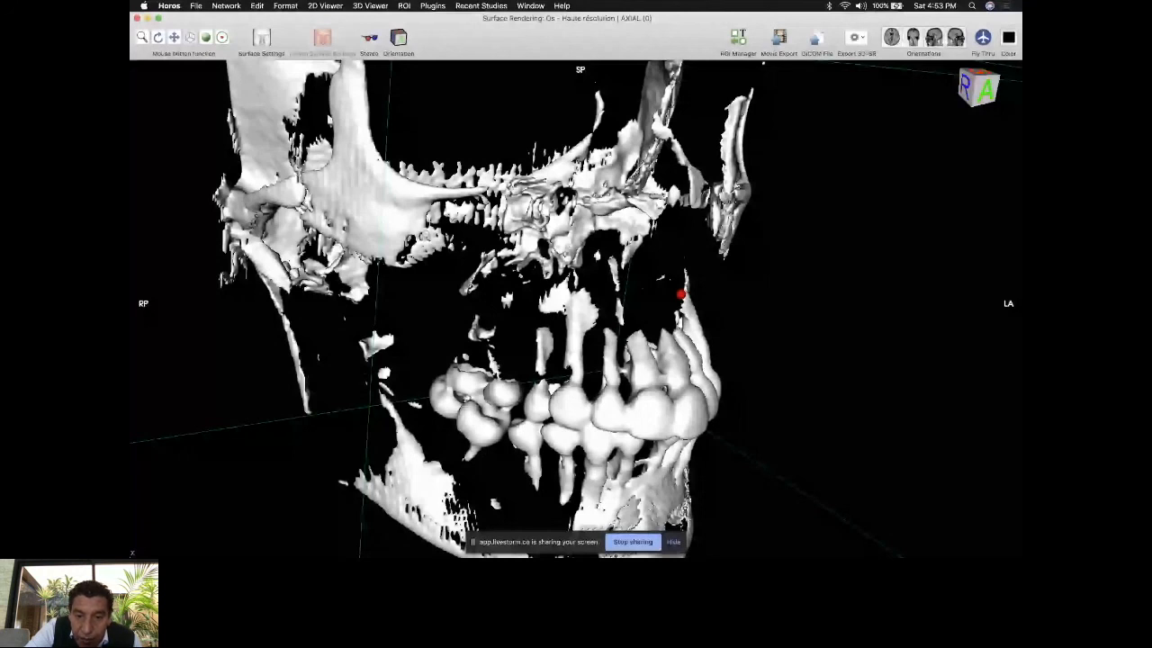
drag(681, 294, 429, 225)
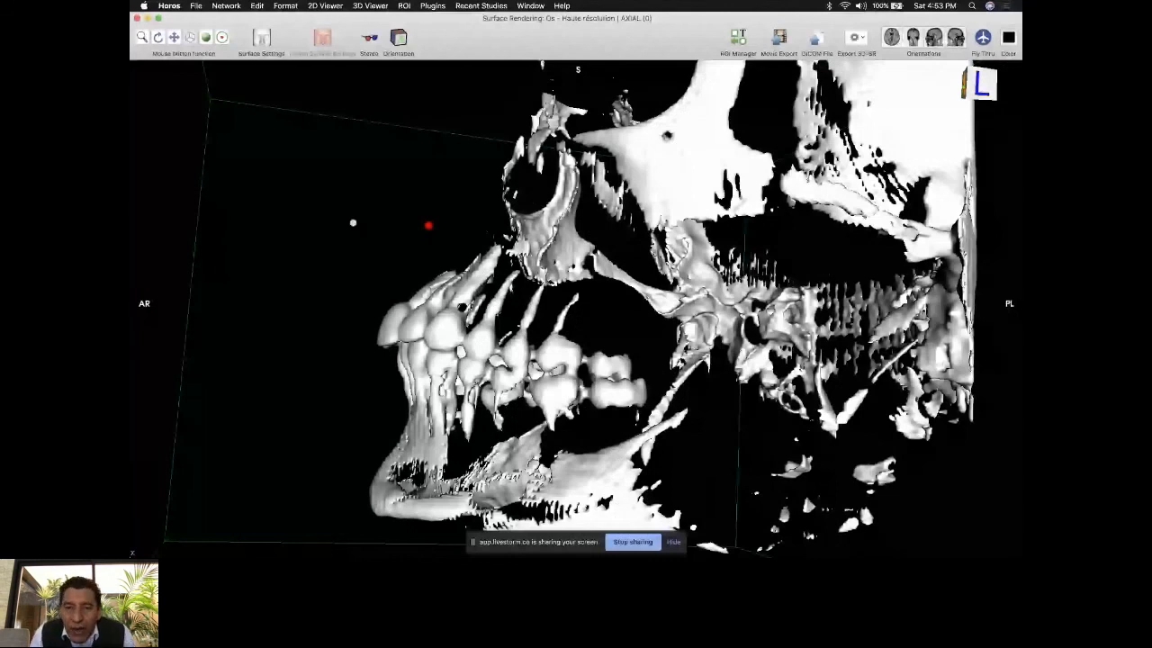
drag(428, 225, 430, 230)
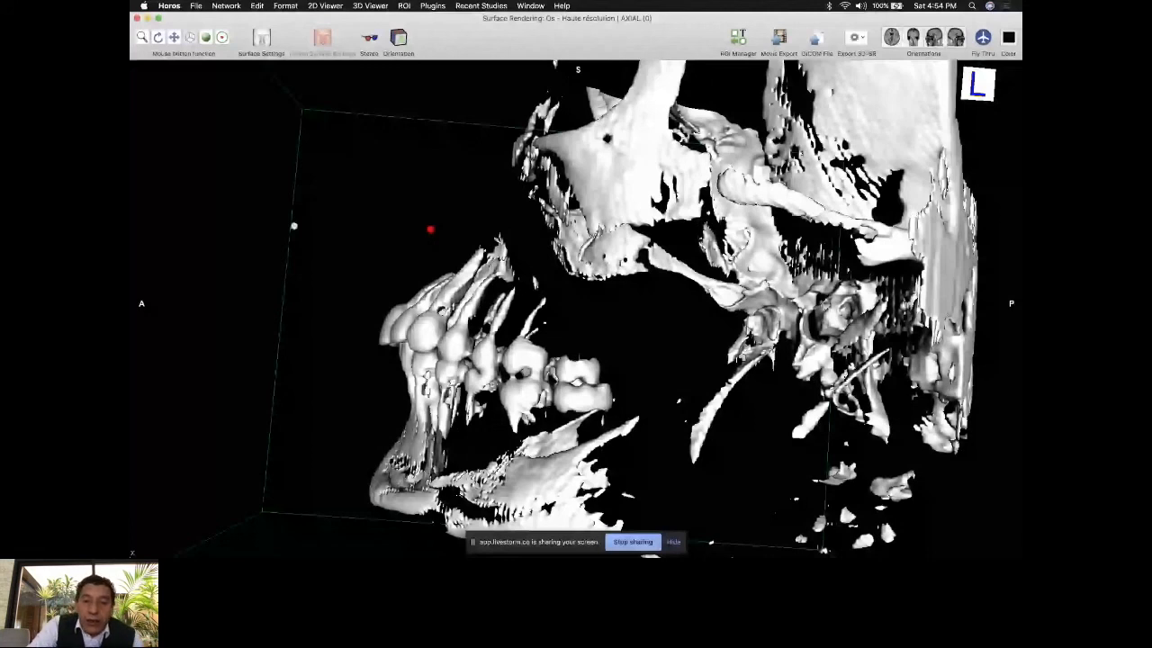
key(ctrl+Up)
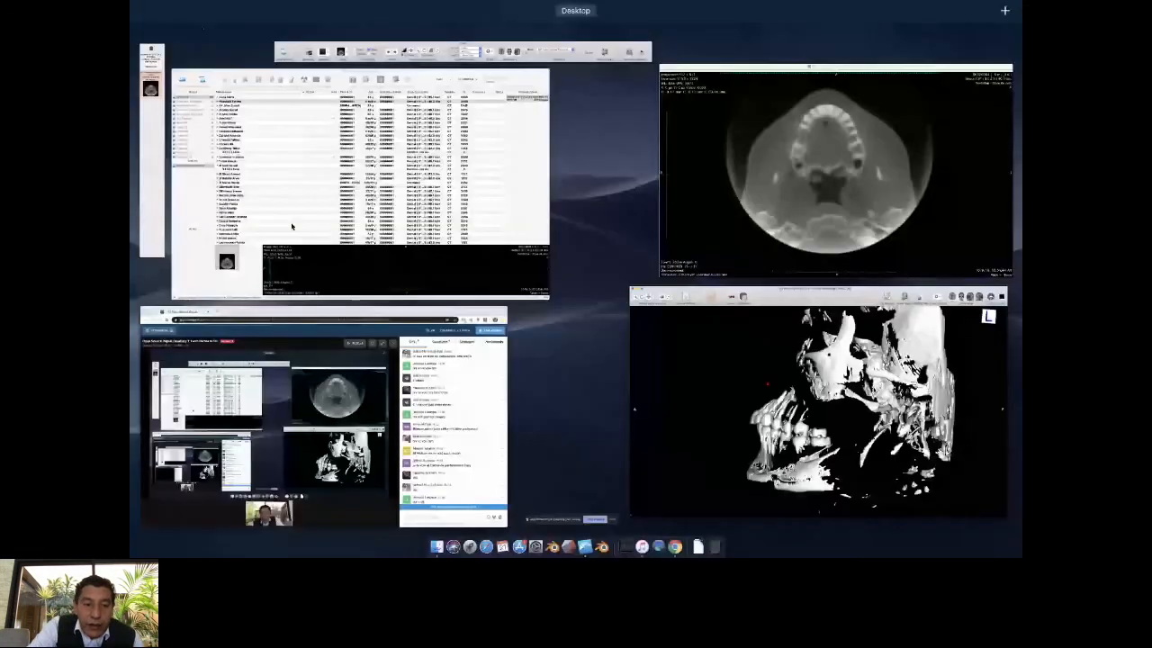